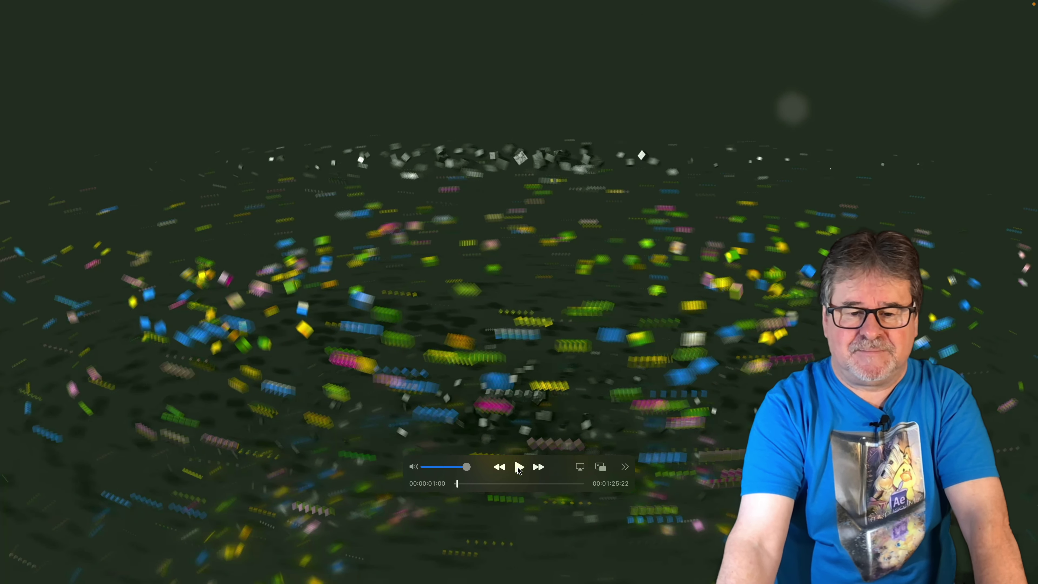
Watch the finished radial-burst cube render in QuickTime Player, then switch to After Effects
{"action": "left_click", "coordinate": [519, 468]}
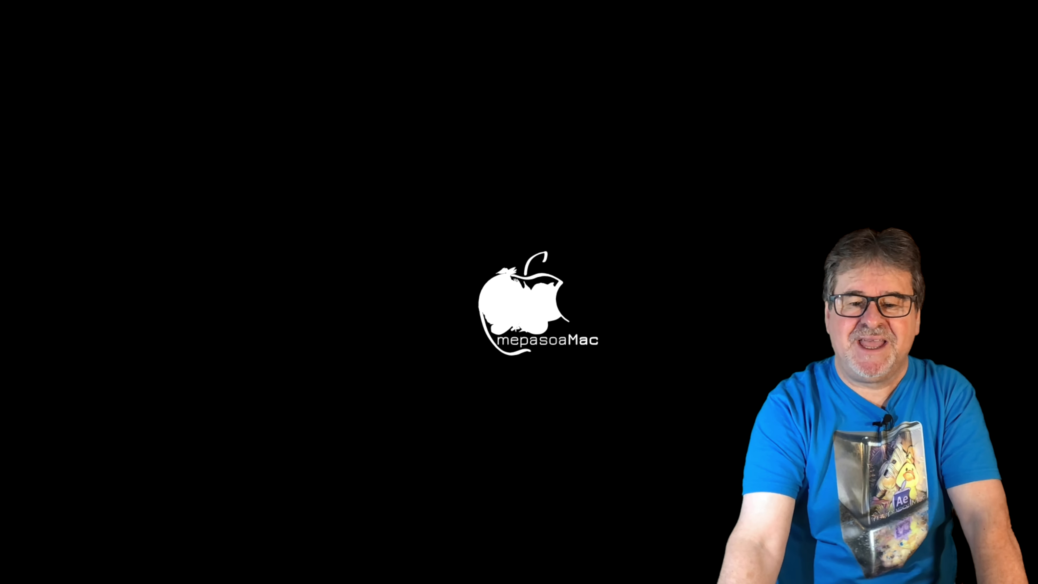
{"action": "key", "text": "ctrl+Up"}
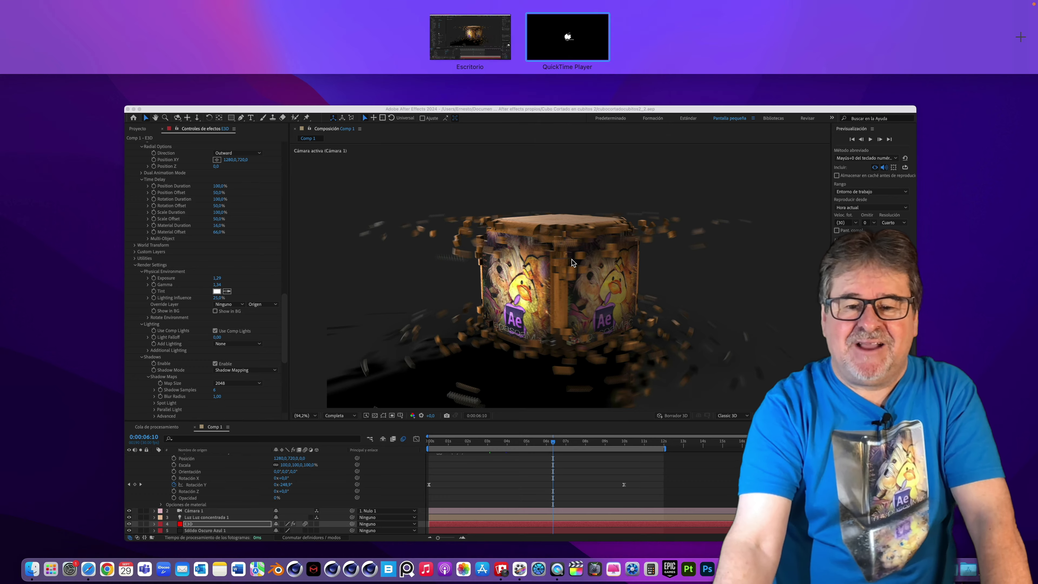
Start a new project and create Comp 1 at 2560×1440, 30 fps, full resolution
{"action": "left_click", "coordinate": [572, 259]}
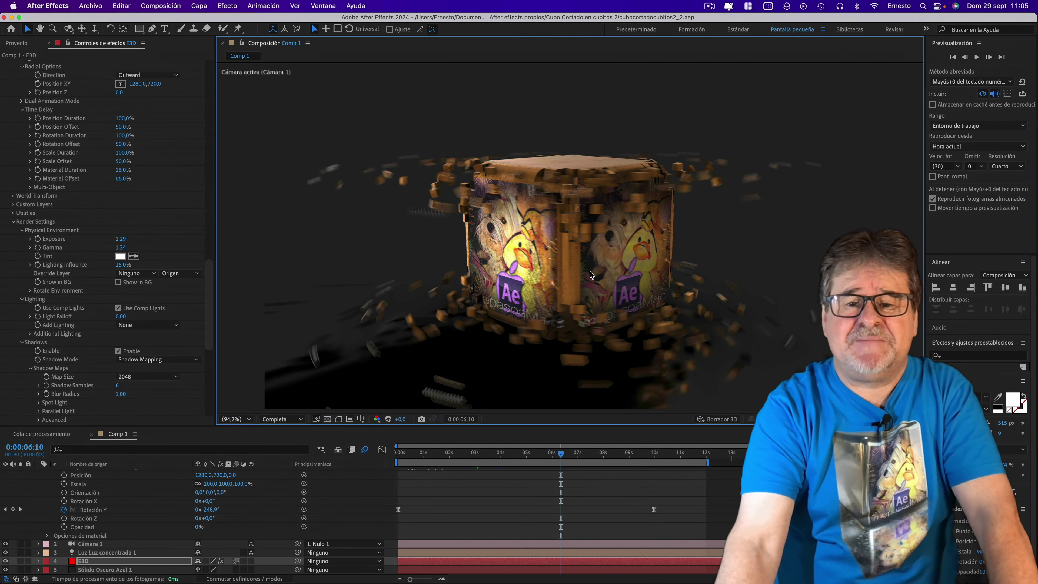
{"action": "left_click", "coordinate": [90, 6]}
{"action": "mouse_move", "coordinate": [202, 25]}
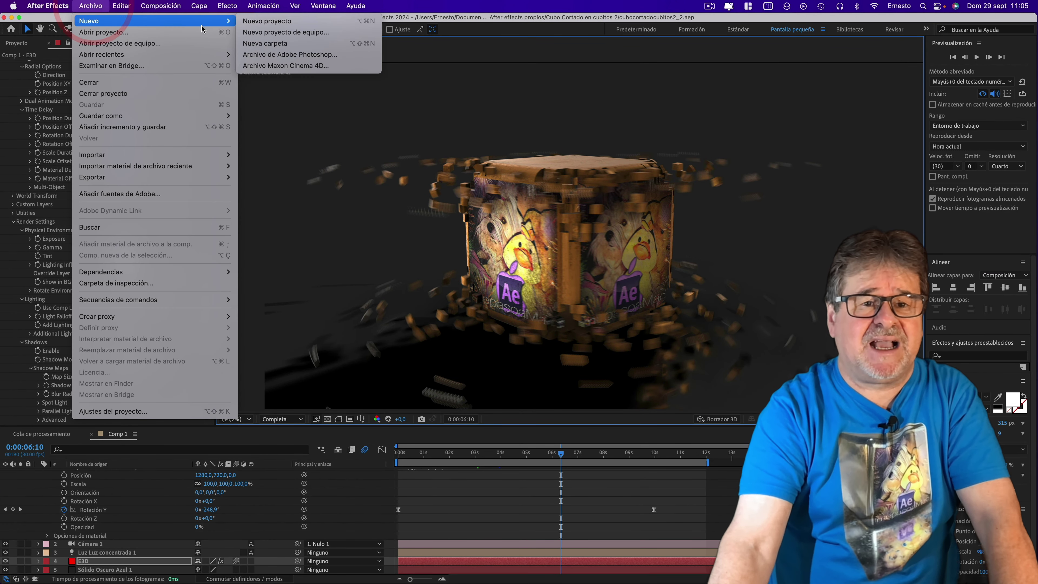
{"action": "left_click", "coordinate": [267, 21]}
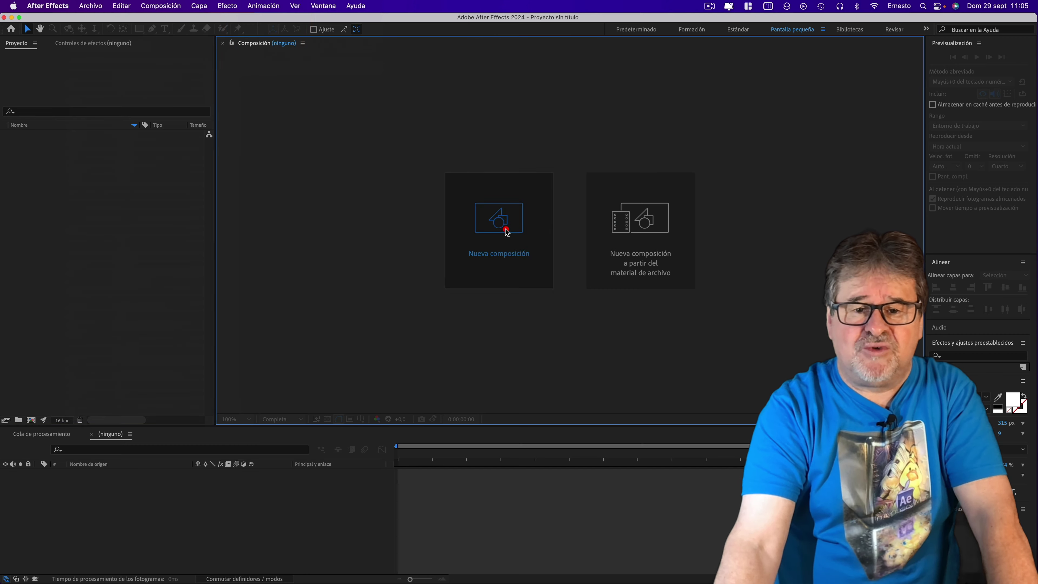
{"action": "left_click", "coordinate": [506, 231]}
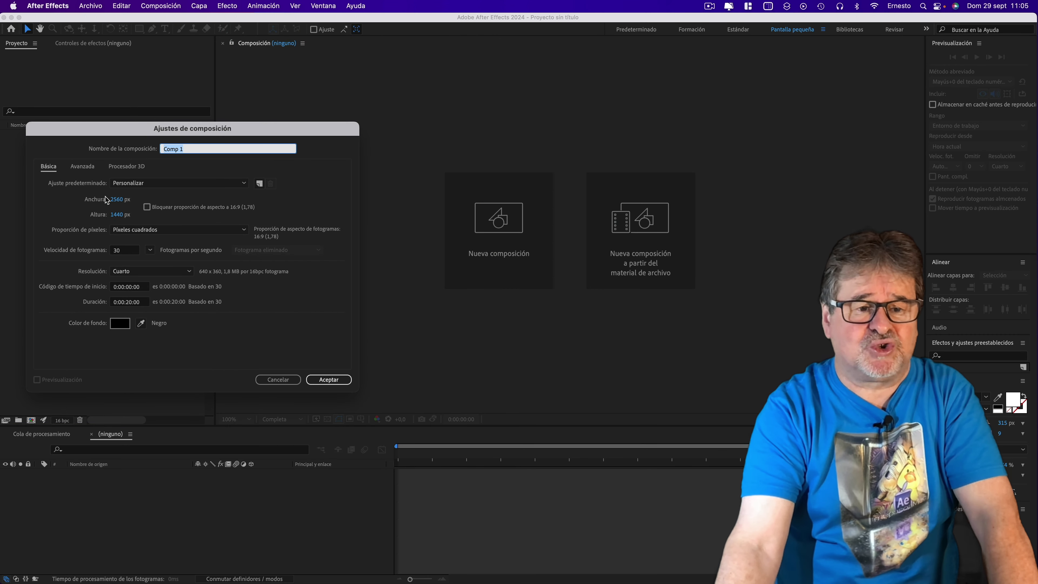
{"action": "left_click", "coordinate": [147, 272]}
{"action": "left_click", "coordinate": [148, 287]}
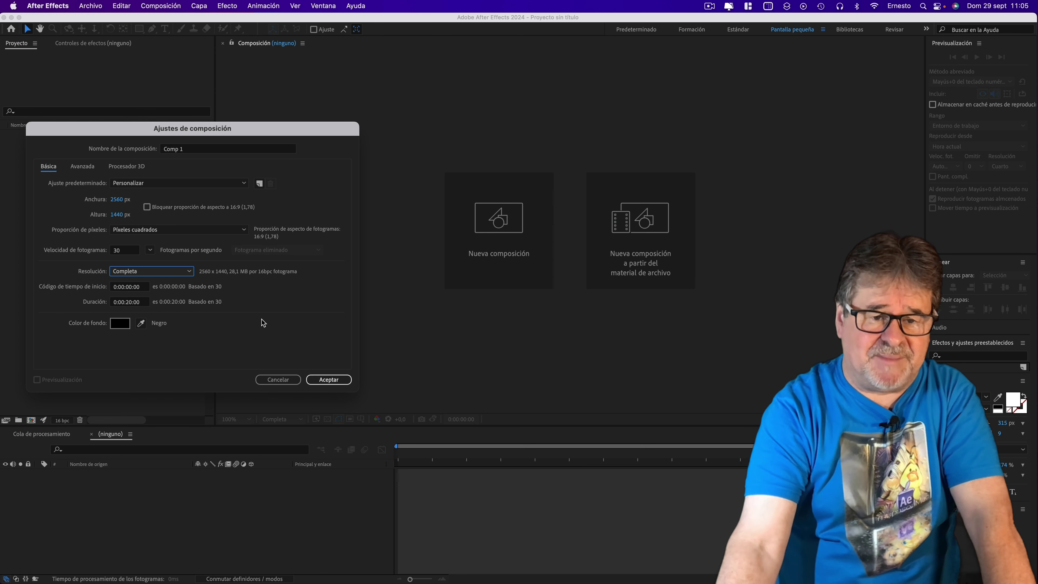
{"action": "left_click", "coordinate": [339, 380]}
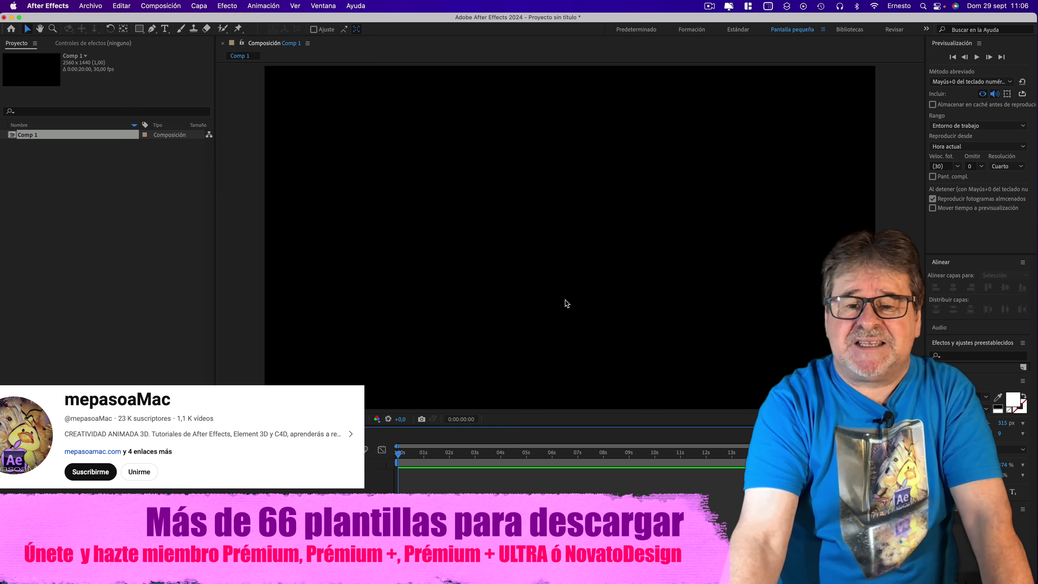
Add a new solid layer named E3D to Comp 1
{"action": "left_click", "coordinate": [199, 5]}
{"action": "mouse_move", "coordinate": [213, 21]}
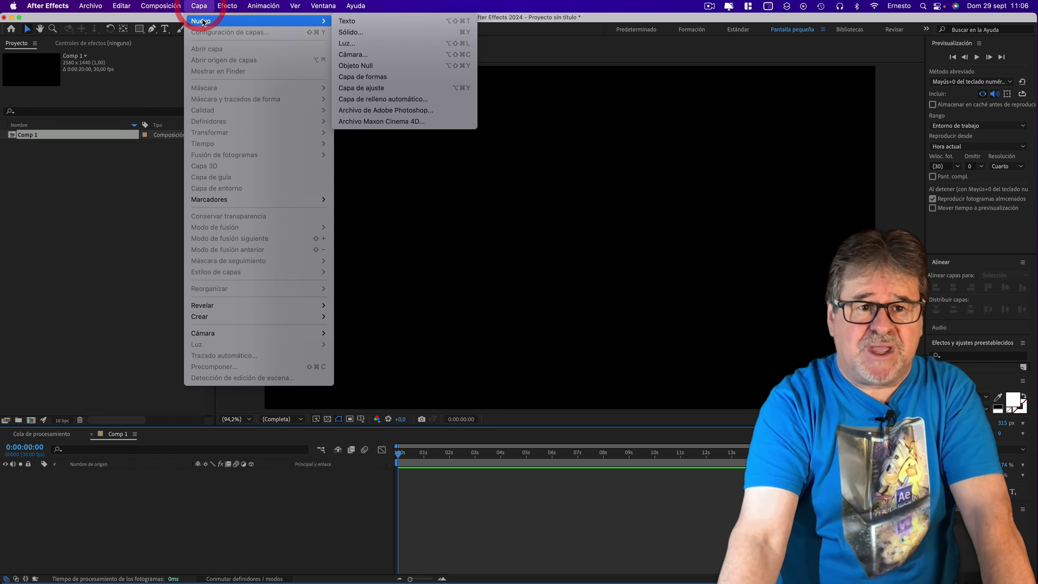
{"action": "left_click", "coordinate": [368, 32]}
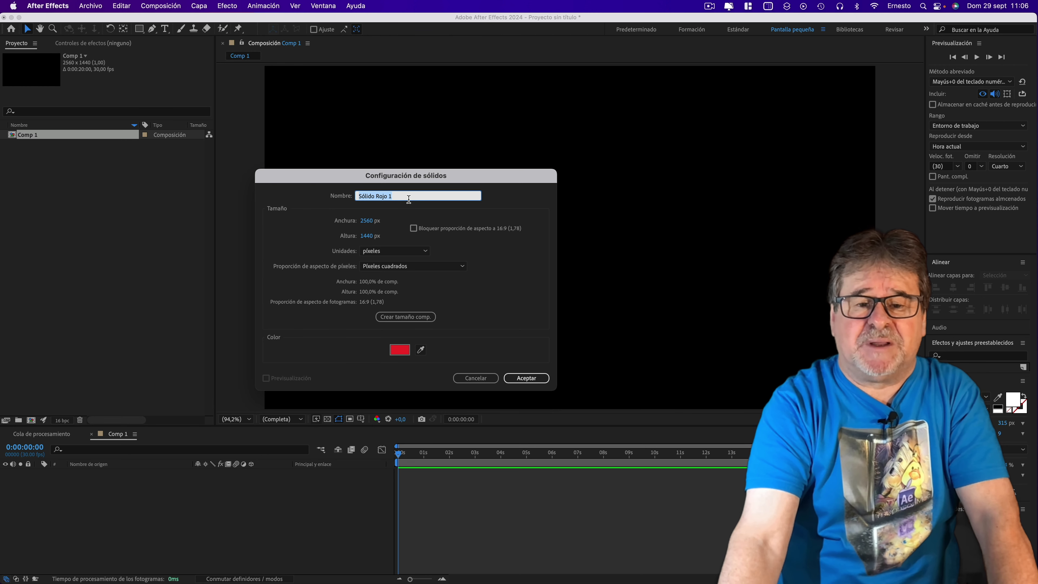
{"action": "triple_click", "coordinate": [419, 196]}
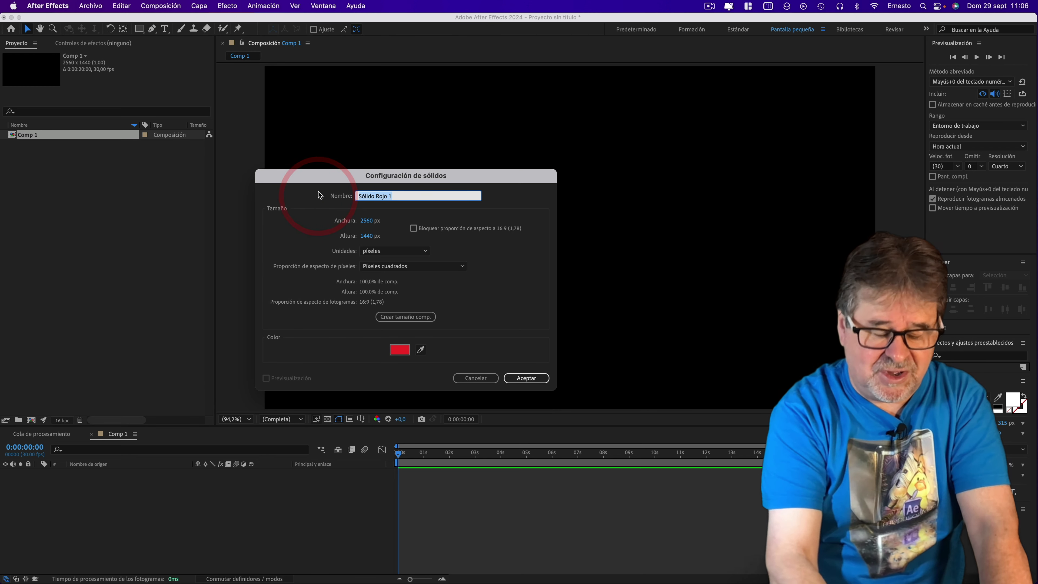
{"action": "type", "text": "E3D"}
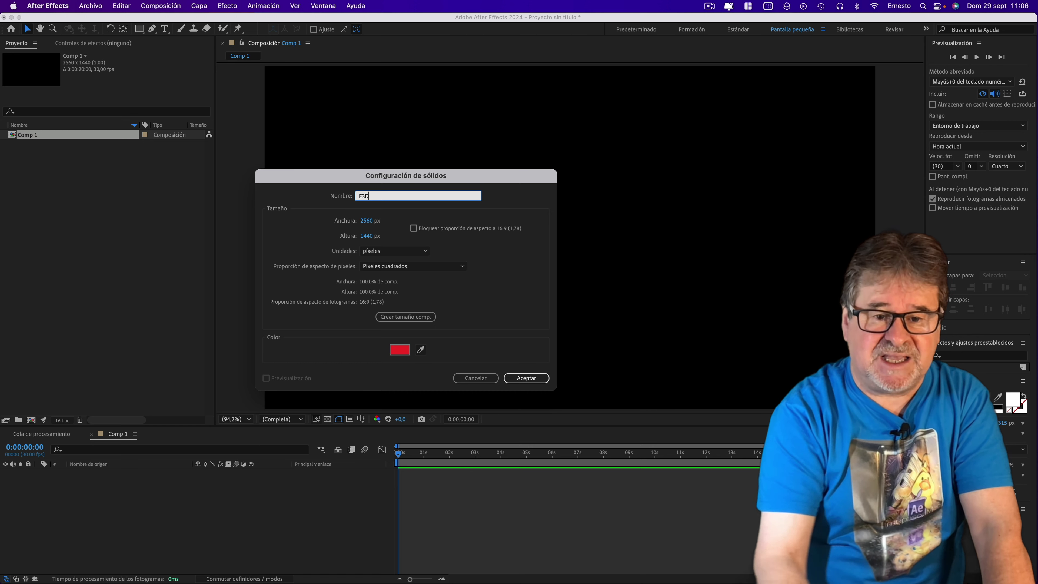
{"action": "left_click", "coordinate": [532, 378]}
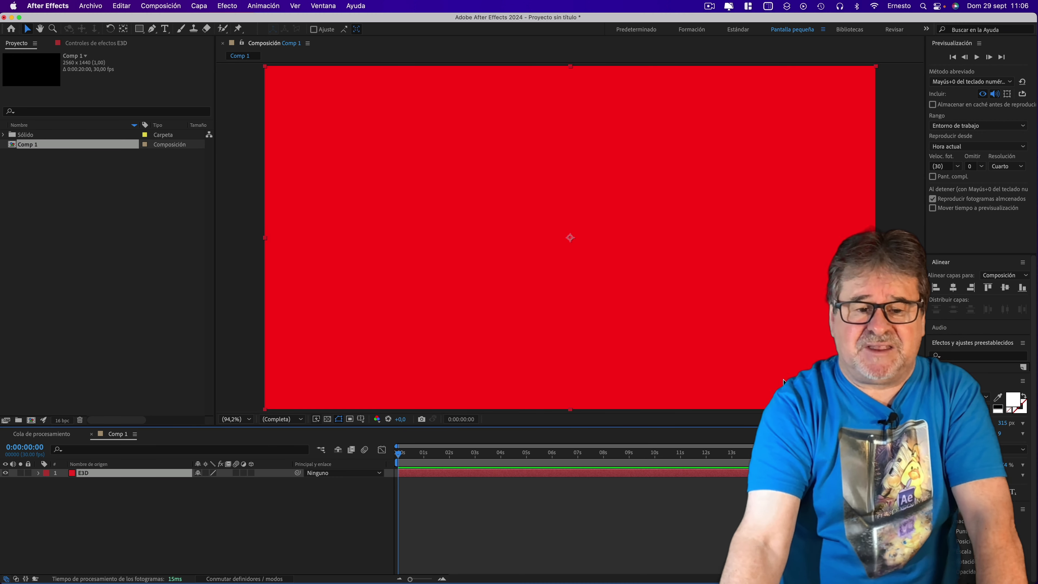
Apply the Video Copilot Element effect to the E3D solid
{"action": "left_click", "coordinate": [230, 8]}
{"action": "mouse_move", "coordinate": [258, 355]}
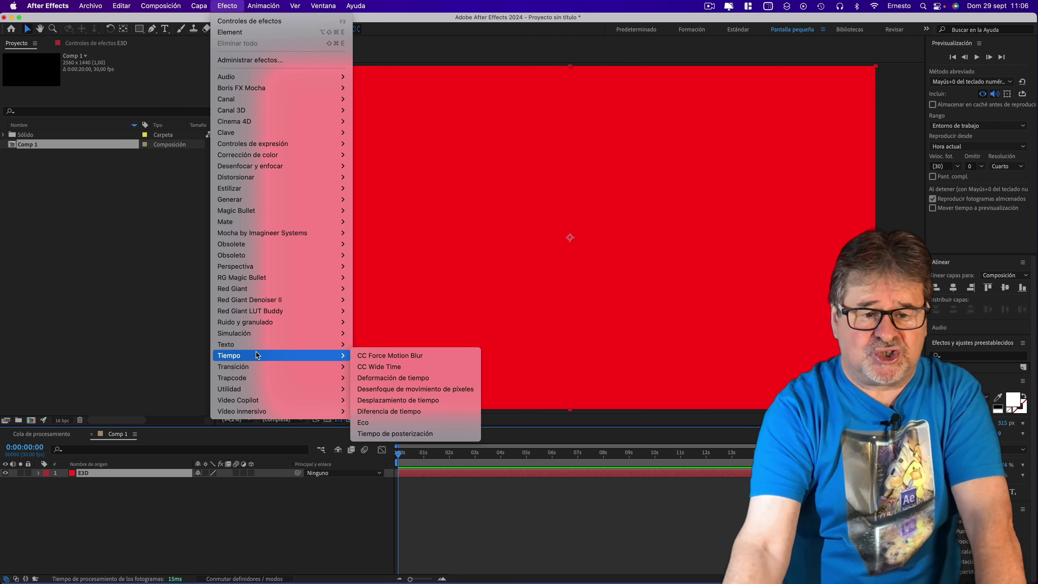
{"action": "mouse_move", "coordinate": [243, 400]}
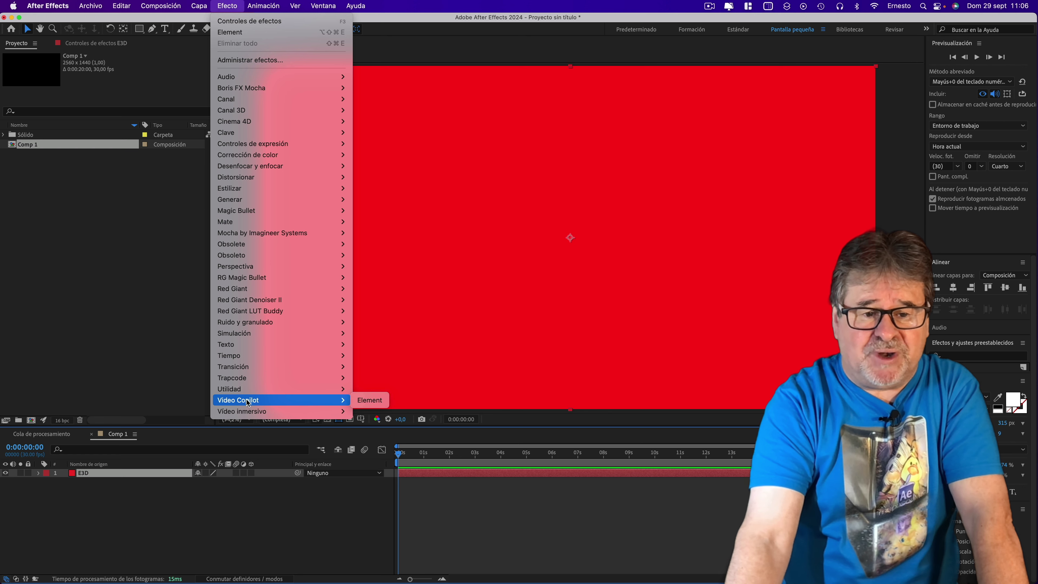
{"action": "left_click", "coordinate": [369, 400]}
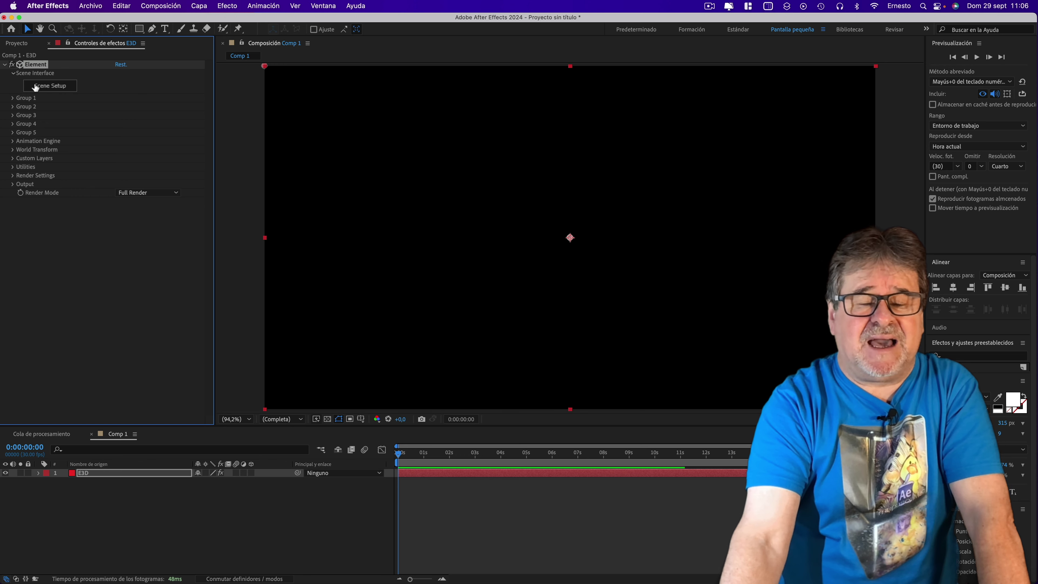
In Element's Scene Setup, import CuboTUTORIALcortadocubitosc4d.c4d from the cube project folder
{"action": "left_click", "coordinate": [57, 87]}
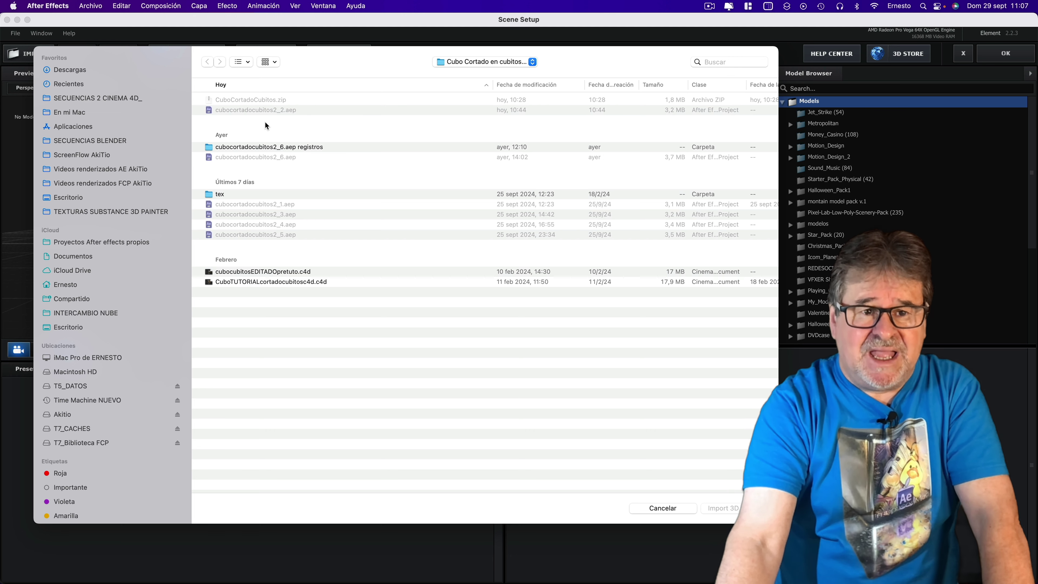
{"action": "left_click", "coordinate": [116, 242]}
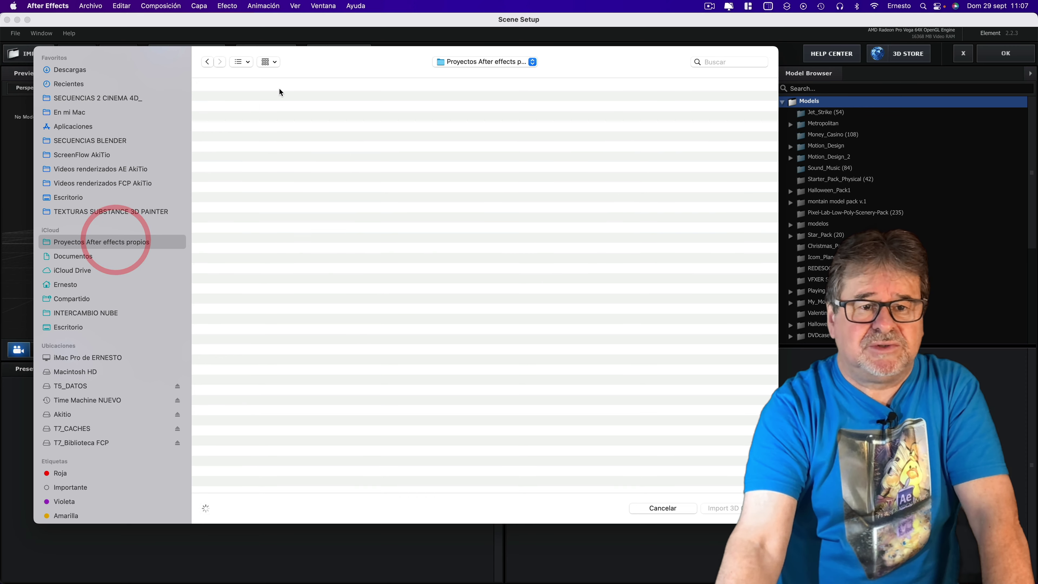
{"action": "double_click", "coordinate": [241, 99]}
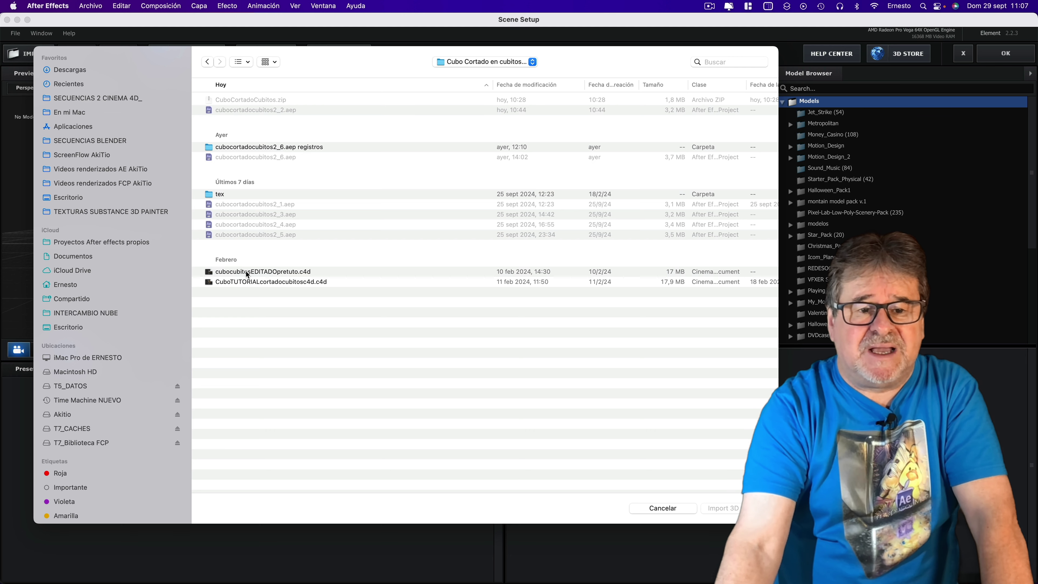
{"action": "left_click", "coordinate": [254, 272]}
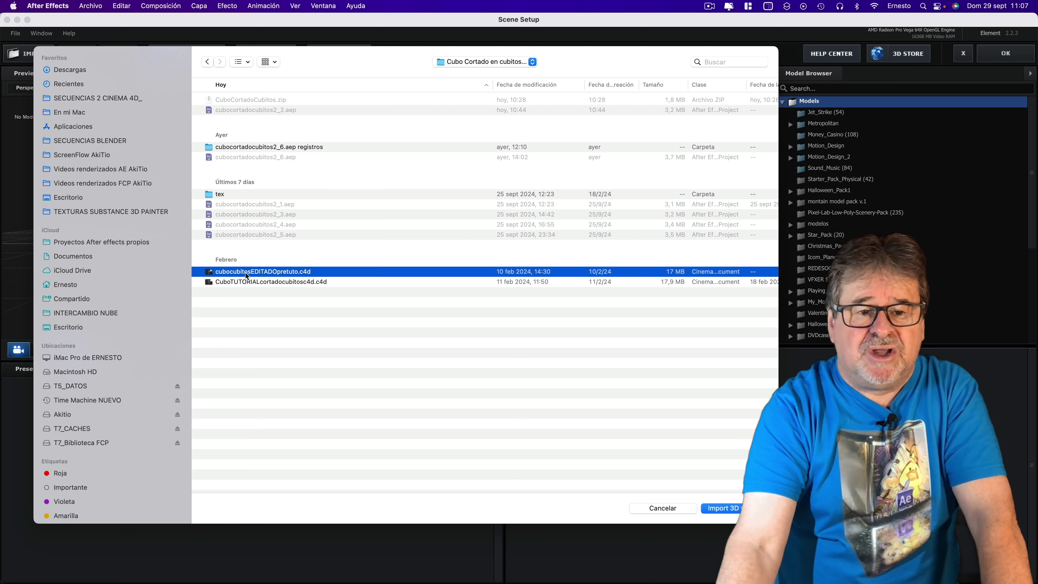
{"action": "left_click", "coordinate": [305, 288]}
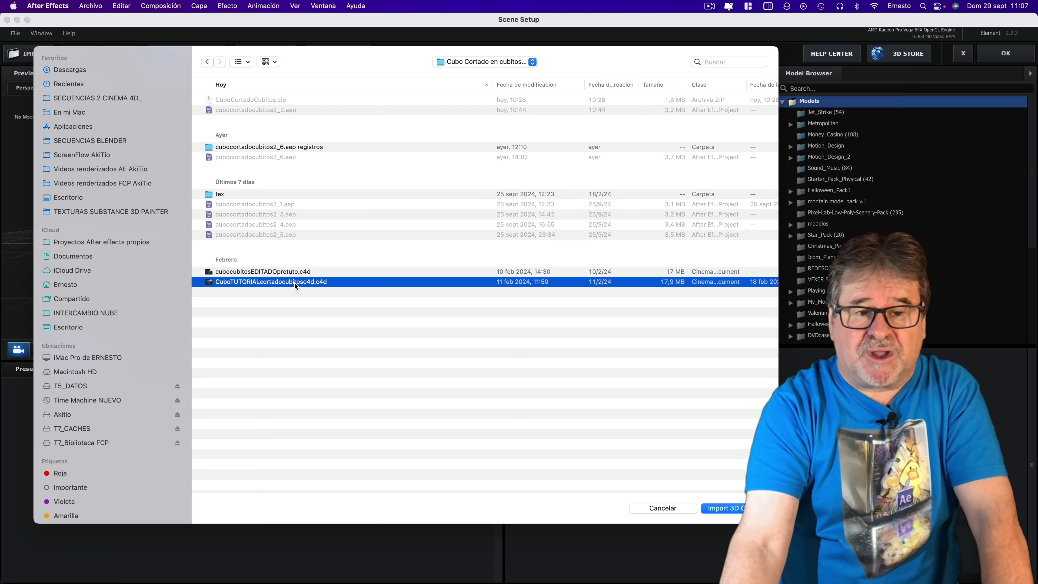
{"action": "double_click", "coordinate": [215, 197]}
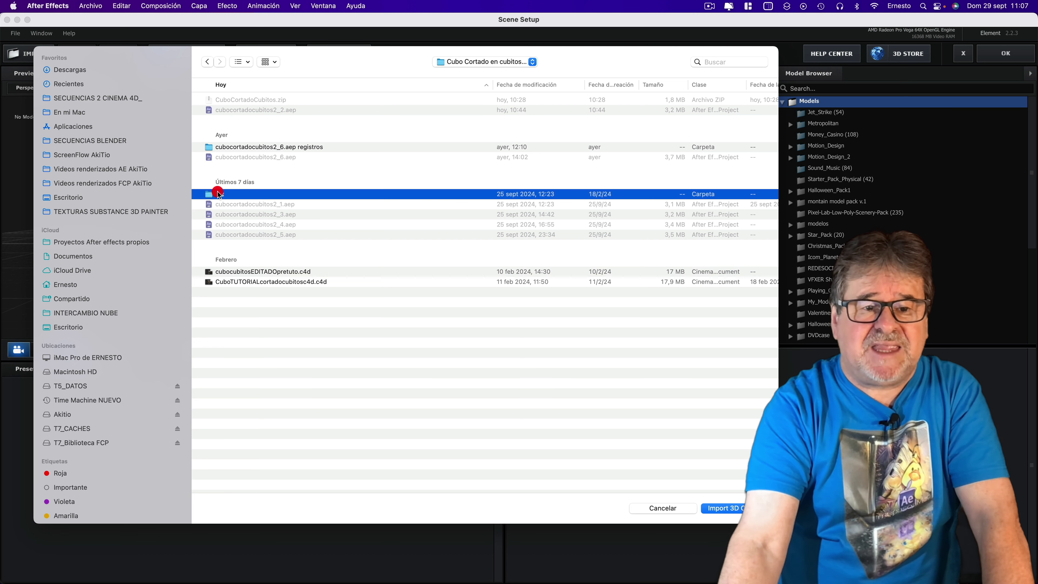
{"action": "left_click", "coordinate": [226, 102]}
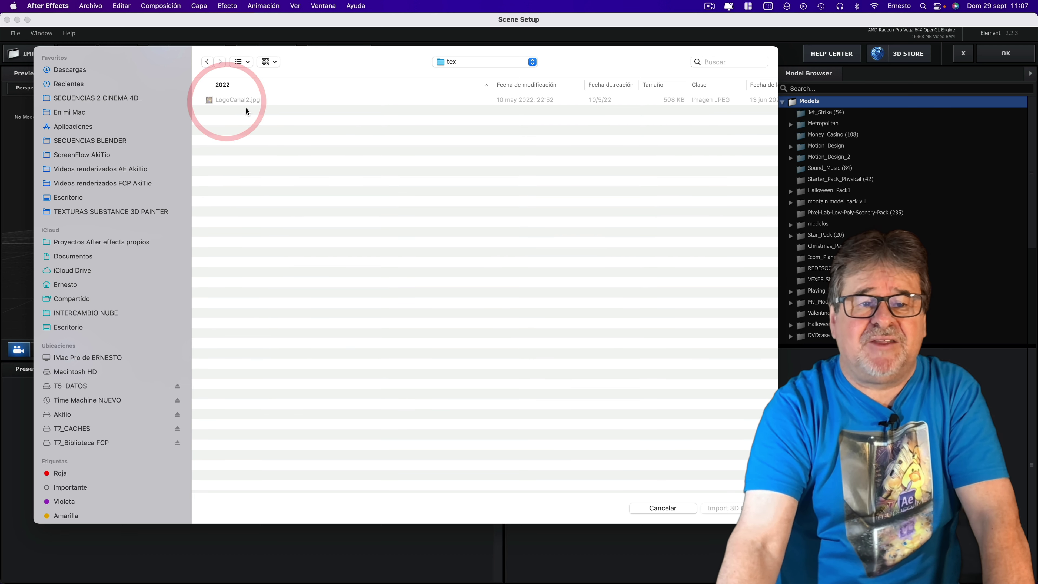
{"action": "left_click", "coordinate": [208, 62]}
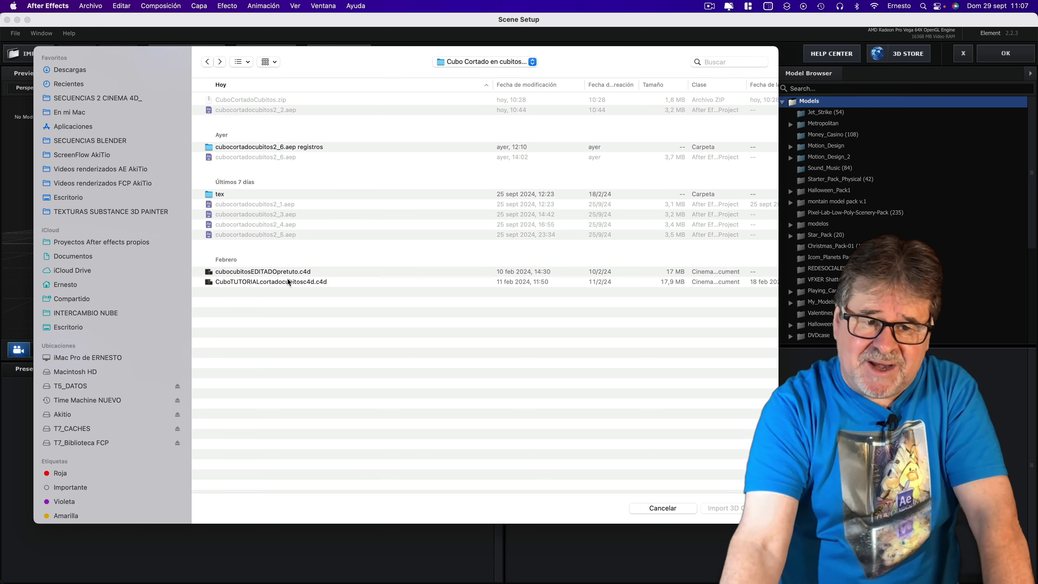
{"action": "left_click", "coordinate": [250, 282]}
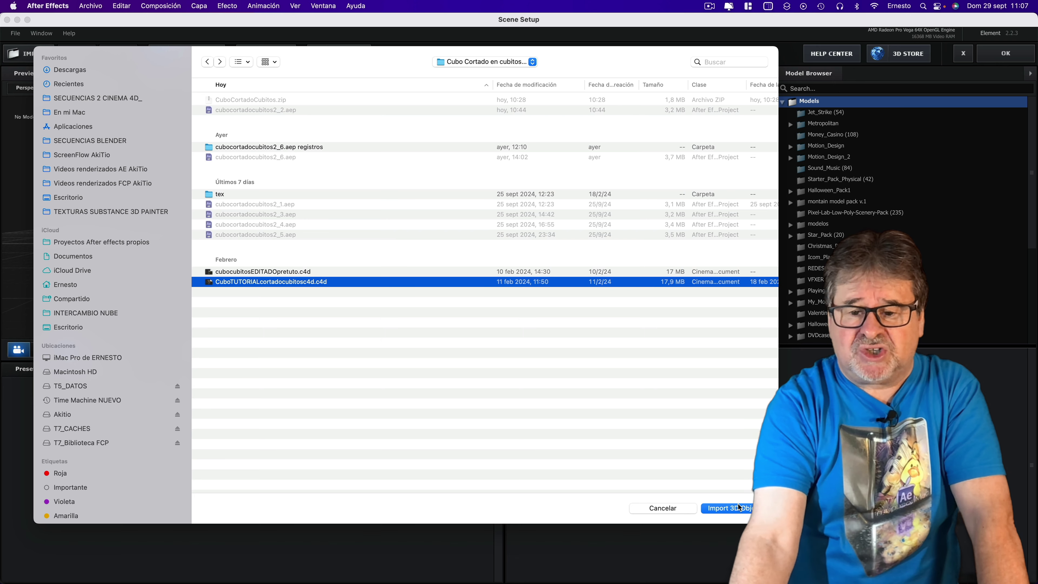
{"action": "left_click", "coordinate": [731, 509]}
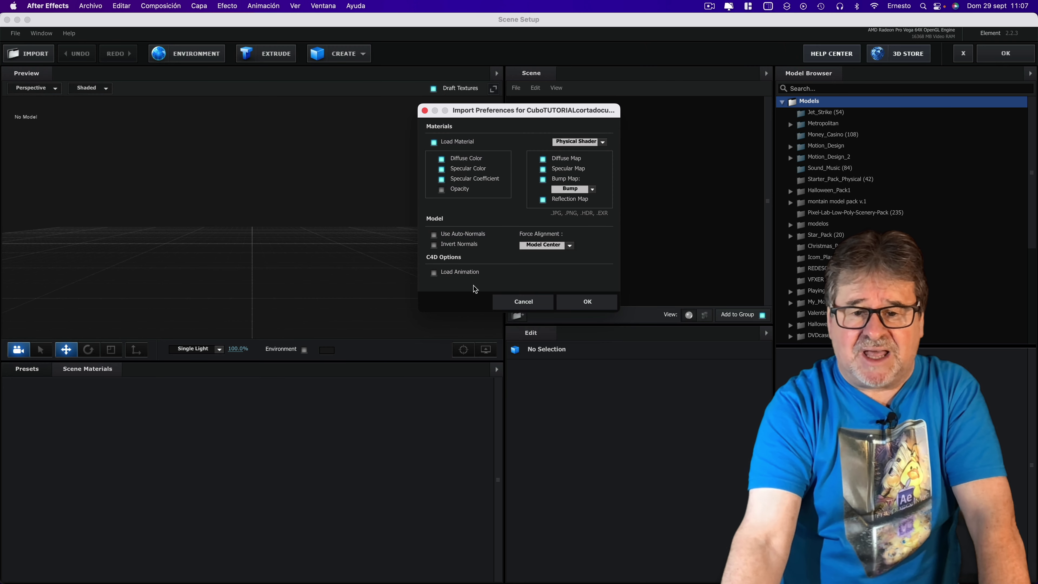
Accept the import preferences to load the textured cube, then zoom and orbit the preview
{"action": "left_click", "coordinate": [587, 301]}
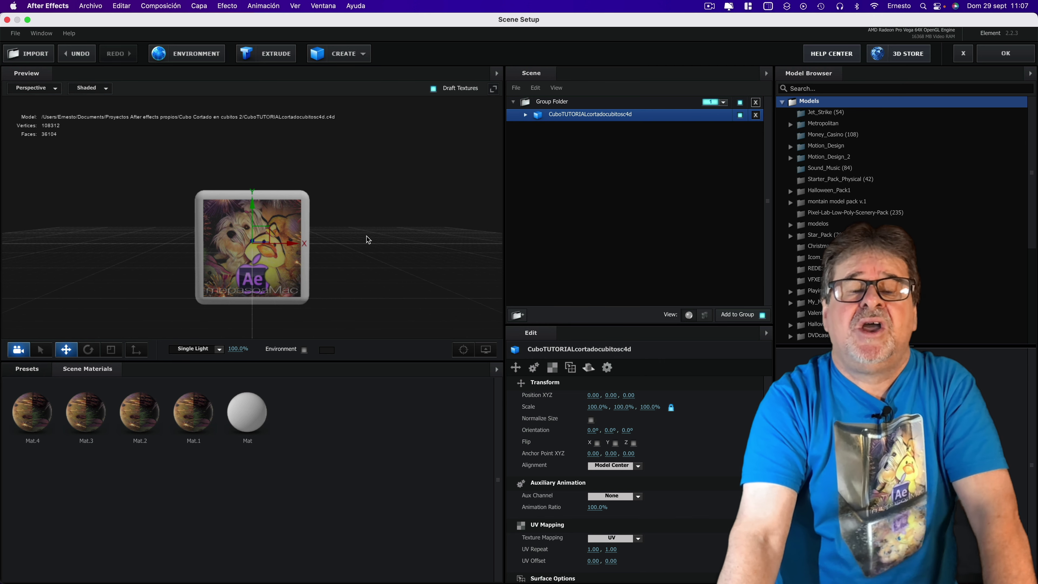
{"action": "scroll", "coordinate": [367, 235], "scroll_direction": "up", "scroll_amount": 2}
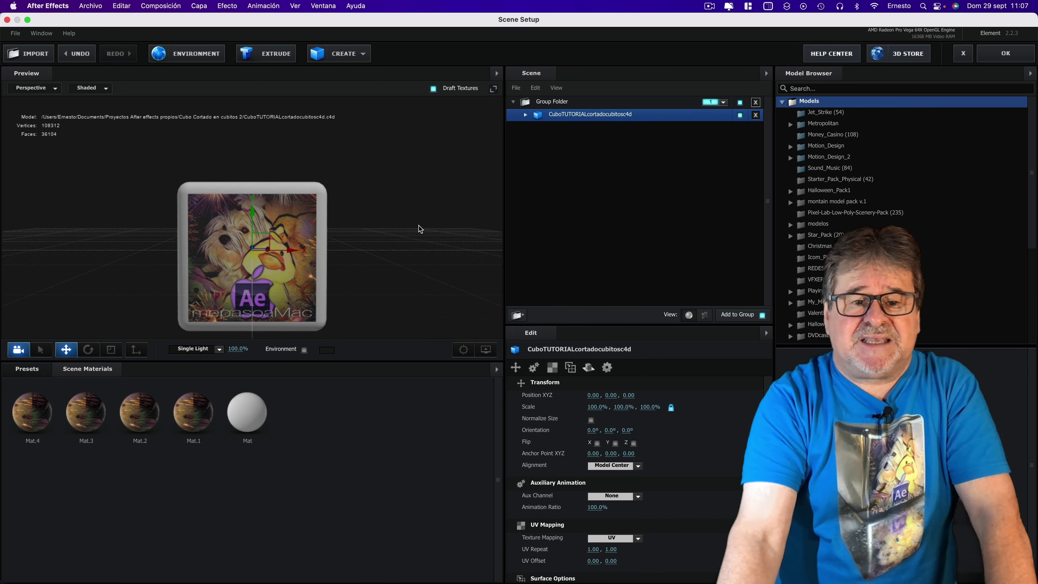
{"action": "mouse_move", "coordinate": [378, 228]}
{"action": "left_mouse_down"}
{"action": "mouse_move", "coordinate": [246, 227]}
{"action": "mouse_move", "coordinate": [382, 229]}
{"action": "left_mouse_up"}
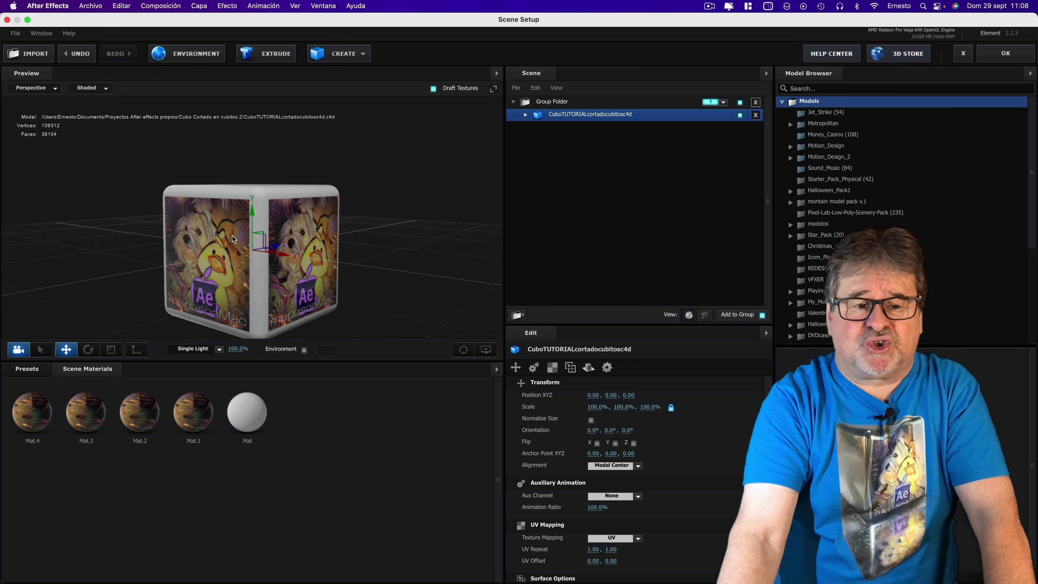
Apply the Pro_Shaders_2 Metal preset metal_black to the cube
{"action": "left_click", "coordinate": [27, 369]}
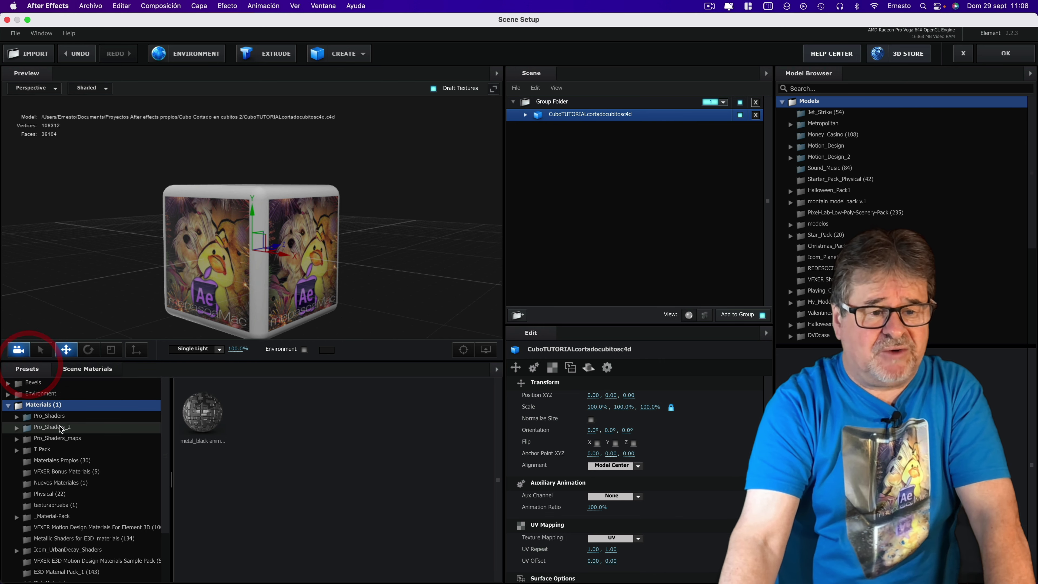
{"action": "double_click", "coordinate": [56, 426]}
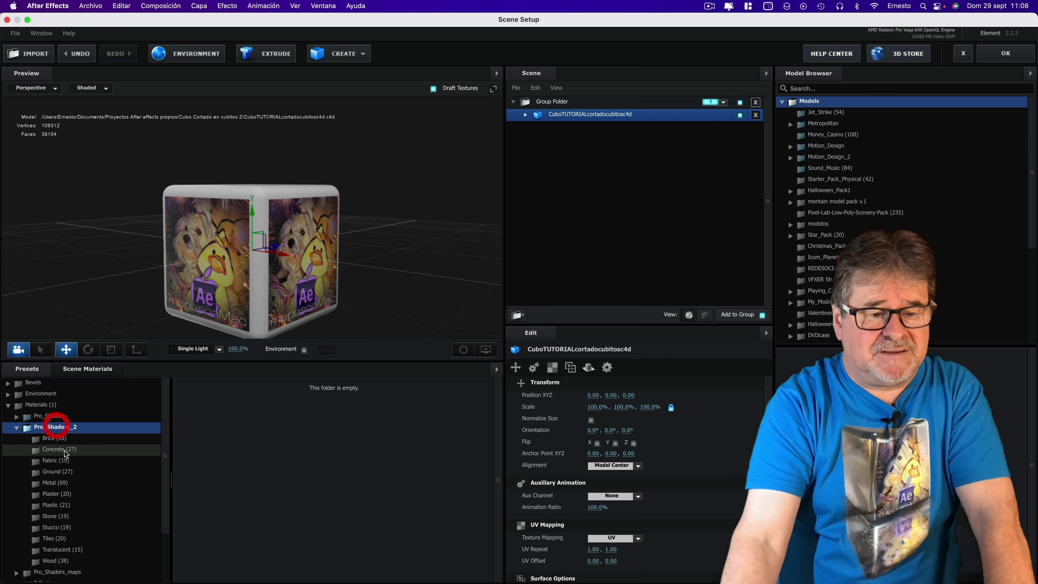
{"action": "left_click", "coordinate": [52, 484]}
{"action": "scroll", "coordinate": [302, 473], "scroll_direction": "down", "scroll_amount": 3}
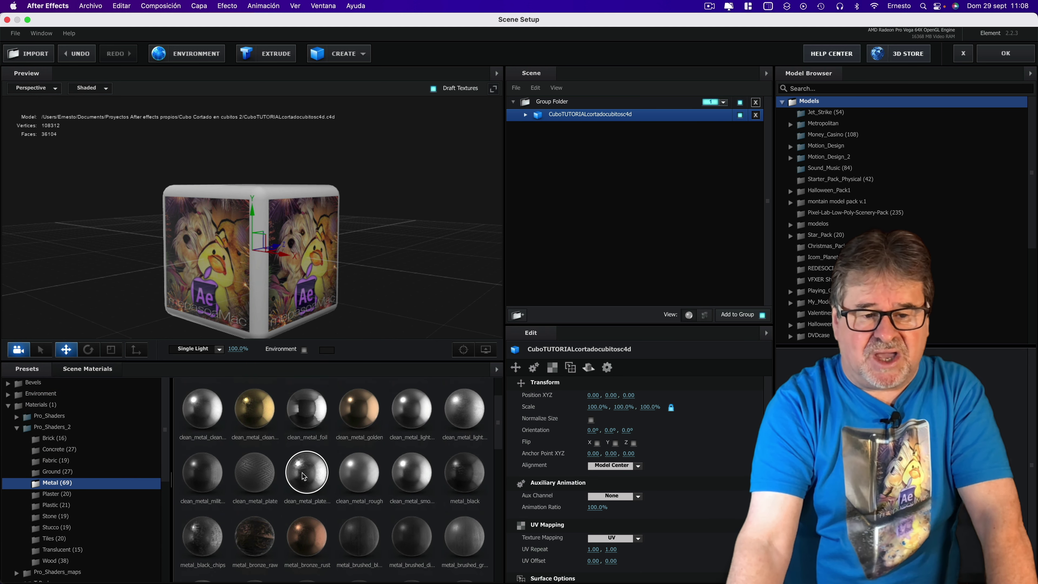
{"action": "left_click_drag", "start_coordinate": [464, 472], "coordinate": [288, 286]}
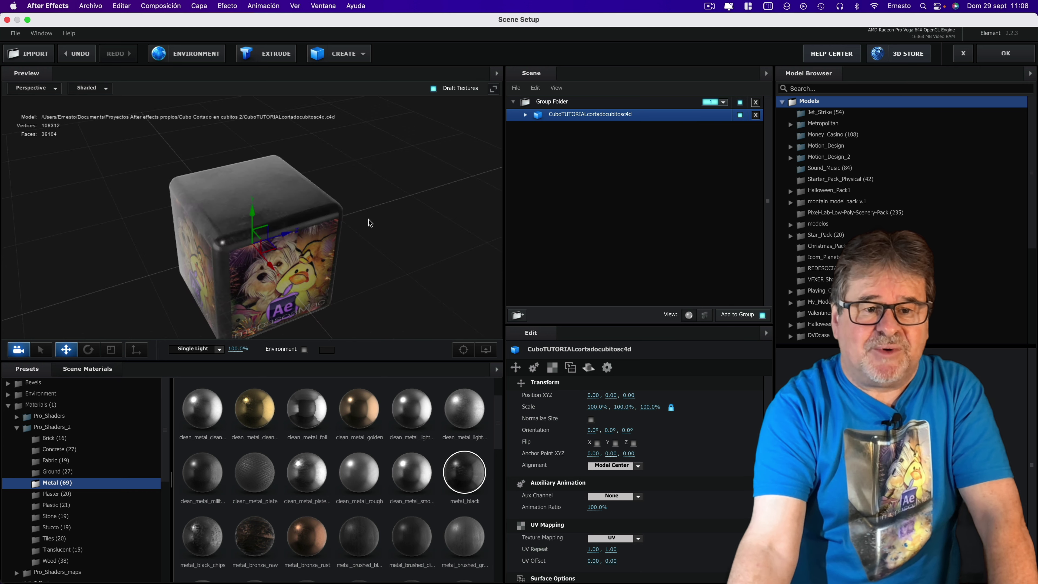
{"action": "left_click_drag", "start_coordinate": [368, 219], "coordinate": [351, 217]}
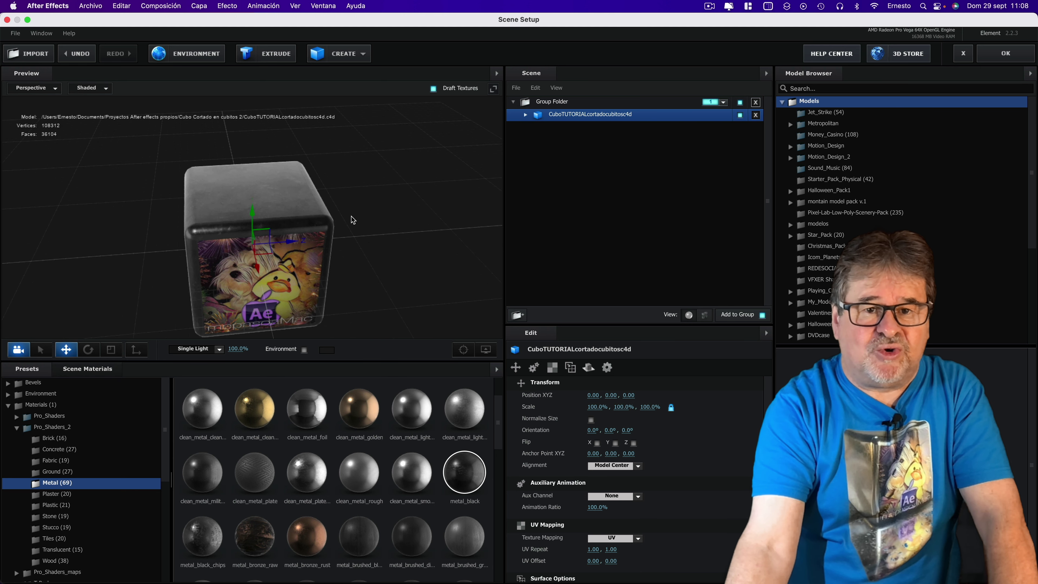
Toggle draft textures on and back off so the cube's faces render at full detail
{"action": "left_click", "coordinate": [434, 89]}
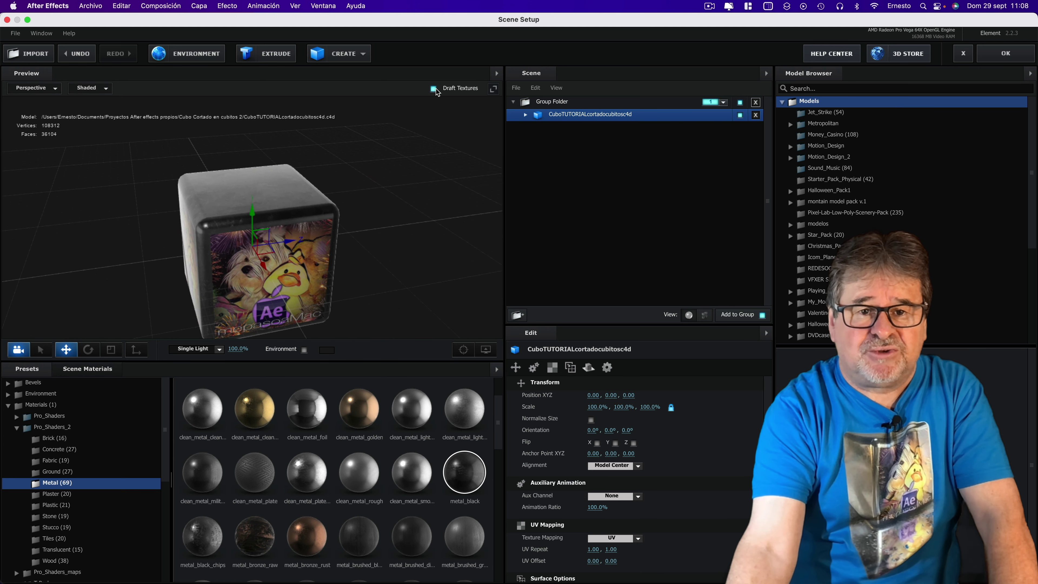
{"action": "left_click", "coordinate": [433, 89]}
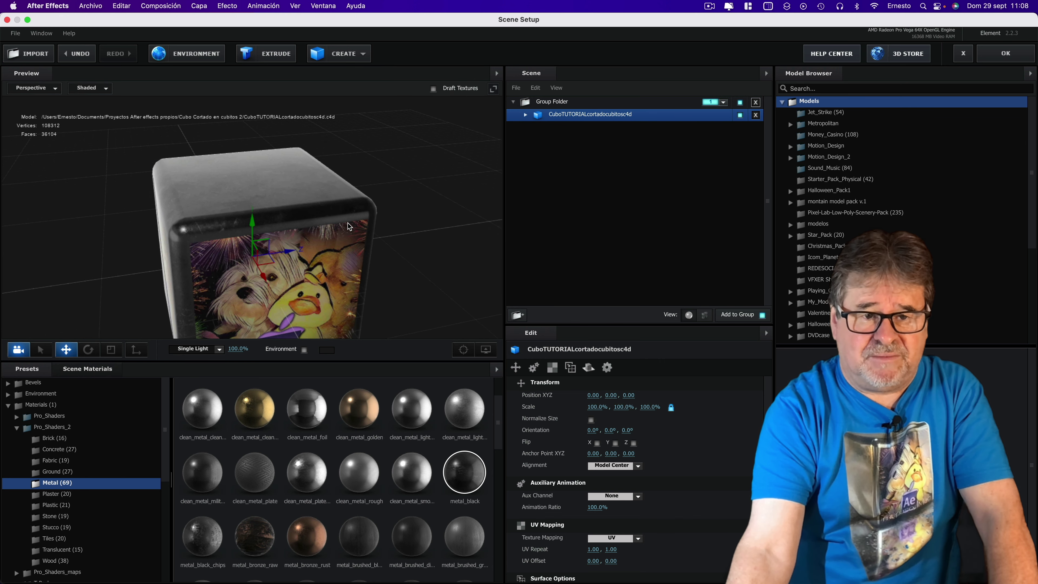
{"action": "scroll", "coordinate": [375, 203], "scroll_direction": "up", "scroll_amount": 2}
{"action": "mouse_move", "coordinate": [375, 204]}
{"action": "left_mouse_down"}
{"action": "mouse_move", "coordinate": [419, 215]}
{"action": "mouse_move", "coordinate": [433, 203]}
{"action": "mouse_move", "coordinate": [401, 204]}
{"action": "left_mouse_up"}
Duplicate the cube's Group Folder to create Group Folder Copy
{"action": "left_click", "coordinate": [568, 102]}
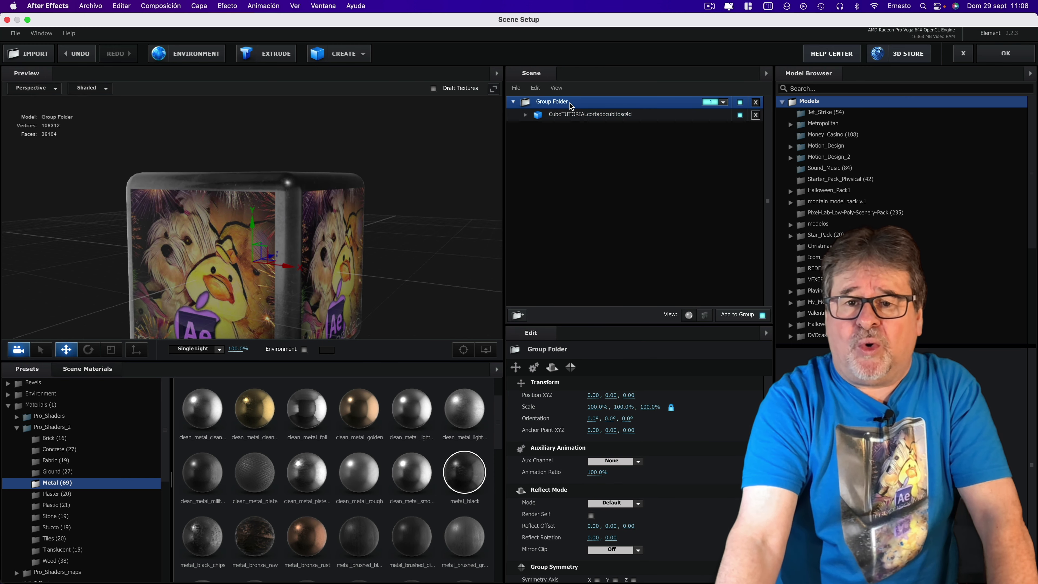
{"action": "key", "text": "super+d"}
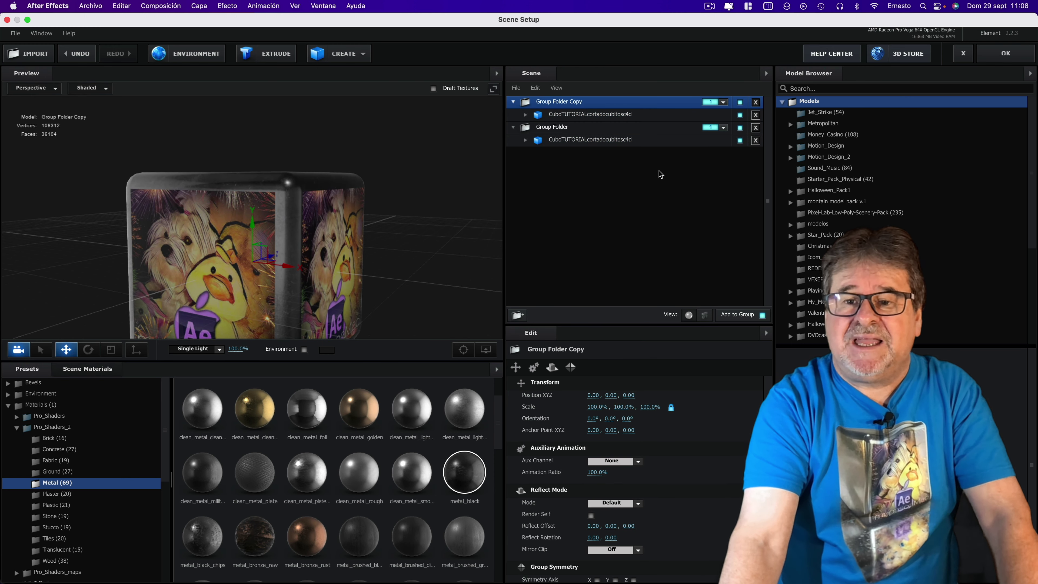
{"action": "left_click", "coordinate": [724, 129]}
{"action": "left_click", "coordinate": [653, 198]}
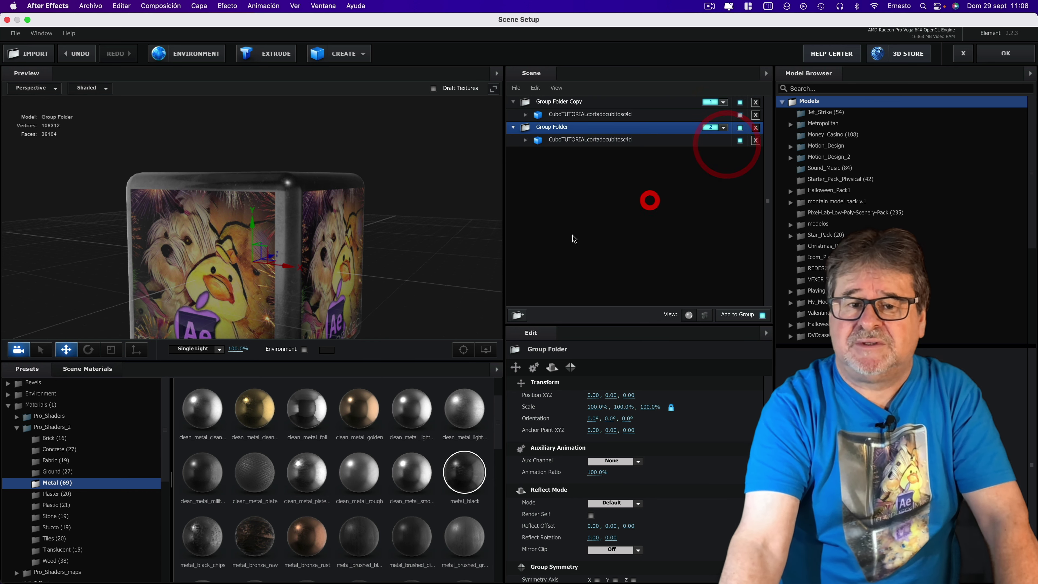
{"action": "scroll", "coordinate": [352, 231], "scroll_direction": "down", "scroll_amount": 3}
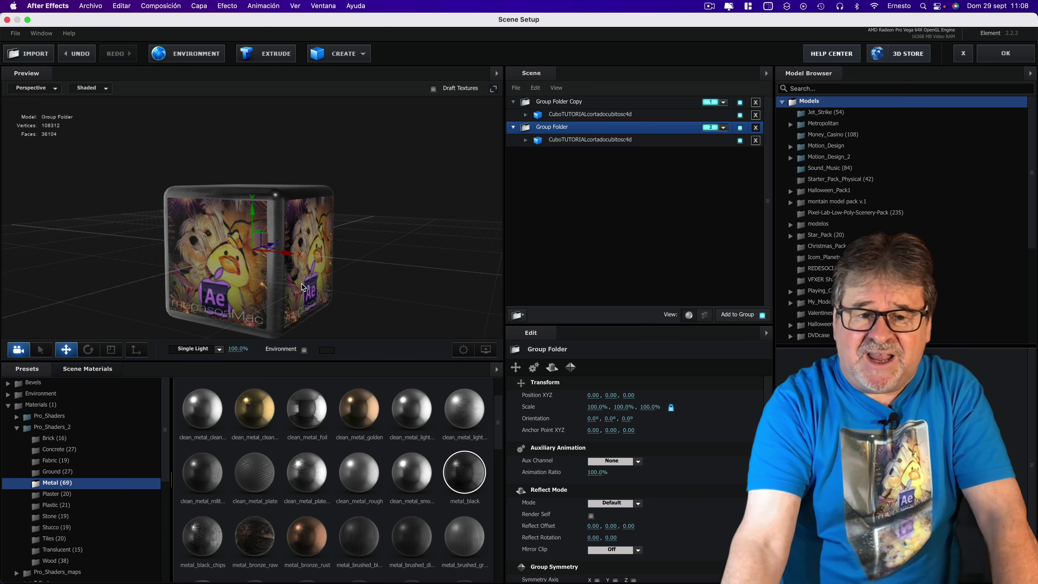
Add a Plane model inside Group Folder Copy and bring up its transform scale
{"action": "left_click", "coordinate": [570, 105]}
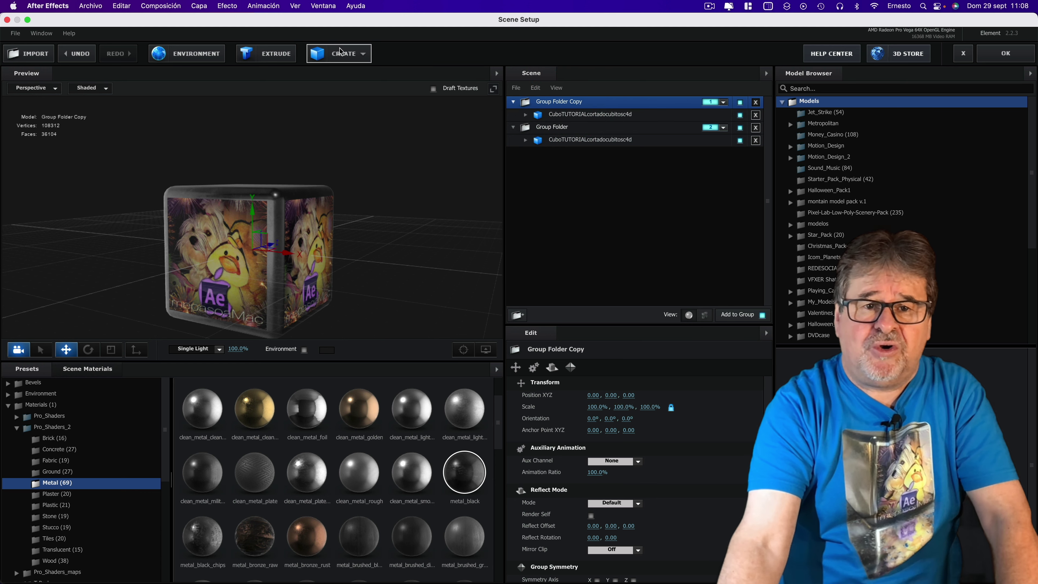
{"action": "left_click", "coordinate": [340, 56]}
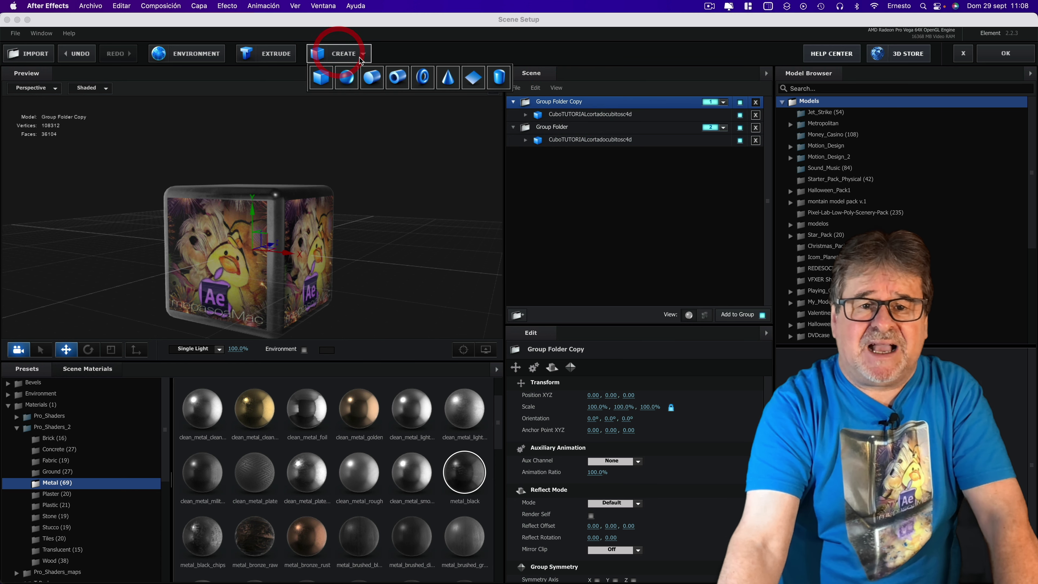
{"action": "left_click", "coordinate": [476, 76]}
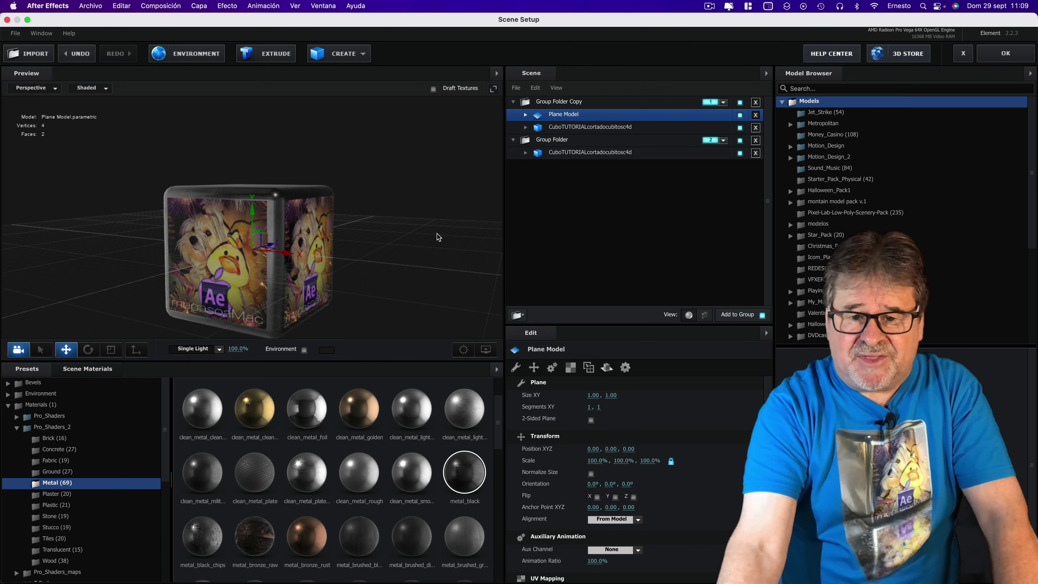
{"action": "left_click", "coordinate": [534, 367]}
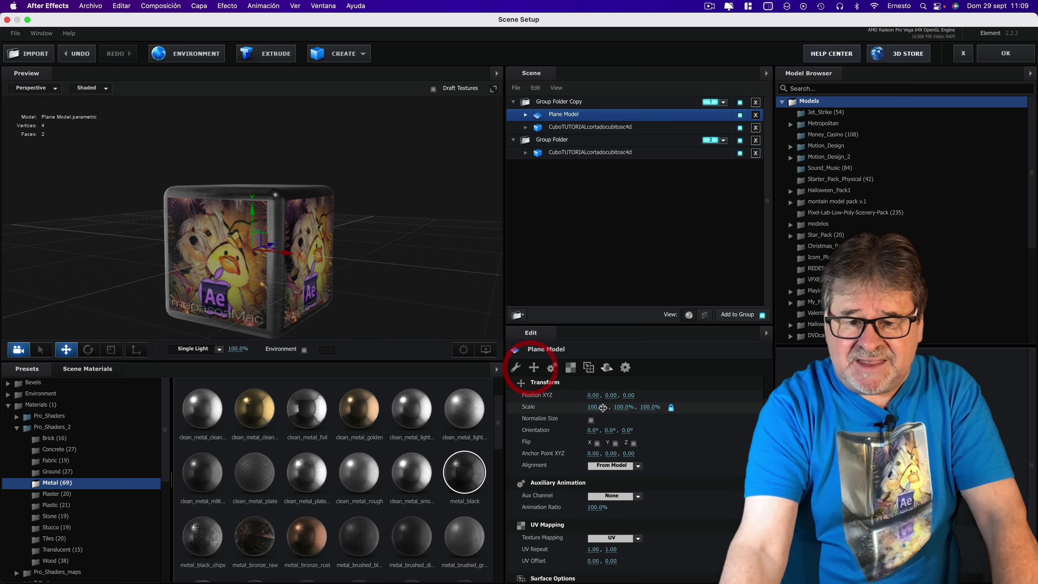
{"action": "left_click", "coordinate": [591, 408]}
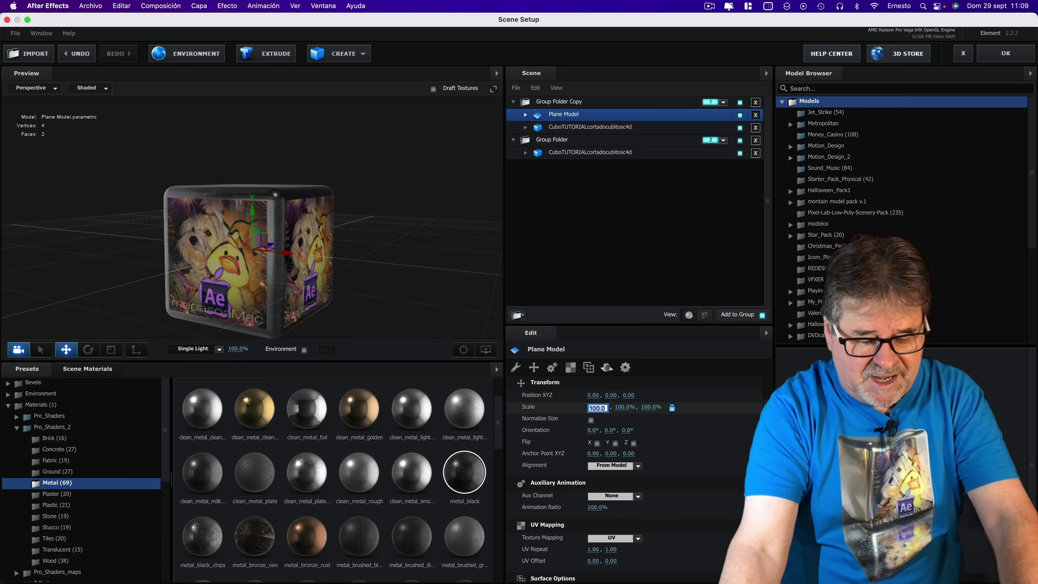
Scale the plane to 5000% and lower it to Y −0.74 beneath the cube
{"action": "type", "text": "5000"}
{"action": "left_click", "coordinate": [371, 260]}
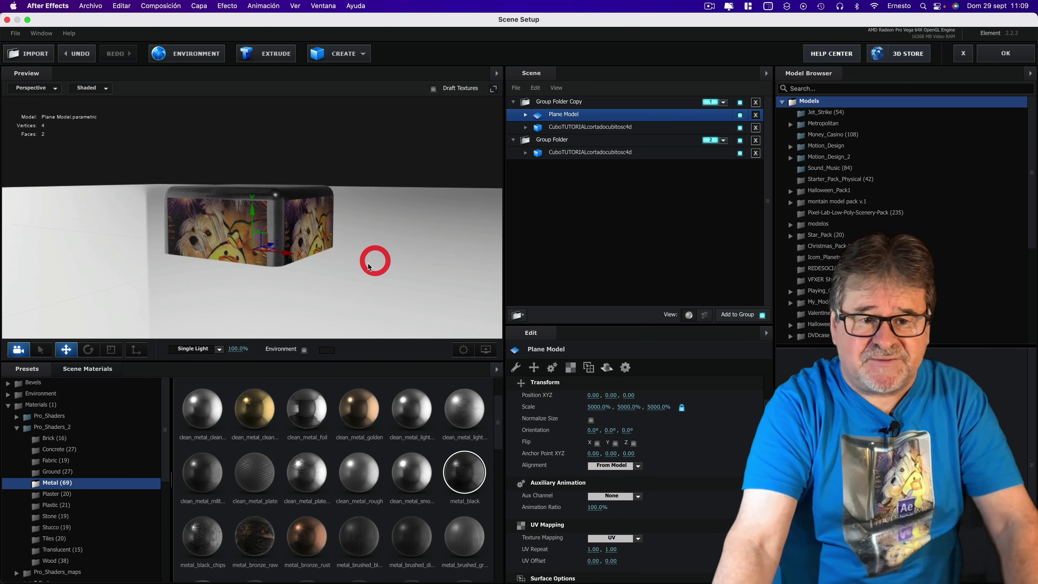
{"action": "mouse_move", "coordinate": [254, 214]}
{"action": "left_mouse_down"}
{"action": "mouse_move", "coordinate": [261, 273]}
{"action": "mouse_move", "coordinate": [250, 255]}
{"action": "mouse_move", "coordinate": [252, 267]}
{"action": "left_mouse_up"}
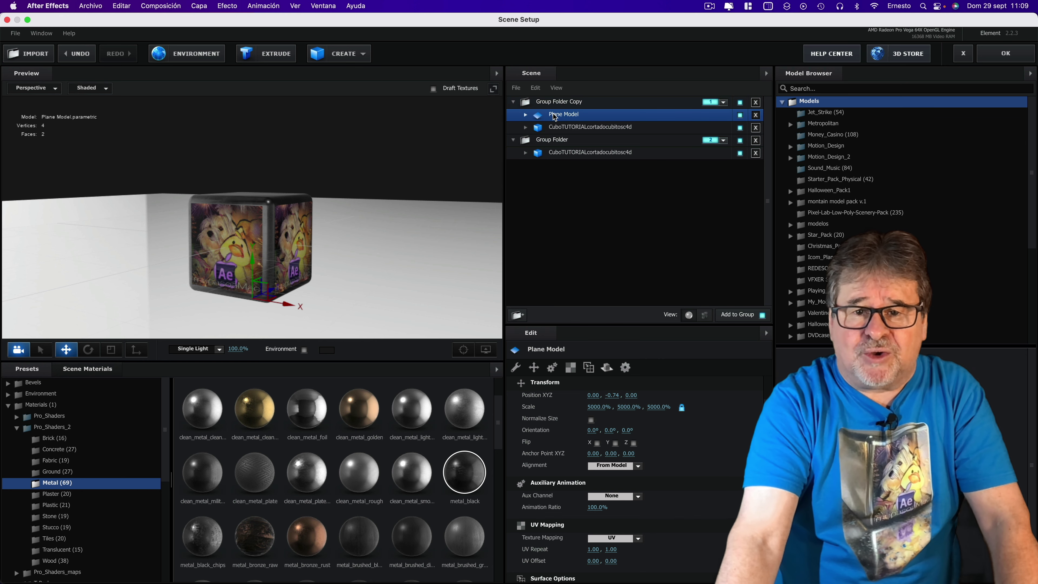
Set the plane's reflect mode to Mirror Surface and select its Default material
{"action": "left_click", "coordinate": [606, 369]}
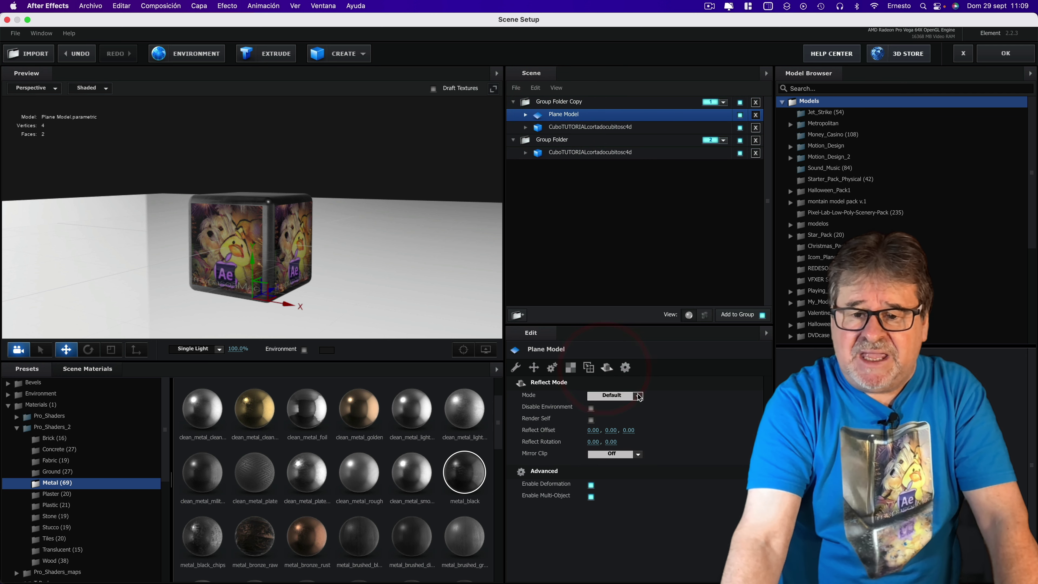
{"action": "left_click", "coordinate": [638, 395]}
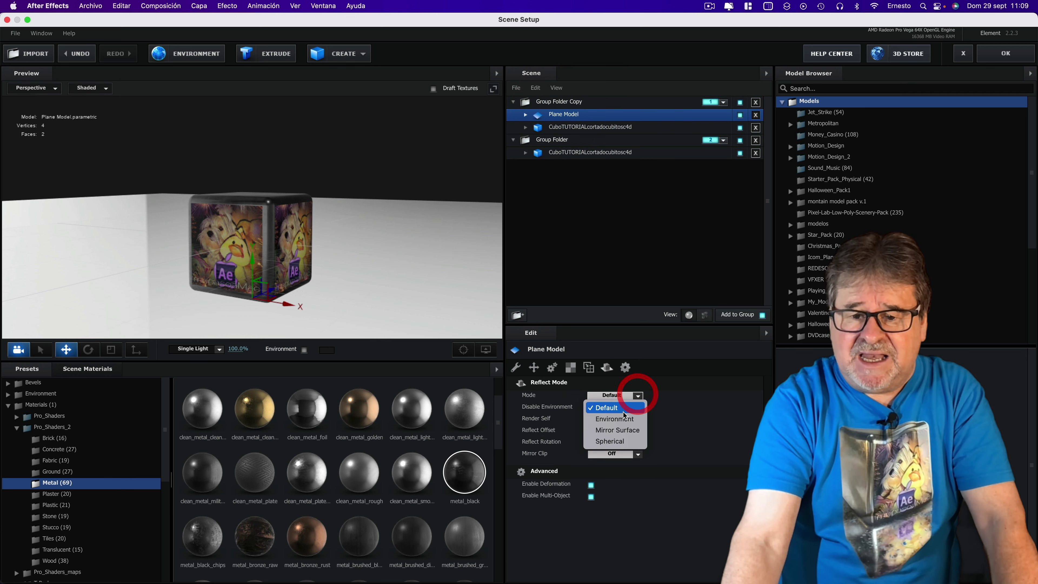
{"action": "left_click", "coordinate": [606, 430]}
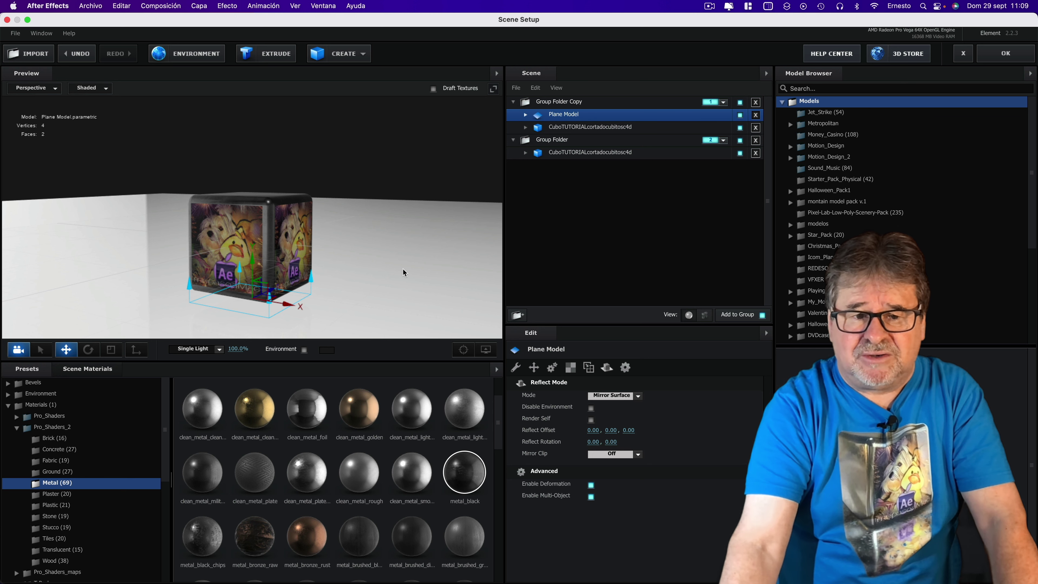
{"action": "left_click", "coordinate": [367, 261]}
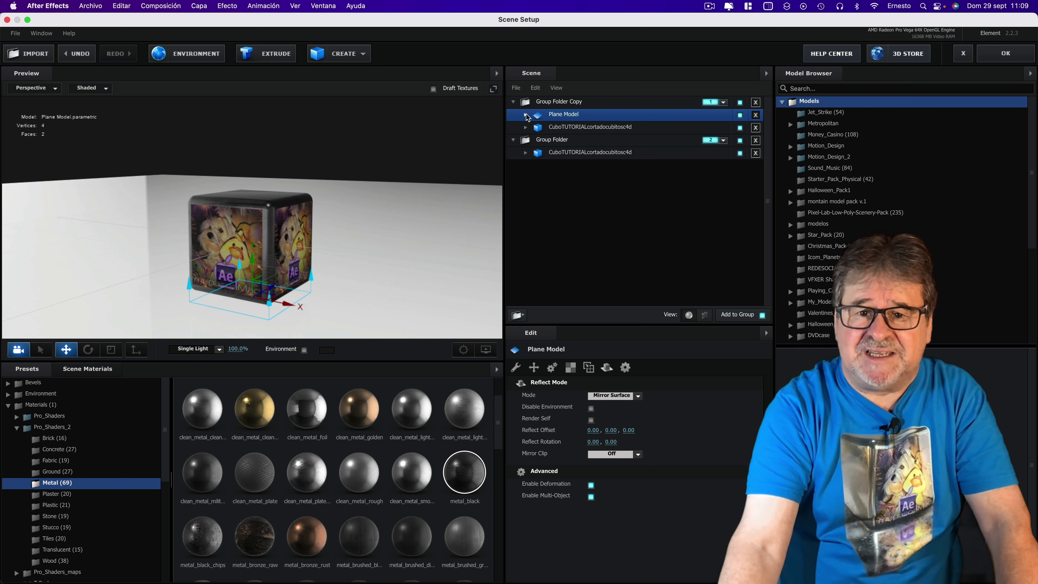
{"action": "left_click", "coordinate": [527, 115]}
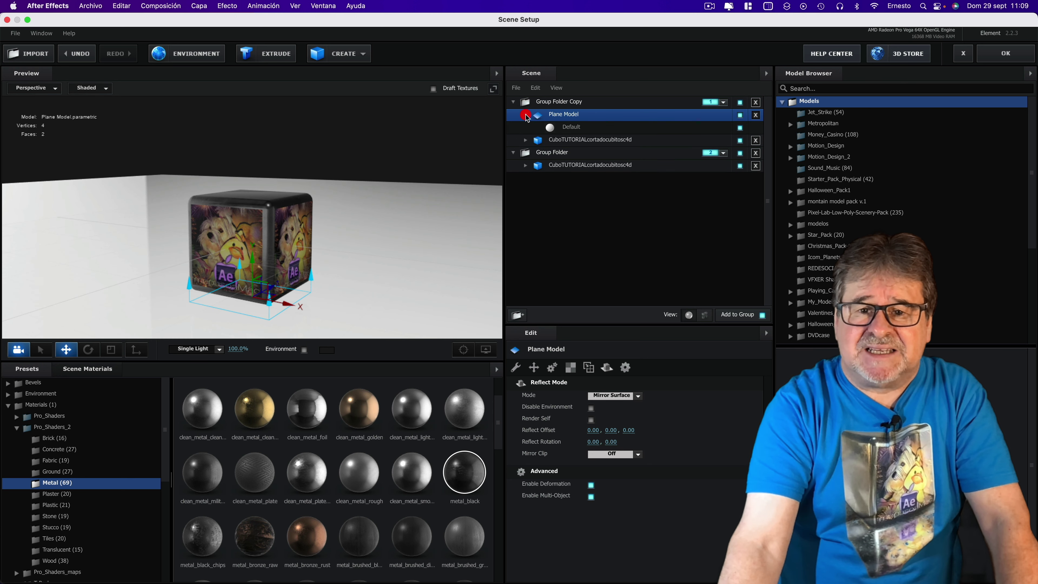
{"action": "left_click", "coordinate": [571, 127]}
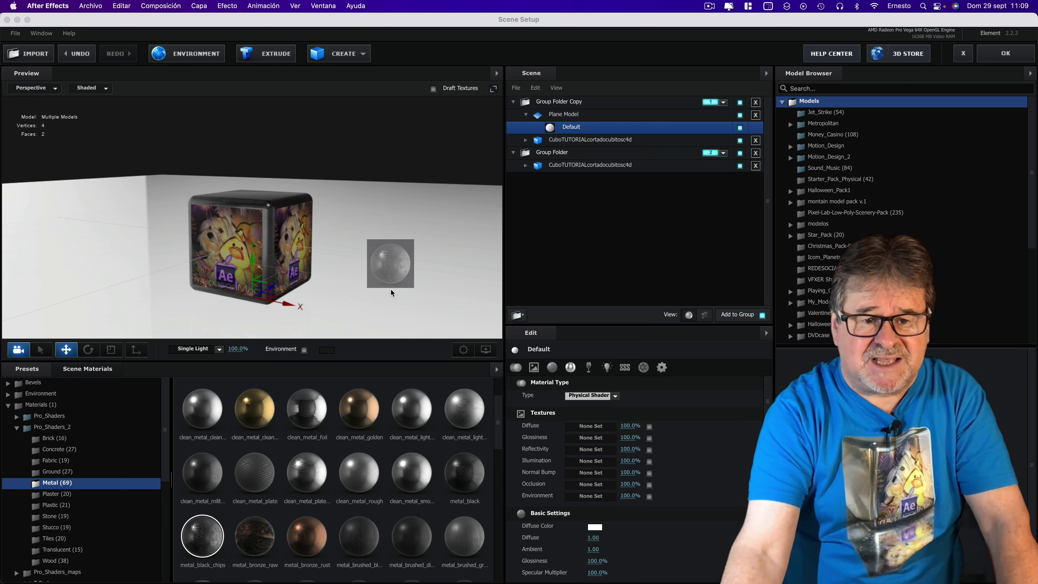
Apply the metal_black_chips material to the floor plane and select it for editing
{"action": "left_click_drag", "start_coordinate": [204, 531], "coordinate": [394, 288]}
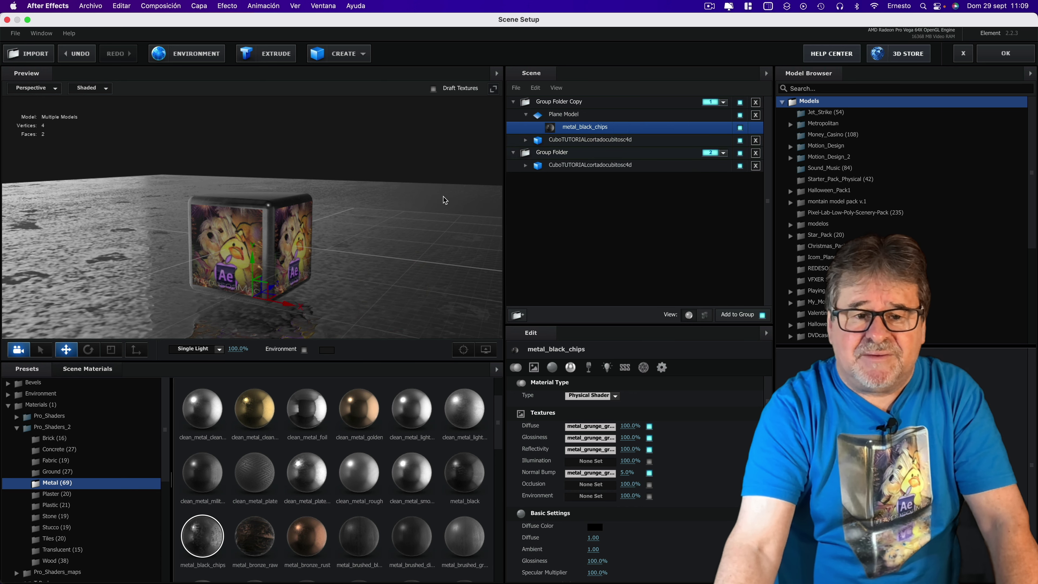
{"action": "left_click_drag", "start_coordinate": [443, 197], "coordinate": [441, 193]}
{"action": "left_click", "coordinate": [581, 128]}
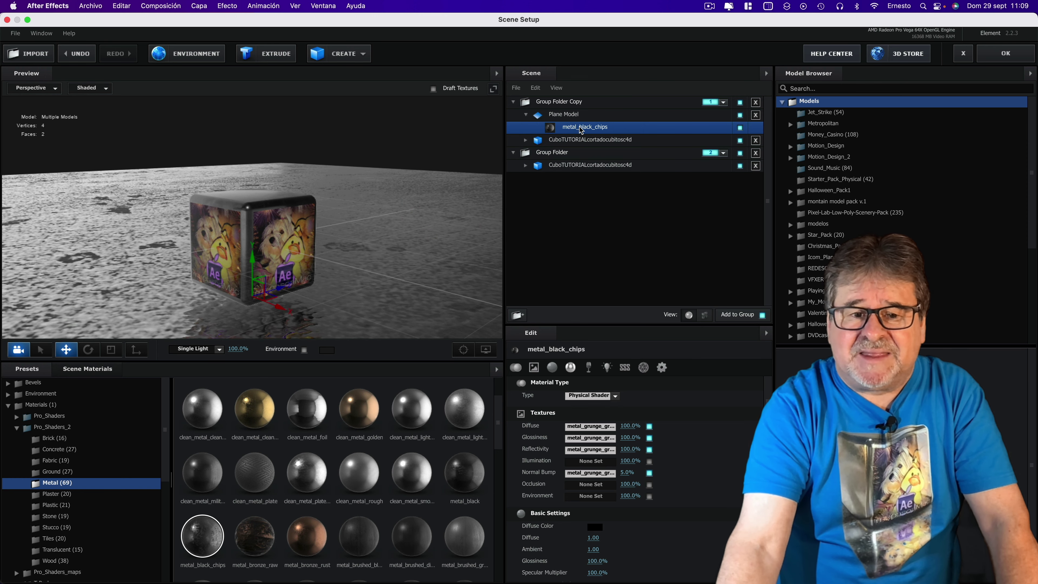
{"action": "scroll", "coordinate": [611, 462], "scroll_direction": "down", "scroll_amount": 2}
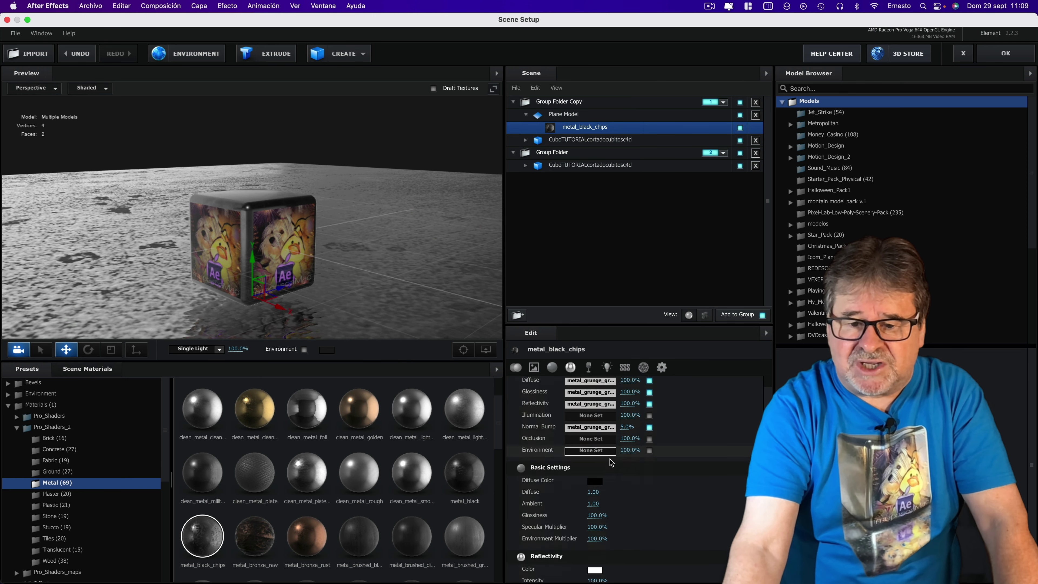
{"action": "scroll", "coordinate": [610, 482], "scroll_direction": "down", "scroll_amount": 2}
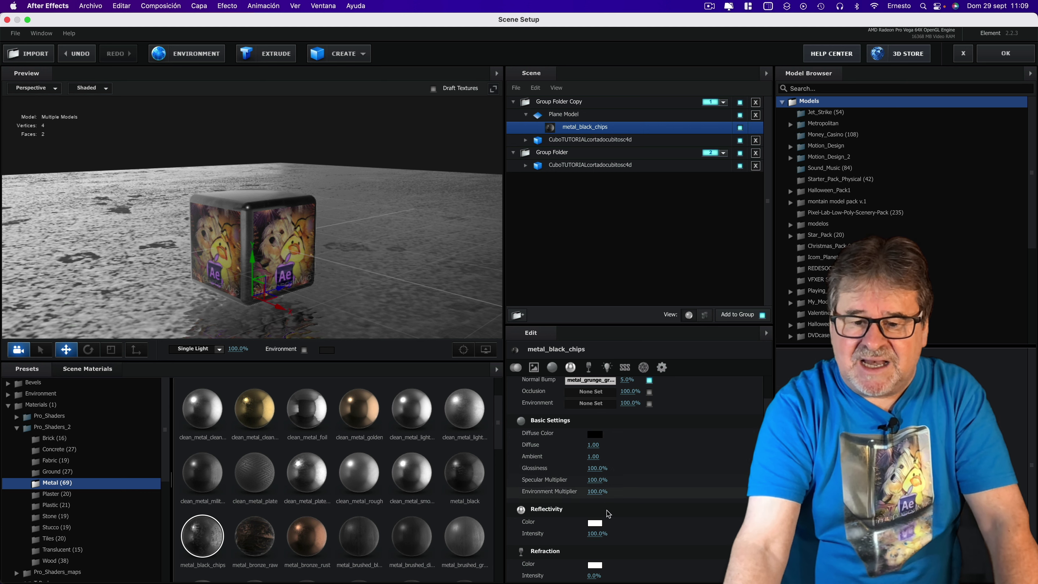
{"action": "scroll", "coordinate": [613, 470], "scroll_direction": "up", "scroll_amount": 3}
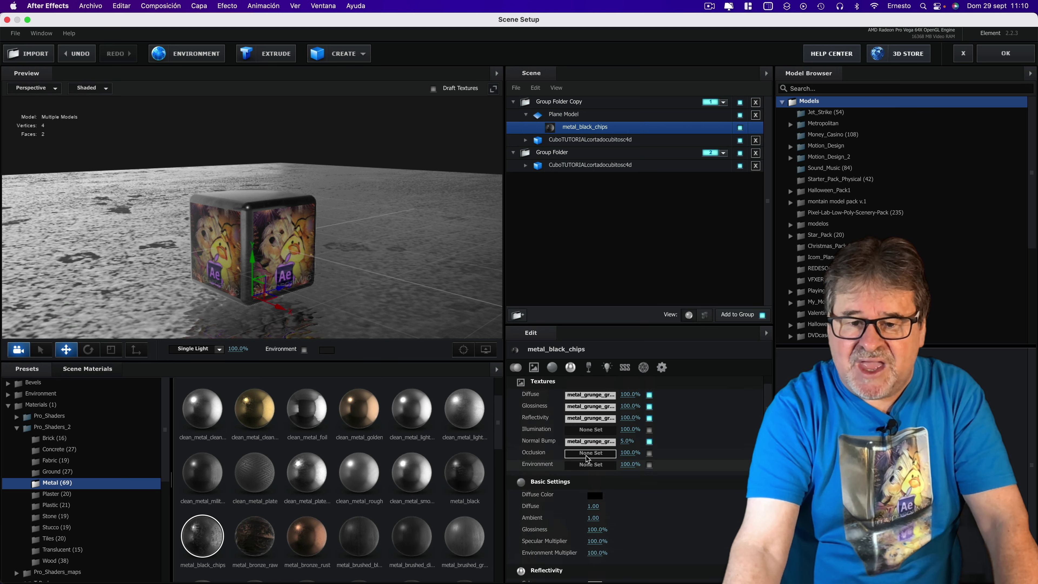
Lower the floor's glossiness texture strength and cut its Normal Bump to 1%
{"action": "left_click_drag", "start_coordinate": [625, 406], "coordinate": [613, 406]}
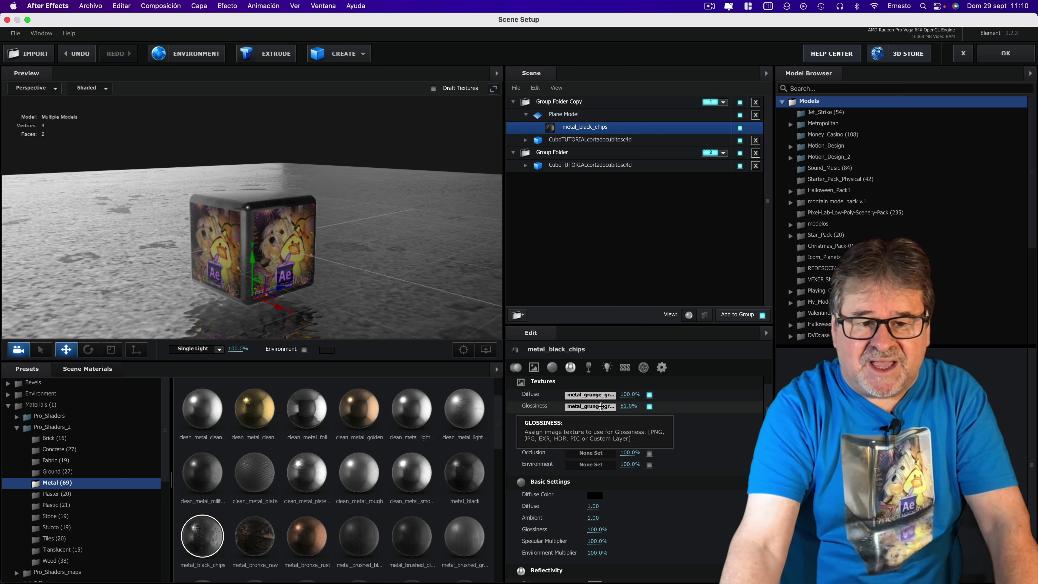
{"action": "left_click_drag", "start_coordinate": [593, 406], "coordinate": [572, 405]}
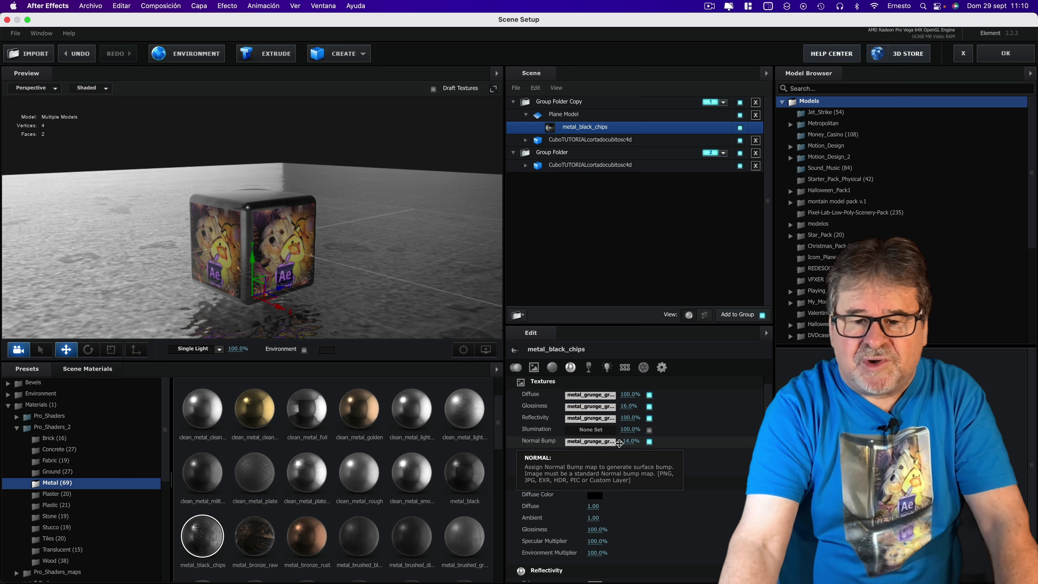
{"action": "left_click_drag", "start_coordinate": [619, 443], "coordinate": [632, 447]}
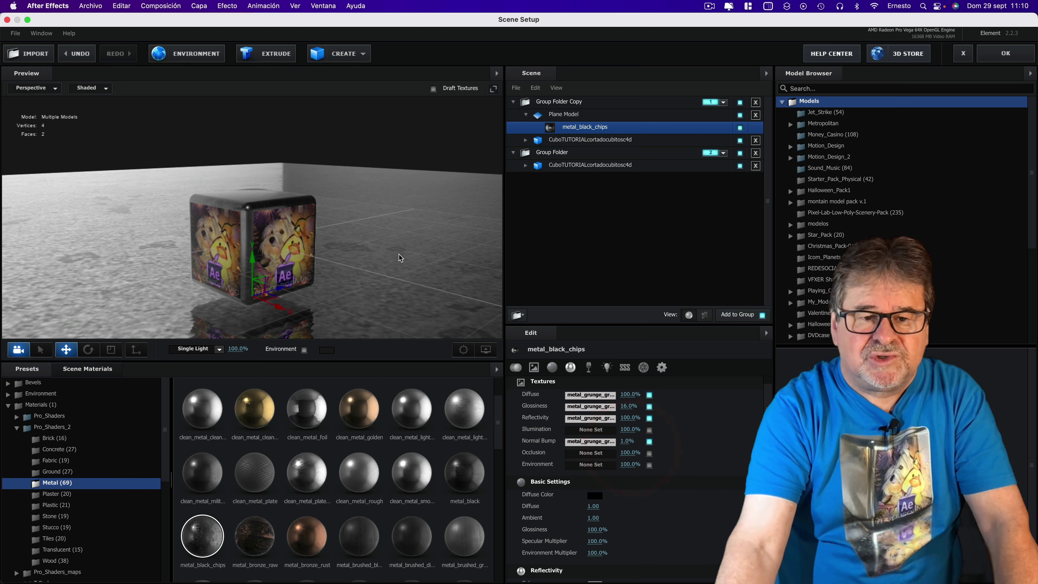
{"action": "mouse_move", "coordinate": [397, 254]}
{"action": "left_mouse_down"}
{"action": "mouse_move", "coordinate": [387, 258]}
{"action": "mouse_move", "coordinate": [398, 264]}
{"action": "mouse_move", "coordinate": [139, 306]}
{"action": "left_mouse_up"}
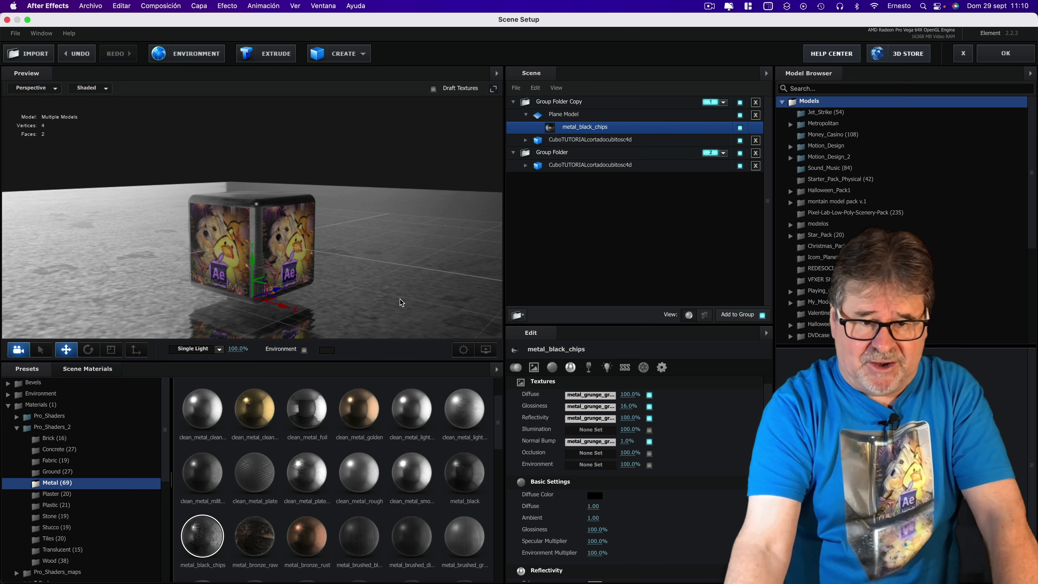
{"action": "left_click_drag", "start_coordinate": [380, 298], "coordinate": [262, 315]}
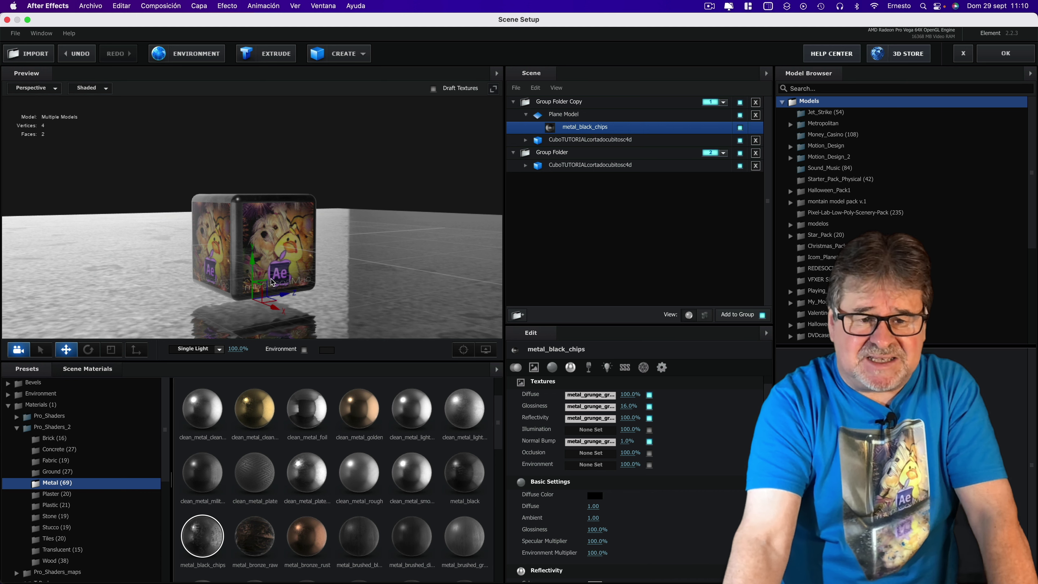
{"action": "mouse_move", "coordinate": [359, 282]}
{"action": "left_mouse_down"}
{"action": "mouse_move", "coordinate": [374, 279]}
{"action": "mouse_move", "coordinate": [166, 230]}
{"action": "left_mouse_up"}
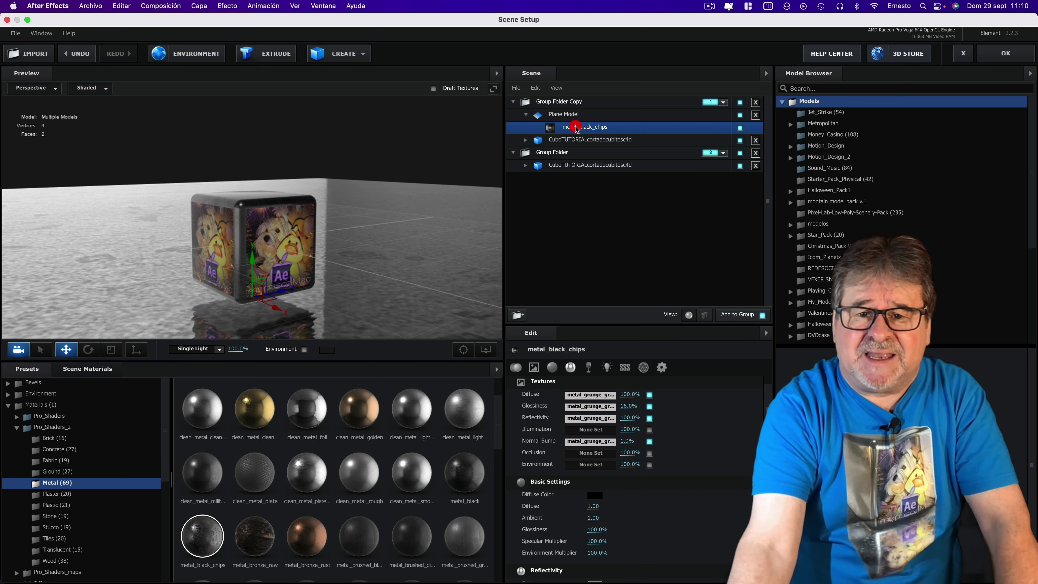
Enable Matte Shadow and Matte Reflection on the floor's metal_black_chips material, then orbit the preview to check
{"action": "scroll", "coordinate": [633, 479], "scroll_direction": "down", "scroll_amount": 10}
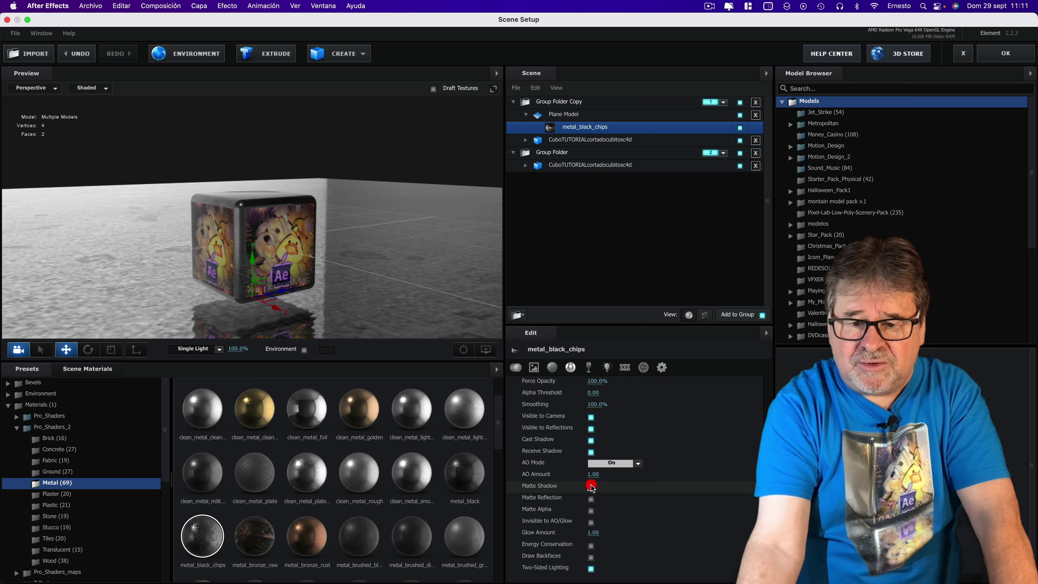
{"action": "left_click", "coordinate": [591, 486]}
{"action": "left_click", "coordinate": [591, 499]}
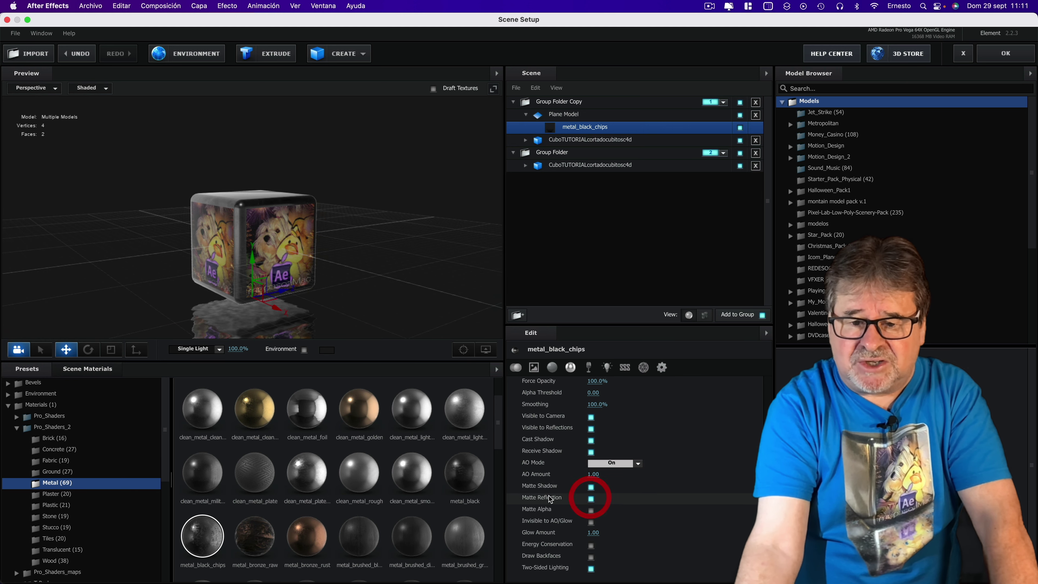
{"action": "left_click", "coordinate": [590, 487]}
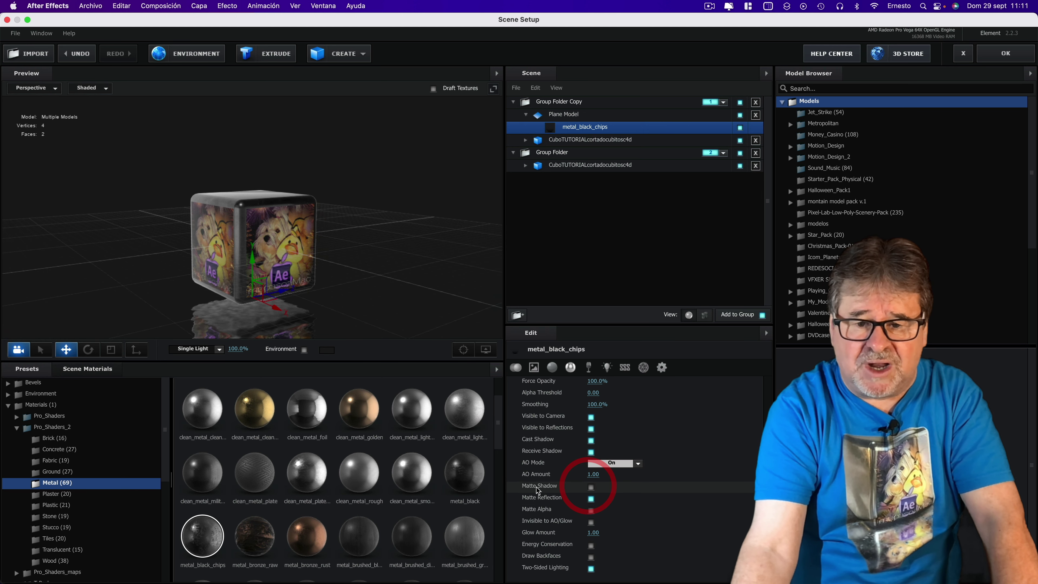
{"action": "left_click", "coordinate": [592, 486]}
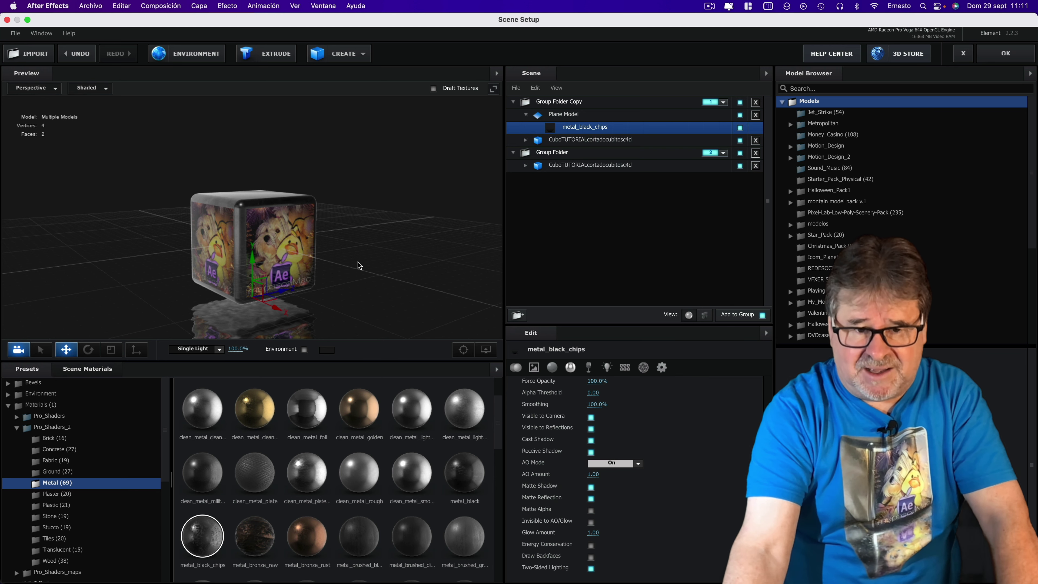
{"action": "left_click_drag", "start_coordinate": [359, 252], "coordinate": [342, 258]}
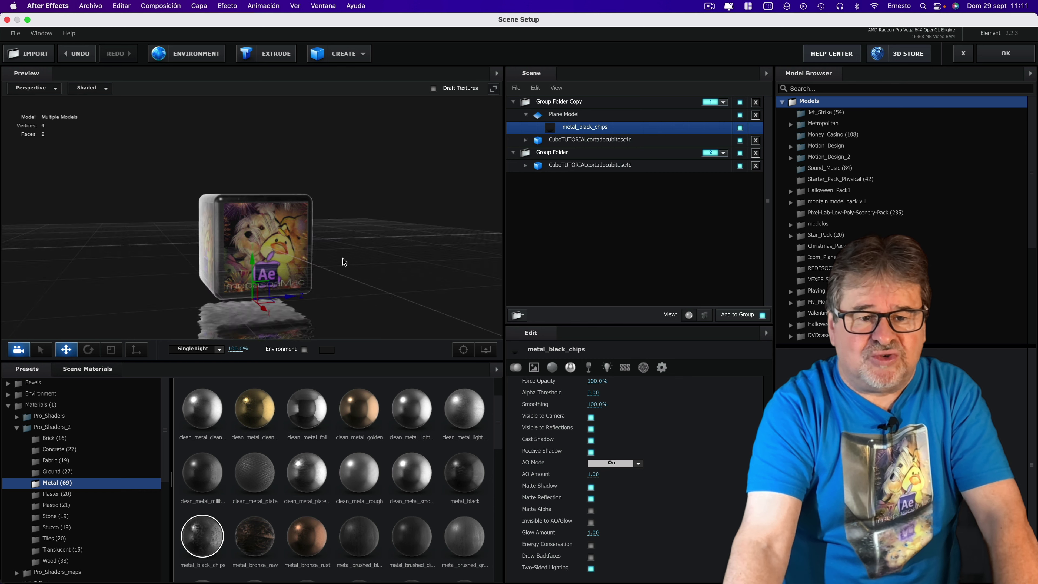
{"action": "left_click_drag", "start_coordinate": [343, 257], "coordinate": [448, 274]}
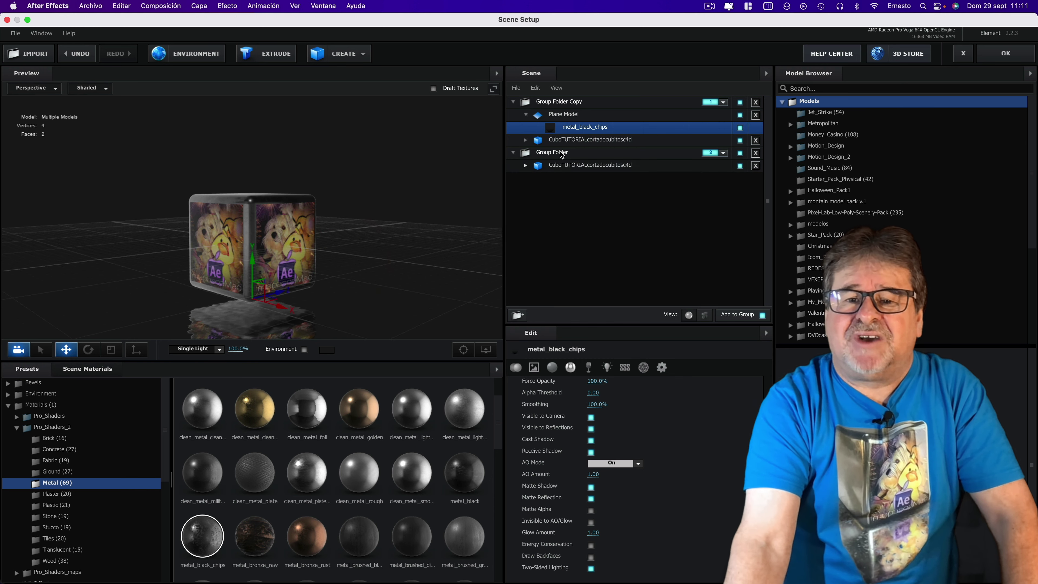
Move Plane Model out of Group Folder Copy and assign it to group 5
{"action": "left_click", "coordinate": [572, 117]}
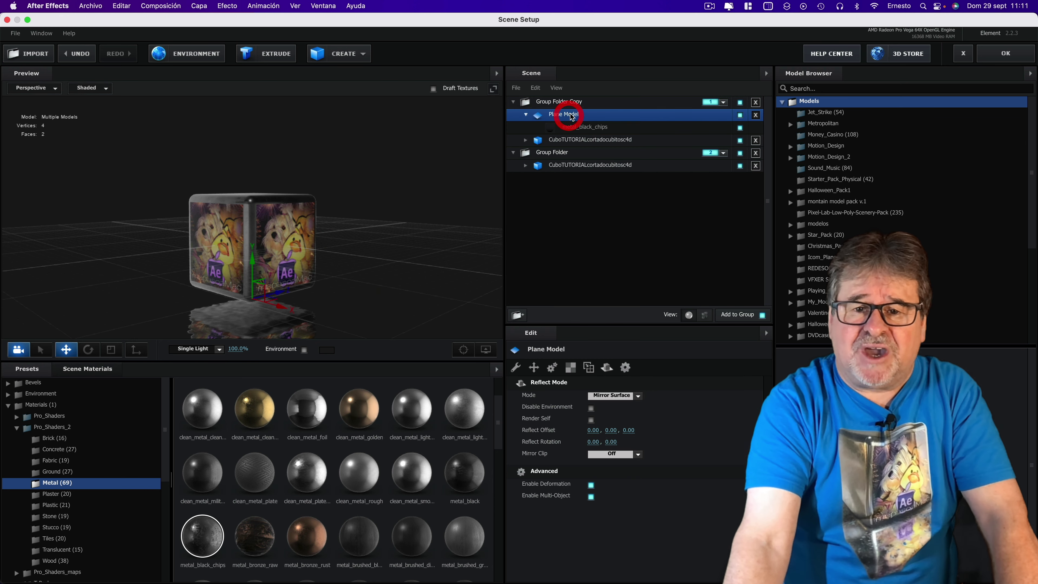
{"action": "left_click_drag", "start_coordinate": [572, 117], "coordinate": [576, 277]}
{"action": "left_click", "coordinate": [723, 152]}
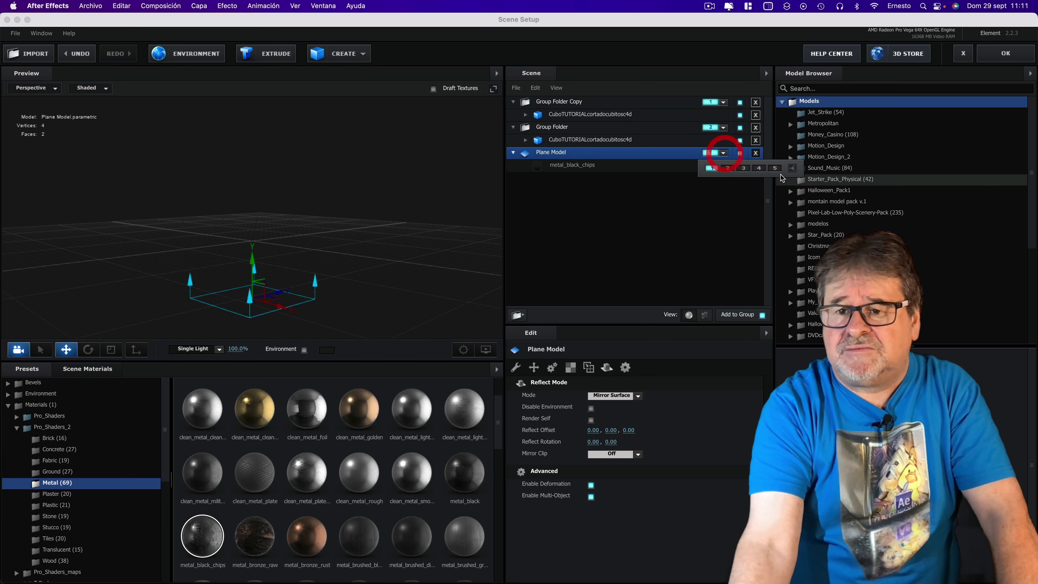
{"action": "left_click", "coordinate": [775, 168]}
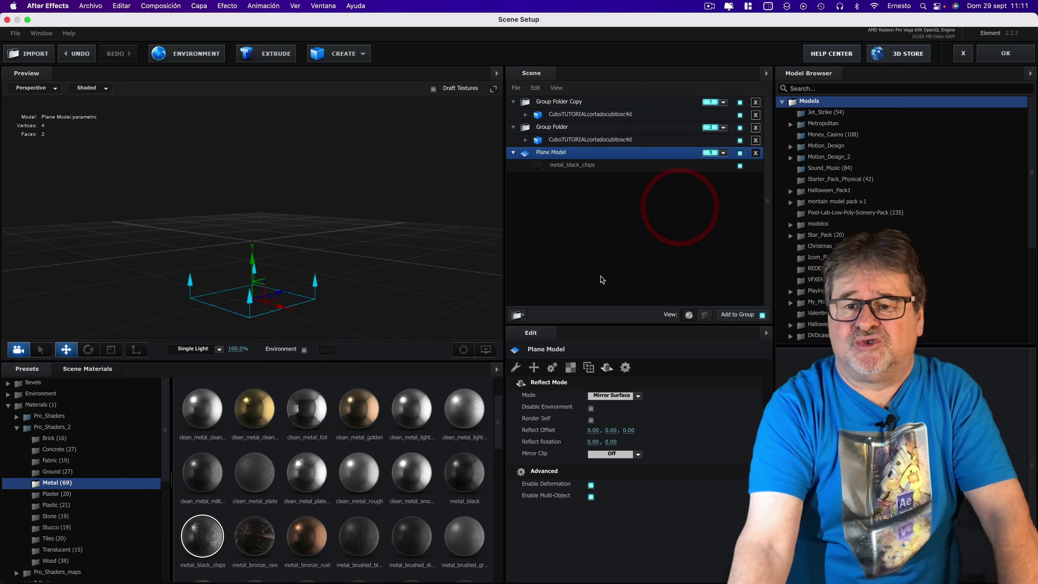
Review both cube groups' properties and apply the scene with OK in Scene Setup
{"action": "left_click", "coordinate": [566, 102]}
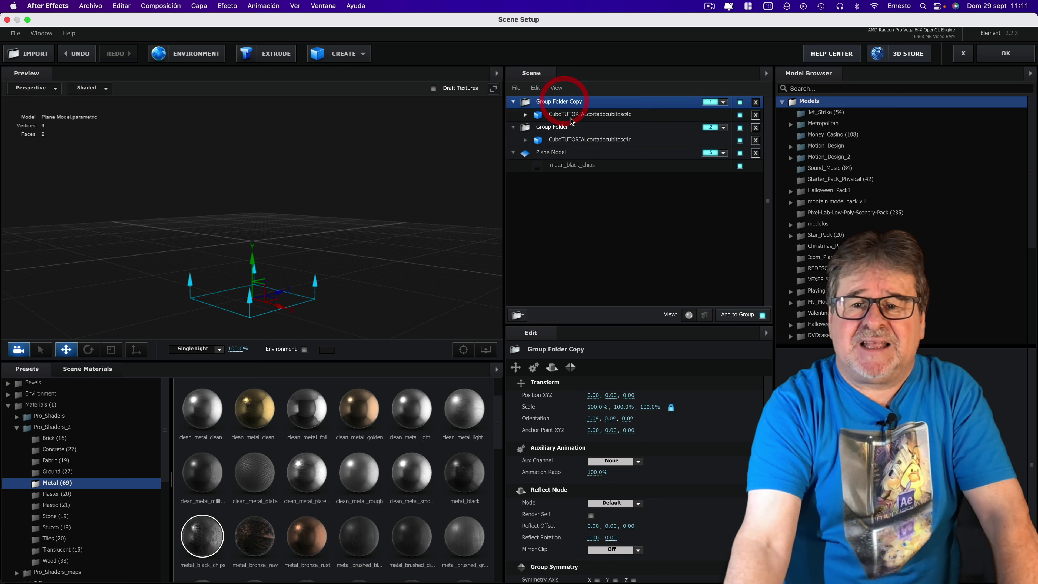
{"action": "left_click", "coordinate": [555, 130]}
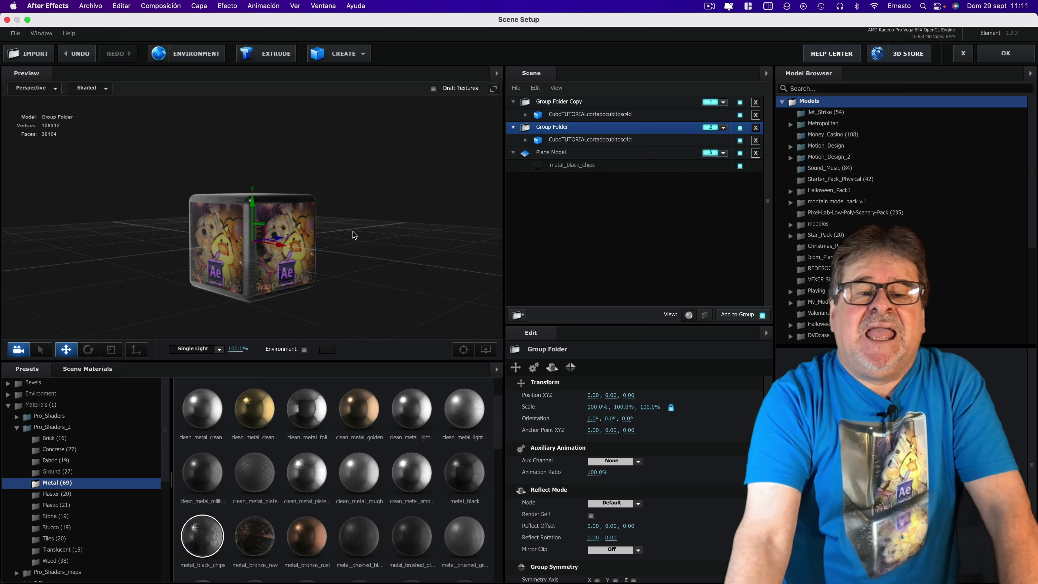
{"action": "left_click", "coordinate": [1009, 54]}
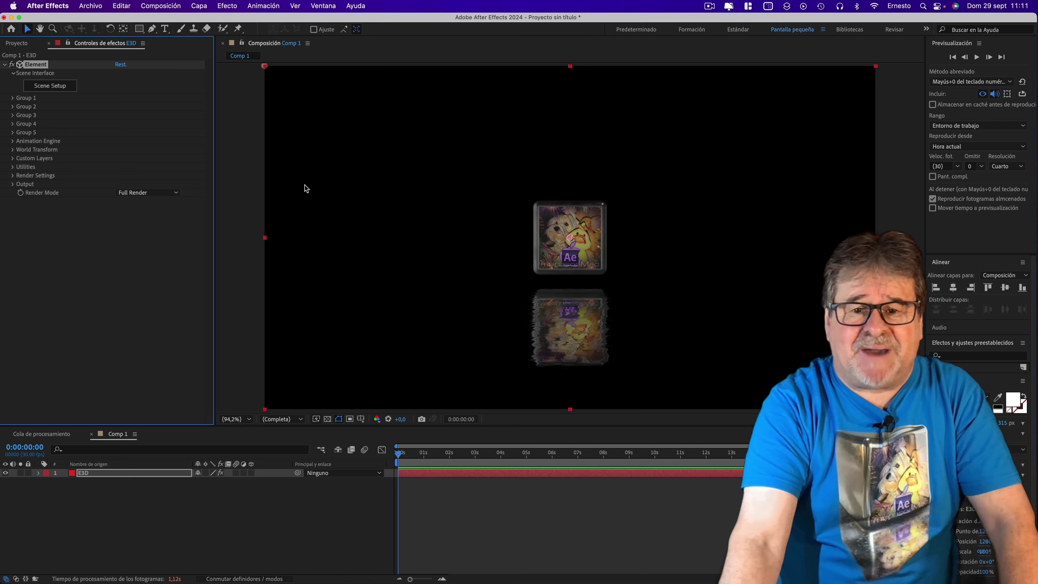
Add Cámara 1, a 35 mm two-node camera, via Capa > Nuevo > Cámara
{"action": "left_click", "coordinate": [203, 5]}
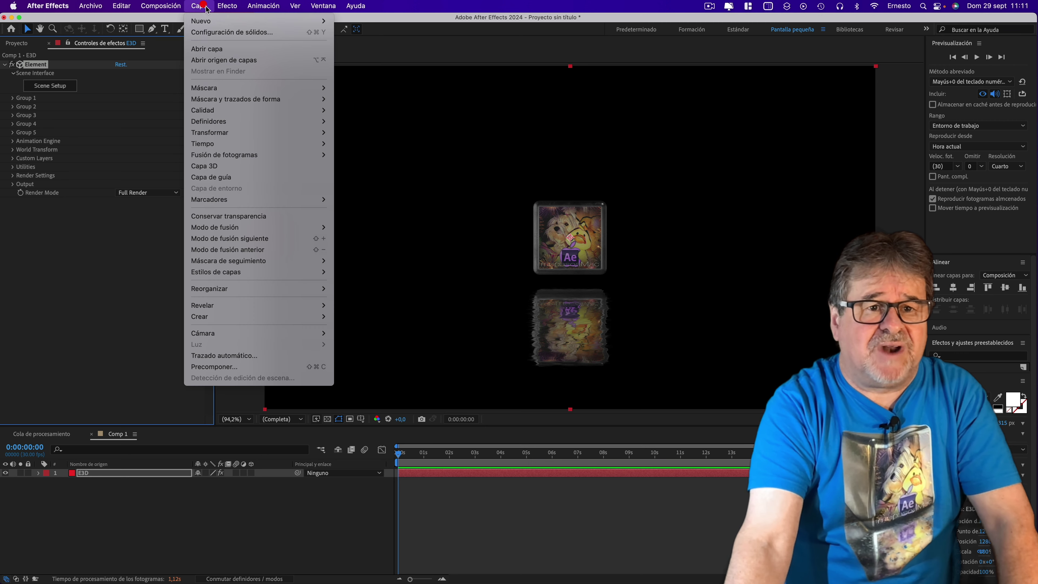
{"action": "mouse_move", "coordinate": [204, 21]}
{"action": "left_click", "coordinate": [352, 54]}
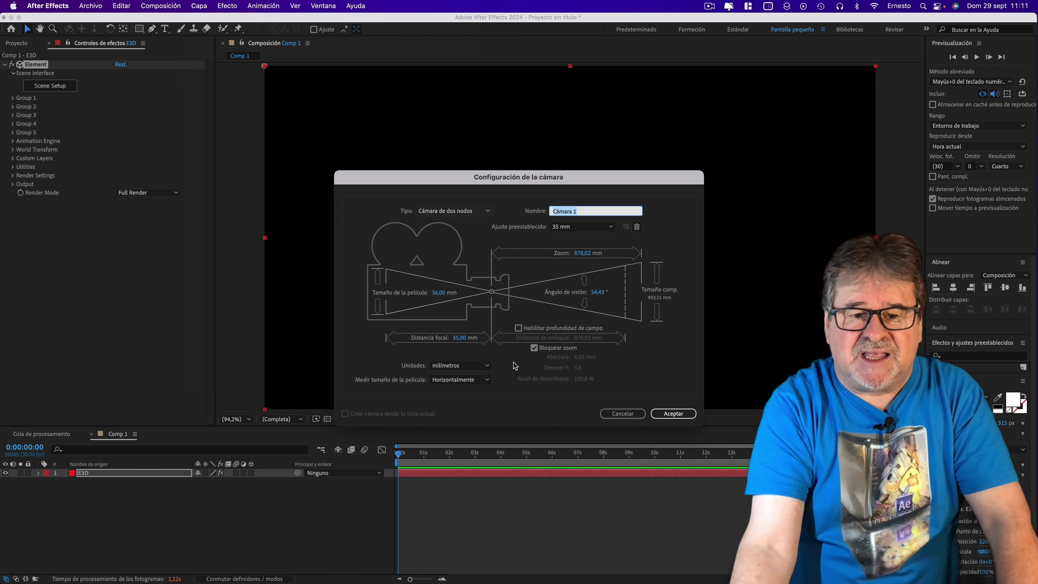
{"action": "left_click", "coordinate": [673, 414]}
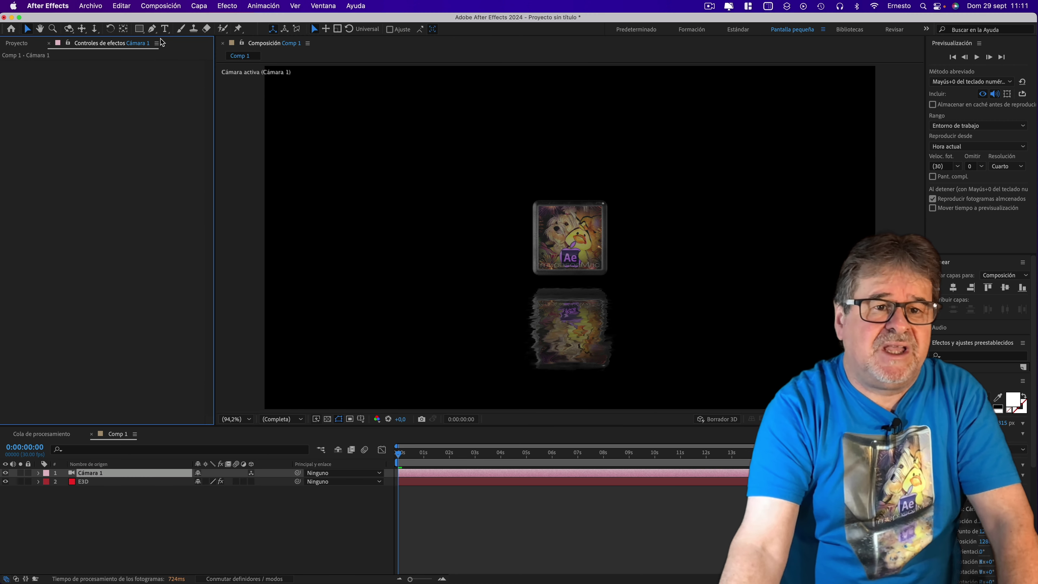
Pick the camera tools in the toolbar, ending on the Orbit Camera tool
{"action": "left_click", "coordinate": [95, 30]}
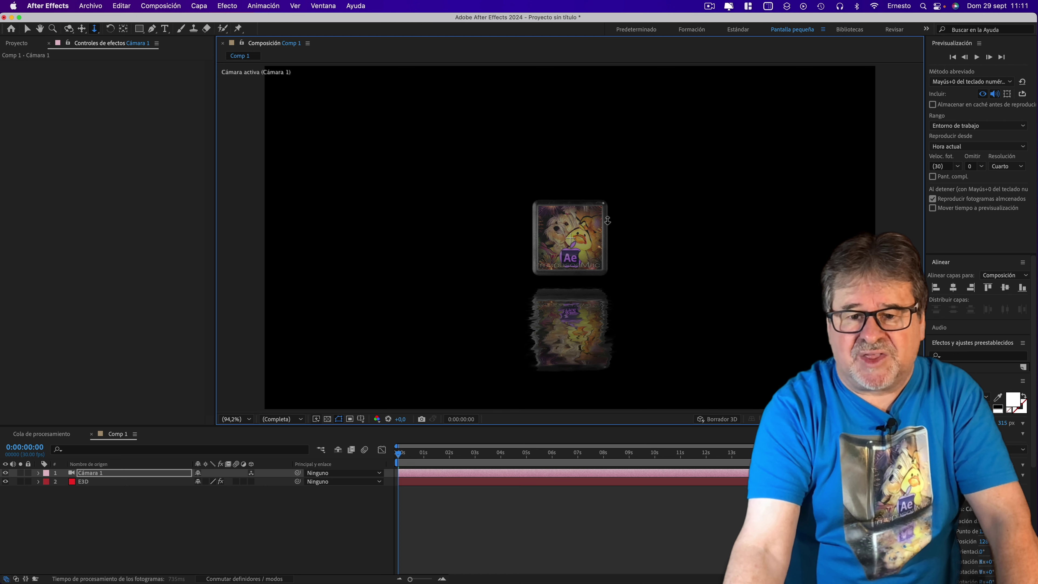
{"action": "scroll", "coordinate": [608, 221], "scroll_direction": "up", "scroll_amount": 3}
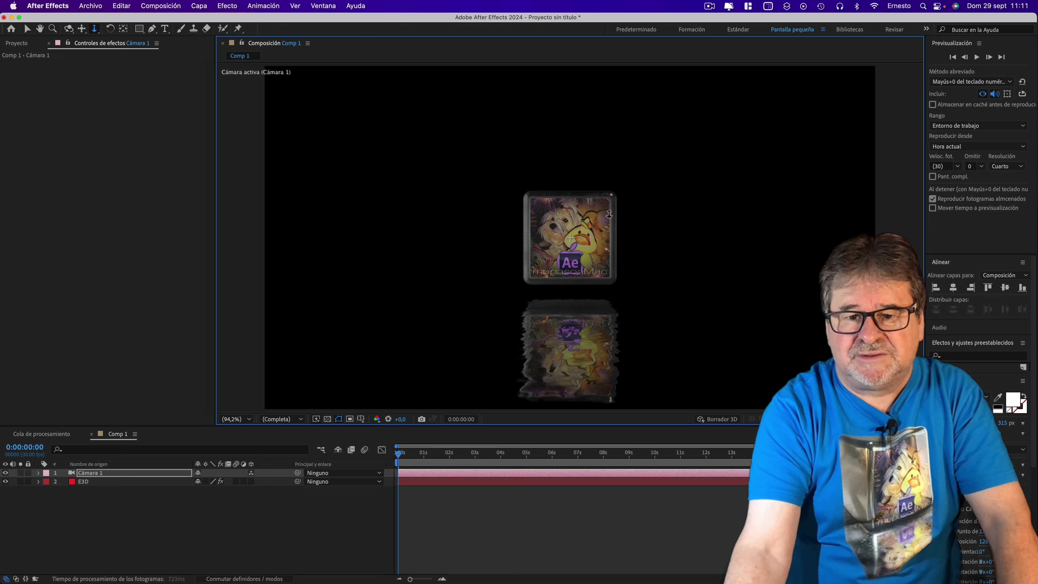
{"action": "scroll", "coordinate": [610, 210], "scroll_direction": "up", "scroll_amount": 1}
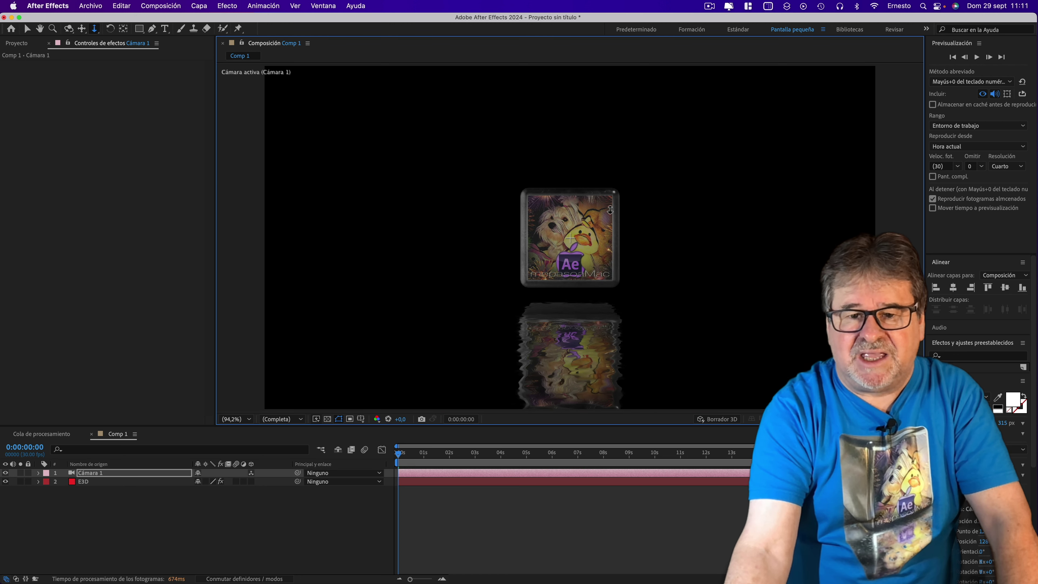
{"action": "left_click", "coordinate": [610, 210]}
{"action": "left_click", "coordinate": [69, 28]}
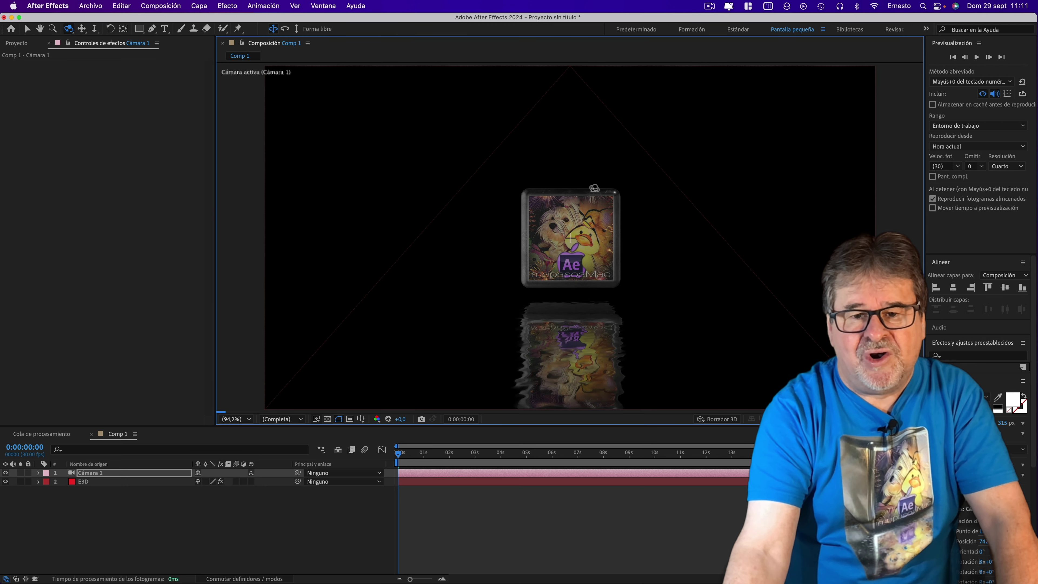
Orbit Cámara 1 to an angled view of the cube, then view at 100% and zoom in
{"action": "left_click_drag", "start_coordinate": [594, 188], "coordinate": [601, 196]}
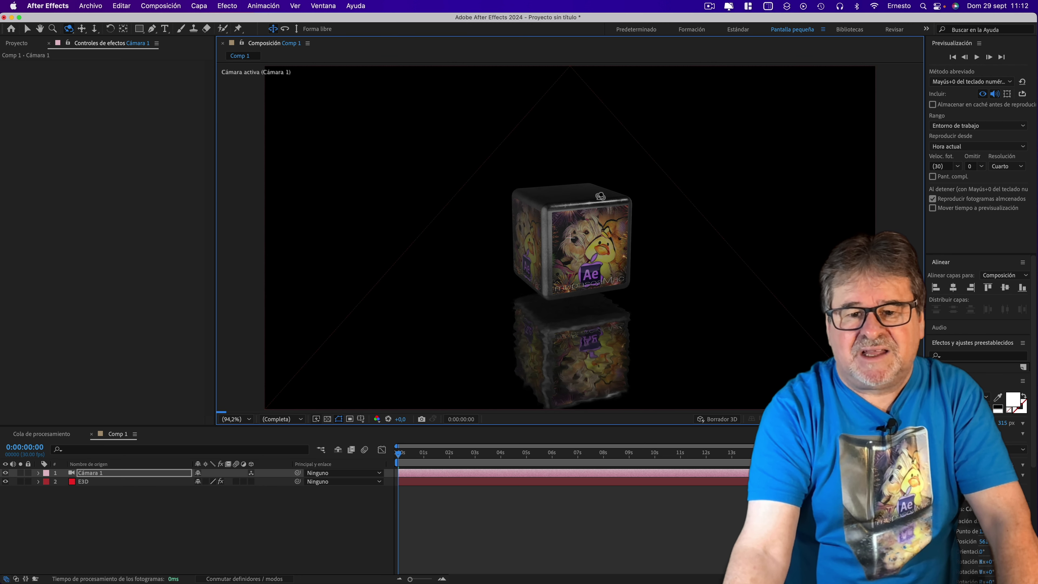
{"action": "left_click_drag", "start_coordinate": [600, 196], "coordinate": [560, 206]}
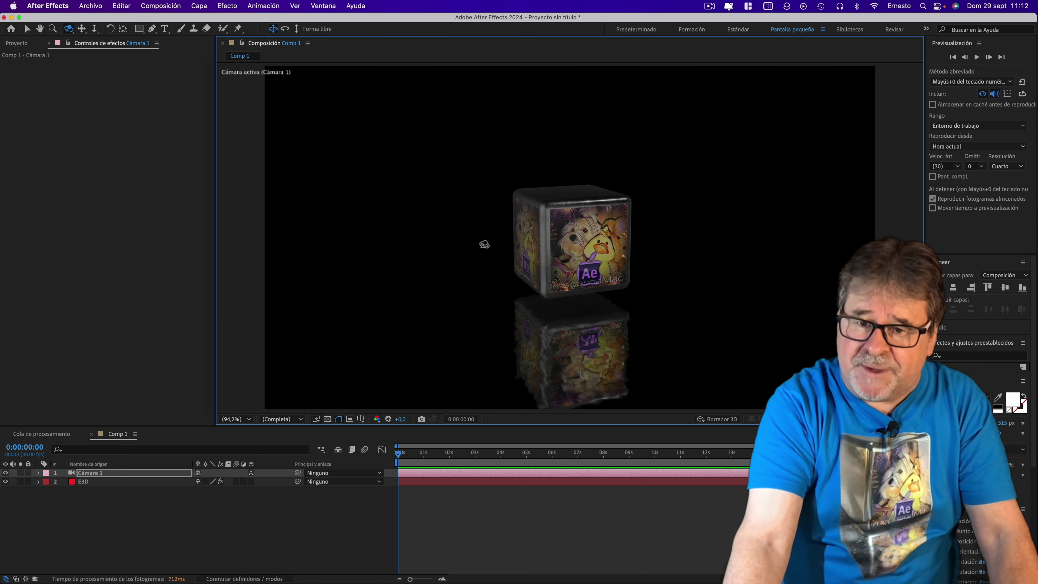
{"action": "key", "text": "slash"}
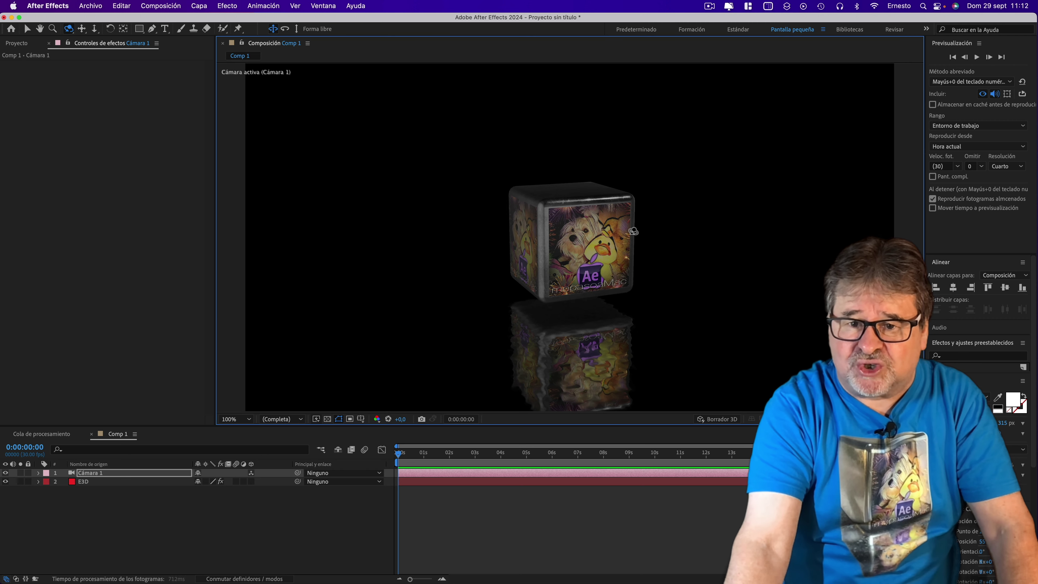
{"action": "key", "text": "comma"}
{"action": "key", "text": "comma"}
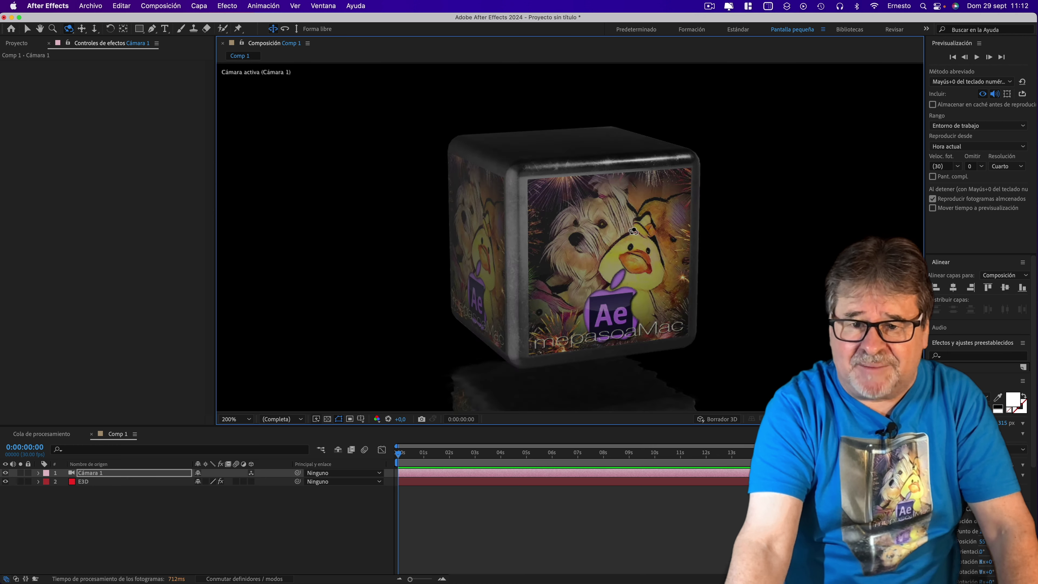
Select the E3D layer and expand Group 1 and its Particle Look settings
{"action": "left_click", "coordinate": [85, 483]}
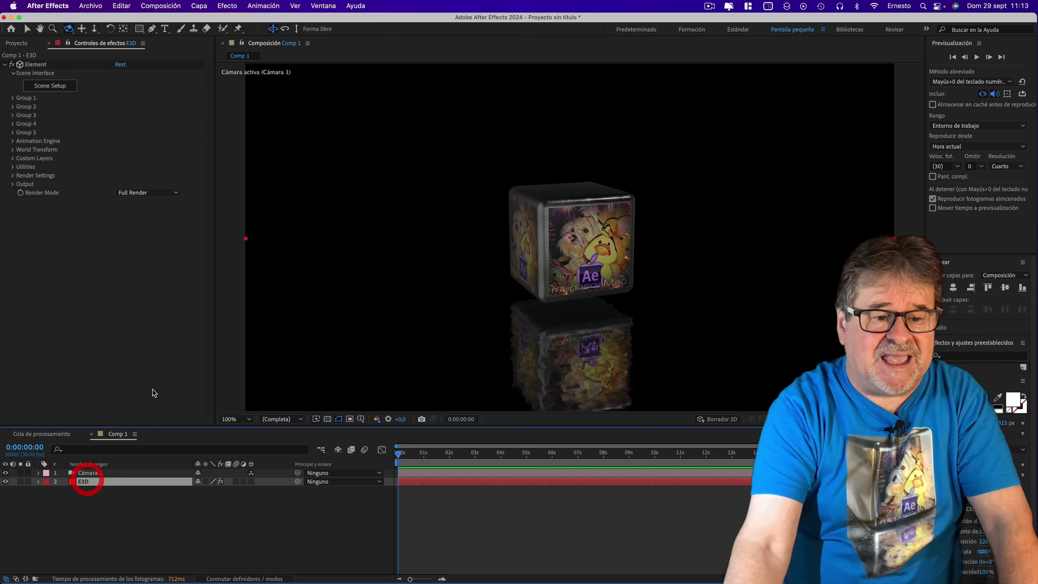
{"action": "left_click", "coordinate": [12, 99]}
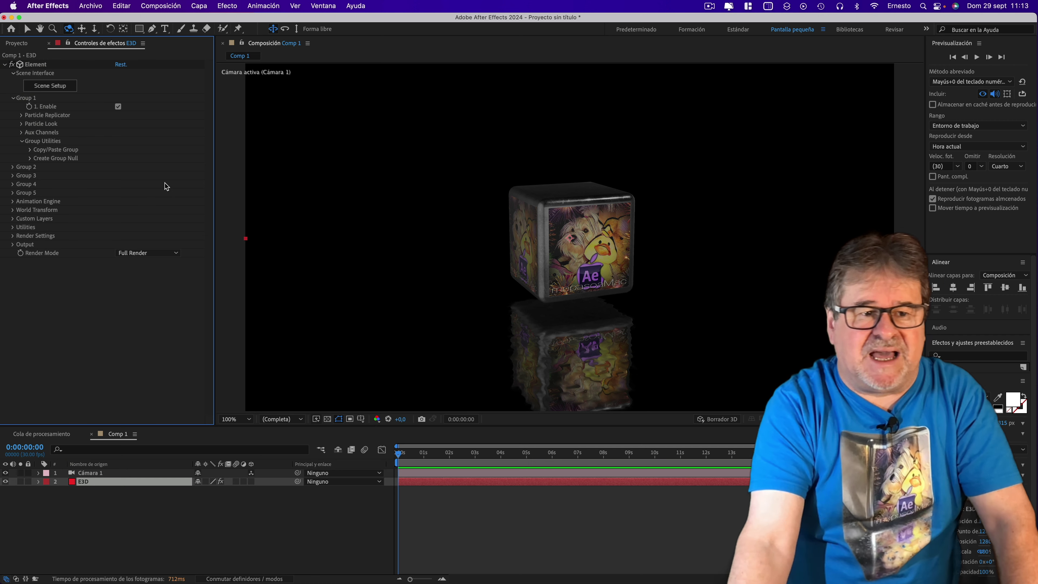
{"action": "left_click", "coordinate": [22, 124]}
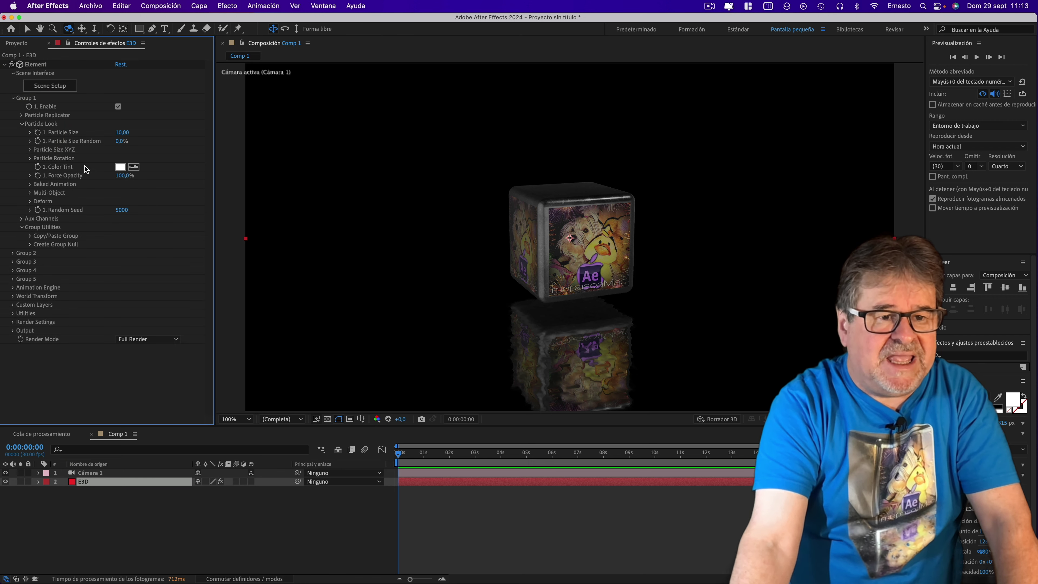
Expand Group 1's Multi-Object section and check 1. Enable Multi-Object
{"action": "left_click", "coordinate": [30, 193]}
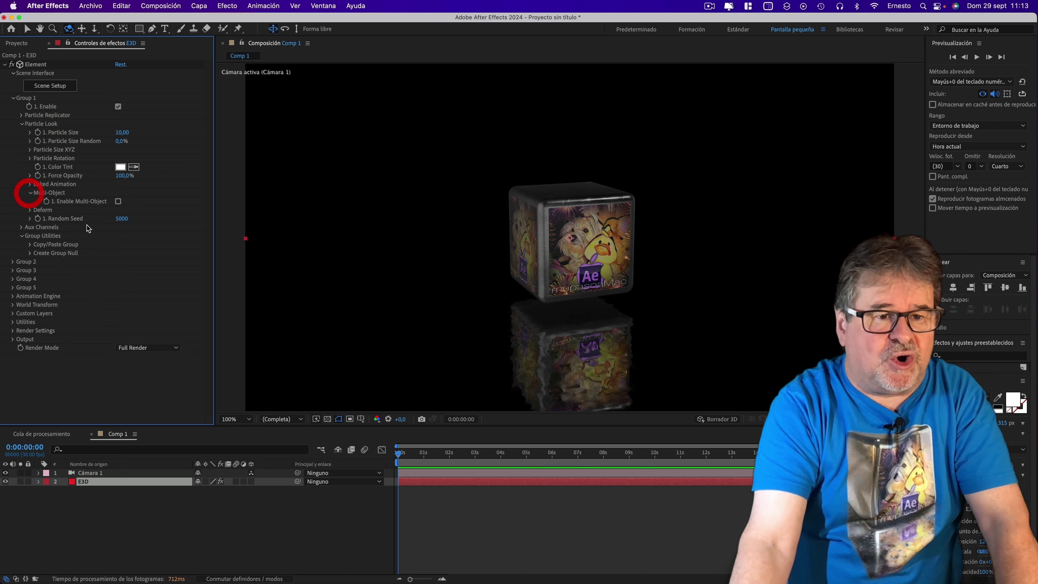
{"action": "left_click", "coordinate": [118, 202]}
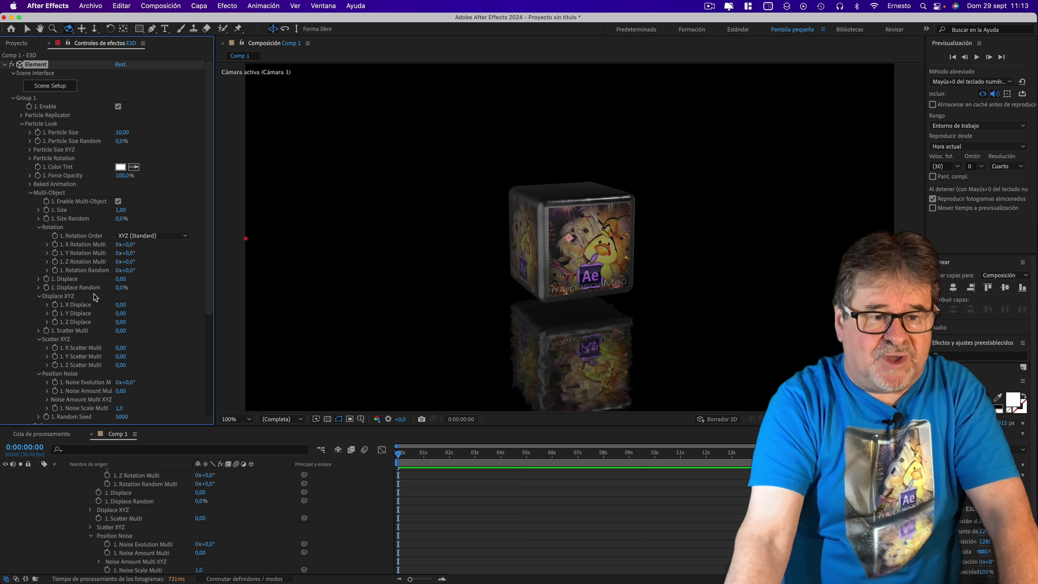
{"action": "scroll", "coordinate": [94, 297], "scroll_direction": "down", "scroll_amount": 5}
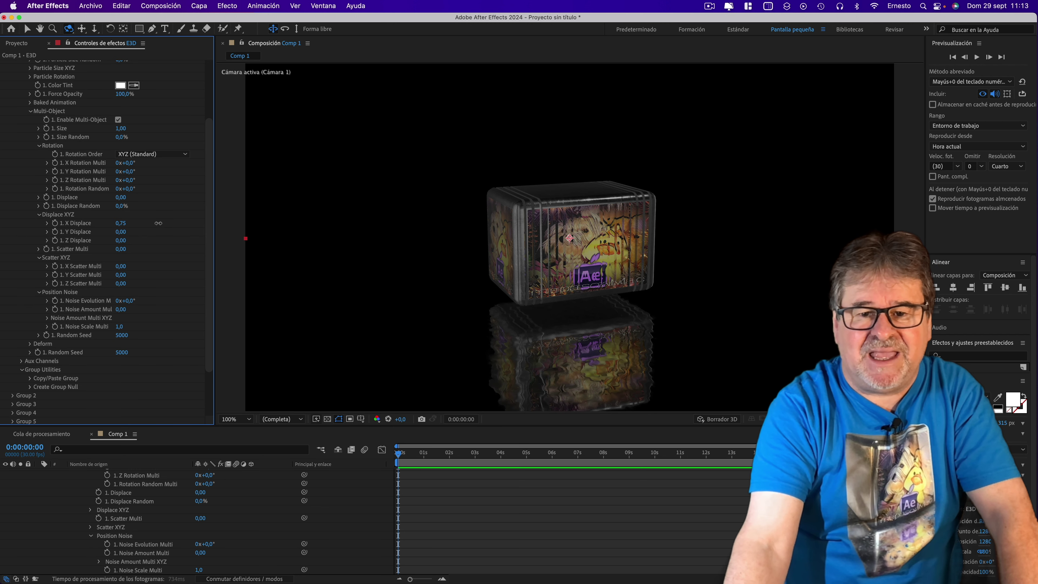
Set Group 1's X Displace and Z Displace both to 3
{"action": "left_click_drag", "start_coordinate": [158, 223], "coordinate": [197, 222]}
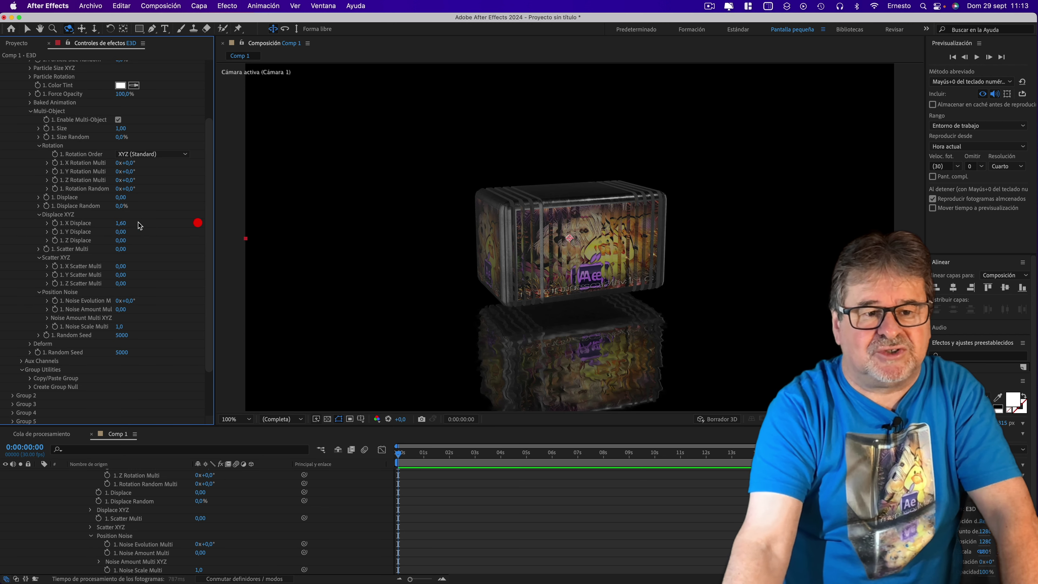
{"action": "left_click", "coordinate": [119, 223]}
{"action": "type", "text": "3"}
{"action": "left_click", "coordinate": [162, 225]}
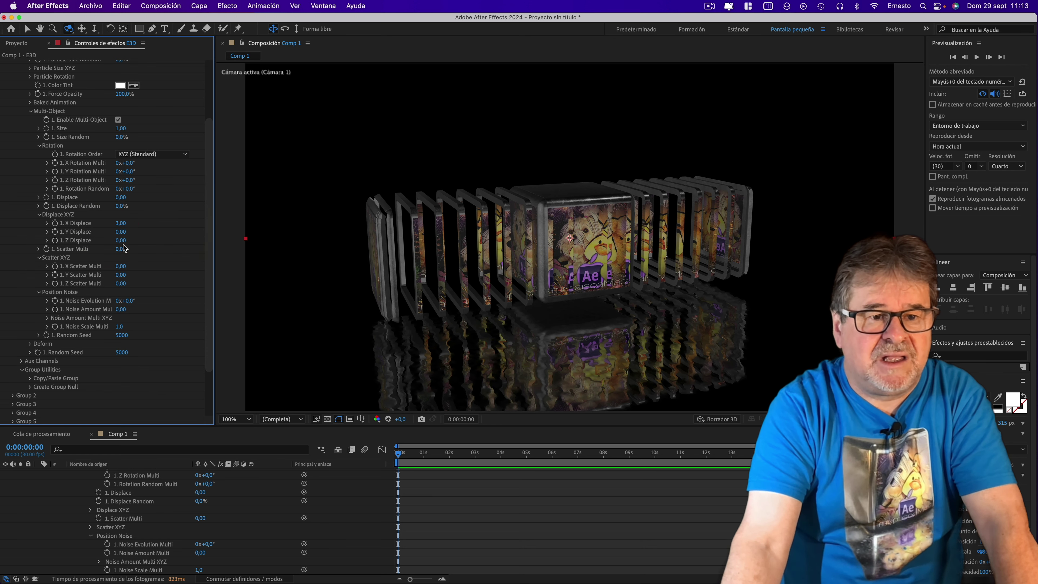
{"action": "left_click_drag", "start_coordinate": [148, 242], "coordinate": [164, 242]}
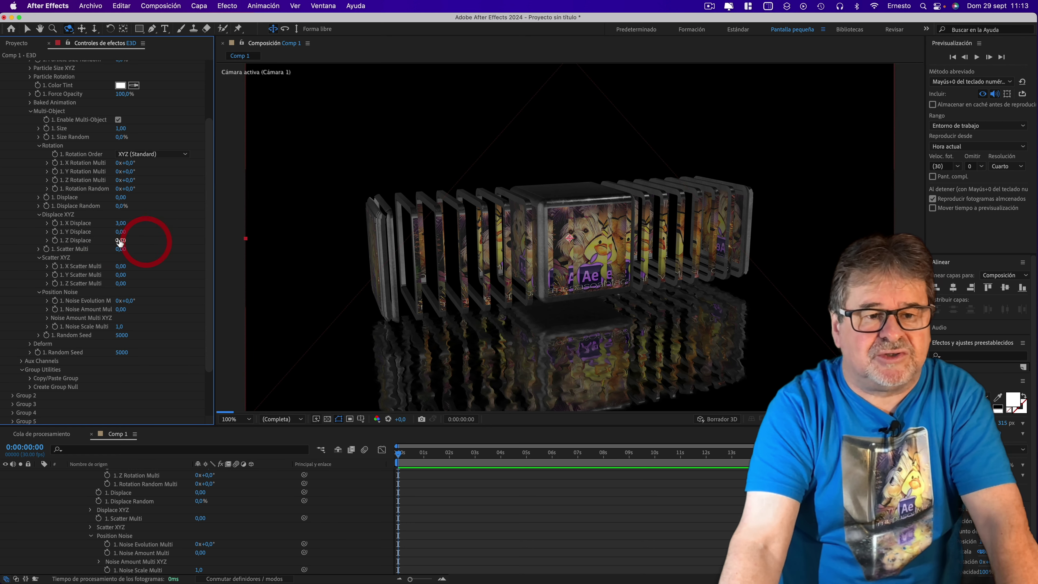
{"action": "left_click", "coordinate": [121, 240]}
{"action": "type", "text": "3"}
{"action": "left_click", "coordinate": [164, 245]}
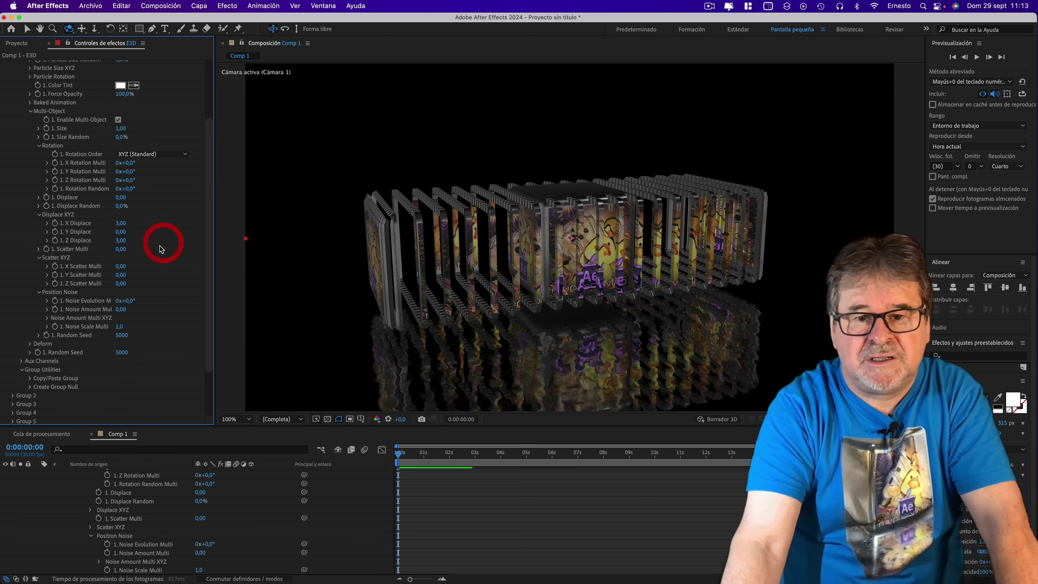
Set Y Displace to 0.11 and refine X and Z Displace to 3.43 and 3.33
{"action": "left_click", "coordinate": [121, 326]}
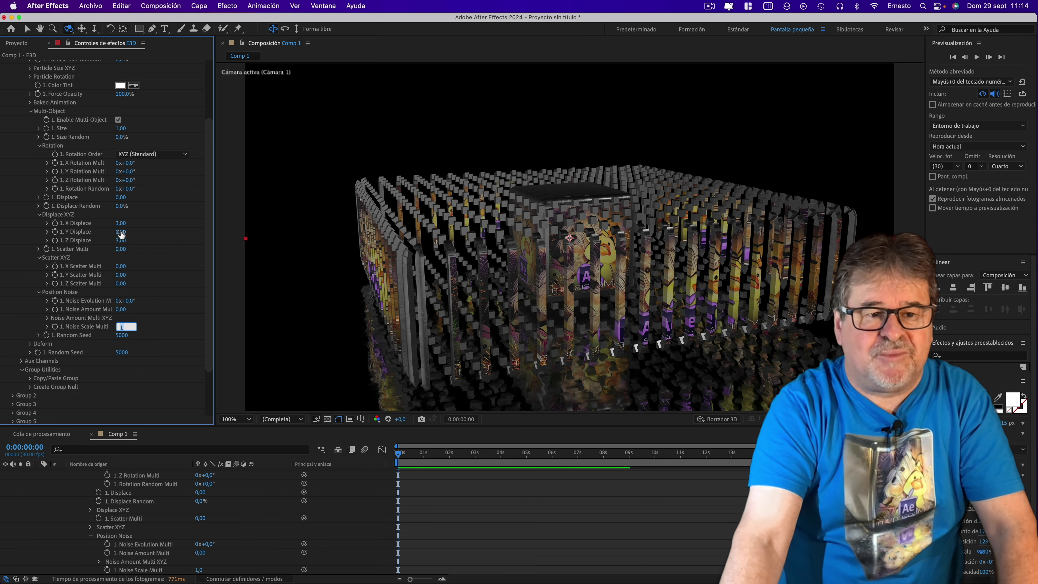
{"action": "left_click_drag", "start_coordinate": [120, 231], "coordinate": [129, 231]}
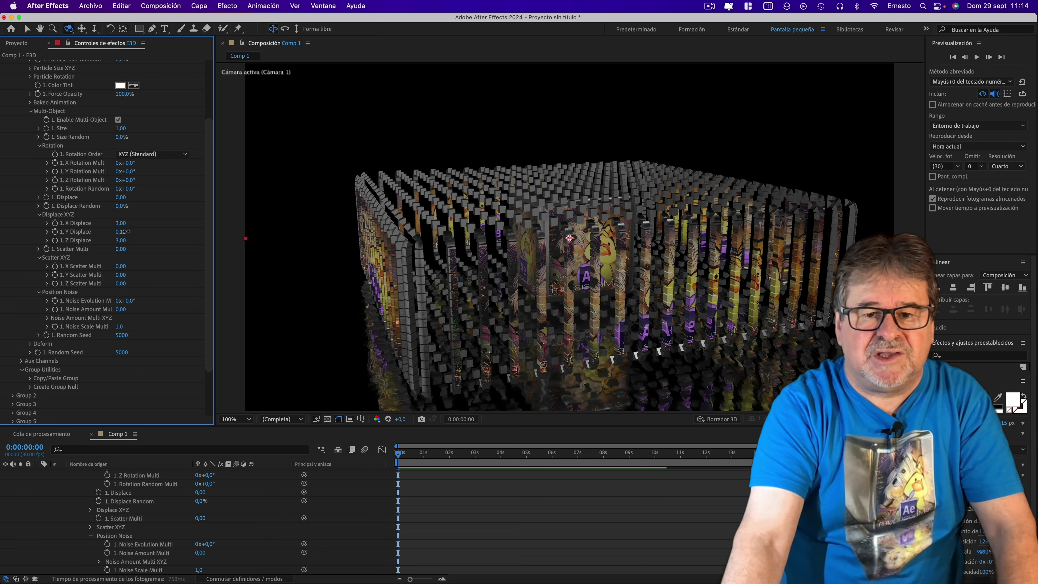
{"action": "left_click_drag", "start_coordinate": [124, 231], "coordinate": [122, 232]}
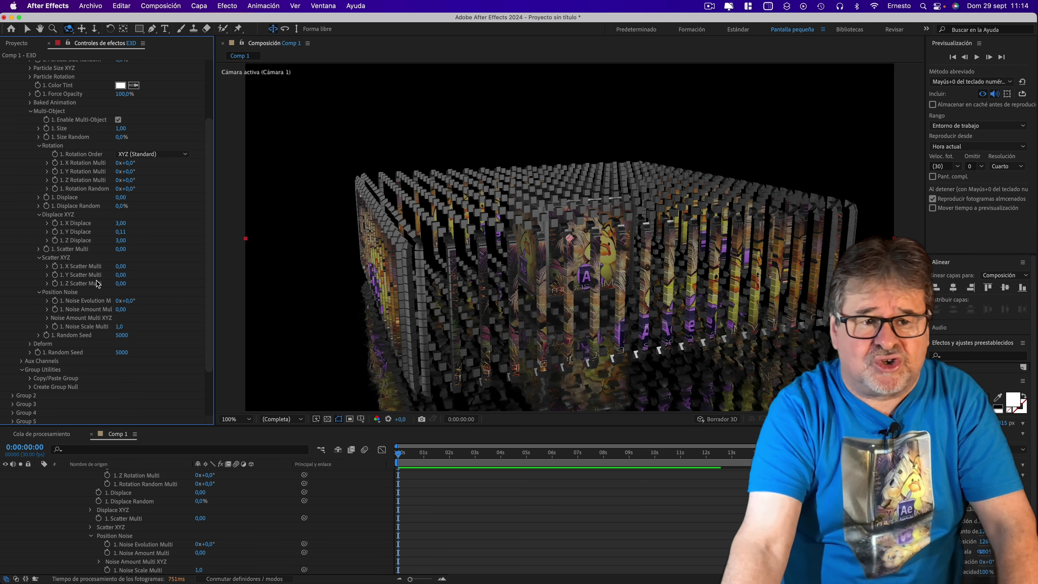
{"action": "left_click", "coordinate": [142, 225]}
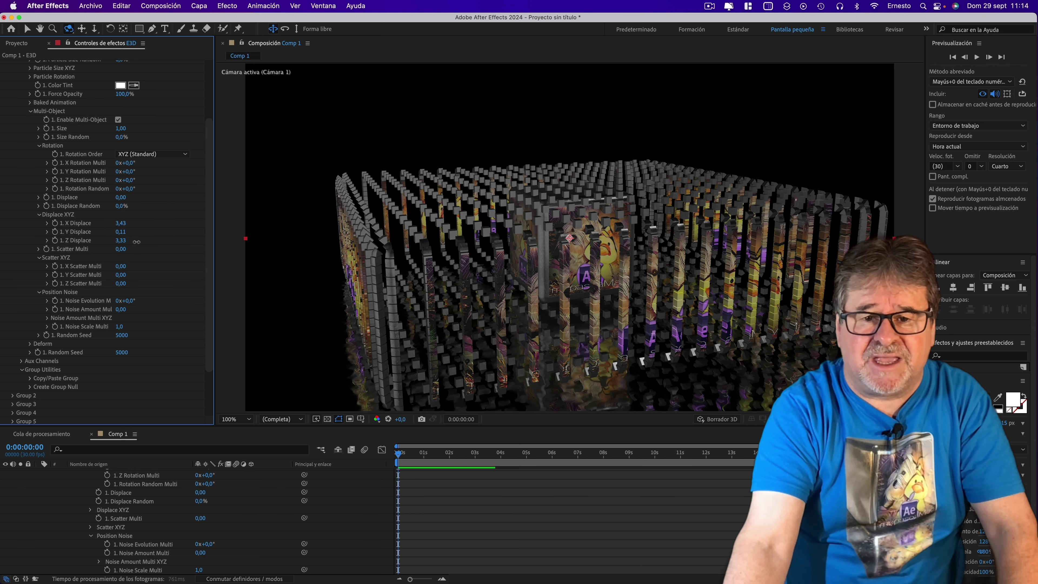
{"action": "left_click", "coordinate": [137, 241]}
Dolly the camera closer to the separated cube slices
{"action": "left_click", "coordinate": [95, 30]}
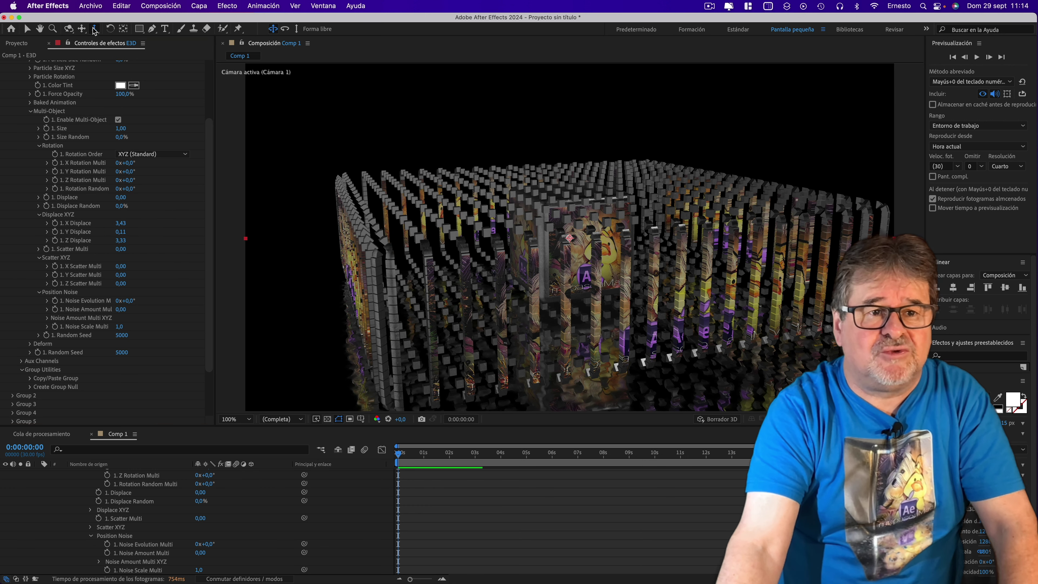
{"action": "left_click", "coordinate": [732, 232]}
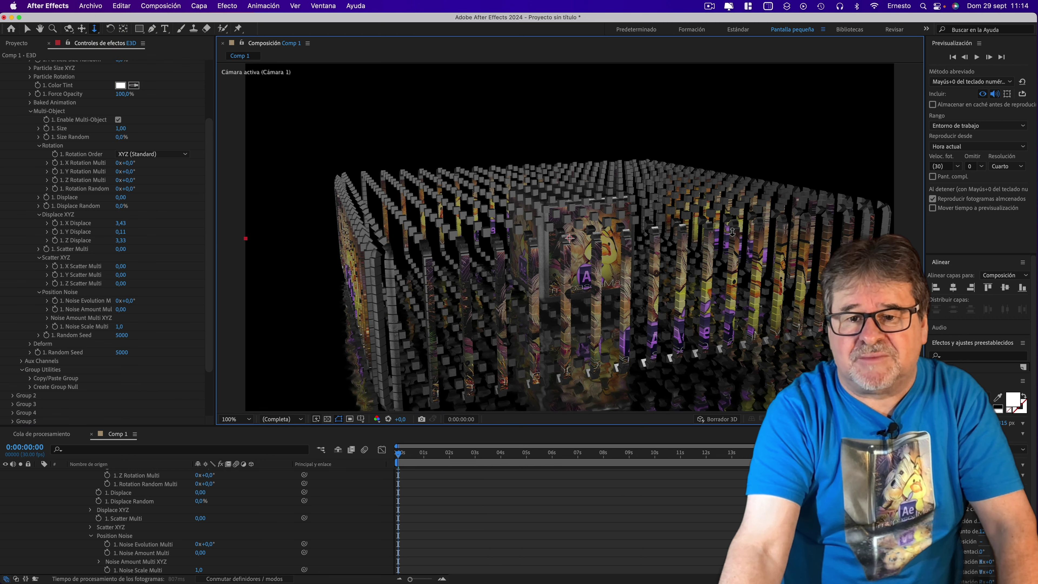
{"action": "scroll", "coordinate": [732, 231], "scroll_direction": "up", "scroll_amount": 2}
{"action": "left_click", "coordinate": [732, 232]}
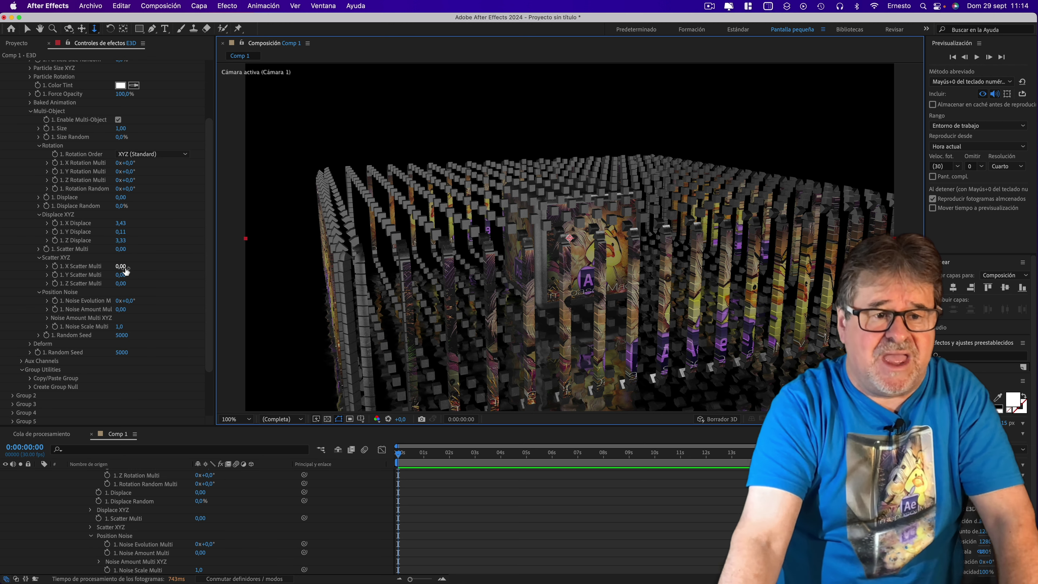
Scrub X, Y and Z Scatter Multi to 1.23, 0.36 and 1.21
{"action": "left_click_drag", "start_coordinate": [121, 267], "coordinate": [183, 266]}
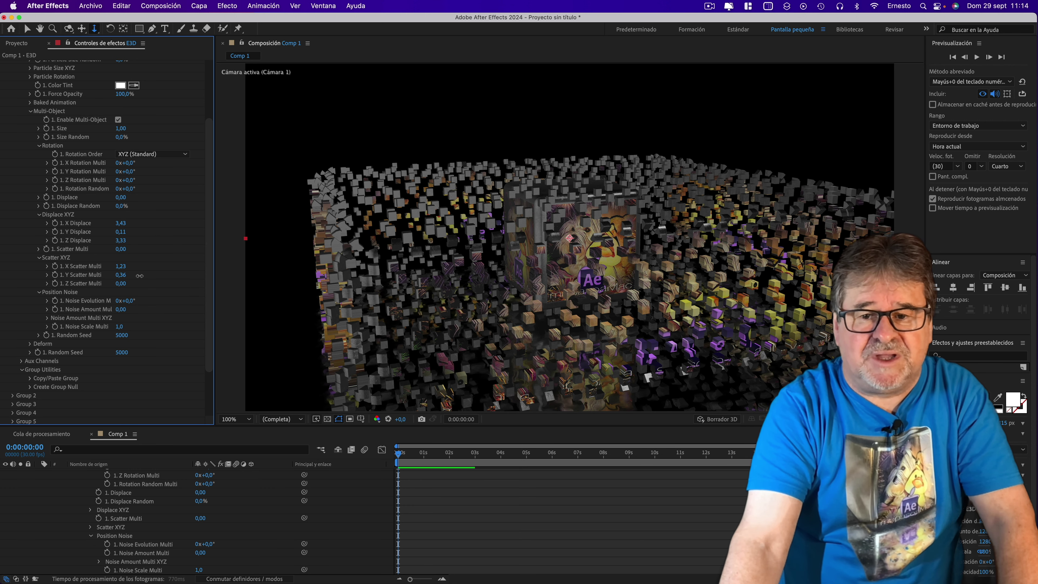
{"action": "left_click", "coordinate": [139, 275]}
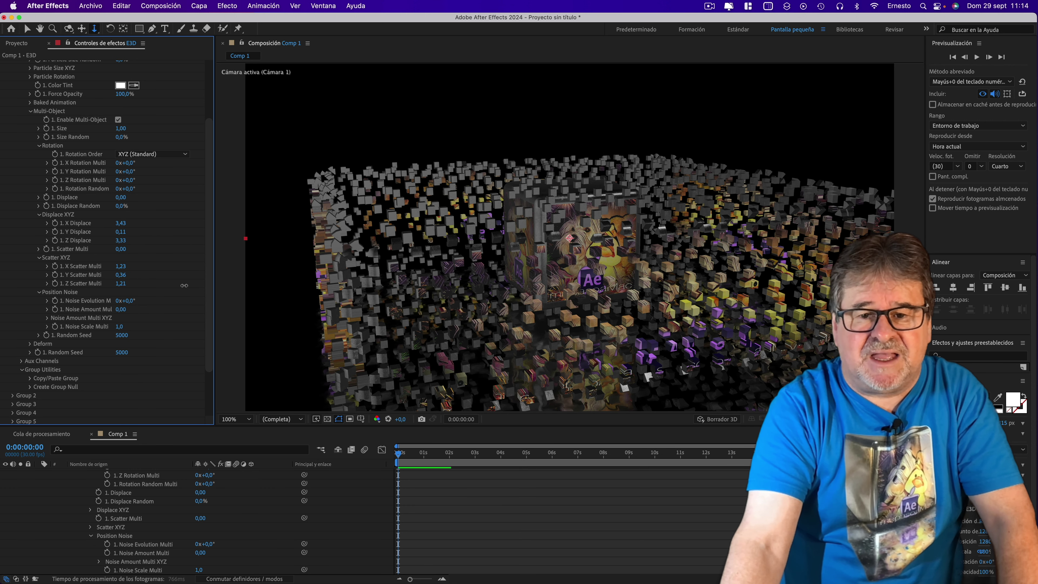
{"action": "left_click", "coordinate": [185, 285]}
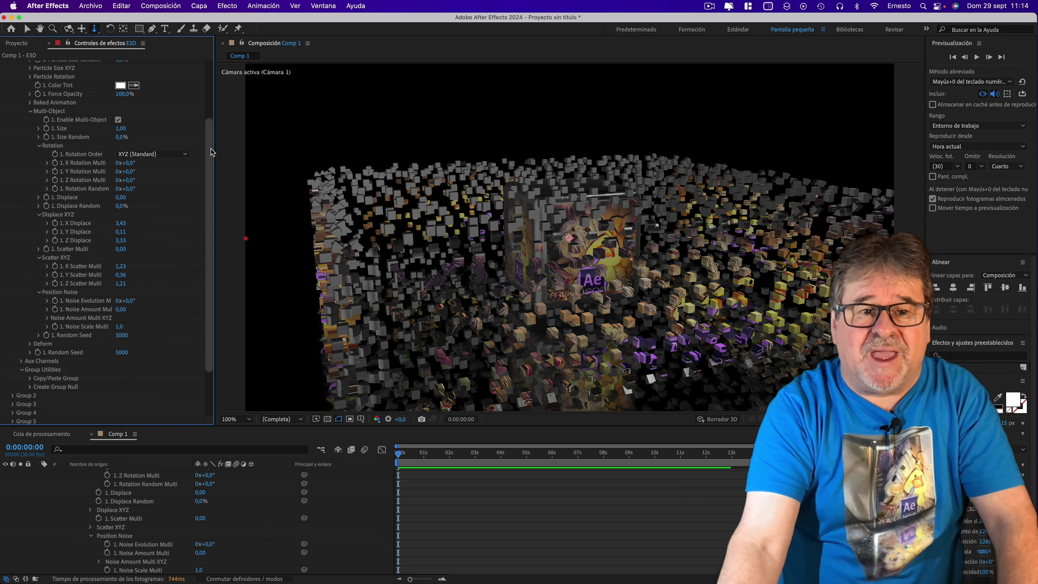
{"action": "scroll", "coordinate": [196, 229], "scroll_direction": "down", "scroll_amount": 5}
Expand Animation Engine and check Enable
{"action": "left_click", "coordinate": [210, 268]}
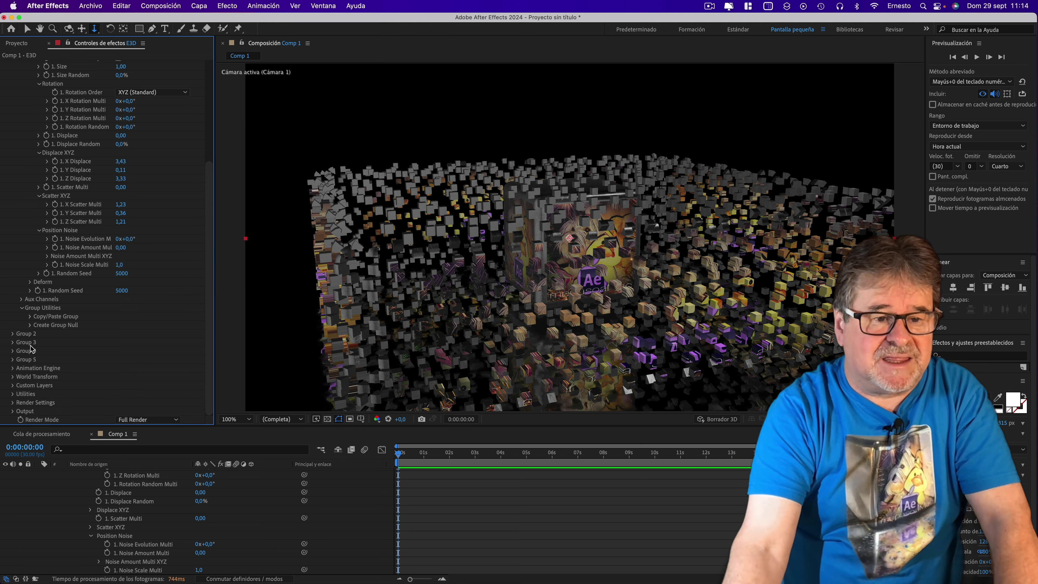
{"action": "left_click", "coordinate": [13, 368]}
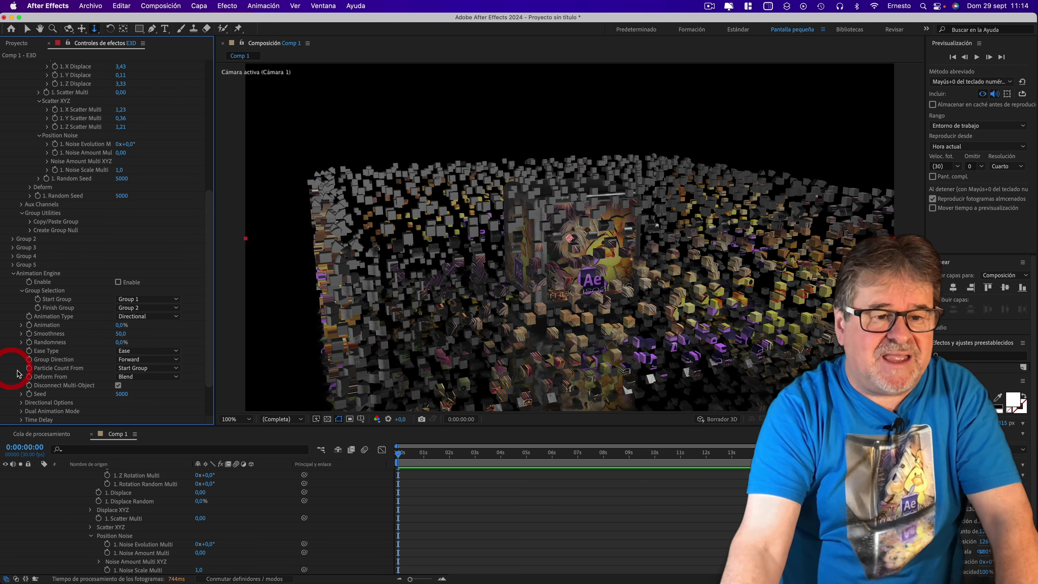
{"action": "scroll", "coordinate": [136, 276], "scroll_direction": "down", "scroll_amount": 5}
{"action": "left_click", "coordinate": [118, 282]}
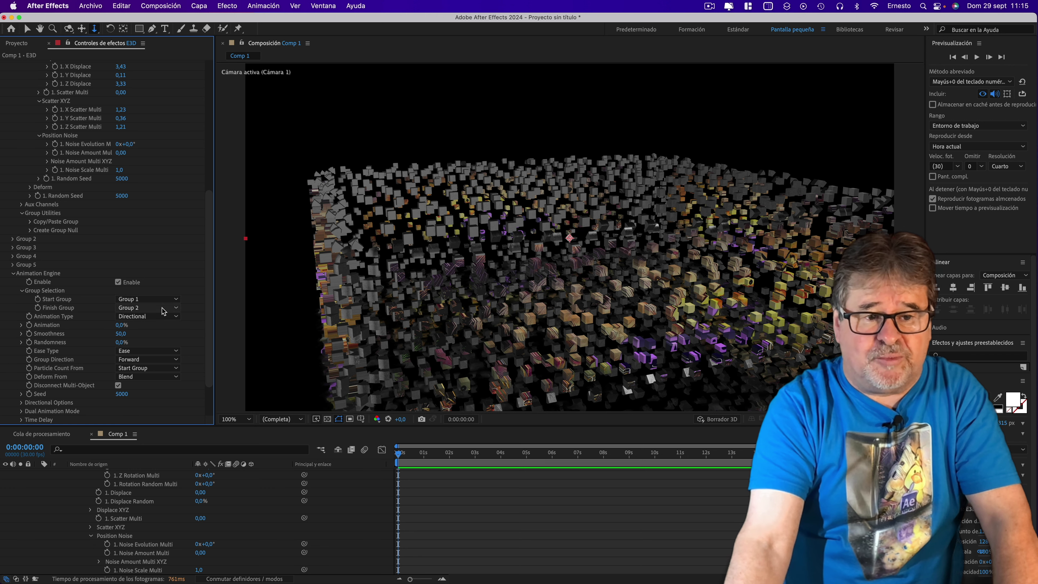
Scrub Animation down to 9% and open the Animation Type dropdown
{"action": "left_click_drag", "start_coordinate": [136, 327], "coordinate": [191, 330]}
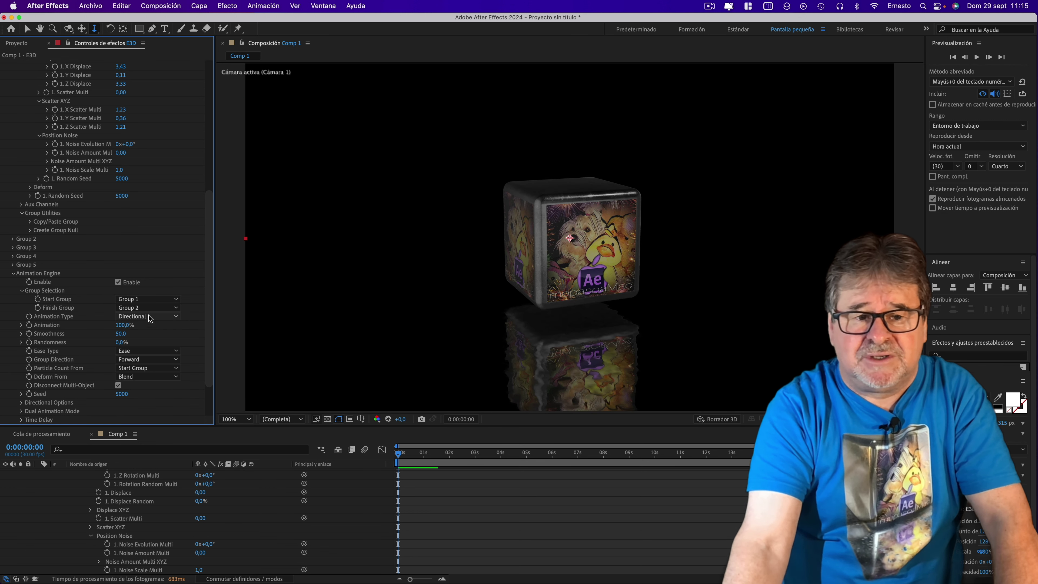
{"action": "left_click_drag", "start_coordinate": [123, 326], "coordinate": [71, 325]}
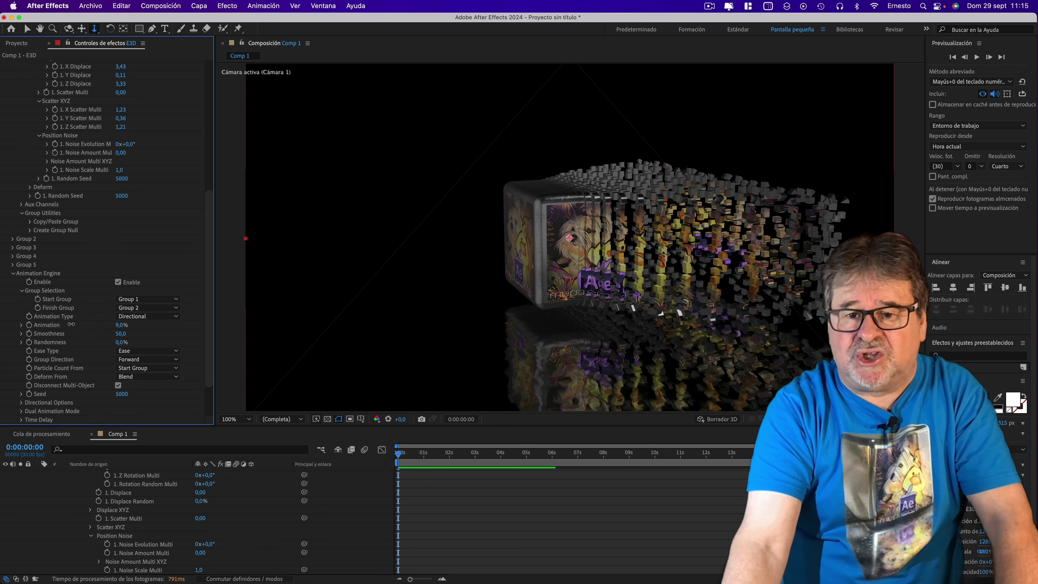
{"action": "left_click", "coordinate": [92, 324]}
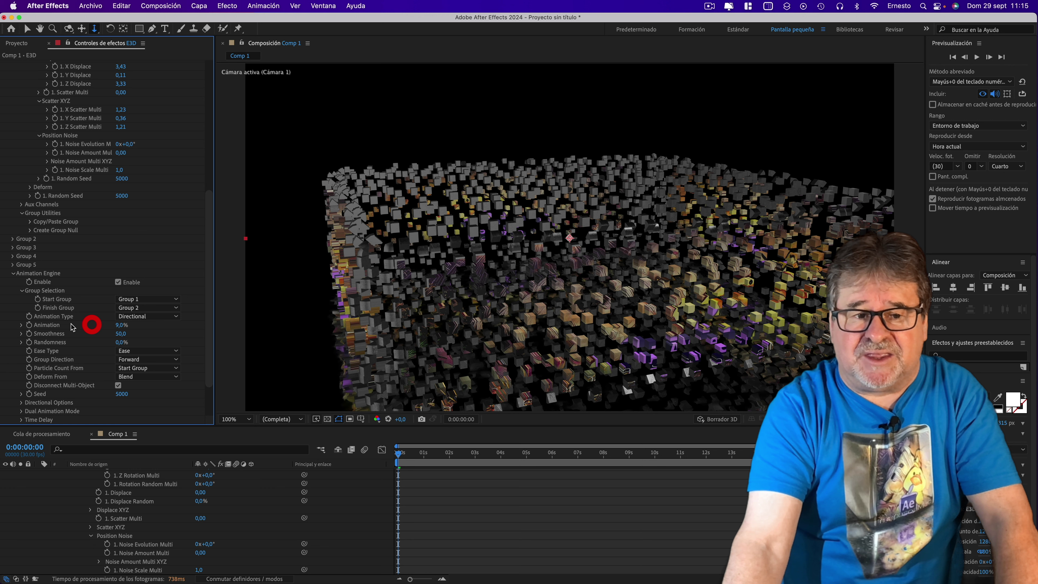
{"action": "left_click", "coordinate": [141, 317]}
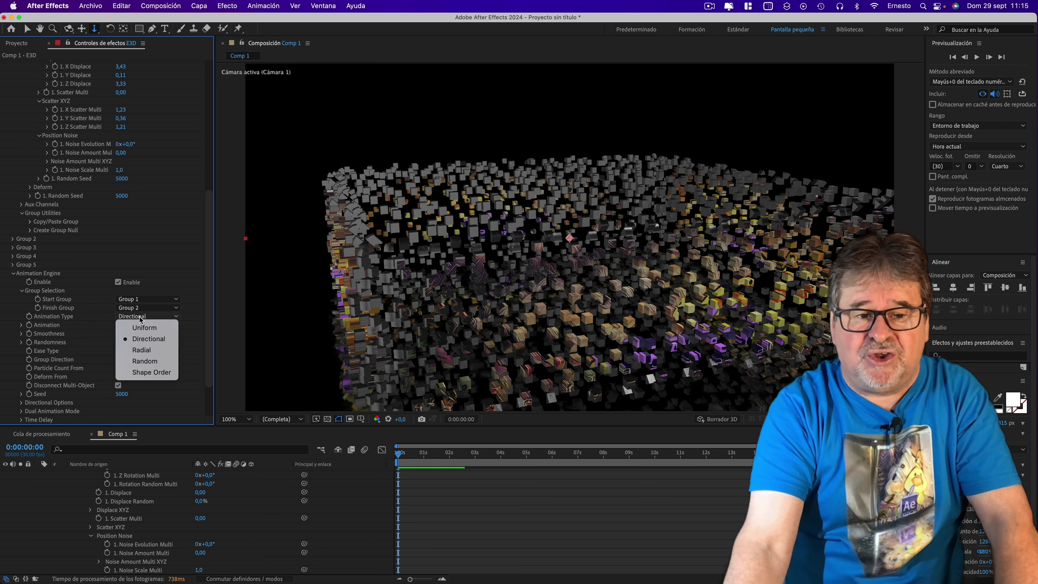
{"action": "left_click", "coordinate": [149, 347]}
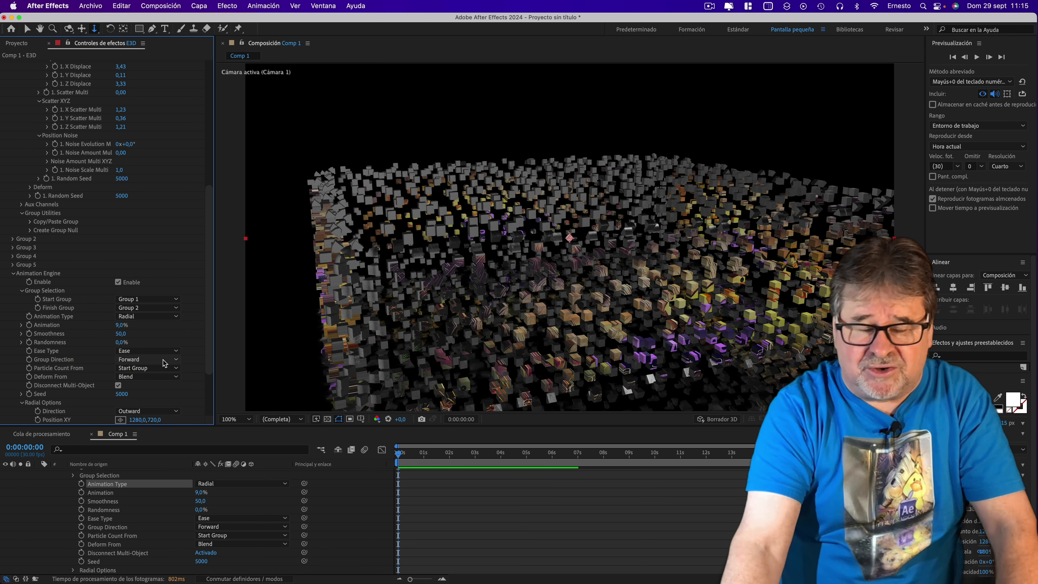
{"action": "left_click_drag", "start_coordinate": [120, 334], "coordinate": [113, 336]}
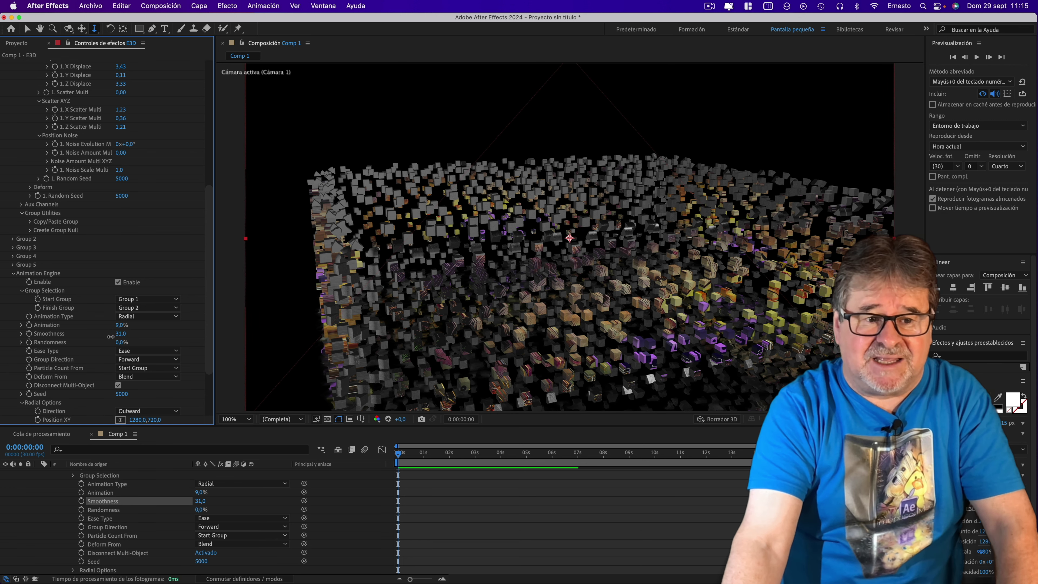
{"action": "left_click_drag", "start_coordinate": [111, 337], "coordinate": [130, 327]}
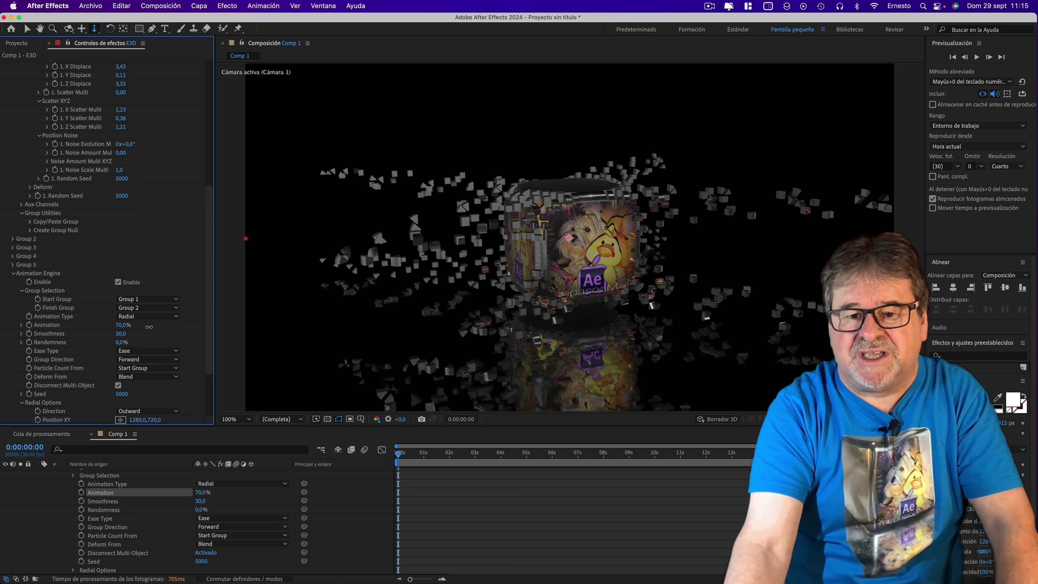
{"action": "left_click", "coordinate": [150, 327]}
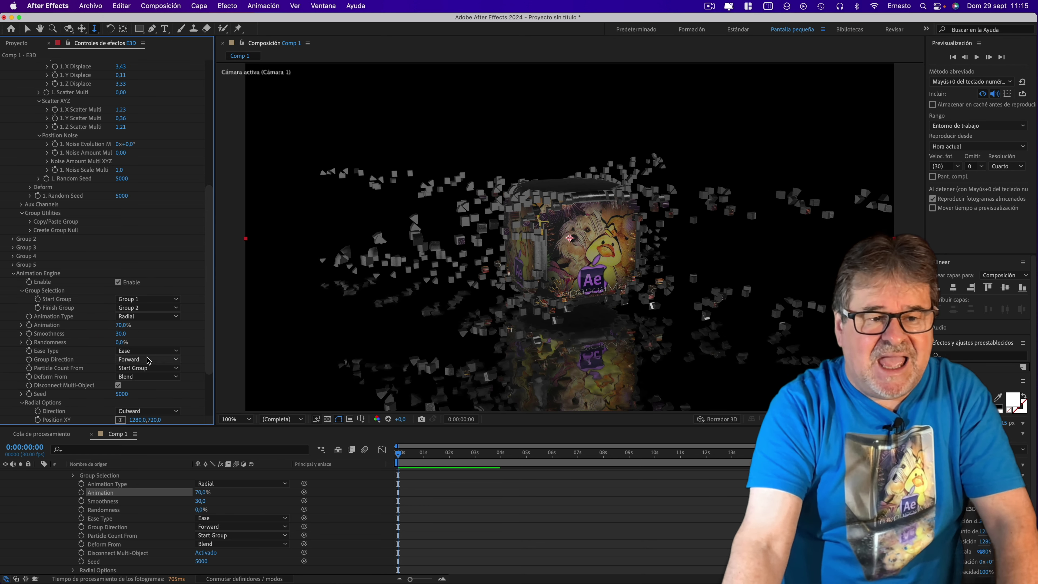
{"action": "left_click_drag", "start_coordinate": [133, 345], "coordinate": [129, 345]}
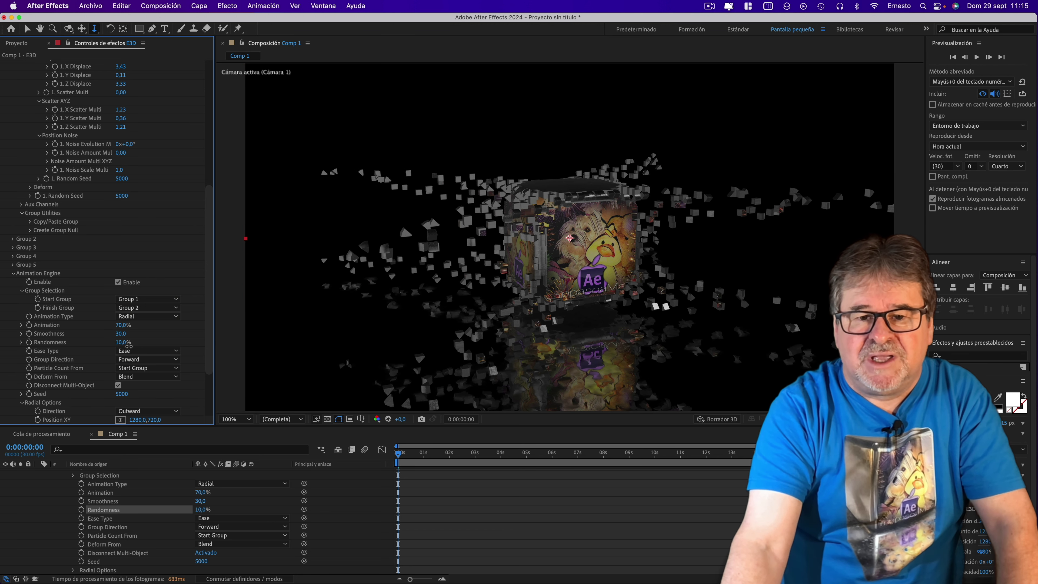
{"action": "left_click", "coordinate": [533, 290]}
{"action": "key", "text": "period"}
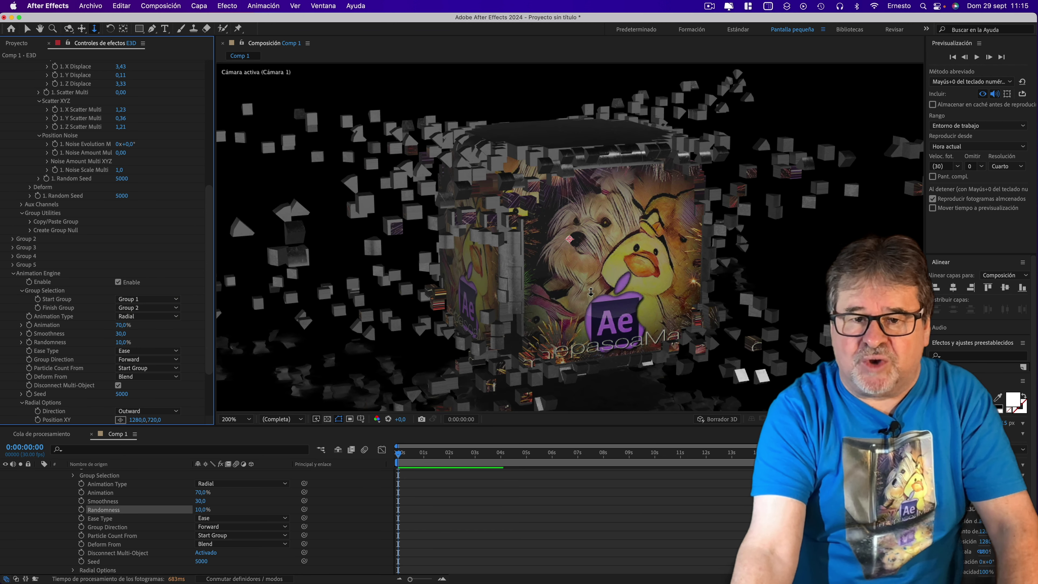
{"action": "key", "text": "comma"}
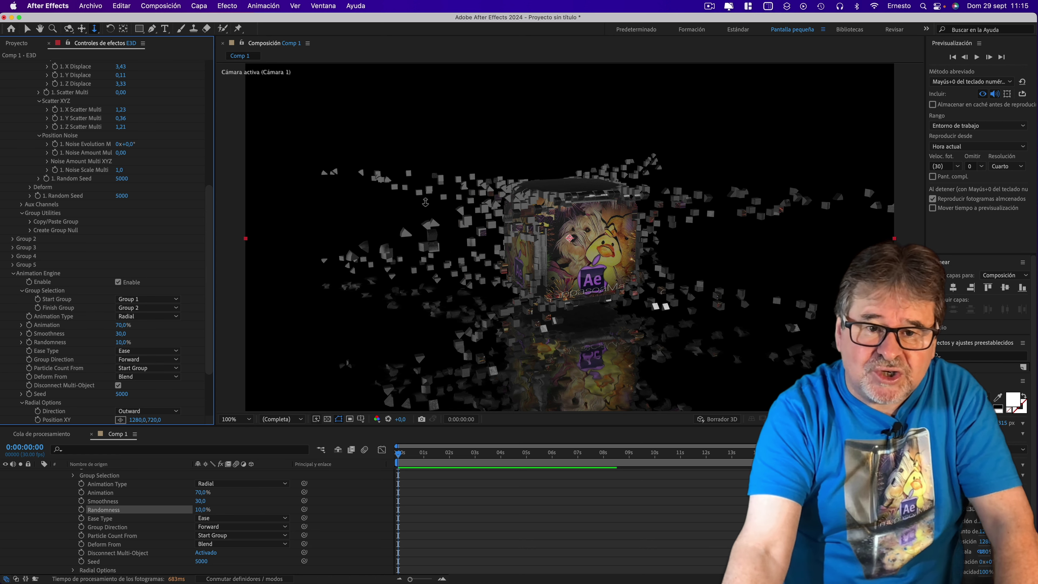
{"action": "key", "text": "period"}
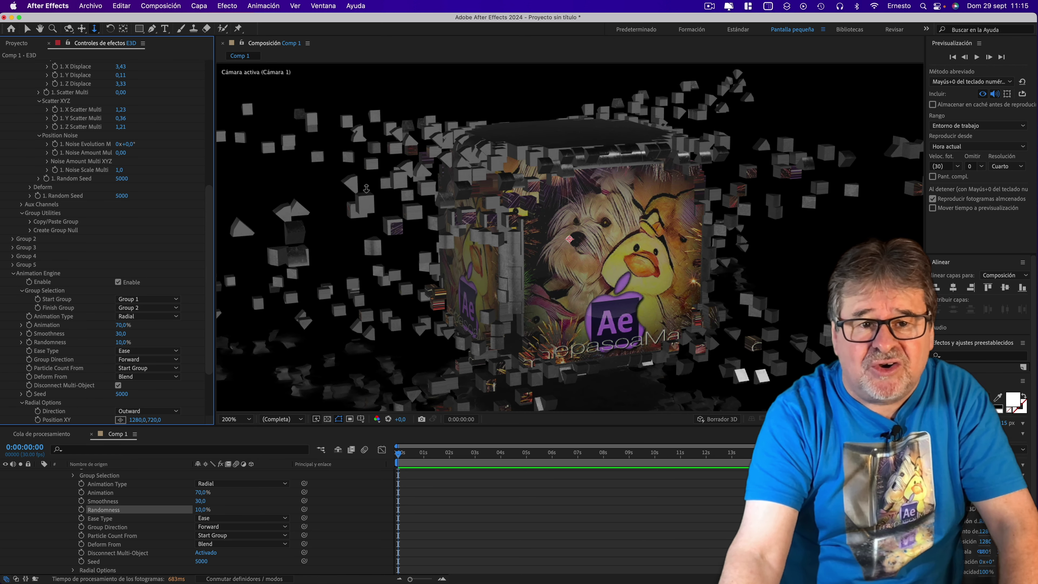
{"action": "key", "text": "comma"}
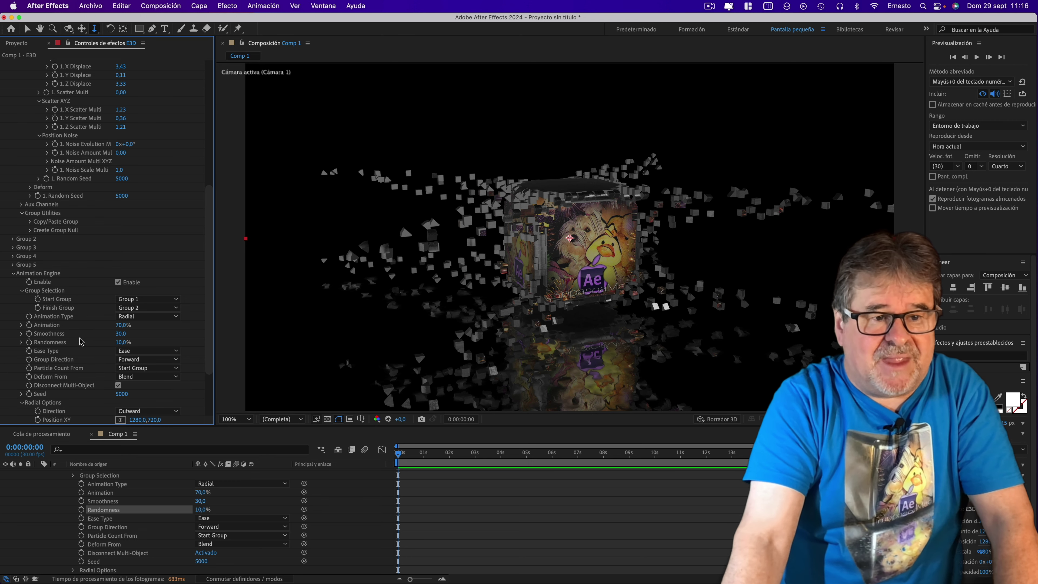
Set Group 1's Rotation Random to 45°, then scrub it up to 1x+320°
{"action": "scroll", "coordinate": [78, 343], "scroll_direction": "down", "scroll_amount": 6}
{"action": "scroll", "coordinate": [70, 343], "scroll_direction": "down", "scroll_amount": 3}
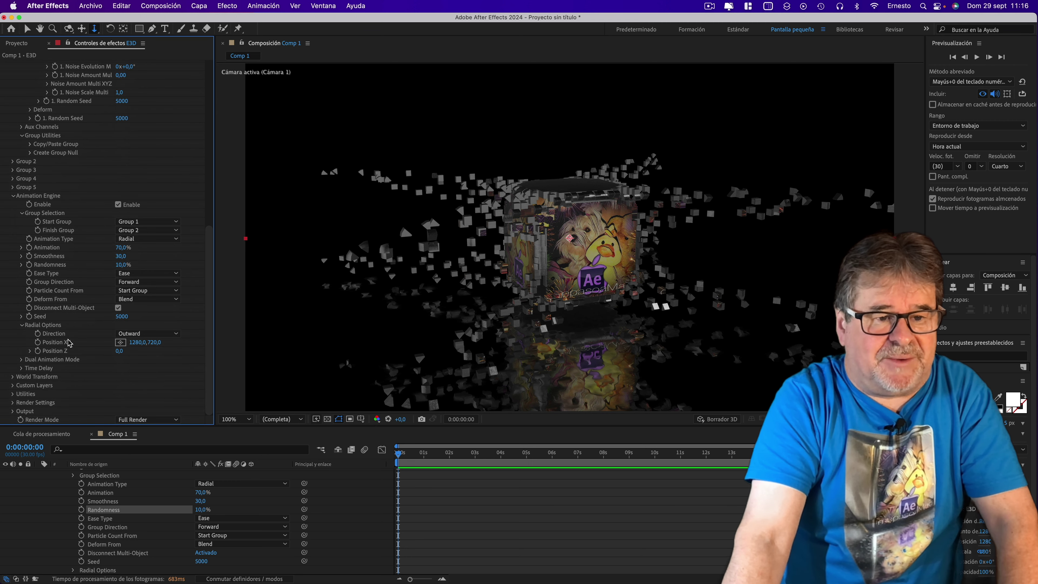
{"action": "scroll", "coordinate": [68, 342], "scroll_direction": "up", "scroll_amount": 10}
{"action": "scroll", "coordinate": [68, 311], "scroll_direction": "up", "scroll_amount": 10}
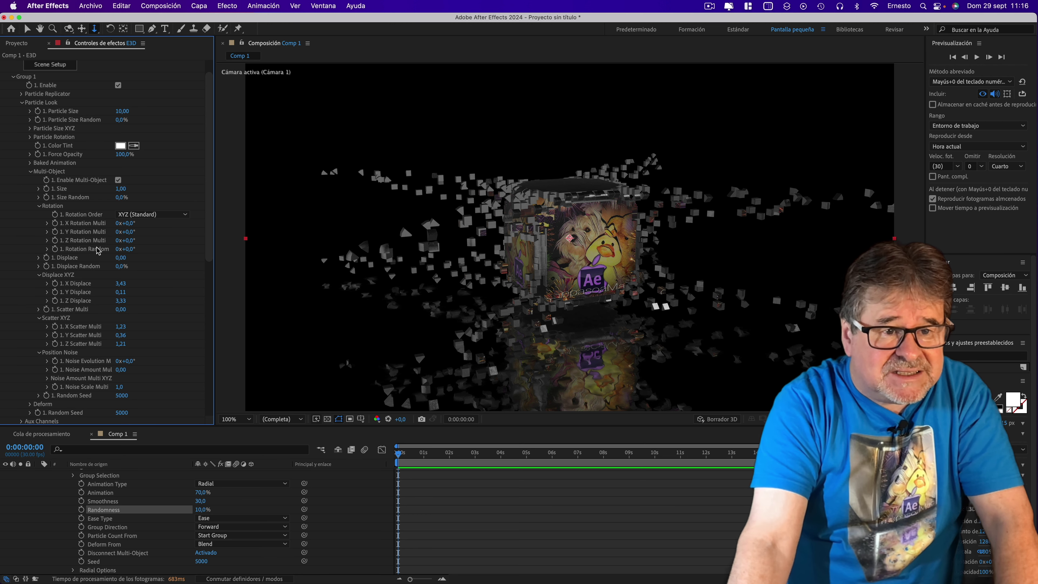
{"action": "left_click", "coordinate": [126, 249]}
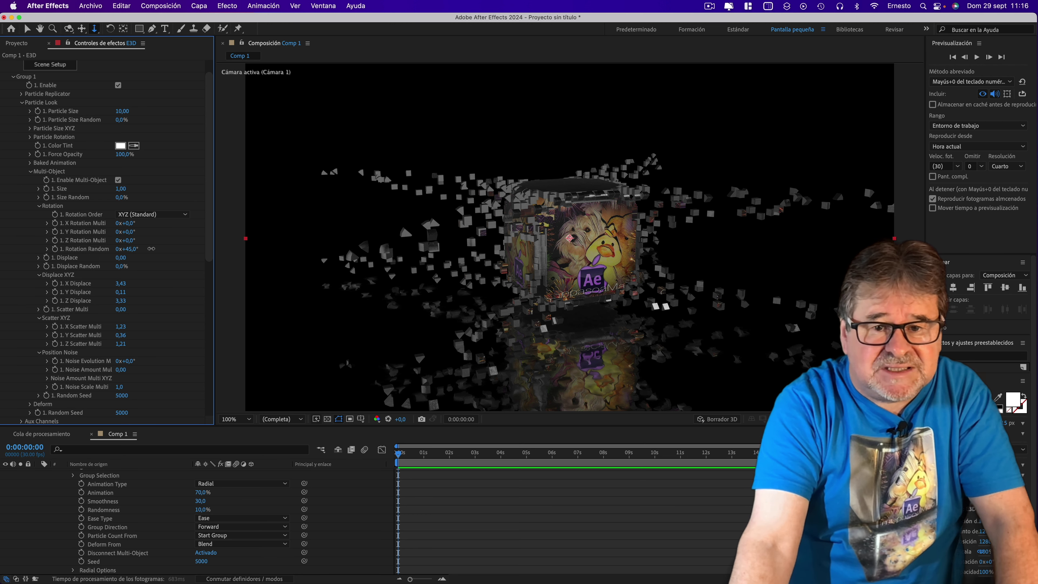
{"action": "type", "text": "45"}
{"action": "key", "text": "Return"}
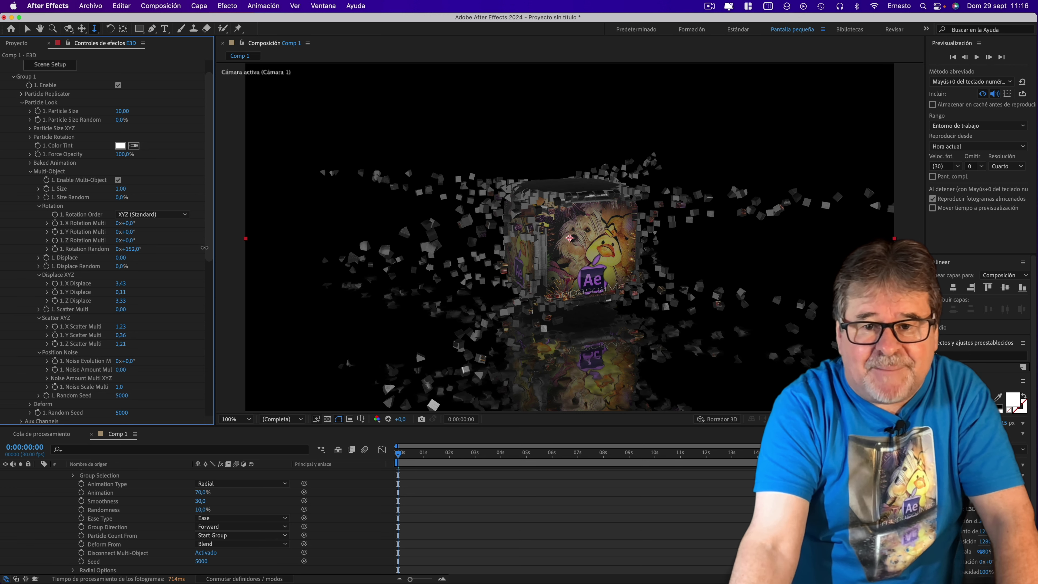
{"action": "left_click_drag", "start_coordinate": [204, 248], "coordinate": [248, 247]}
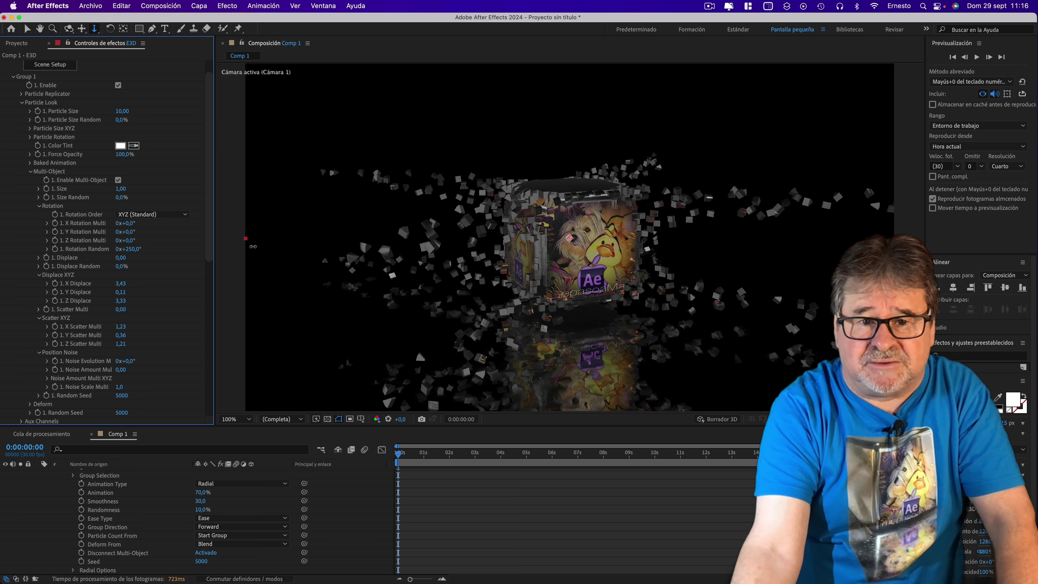
{"action": "left_click_drag", "start_coordinate": [253, 247], "coordinate": [467, 242]}
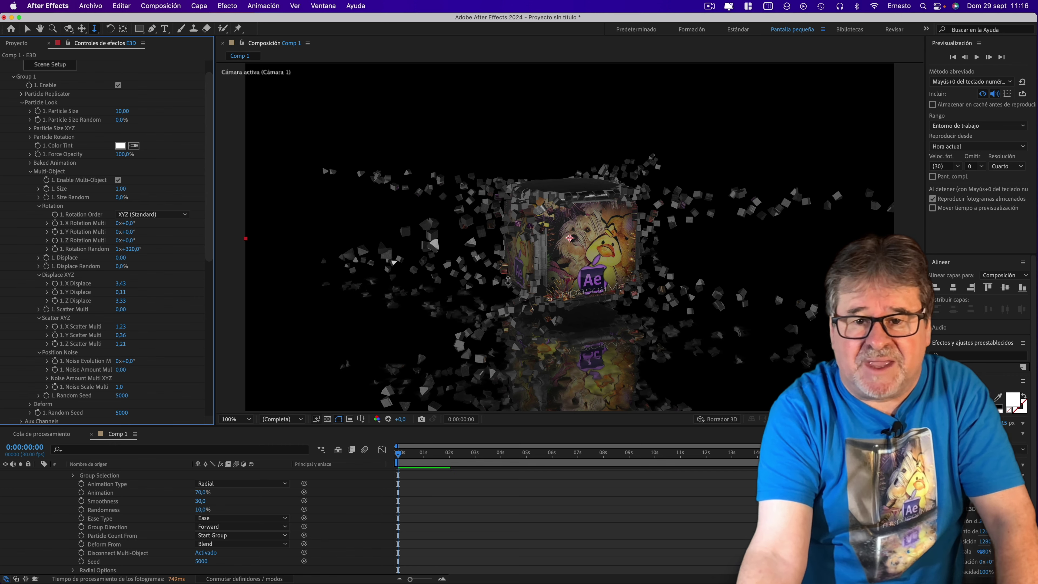
{"action": "key", "text": "period"}
{"action": "key", "text": "comma"}
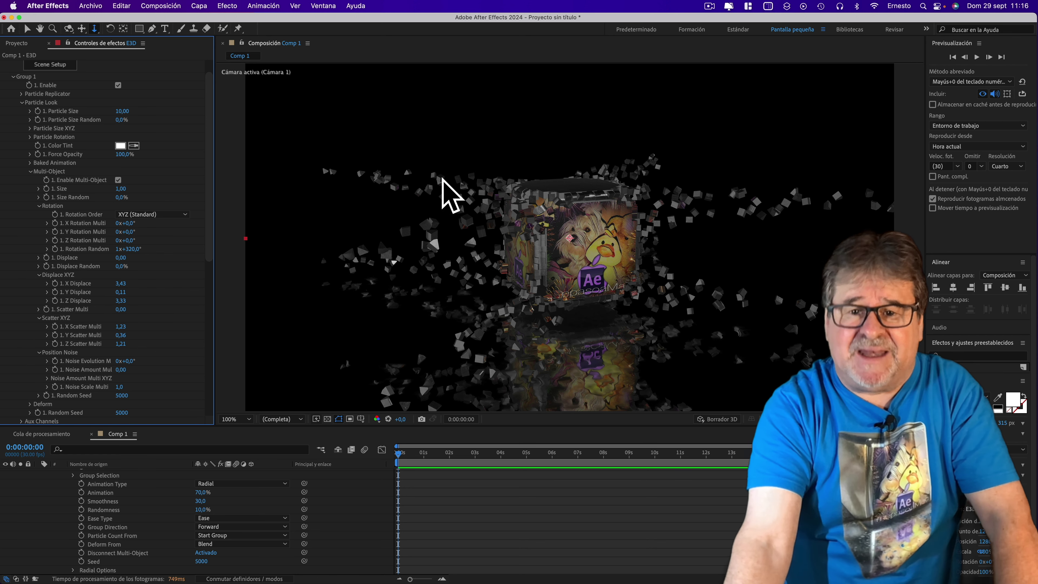
Create a dark solid, Sólido Oscuro Azul 1, sampled from the viewer, and place it below the E3D layer
{"action": "left_click", "coordinate": [195, 7]}
{"action": "mouse_move", "coordinate": [203, 20]}
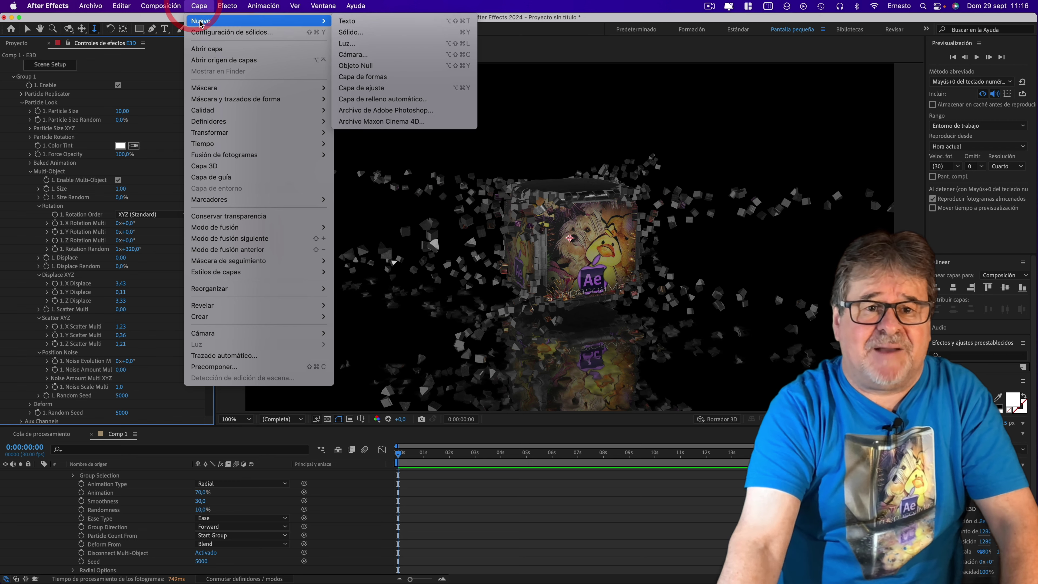
{"action": "left_click", "coordinate": [346, 33]}
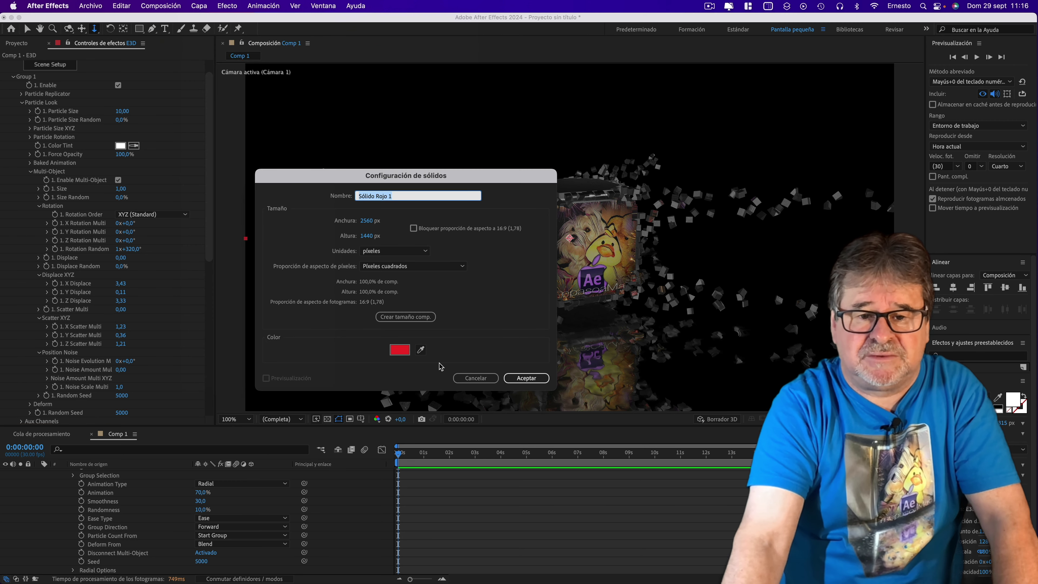
{"action": "left_click", "coordinate": [421, 349]}
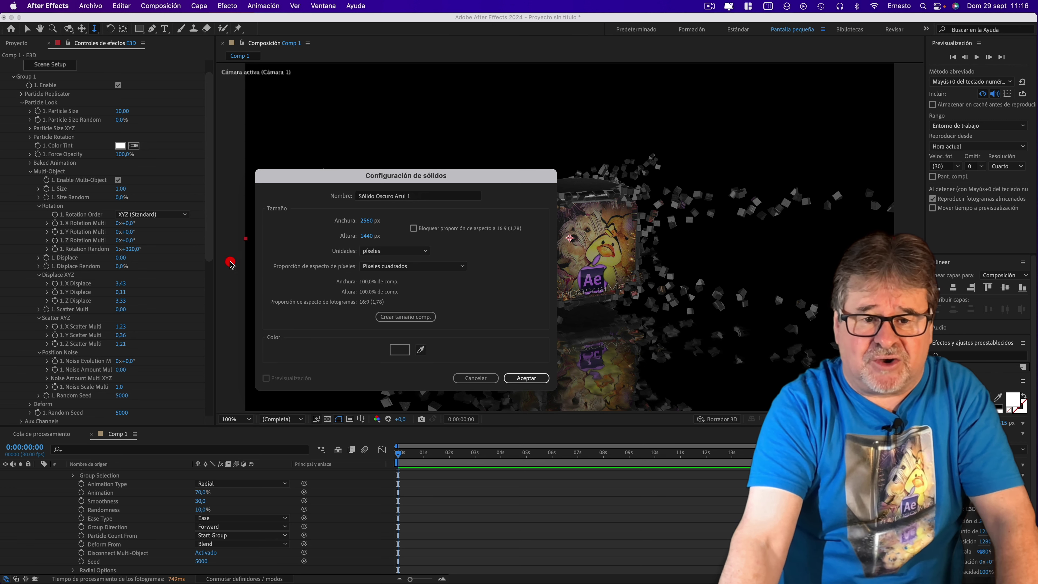
{"action": "left_click", "coordinate": [521, 380]}
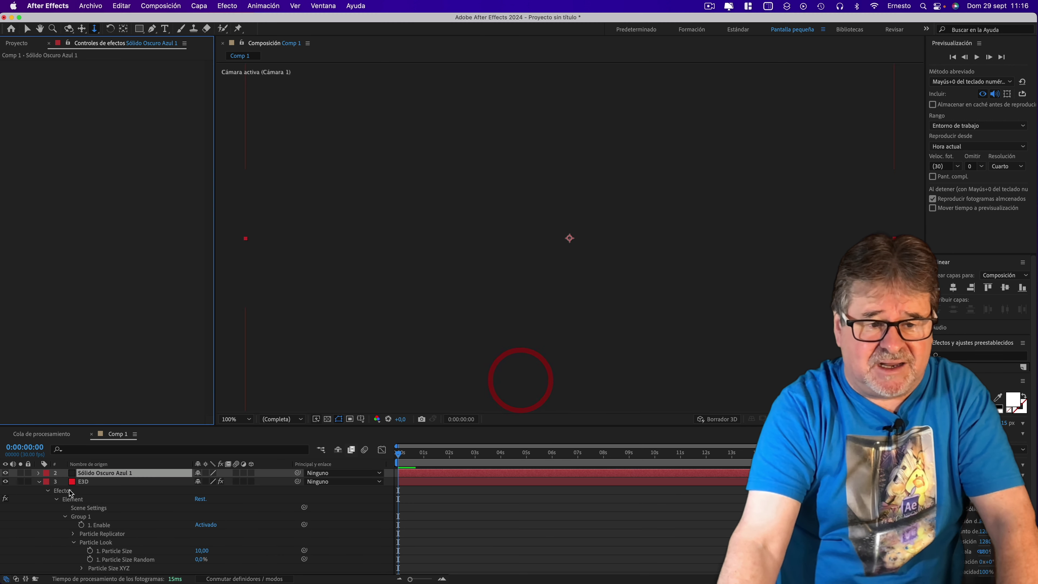
{"action": "left_click_drag", "start_coordinate": [93, 476], "coordinate": [94, 489]}
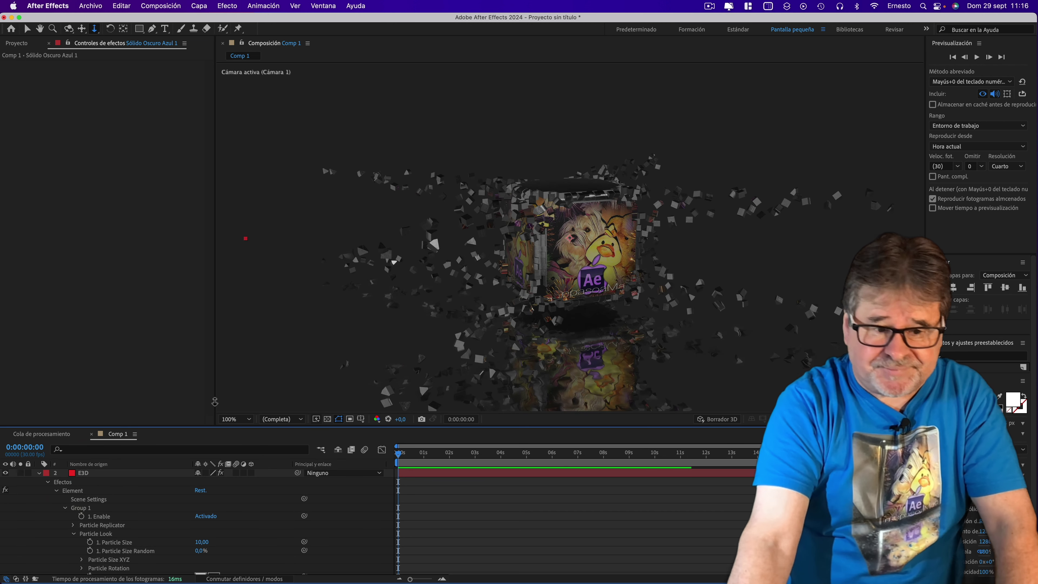
Keyframe the E3D Animation amount, scrubbing it to 0% and then up to about 28%
{"action": "left_click", "coordinate": [84, 473]}
{"action": "left_click_drag", "start_coordinate": [209, 198], "coordinate": [209, 378]}
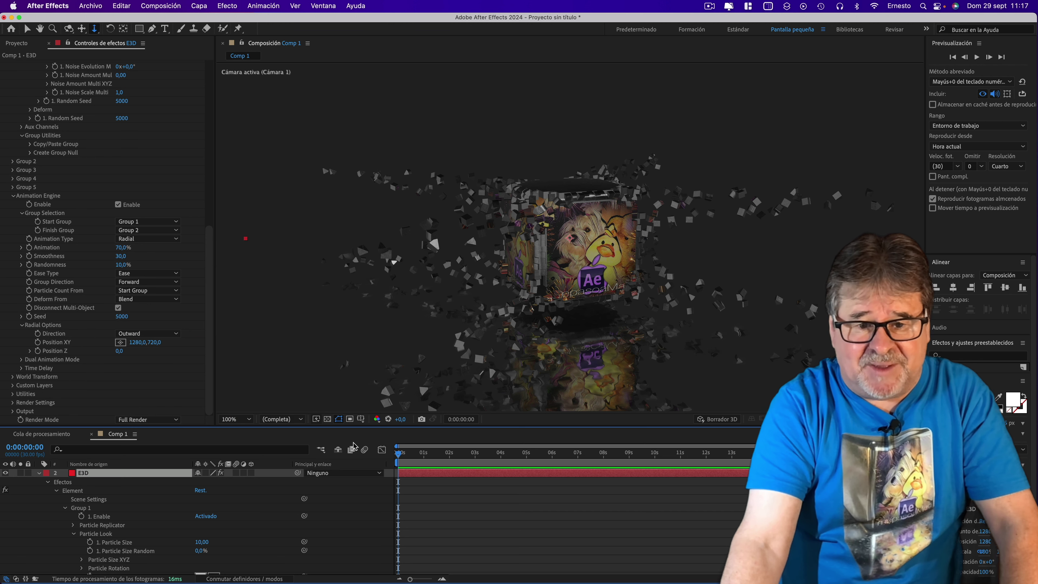
{"action": "mouse_move", "coordinate": [399, 457]}
{"action": "left_mouse_down"}
{"action": "mouse_move", "coordinate": [414, 457]}
{"action": "mouse_move", "coordinate": [398, 457]}
{"action": "left_mouse_up"}
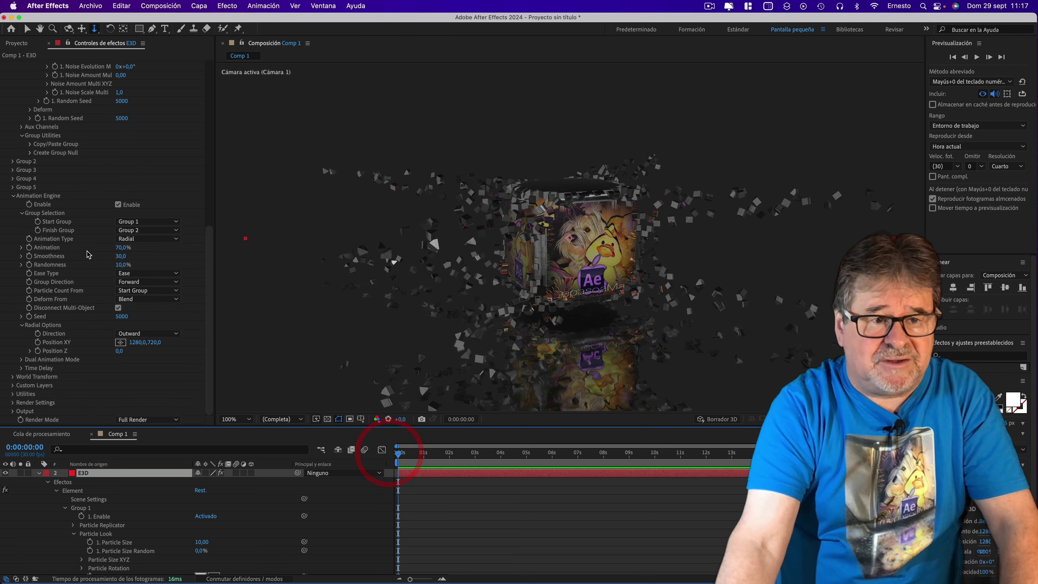
{"action": "left_click", "coordinate": [29, 248]}
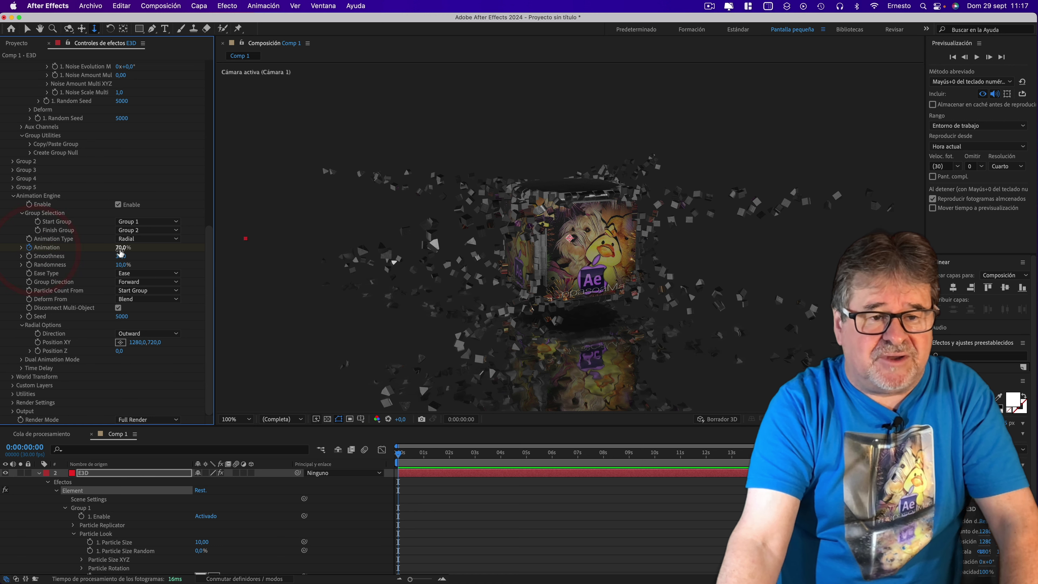
{"action": "left_click_drag", "start_coordinate": [90, 250], "coordinate": [77, 249]}
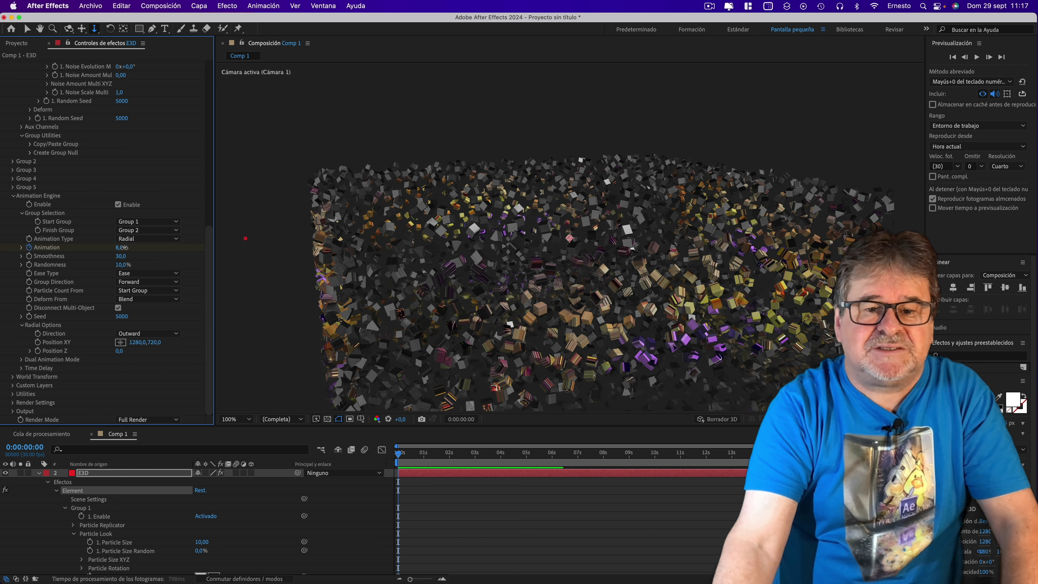
{"action": "left_click_drag", "start_coordinate": [124, 247], "coordinate": [134, 247]}
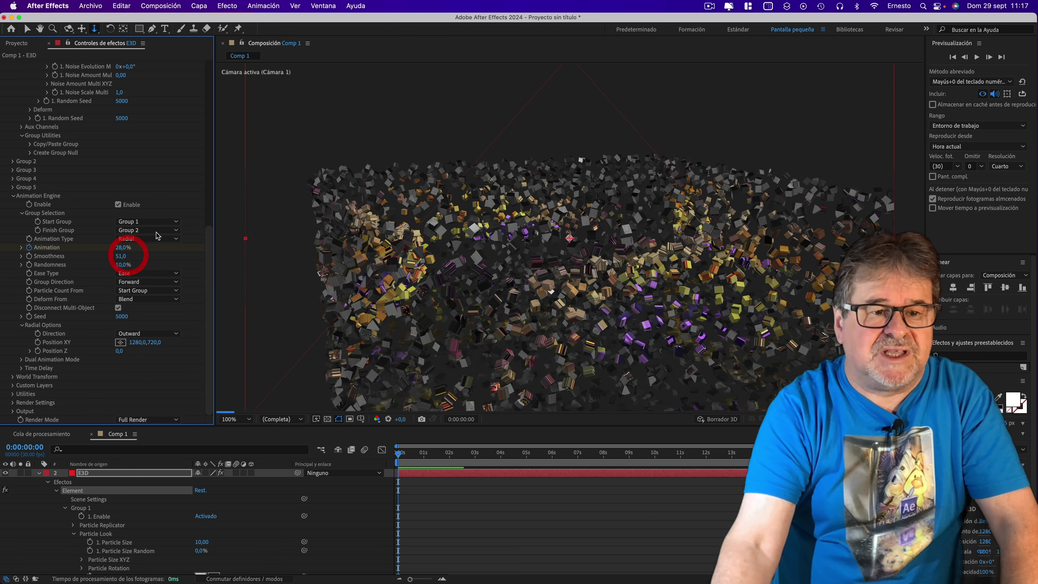
Set X Displace to 4,71 and Z Displace to 4,19 to spread the fragments
{"action": "scroll", "coordinate": [147, 192], "scroll_direction": "up", "scroll_amount": 5}
{"action": "scroll", "coordinate": [151, 202], "scroll_direction": "up", "scroll_amount": 5}
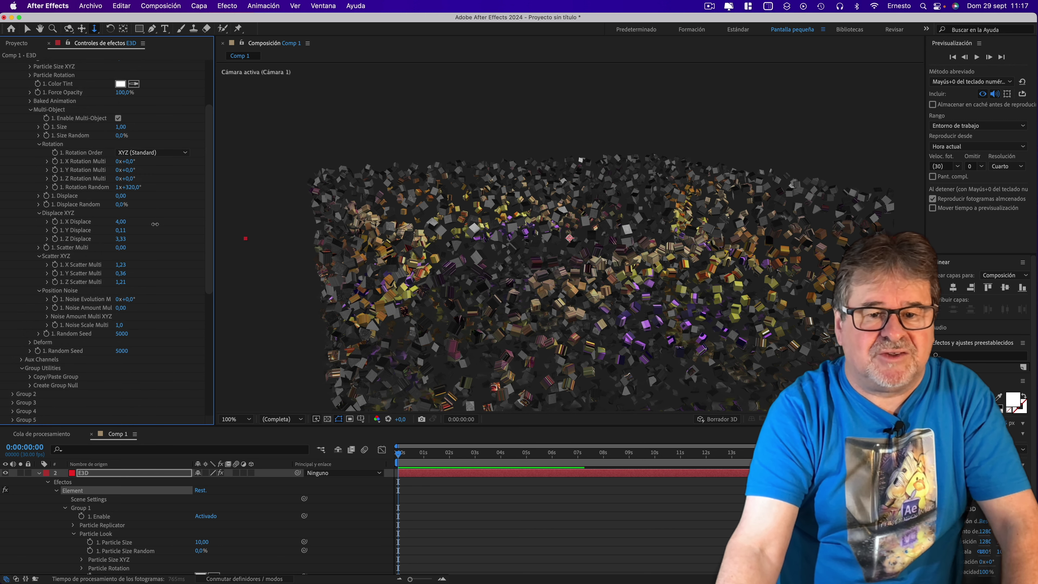
{"action": "left_click_drag", "start_coordinate": [160, 224], "coordinate": [192, 225]}
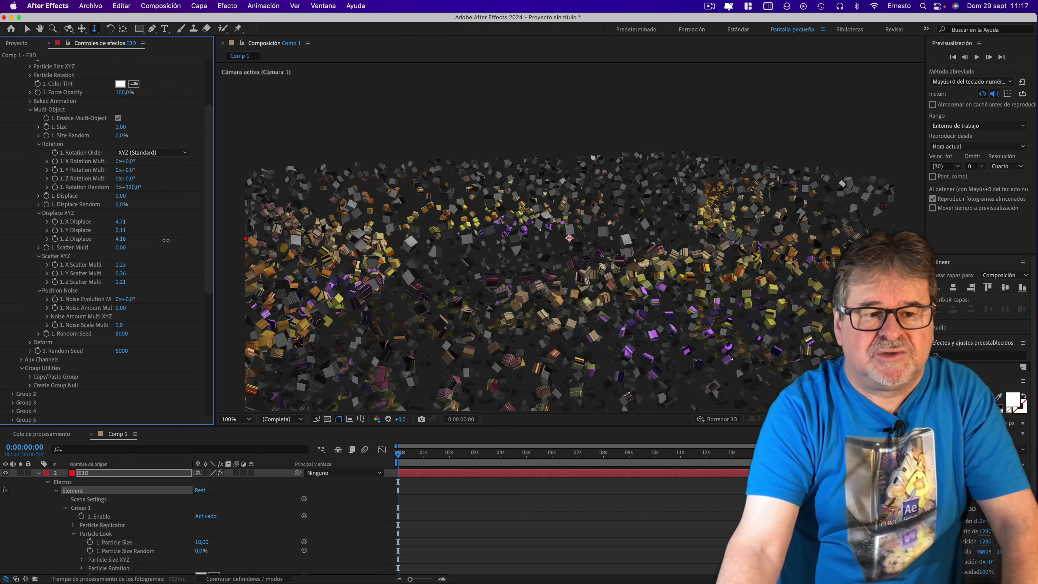
{"action": "left_click_drag", "start_coordinate": [166, 240], "coordinate": [167, 240]}
{"action": "left_click", "coordinate": [417, 303]}
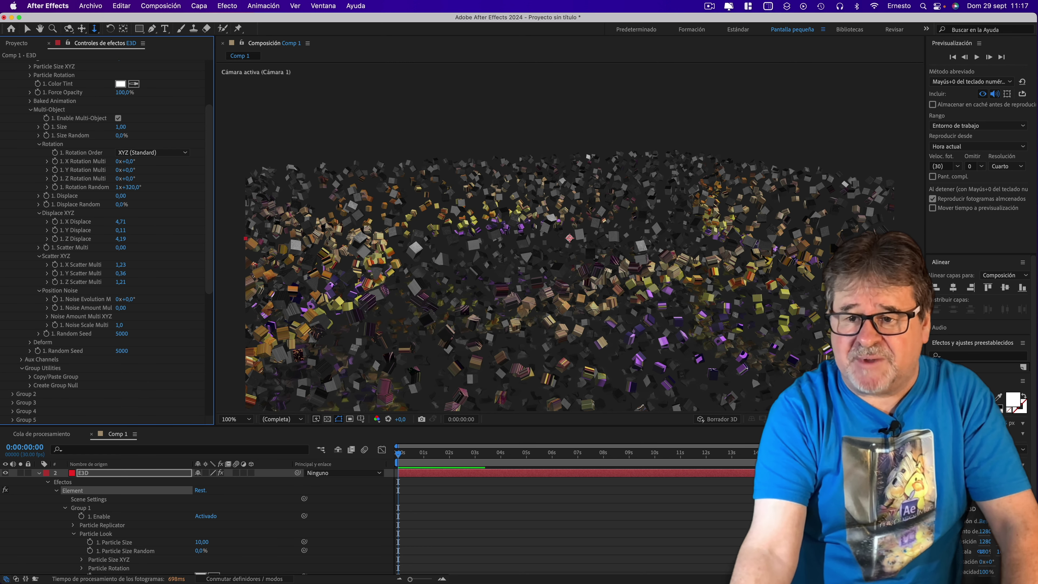
Keyframe Animation at 0% at the start and 100% at 8 seconds, then check 3 seconds
{"action": "scroll", "coordinate": [151, 330], "scroll_direction": "down", "scroll_amount": 5}
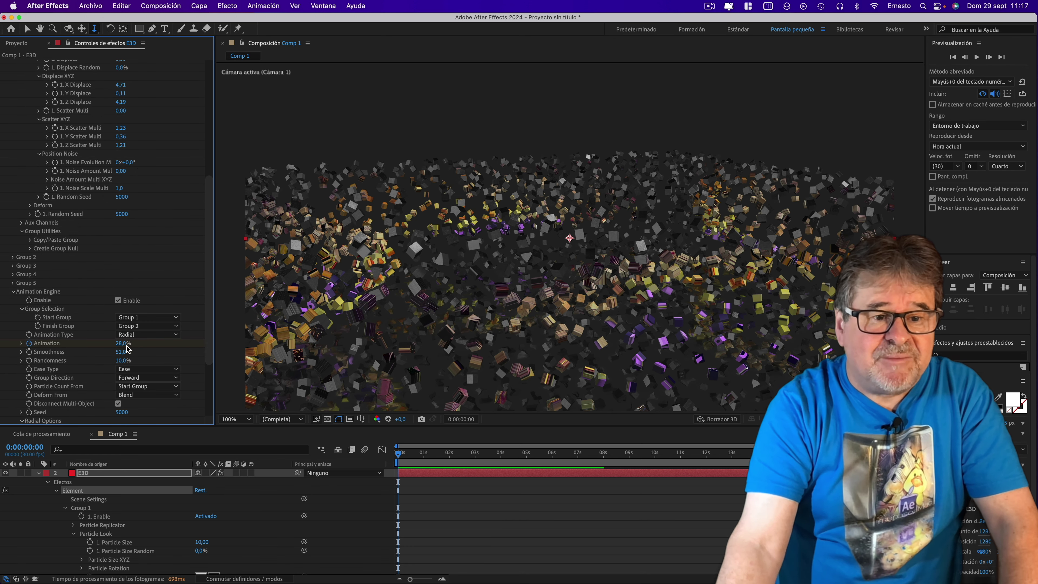
{"action": "left_click_drag", "start_coordinate": [118, 346], "coordinate": [106, 350]}
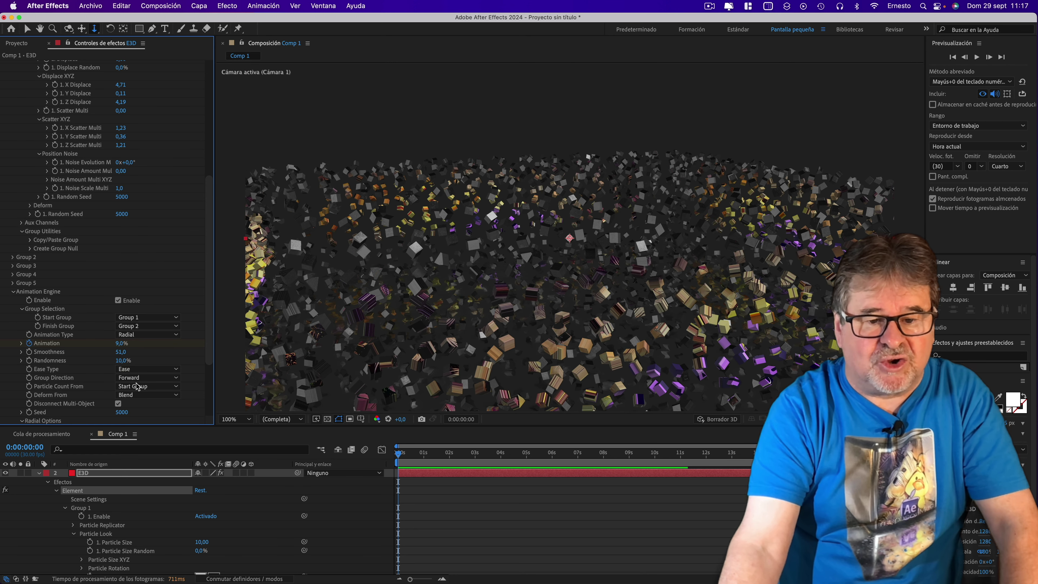
{"action": "left_click_drag", "start_coordinate": [398, 455], "coordinate": [653, 459]}
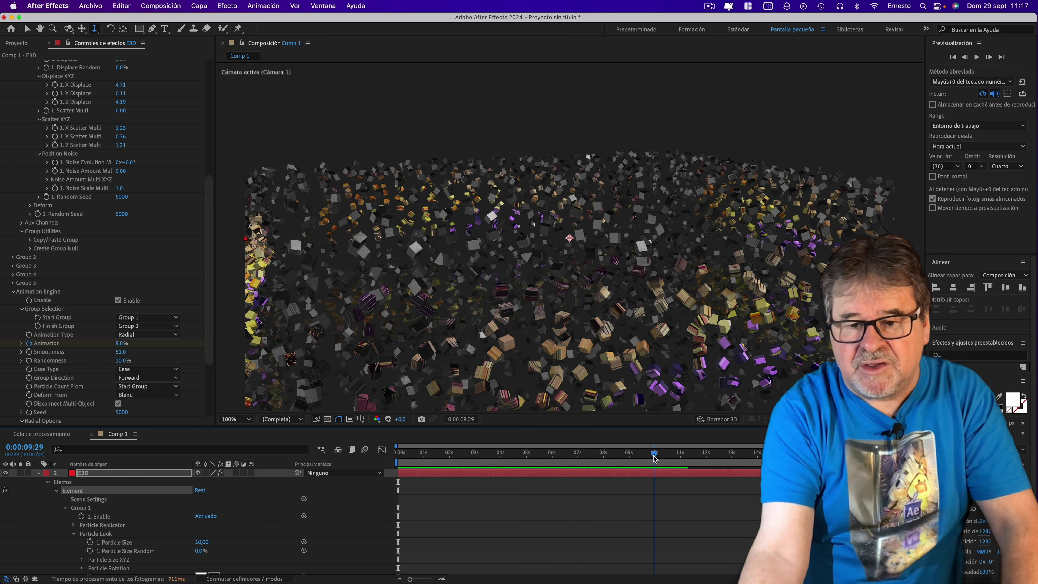
{"action": "left_click_drag", "start_coordinate": [656, 458], "coordinate": [612, 460]}
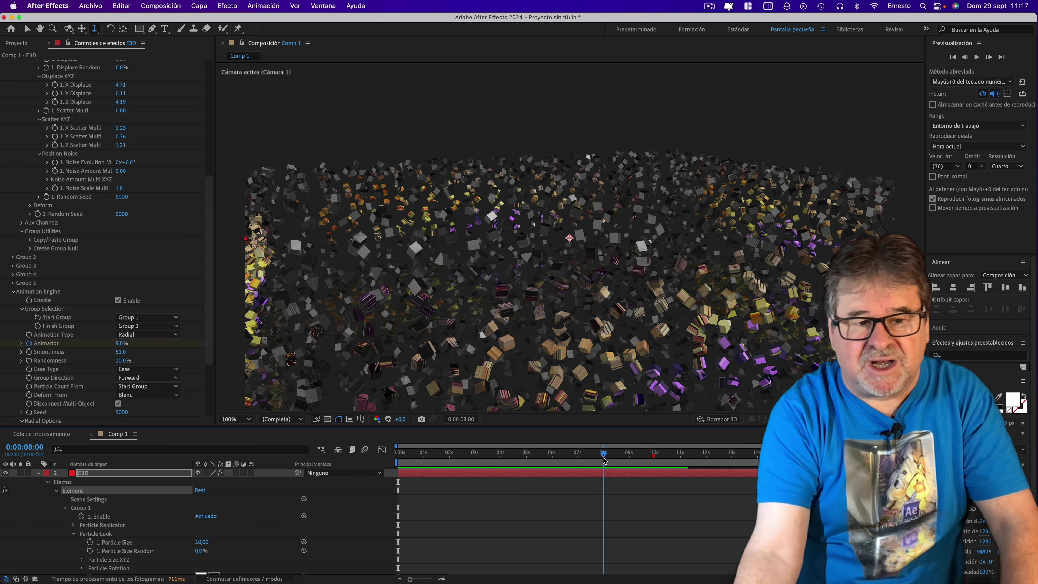
{"action": "left_click_drag", "start_coordinate": [120, 346], "coordinate": [174, 336]}
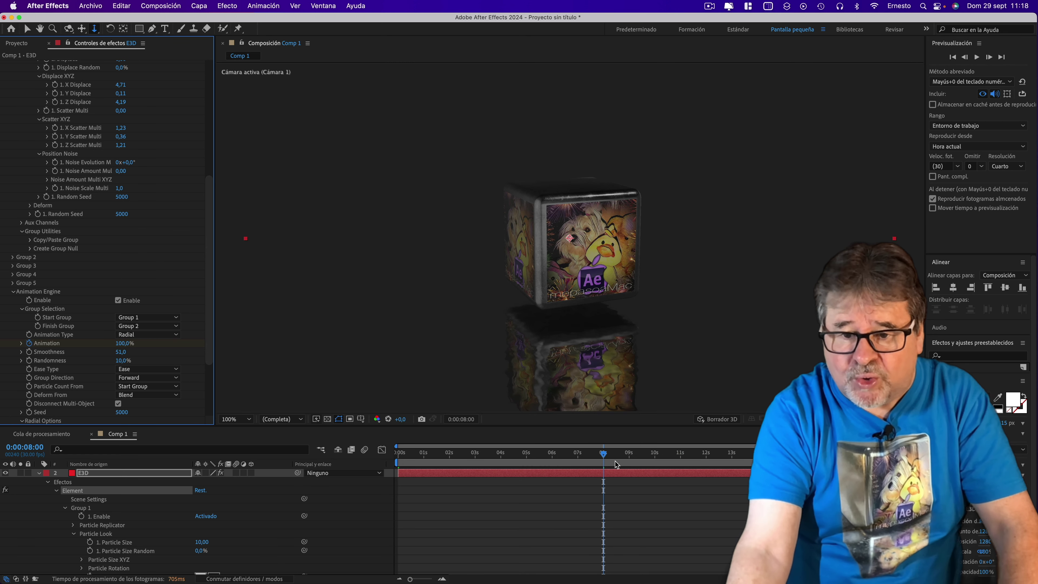
{"action": "left_click_drag", "start_coordinate": [605, 458], "coordinate": [482, 454]}
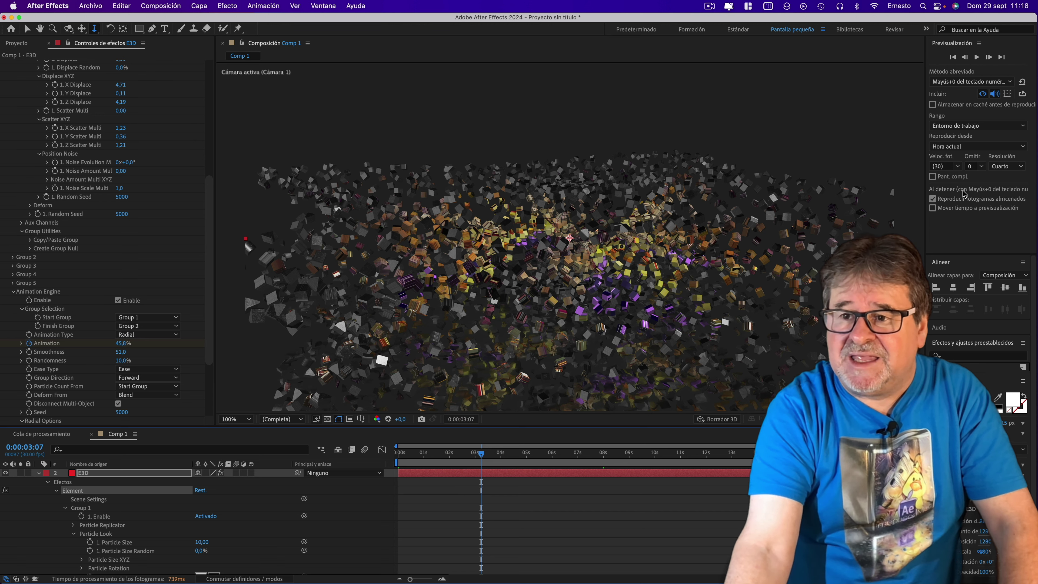
{"action": "left_click", "coordinate": [977, 57]}
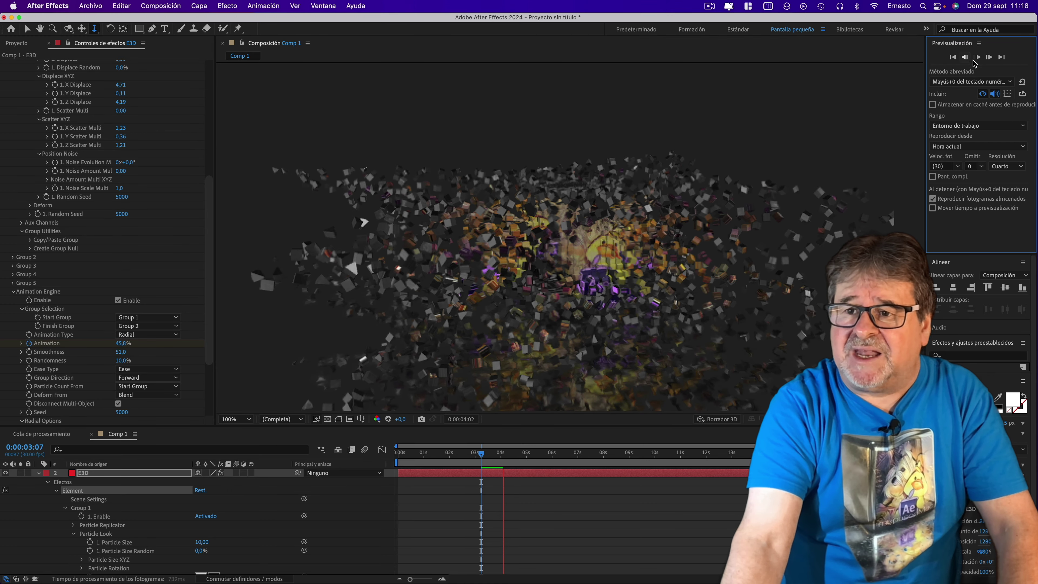
{"action": "left_click", "coordinate": [977, 57]}
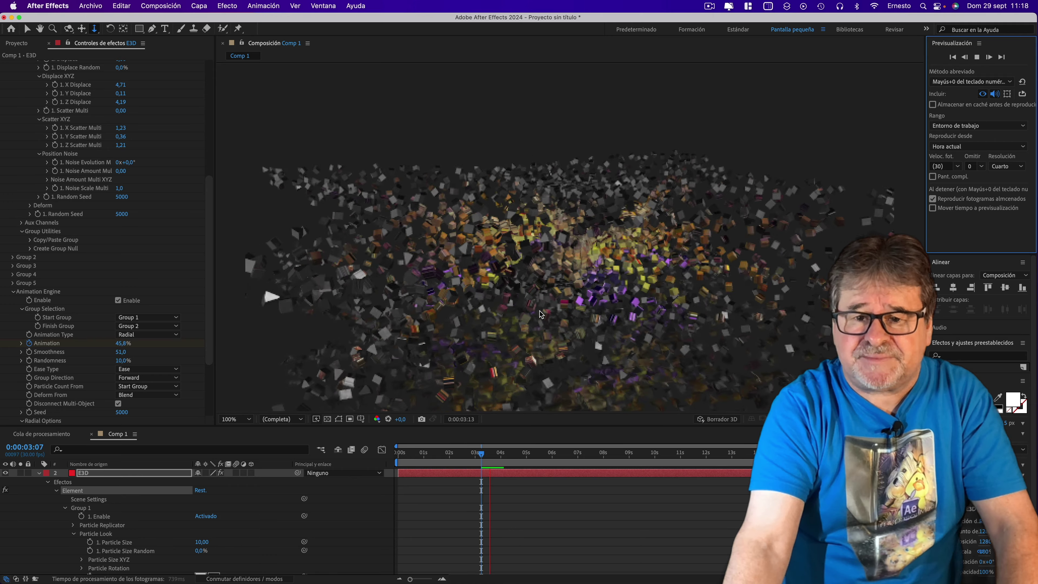
{"action": "key", "text": "space"}
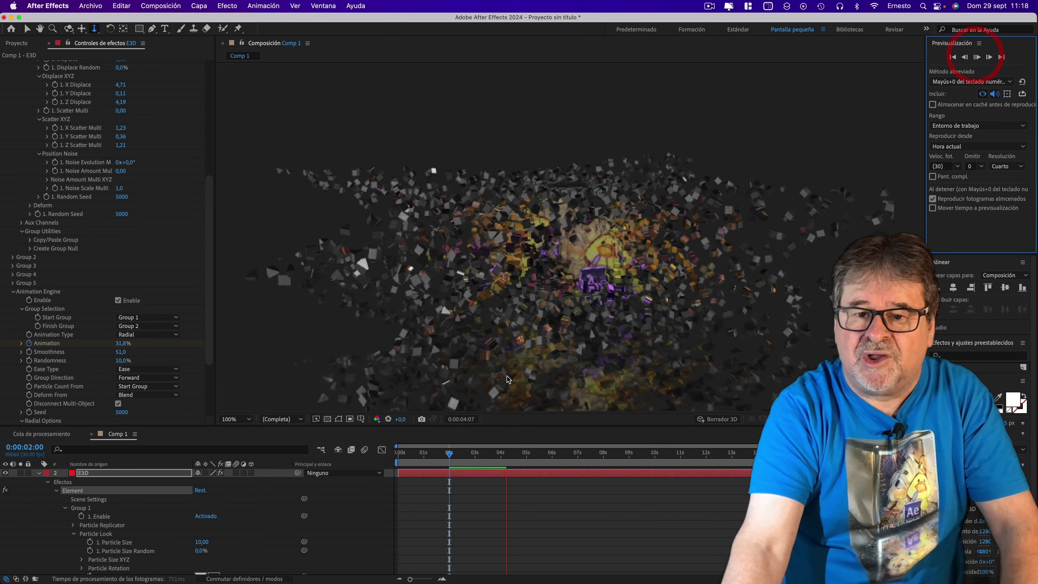
{"action": "left_click", "coordinate": [977, 57]}
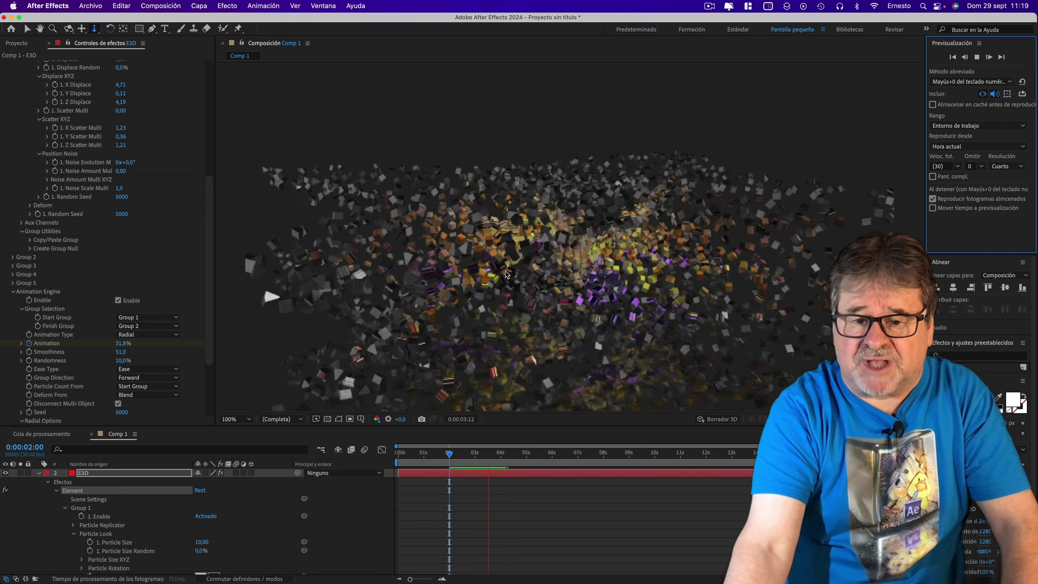
{"action": "left_click", "coordinate": [484, 467]}
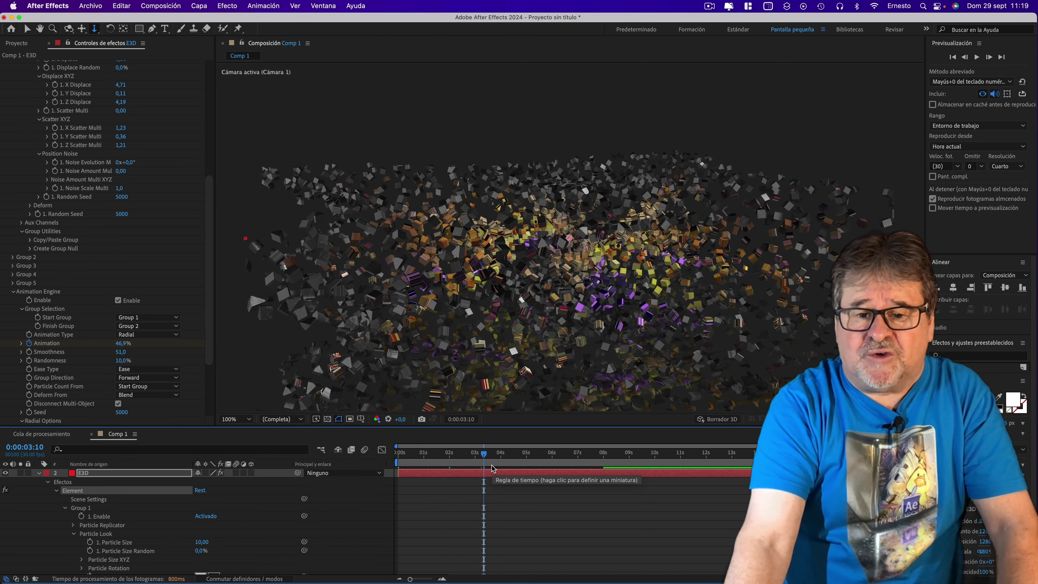
Set the CuboTUTORIAL model under Group Folder Copy to Aux Channel 1
{"action": "scroll", "coordinate": [206, 230], "scroll_direction": "up", "scroll_amount": 10}
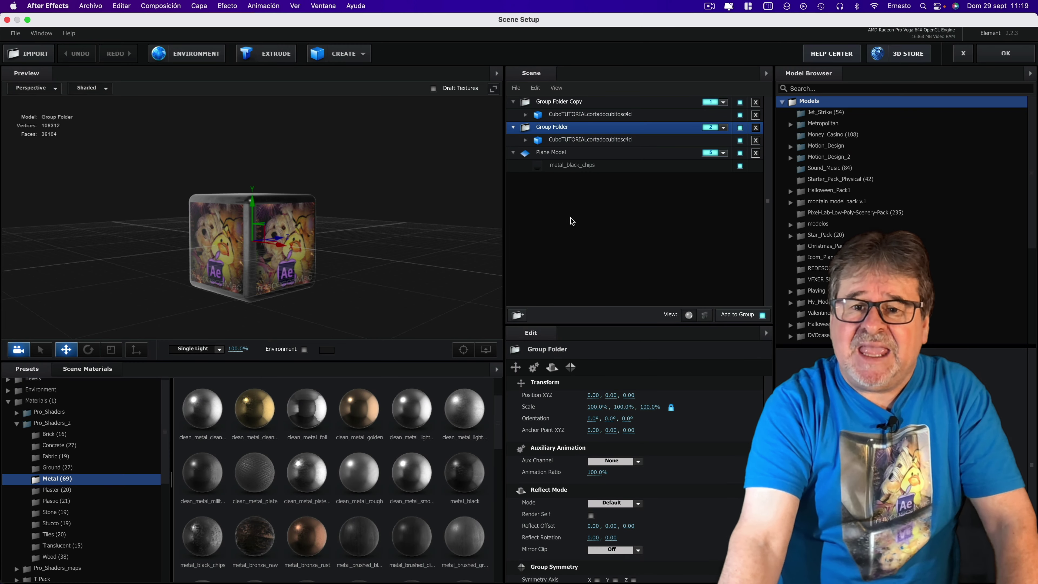
{"action": "left_click", "coordinate": [567, 115]}
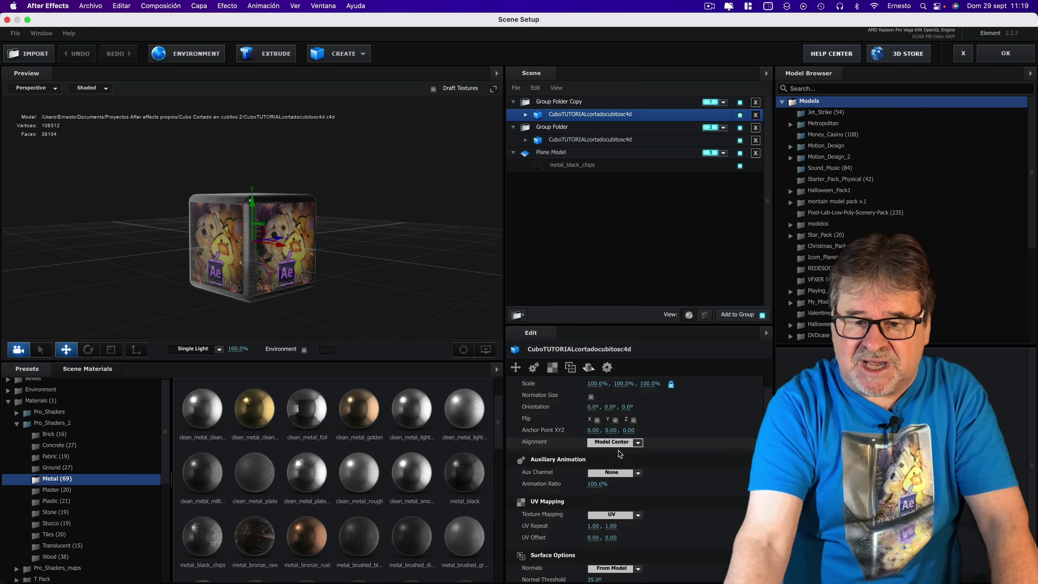
{"action": "scroll", "coordinate": [618, 450], "scroll_direction": "down", "scroll_amount": 2}
{"action": "left_click", "coordinate": [639, 467]}
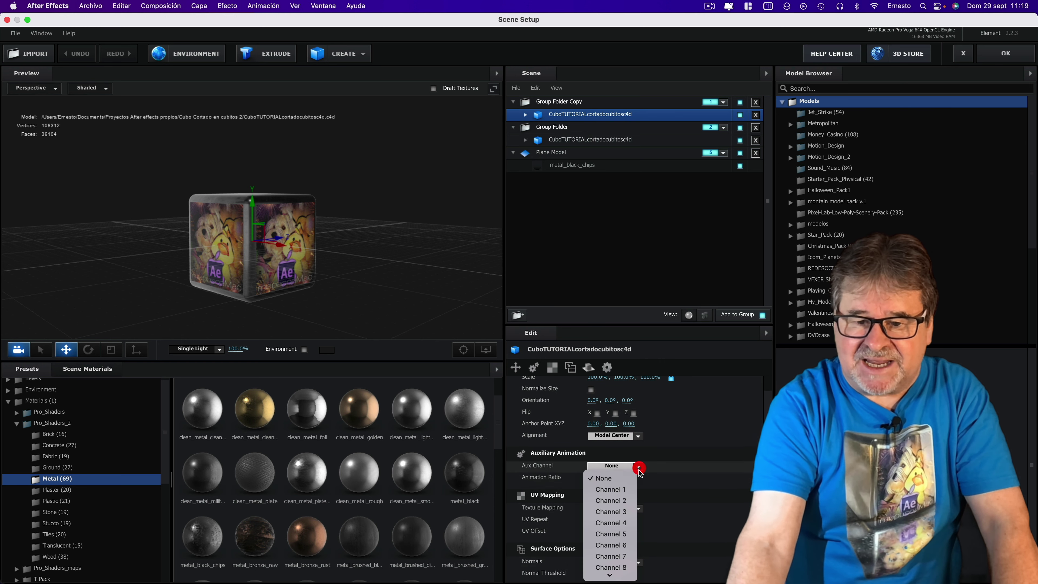
{"action": "left_click", "coordinate": [610, 489]}
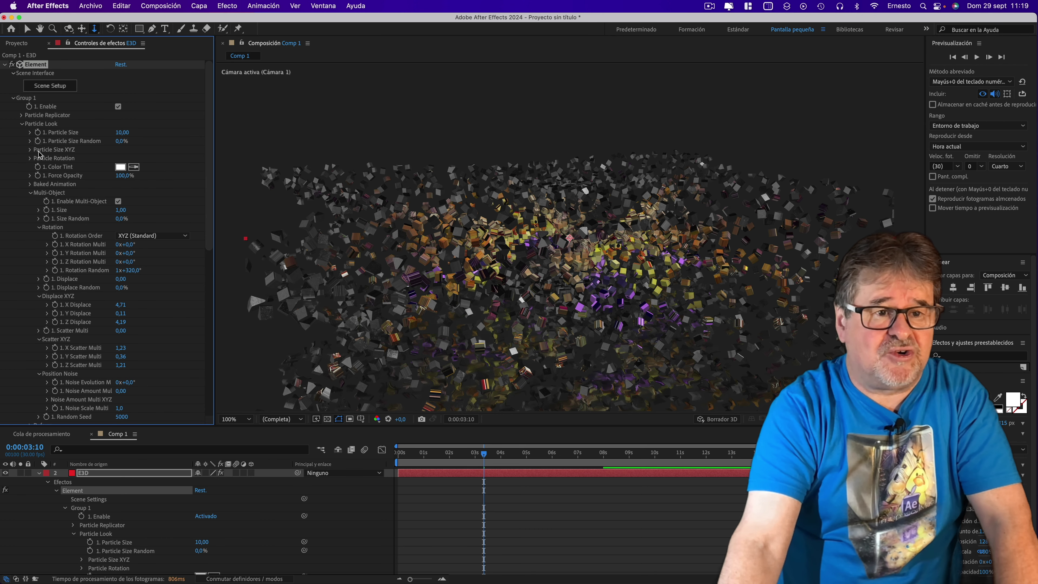
Under Aux Channels > Channel 1 > Rotation, scrub CH1 Rotation Y to 2x+236°
{"action": "scroll", "coordinate": [74, 295], "scroll_direction": "down", "scroll_amount": 3}
{"action": "scroll", "coordinate": [67, 311], "scroll_direction": "down", "scroll_amount": 3}
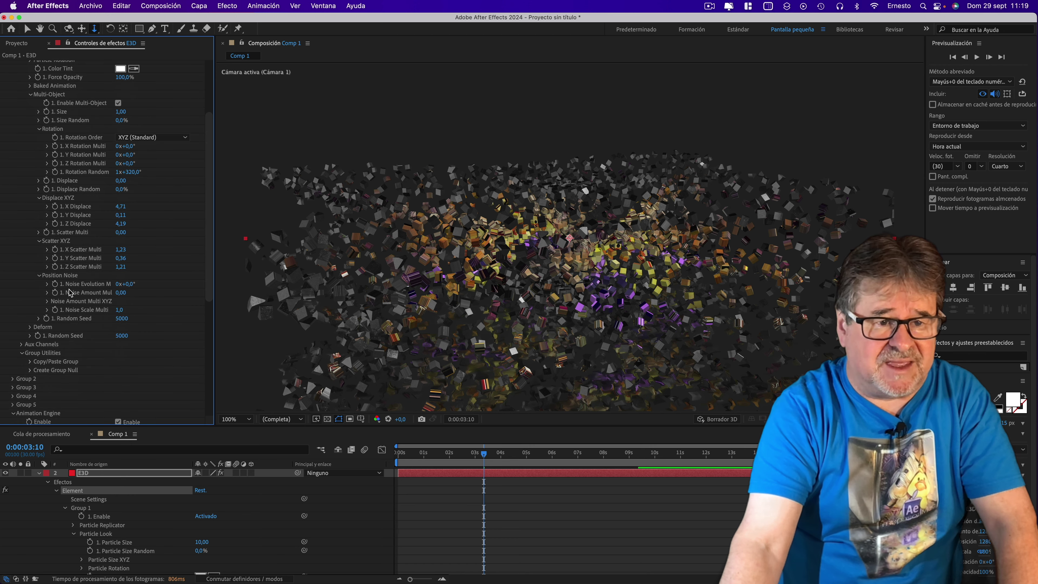
{"action": "left_click", "coordinate": [22, 345]}
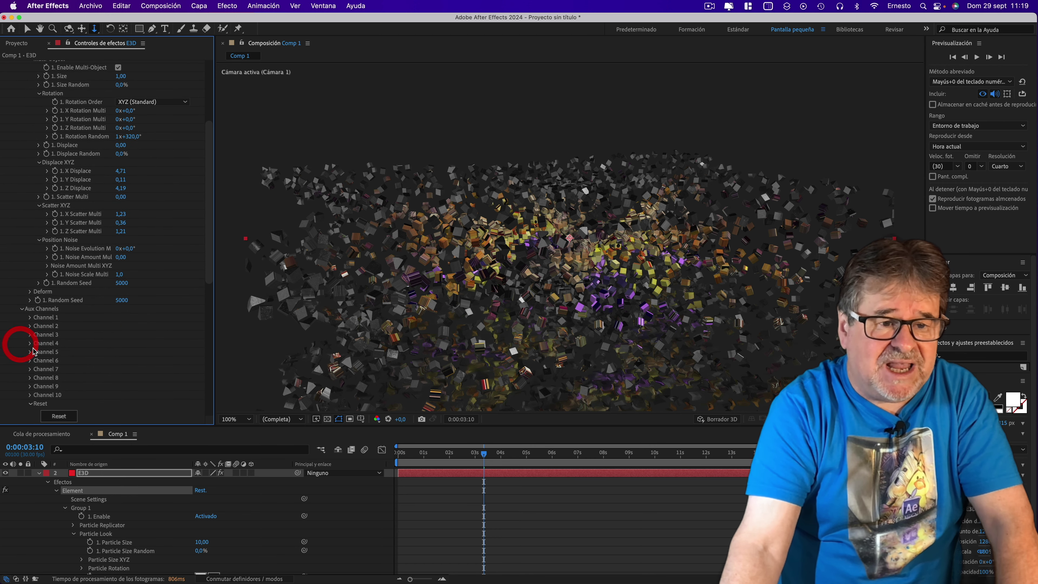
{"action": "left_click", "coordinate": [30, 317]}
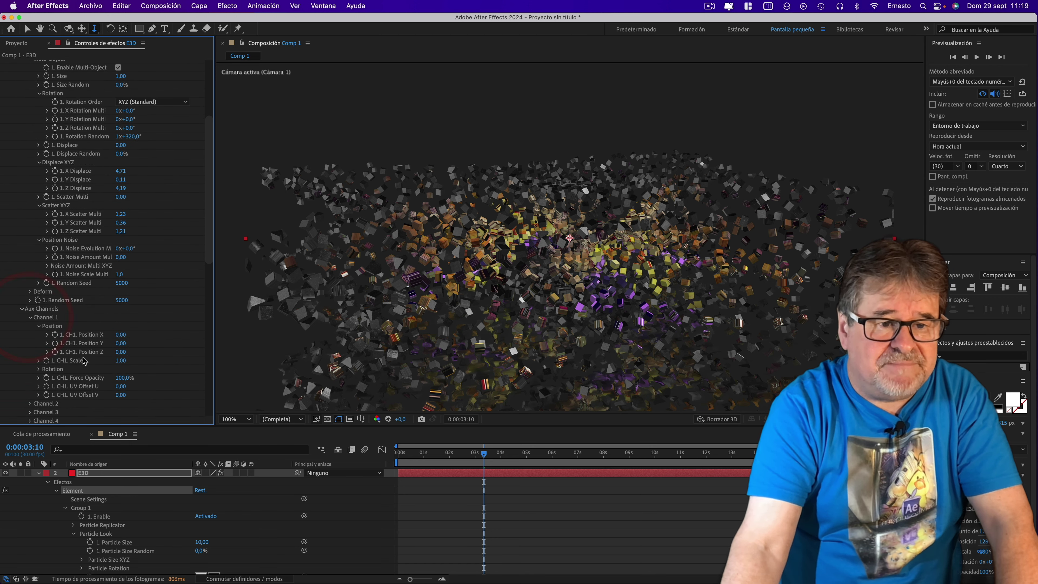
{"action": "left_click", "coordinate": [39, 369]}
{"action": "scroll", "coordinate": [103, 328], "scroll_direction": "down", "scroll_amount": 2}
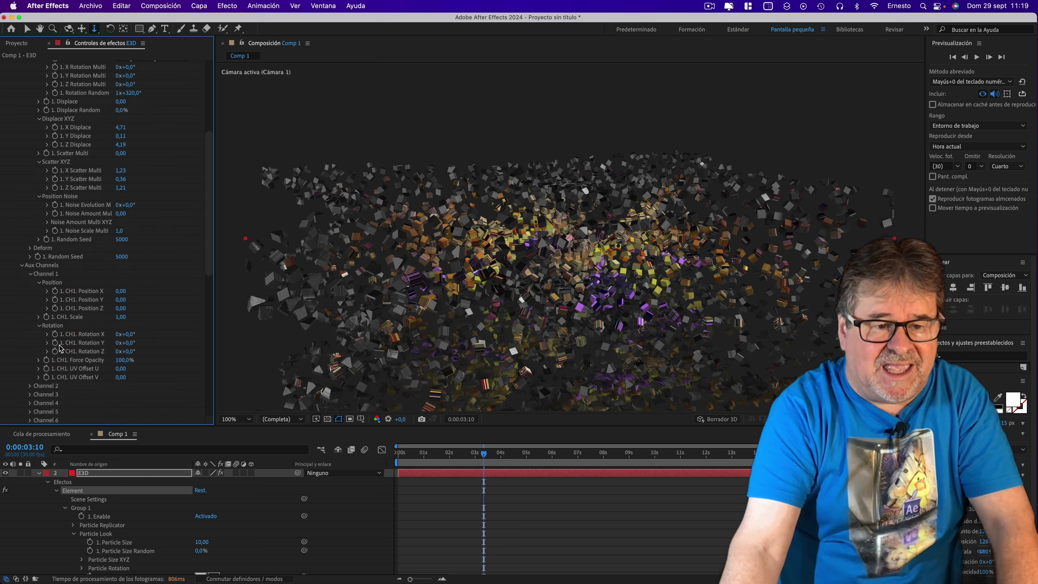
{"action": "scroll", "coordinate": [135, 314], "scroll_direction": "down", "scroll_amount": 2}
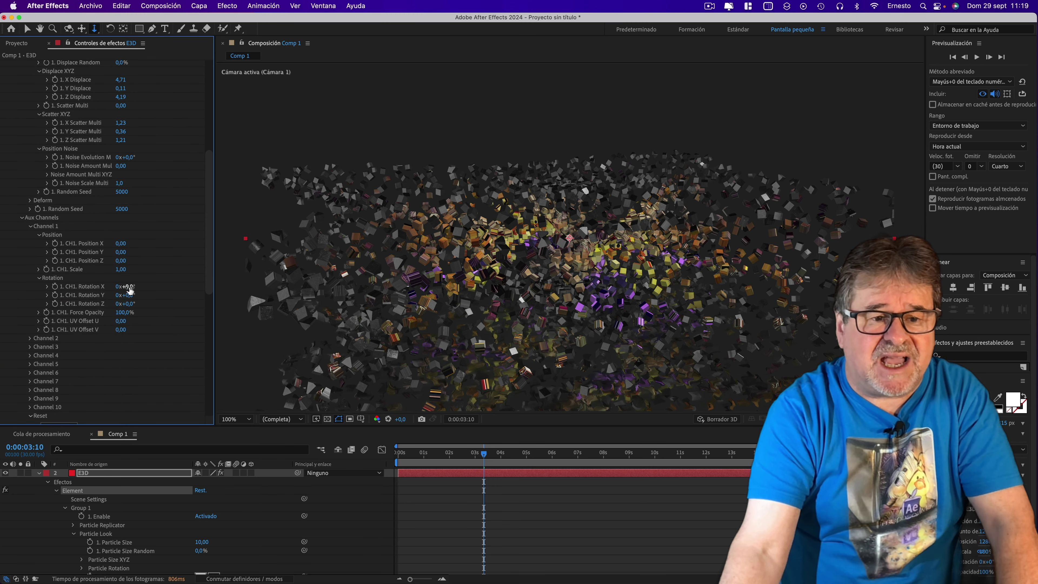
{"action": "left_click", "coordinate": [143, 287]}
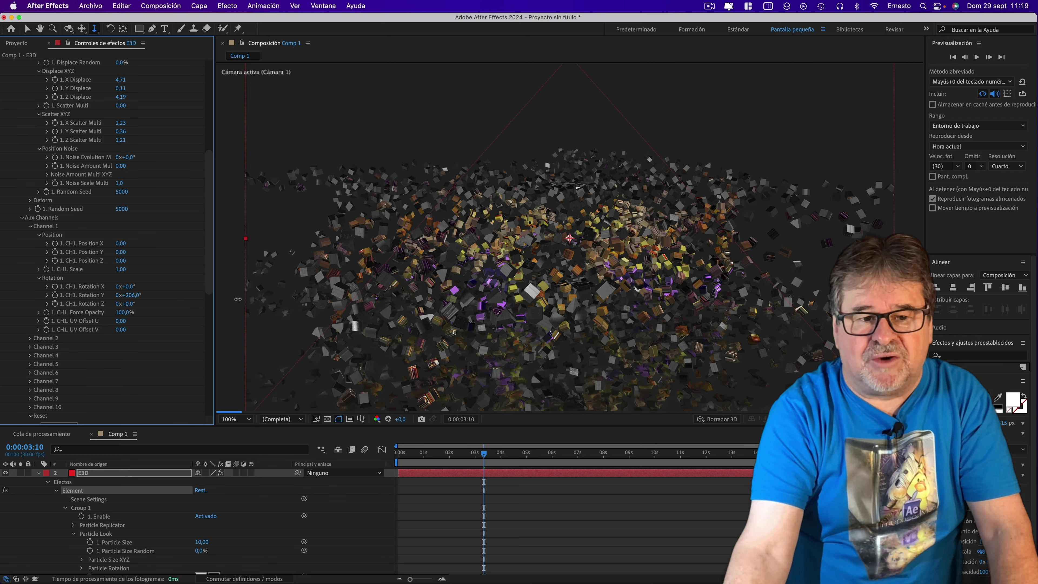
{"action": "left_click_drag", "start_coordinate": [238, 299], "coordinate": [515, 301]}
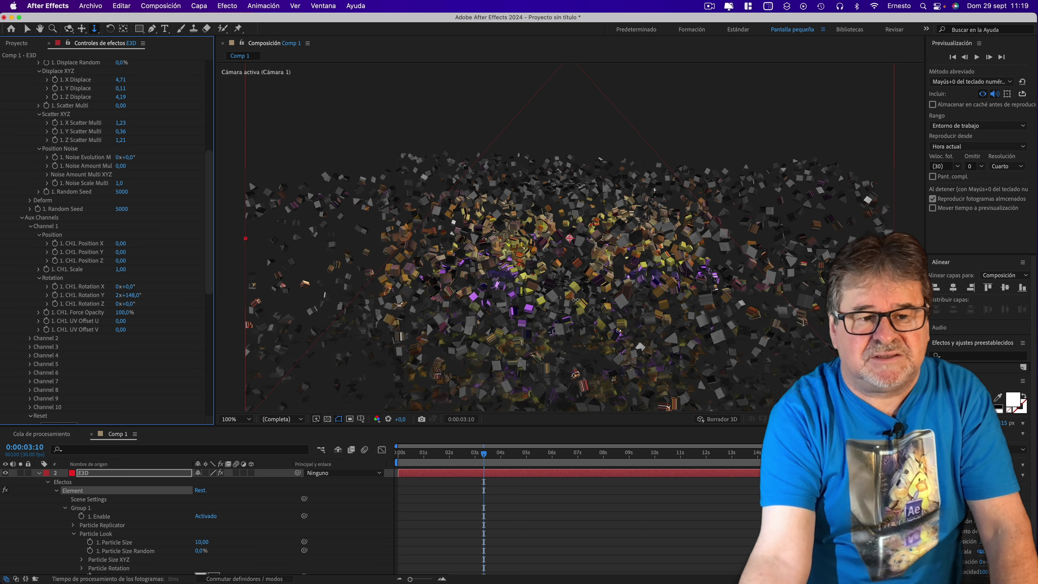
{"action": "left_click_drag", "start_coordinate": [592, 296], "coordinate": [595, 296]}
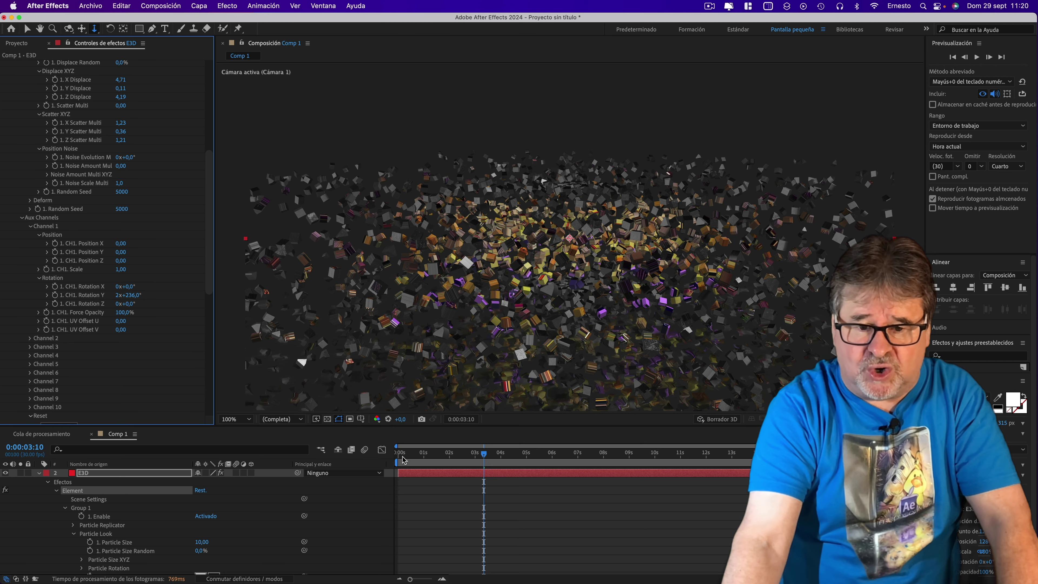
{"action": "left_click_drag", "start_coordinate": [208, 234], "coordinate": [207, 330]}
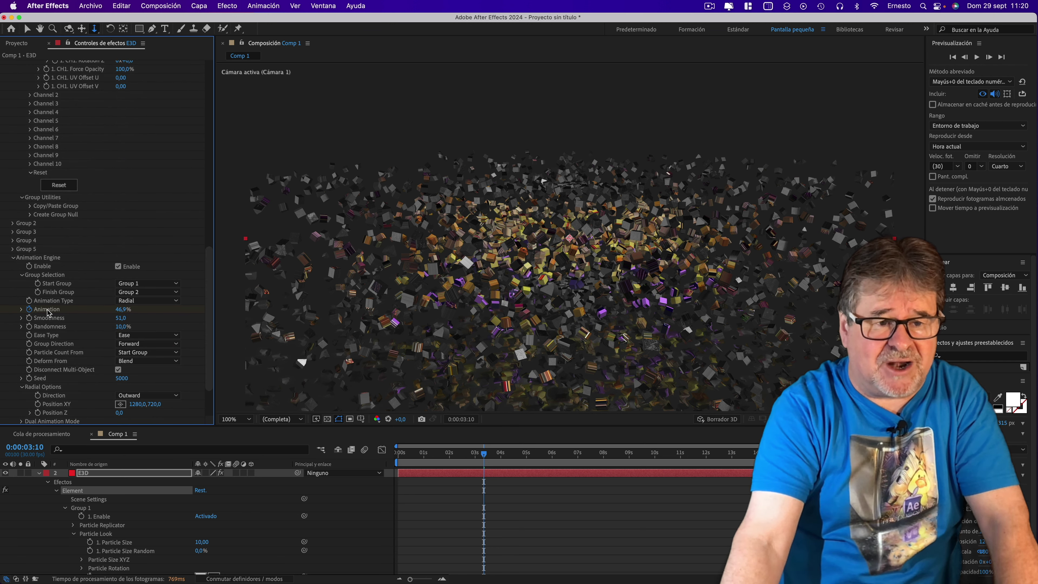
Reveal the Animation keyframes and inspect the burst from 0:15 to 6:15, ending at 1:11
{"action": "left_click", "coordinate": [47, 312]}
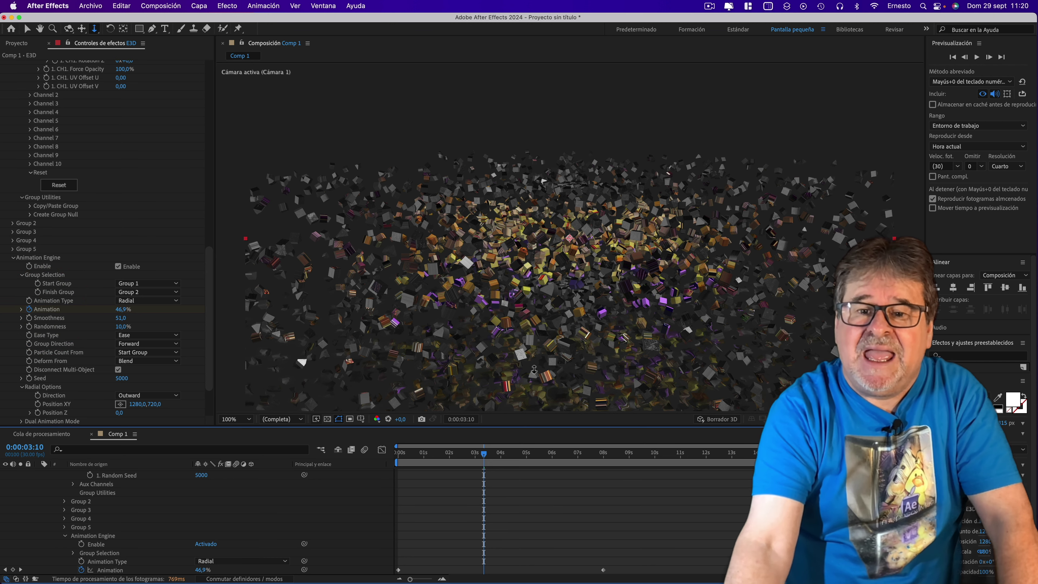
{"action": "left_click", "coordinate": [506, 455]}
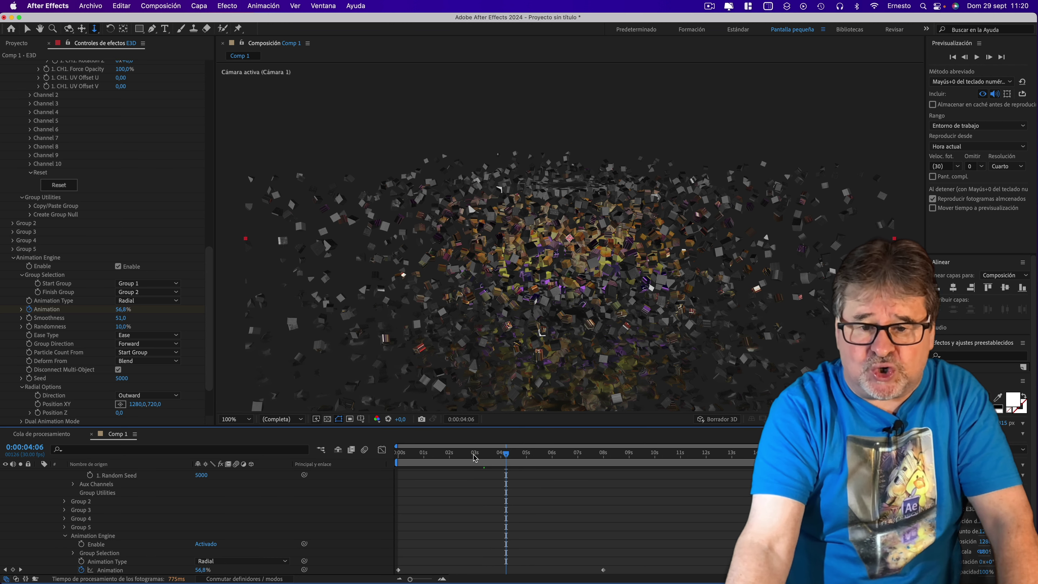
{"action": "left_click", "coordinate": [411, 453]}
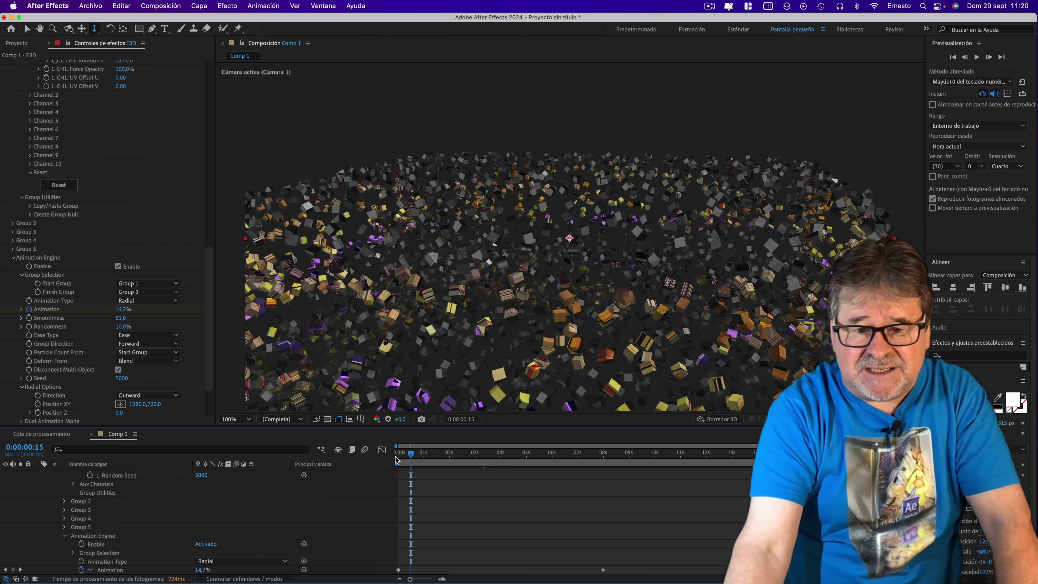
{"action": "left_click", "coordinate": [429, 455]}
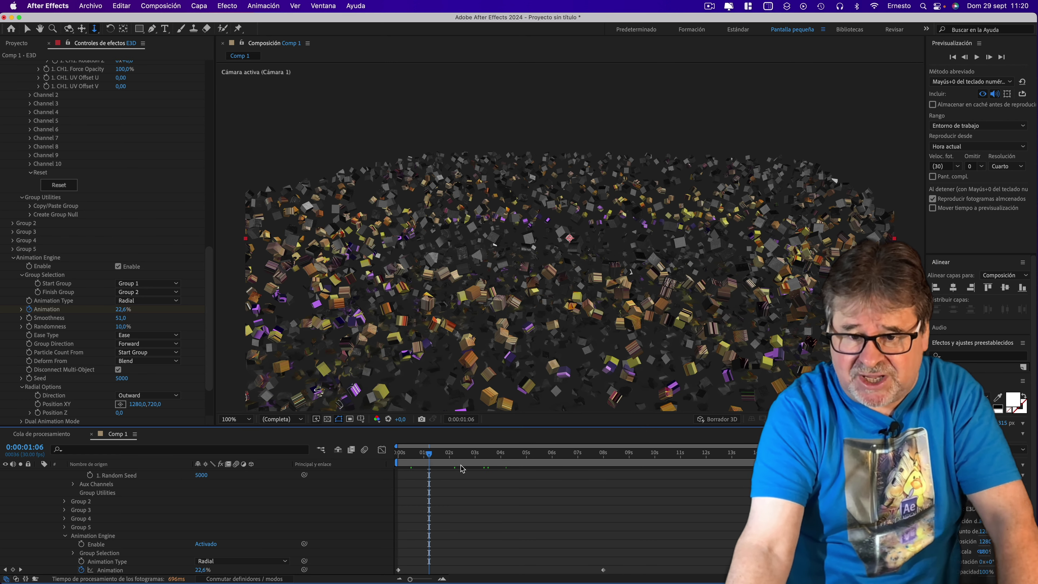
{"action": "left_click", "coordinate": [471, 454]}
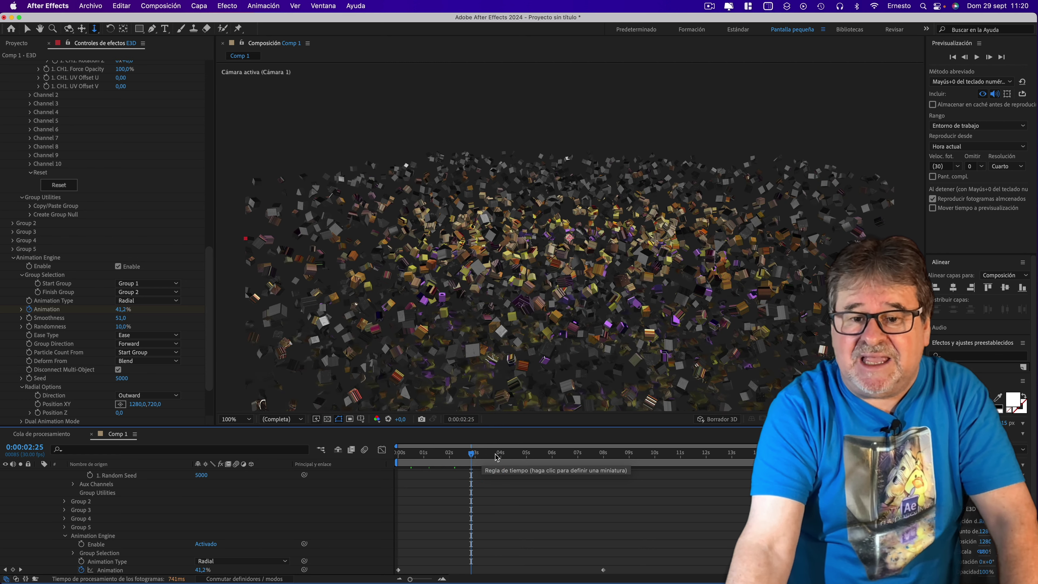
{"action": "left_click", "coordinate": [496, 455]}
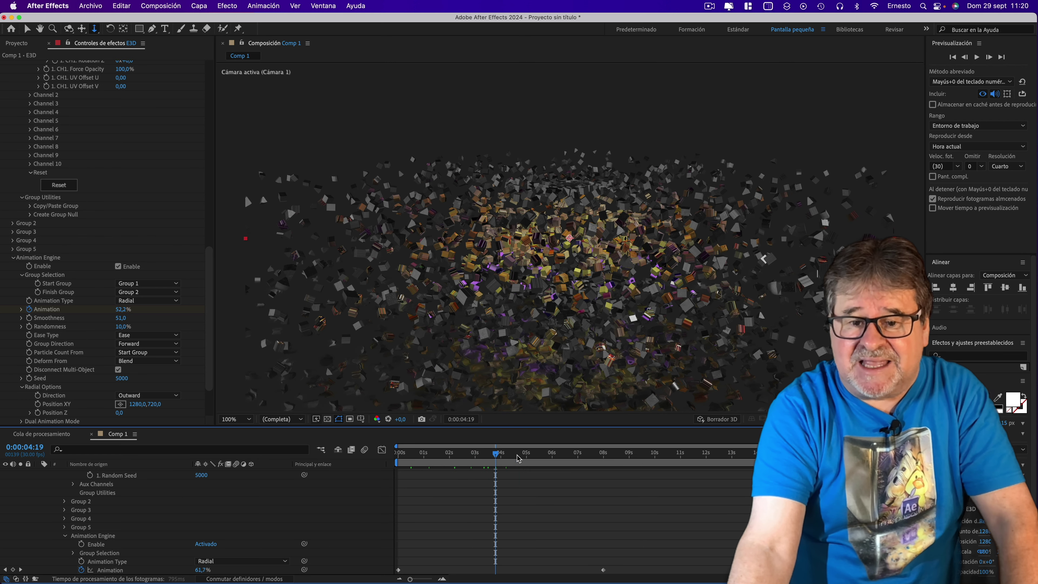
{"action": "left_click", "coordinate": [517, 455]}
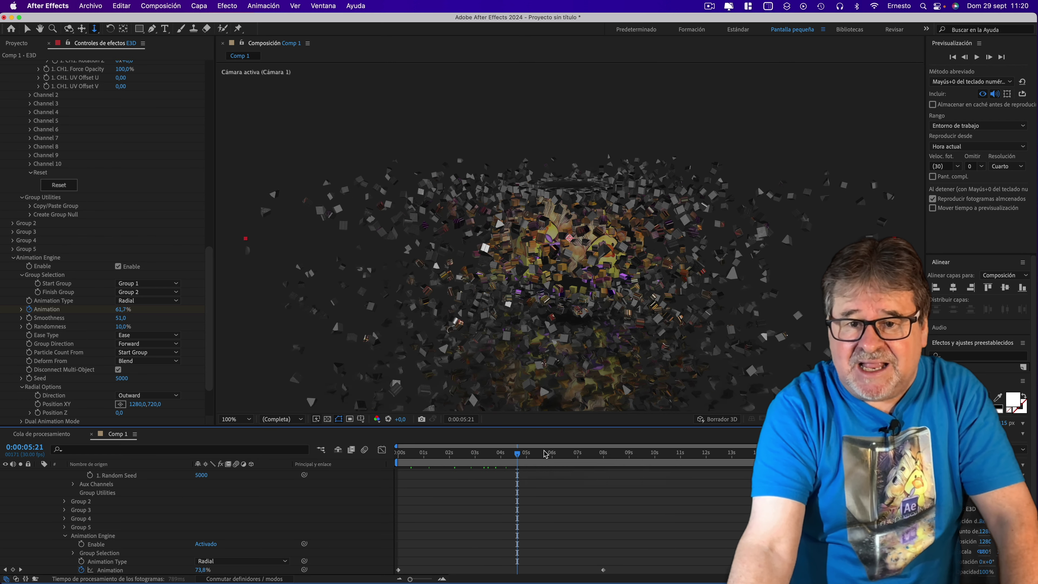
{"action": "left_click", "coordinate": [546, 454]}
{"action": "left_click", "coordinate": [563, 455]}
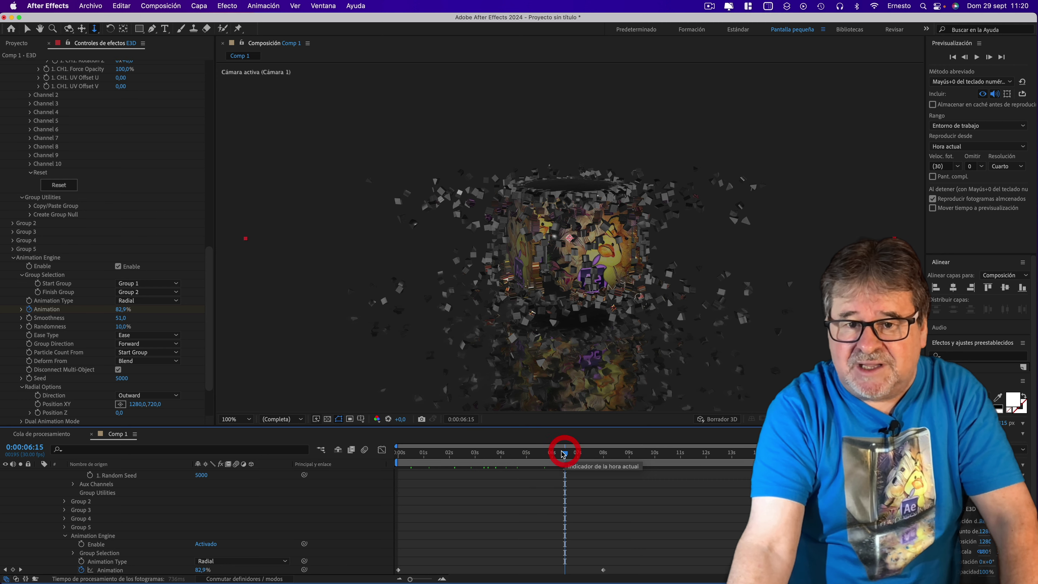
{"action": "left_click", "coordinate": [425, 453]}
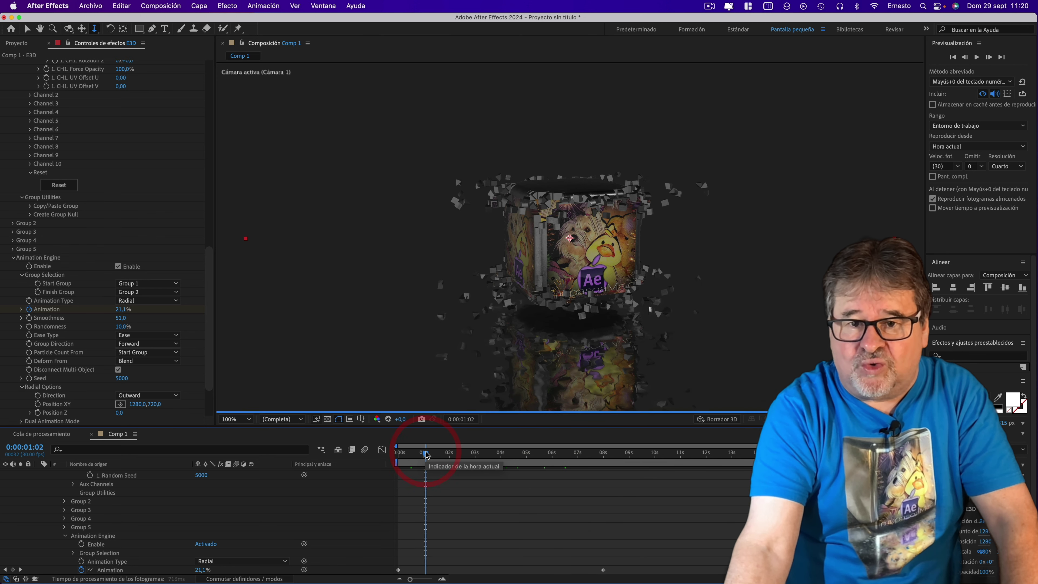
{"action": "left_click", "coordinate": [450, 454]}
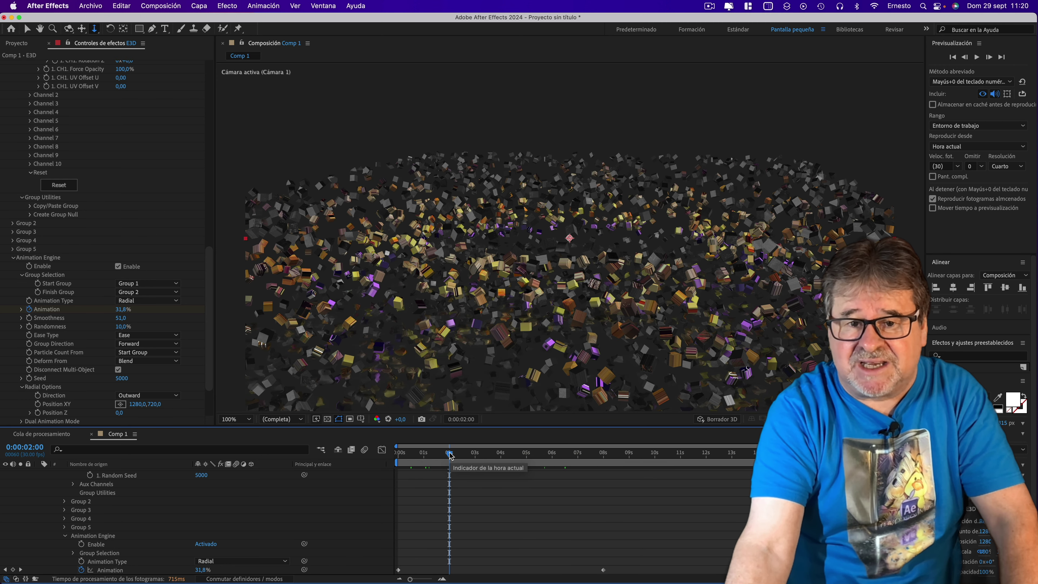
{"action": "left_click", "coordinate": [434, 453]}
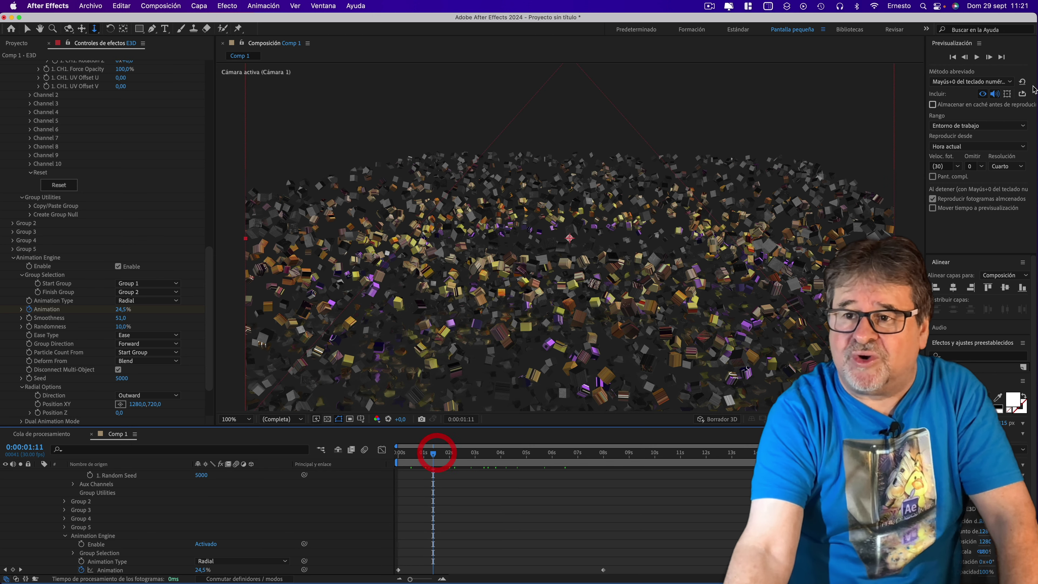
Preview the burst from 1:11, stop it at 3:03, and scroll to Channel 1's settings
{"action": "left_click", "coordinate": [978, 57]}
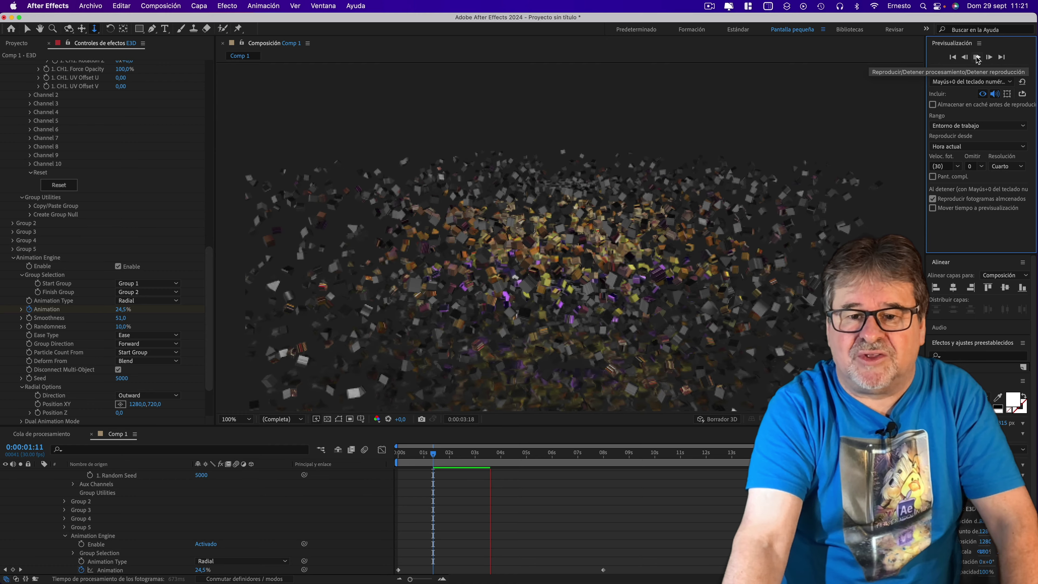
{"action": "left_click", "coordinate": [977, 57]}
{"action": "left_click", "coordinate": [977, 58]}
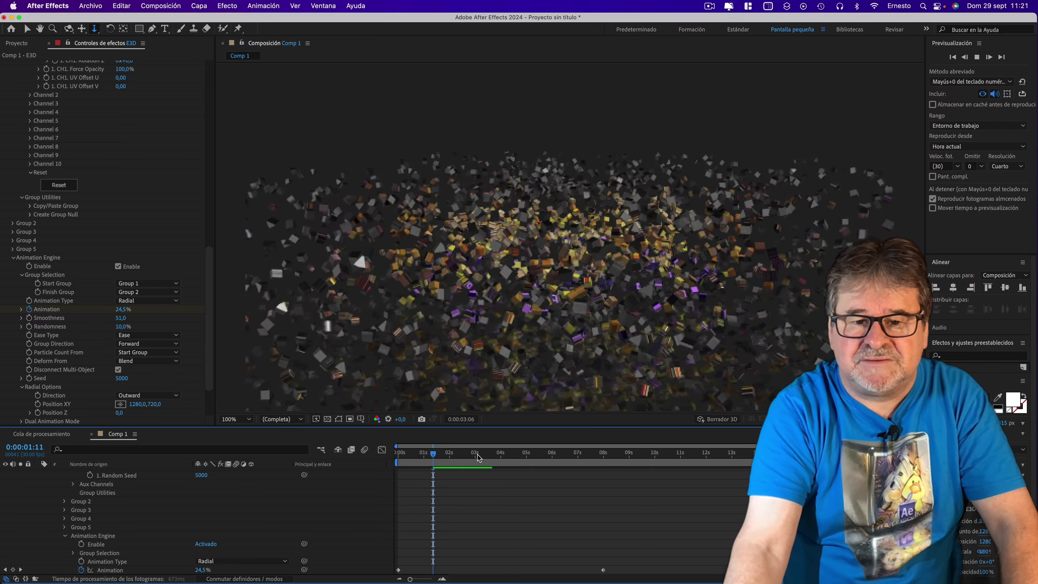
{"action": "key", "text": "space"}
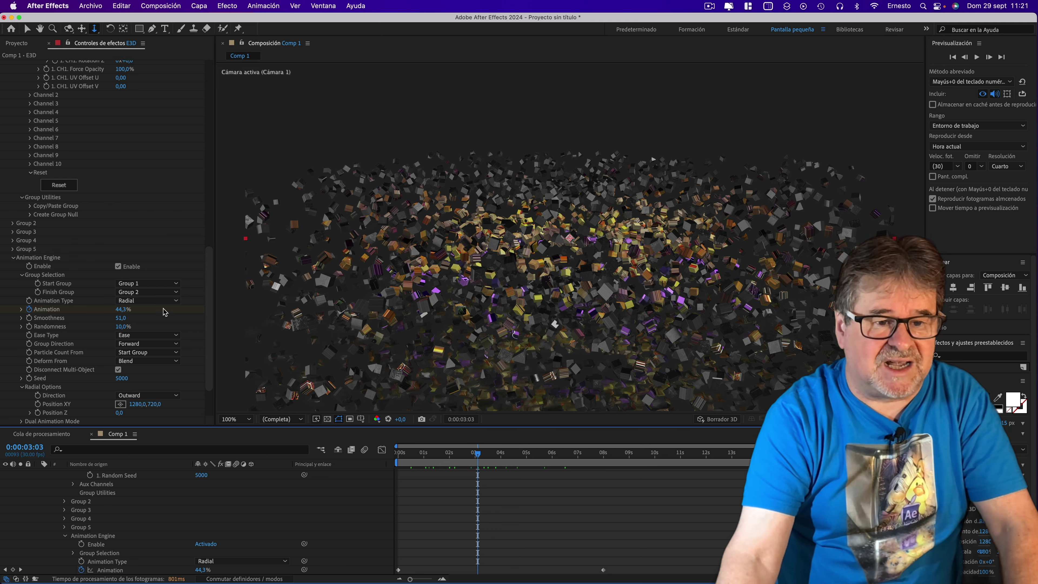
{"action": "scroll", "coordinate": [167, 313], "scroll_direction": "down", "scroll_amount": 3}
{"action": "scroll", "coordinate": [167, 314], "scroll_direction": "up", "scroll_amount": 5}
{"action": "scroll", "coordinate": [167, 313], "scroll_direction": "up", "scroll_amount": 10}
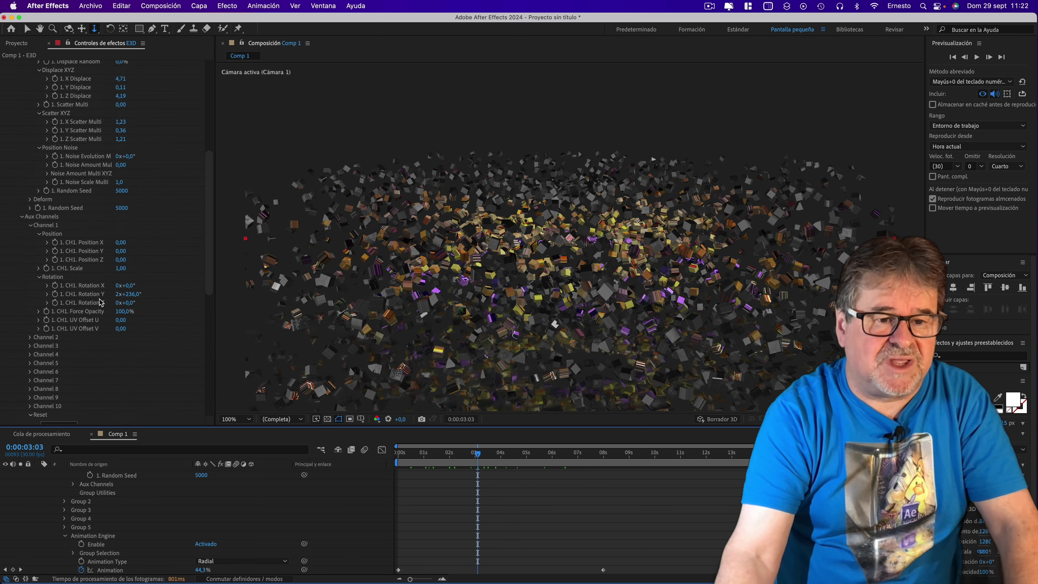
Change CH1 Rotation Y revolutions to 1, giving 1x+236°
{"action": "left_click", "coordinate": [119, 295]}
{"action": "type", "text": "1"}
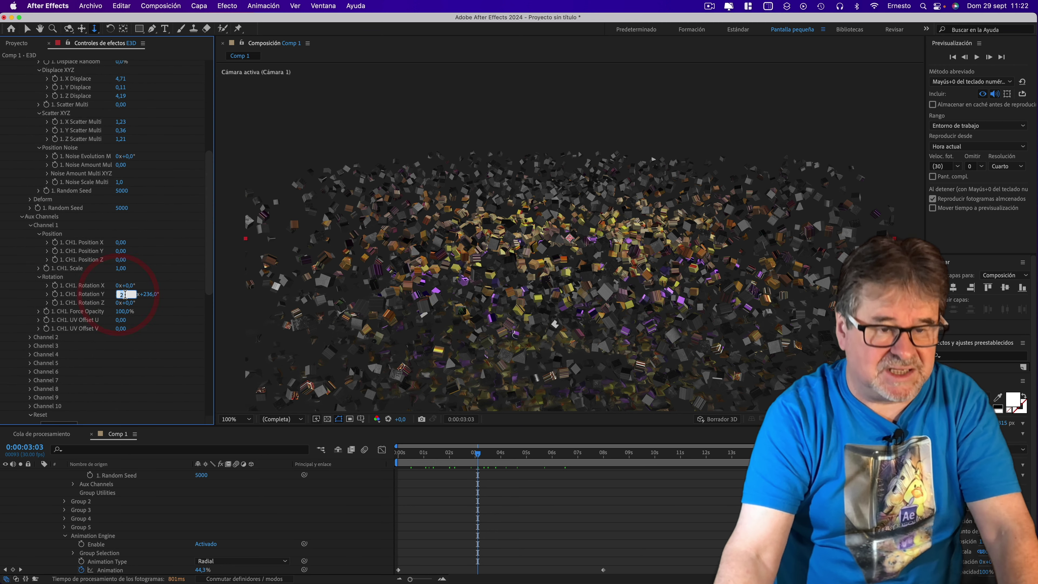
{"action": "left_click", "coordinate": [153, 285]}
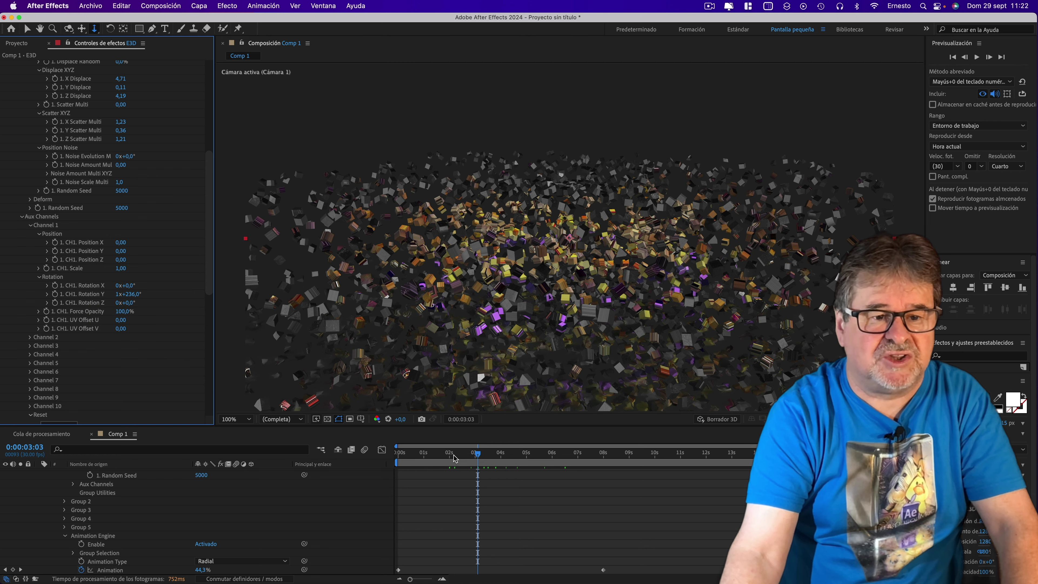
Preview the burst starting from 1:24 and stop playback
{"action": "left_click", "coordinate": [444, 453]}
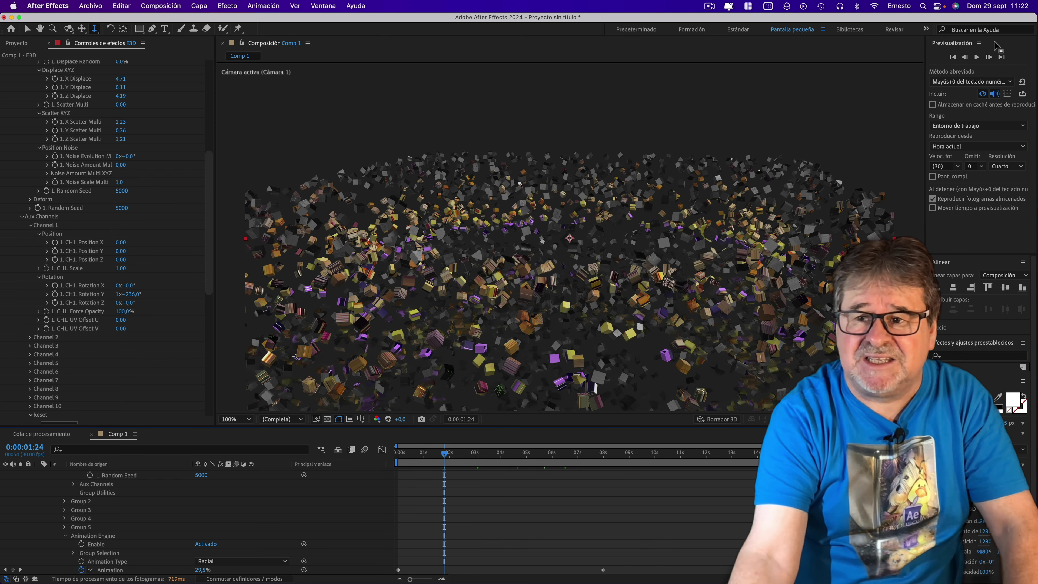
{"action": "left_click", "coordinate": [977, 56]}
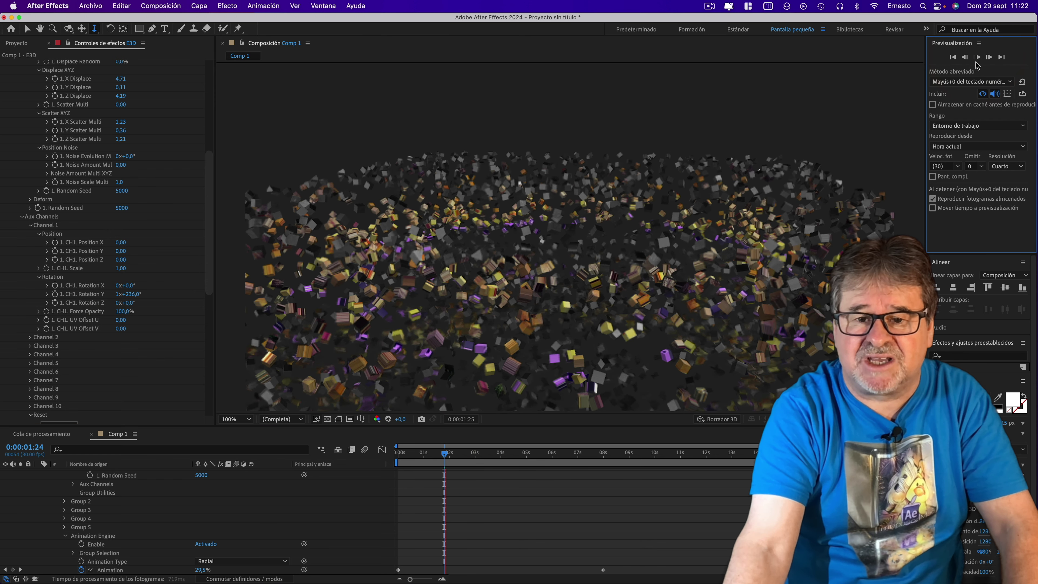
{"action": "left_click", "coordinate": [977, 58]}
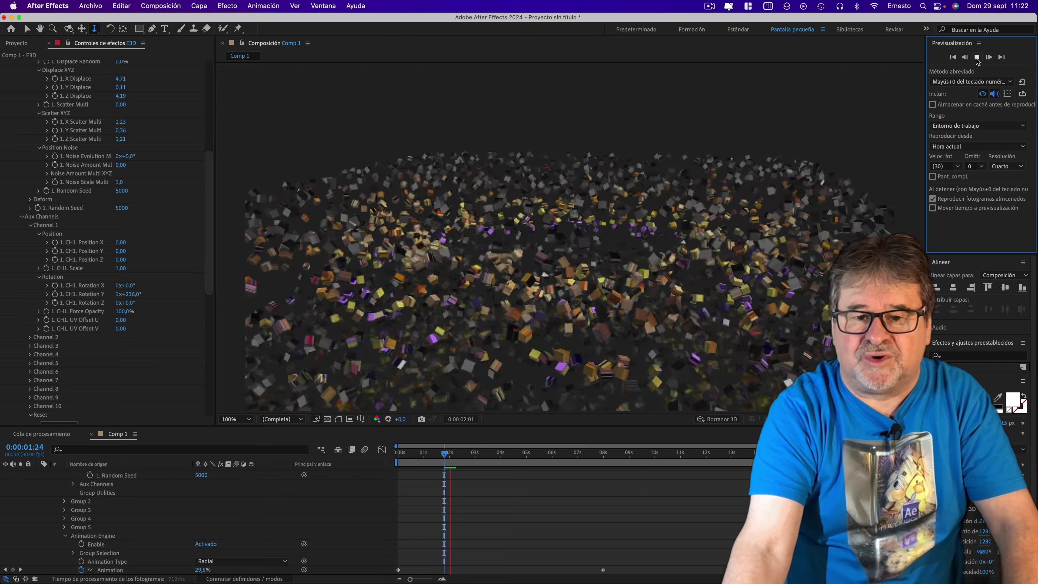
{"action": "left_click", "coordinate": [977, 58]}
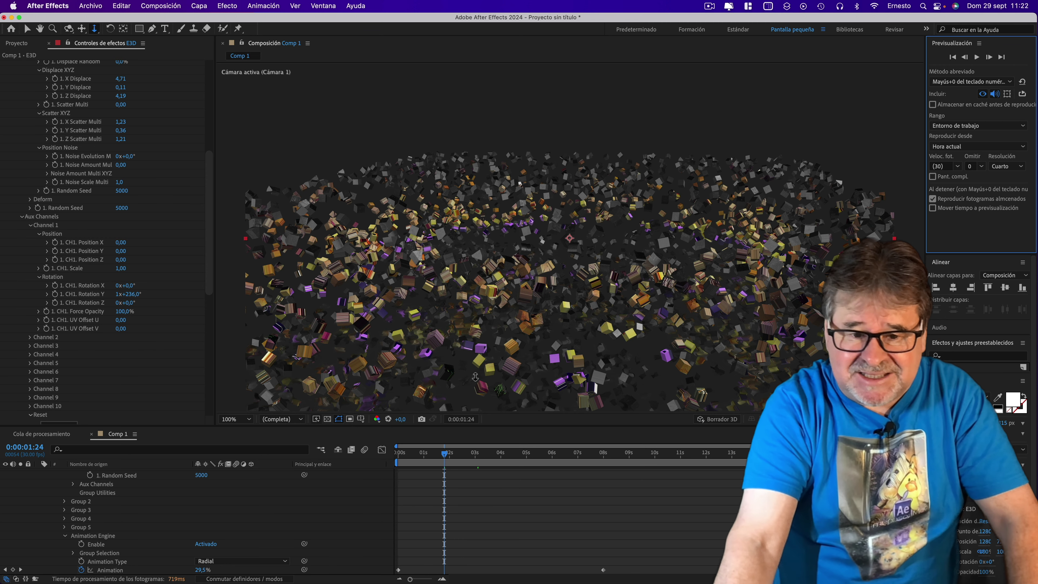
{"action": "scroll", "coordinate": [304, 550], "scroll_direction": "up", "scroll_amount": 3}
{"action": "scroll", "coordinate": [302, 548], "scroll_direction": "up", "scroll_amount": 3}
{"action": "scroll", "coordinate": [301, 548], "scroll_direction": "up", "scroll_amount": 3}
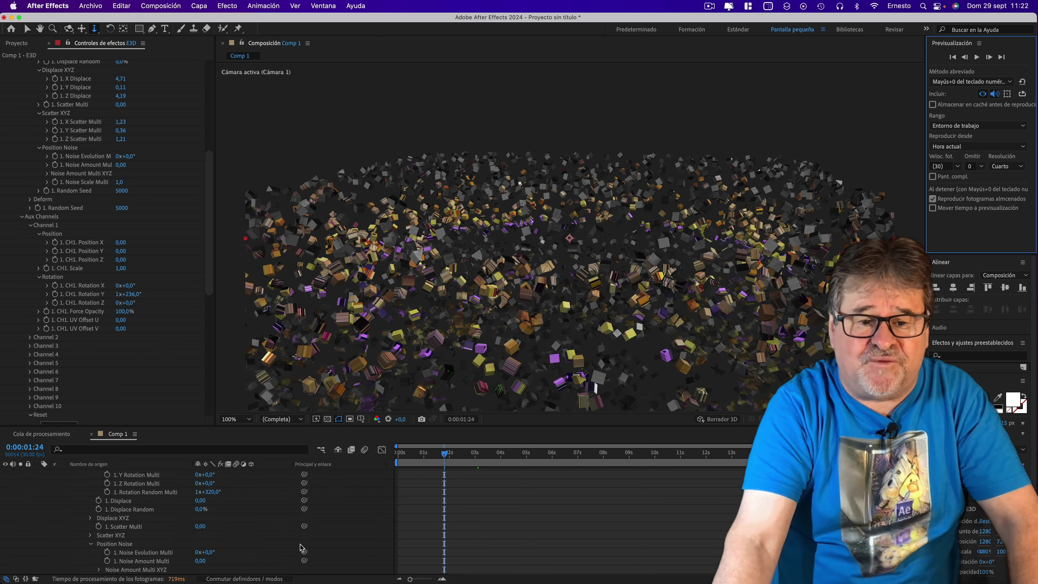
{"action": "scroll", "coordinate": [301, 547], "scroll_direction": "up", "scroll_amount": 10}
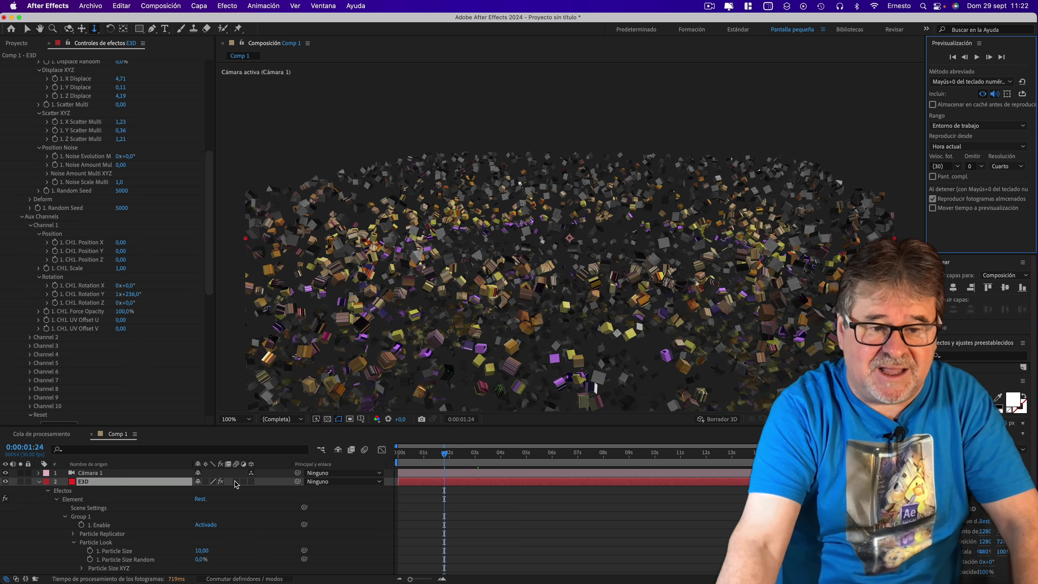
Turn on motion blur for the E3D layer, testing the composition motion blur toggle
{"action": "left_click", "coordinate": [236, 482]}
{"action": "left_click", "coordinate": [365, 450]}
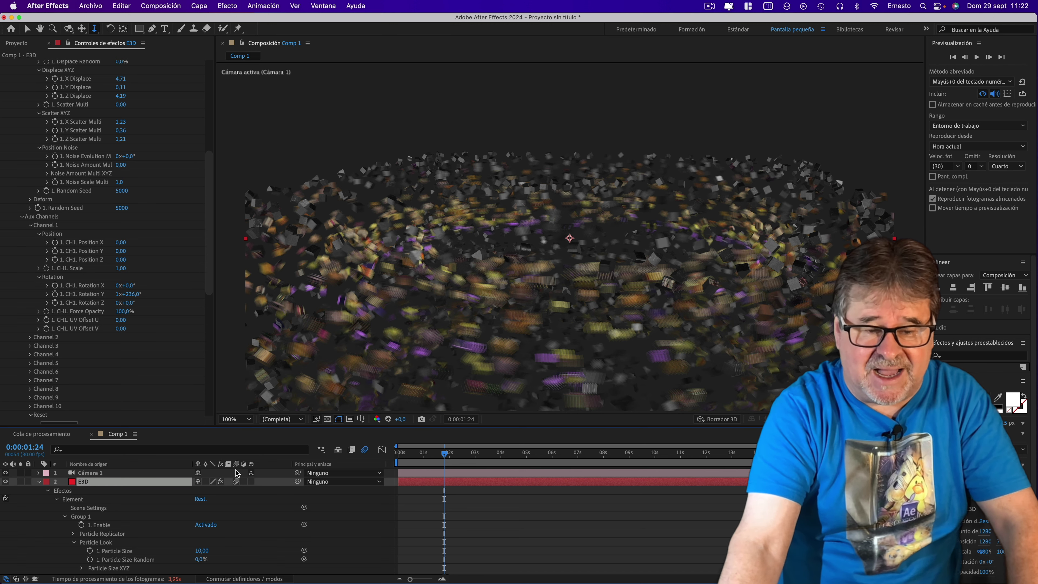
{"action": "left_click", "coordinate": [237, 482]}
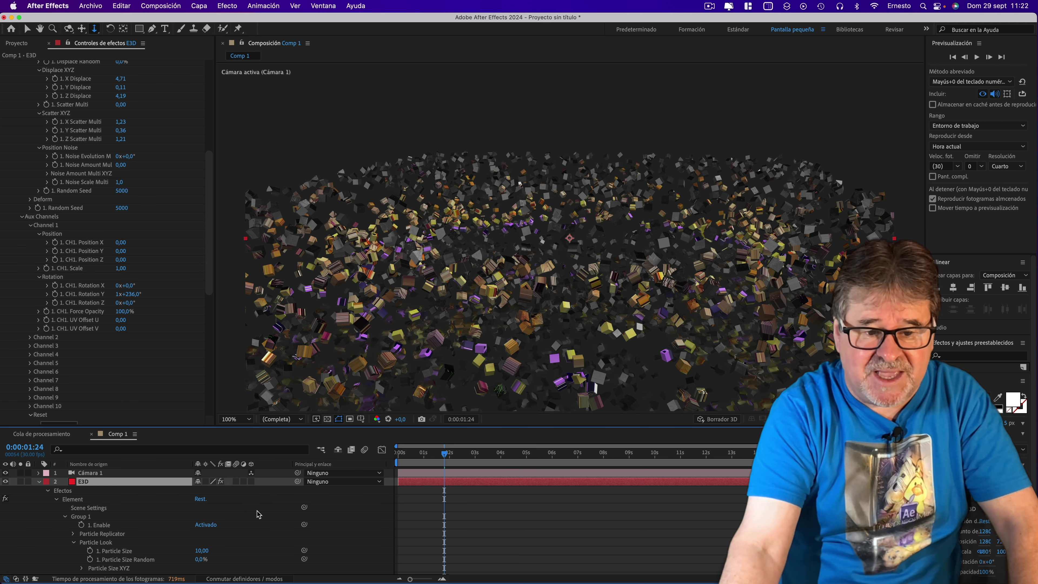
{"action": "left_click", "coordinate": [234, 580]}
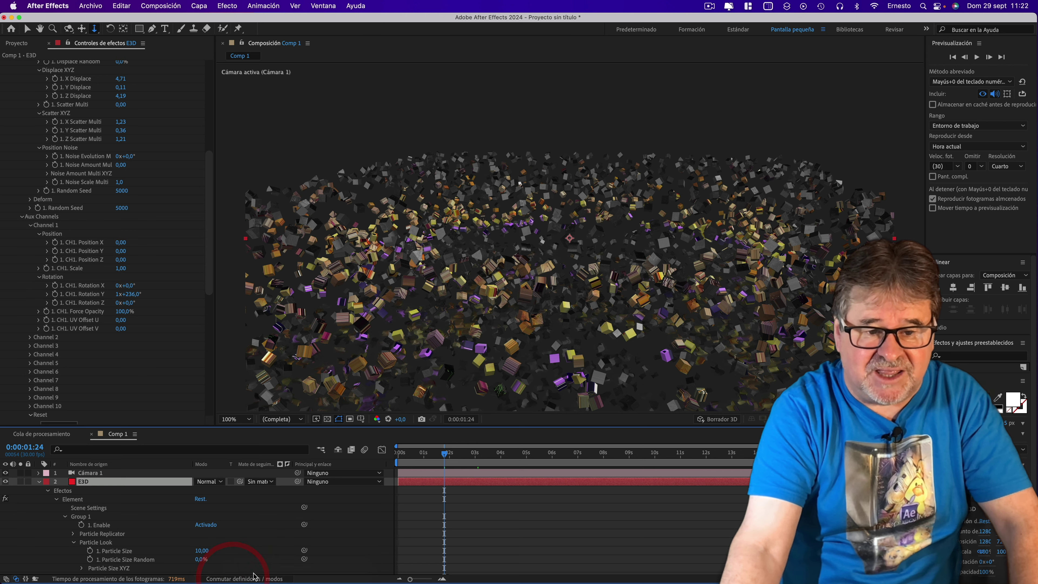
{"action": "left_click", "coordinate": [235, 580]}
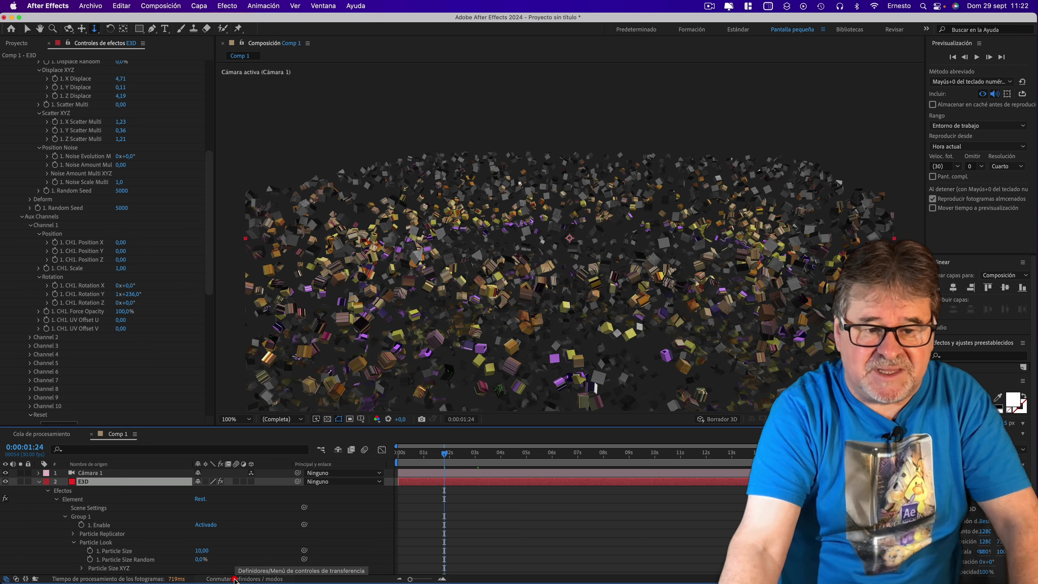
{"action": "left_click", "coordinate": [236, 482]}
Check the blurred burst at 2:19 and 3:26, switch composition motion blur off, and go to 6:07
{"action": "left_click", "coordinate": [466, 456]}
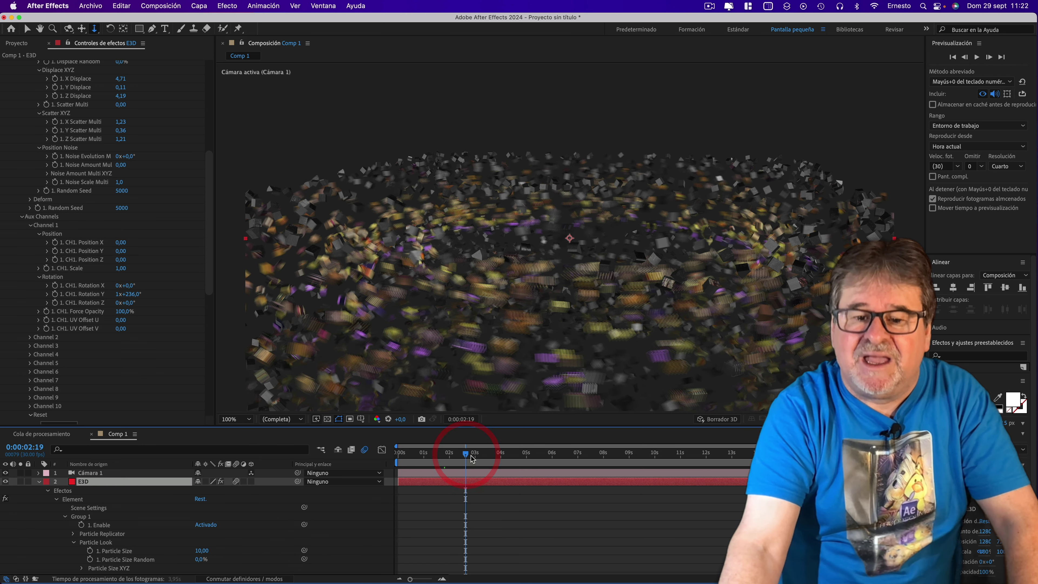
{"action": "left_click", "coordinate": [496, 459]}
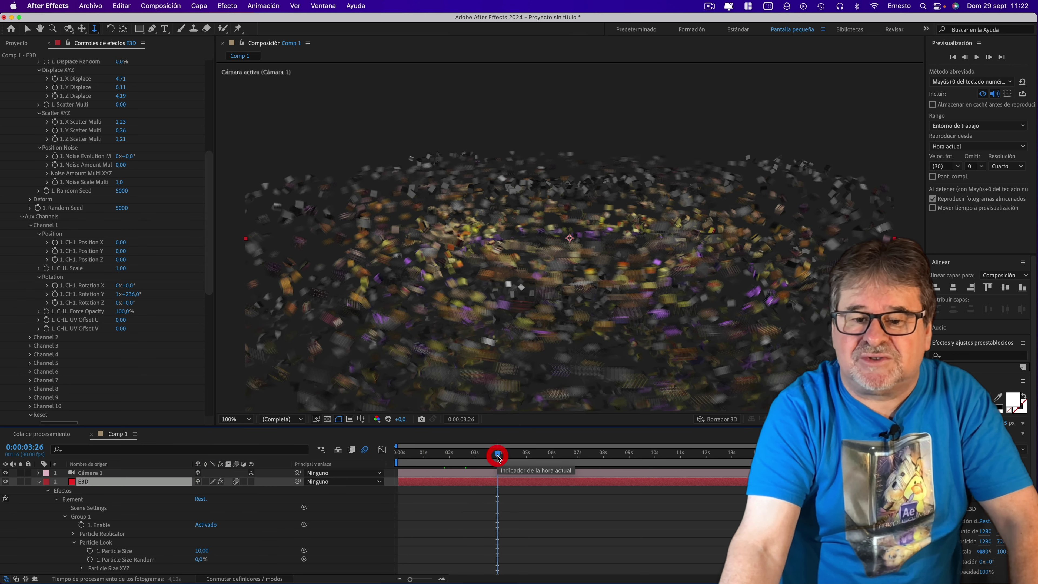
{"action": "left_click", "coordinate": [365, 450]}
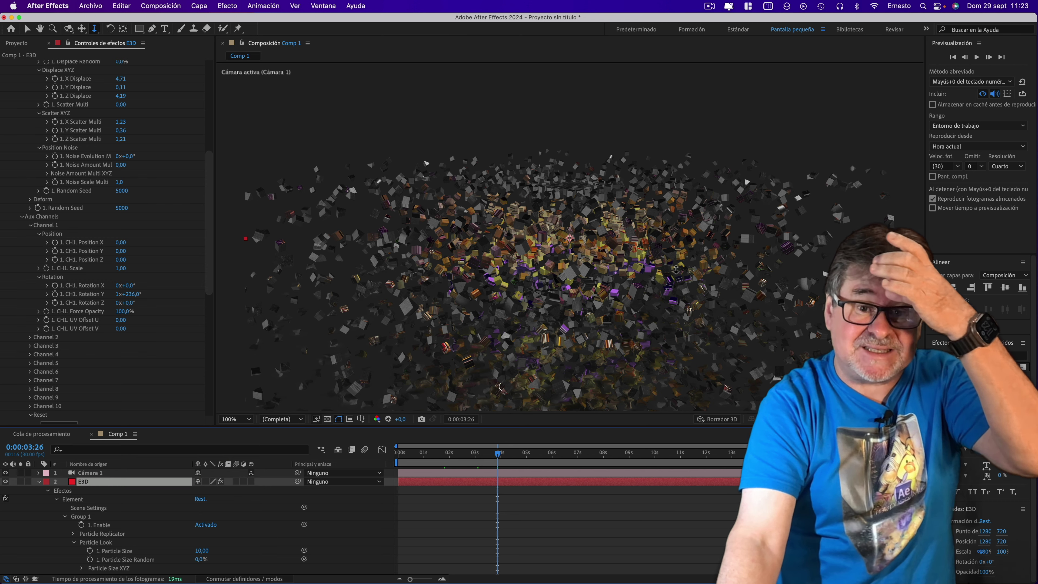
{"action": "left_click", "coordinate": [559, 452]}
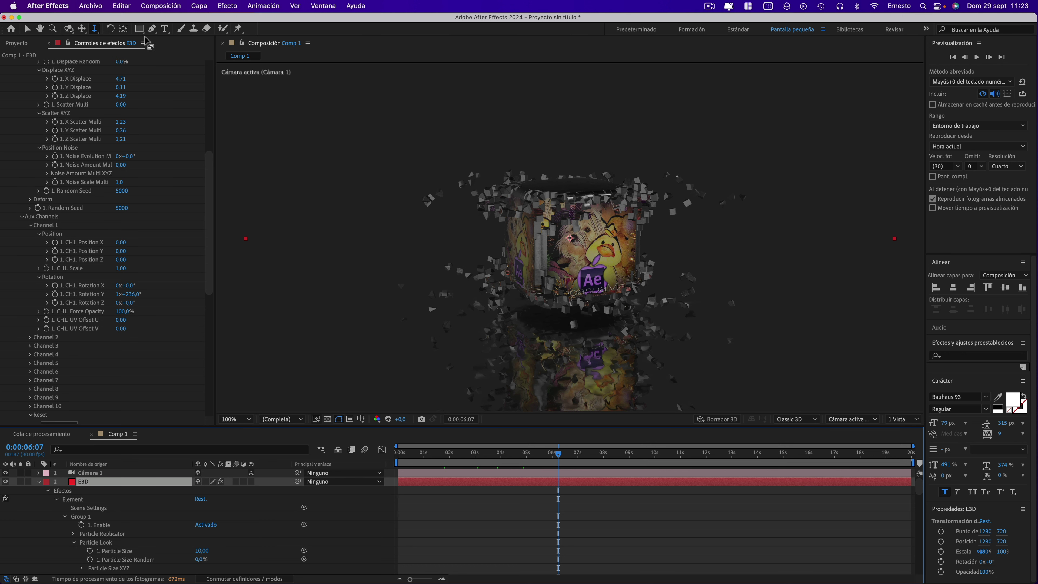
Open the Import File dialog at T5_DATOS > Cosas para After Effects 4 > FOOTAGE
{"action": "left_click", "coordinate": [90, 5]}
{"action": "mouse_move", "coordinate": [102, 155]}
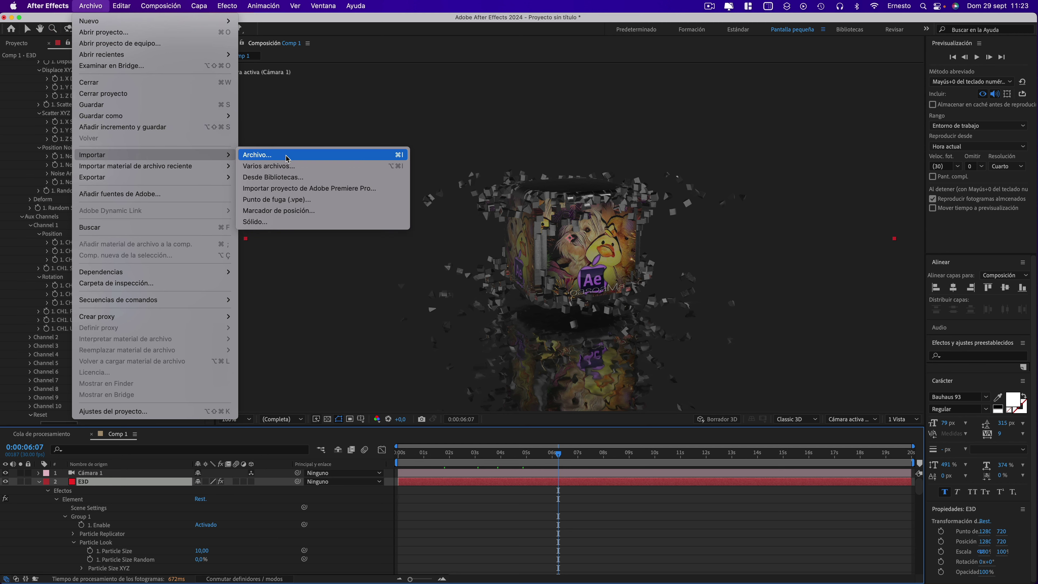
{"action": "left_click", "coordinate": [290, 158]}
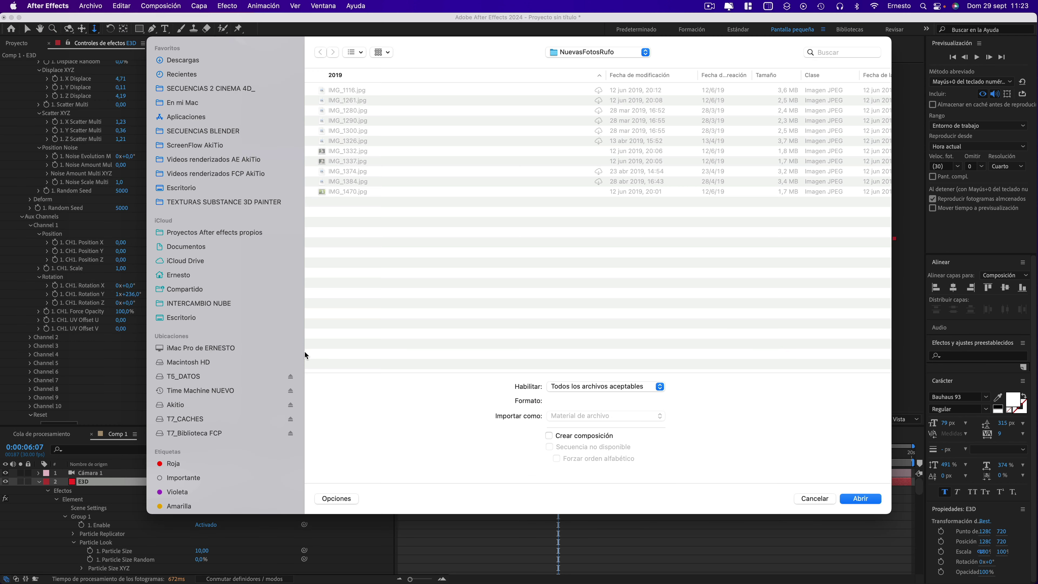
{"action": "left_click", "coordinate": [185, 403]}
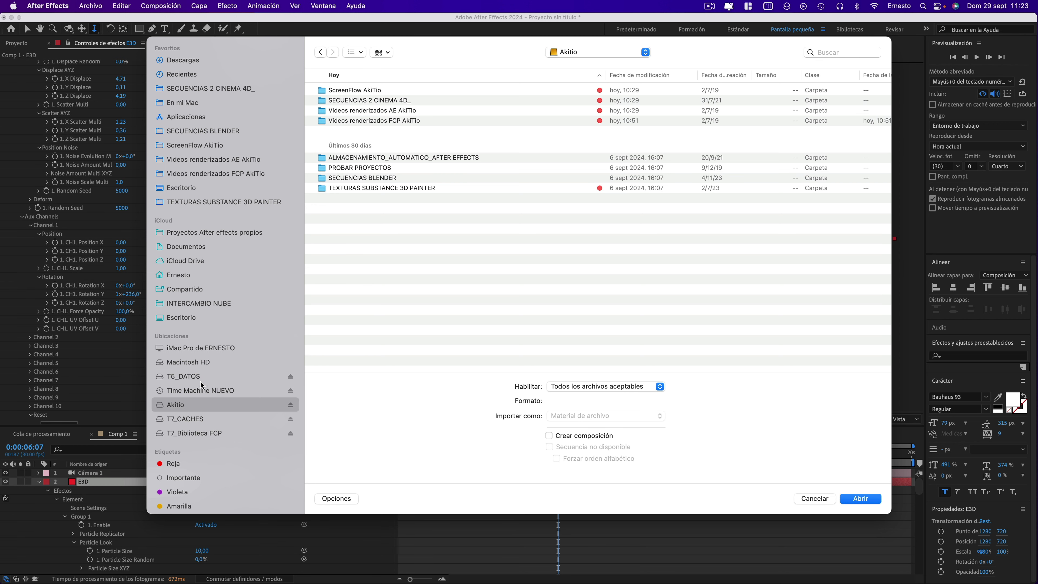
{"action": "left_click", "coordinate": [185, 376]}
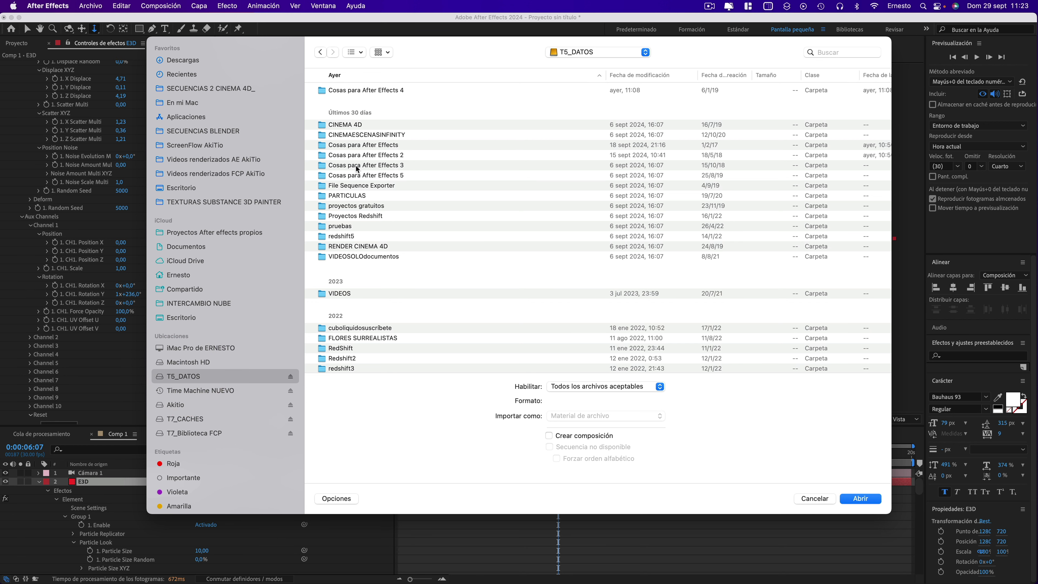
{"action": "double_click", "coordinate": [385, 90]}
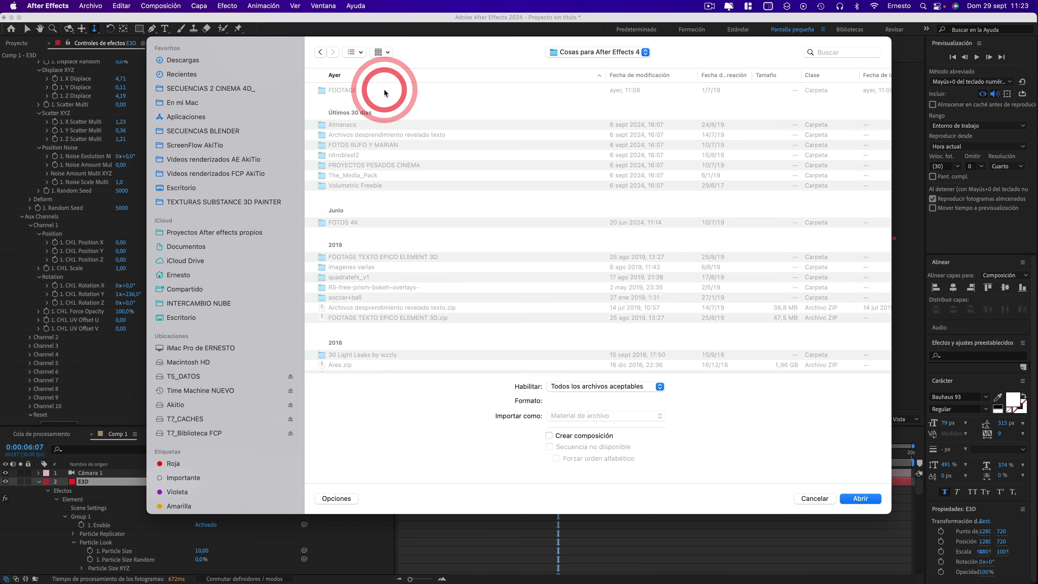
{"action": "double_click", "coordinate": [343, 90]}
{"action": "left_click", "coordinate": [359, 90]}
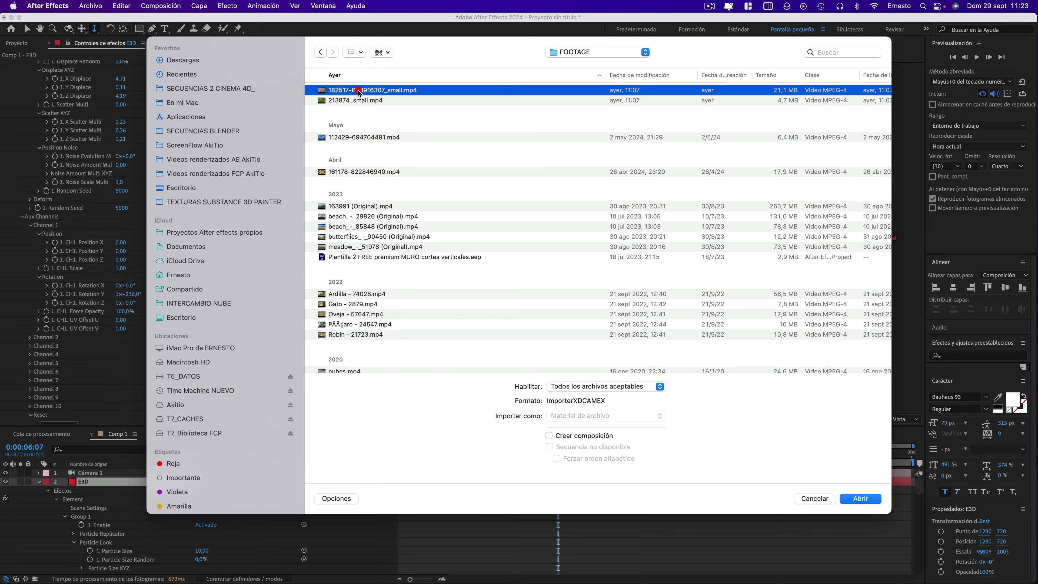
{"action": "key", "text": "space"}
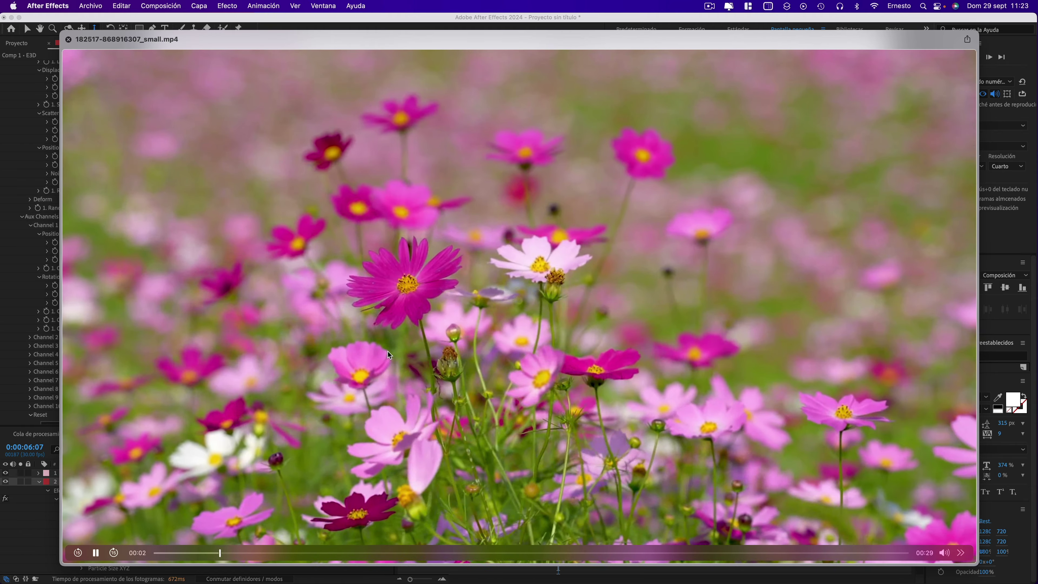
{"action": "key", "text": "space"}
{"action": "left_click", "coordinate": [360, 101]}
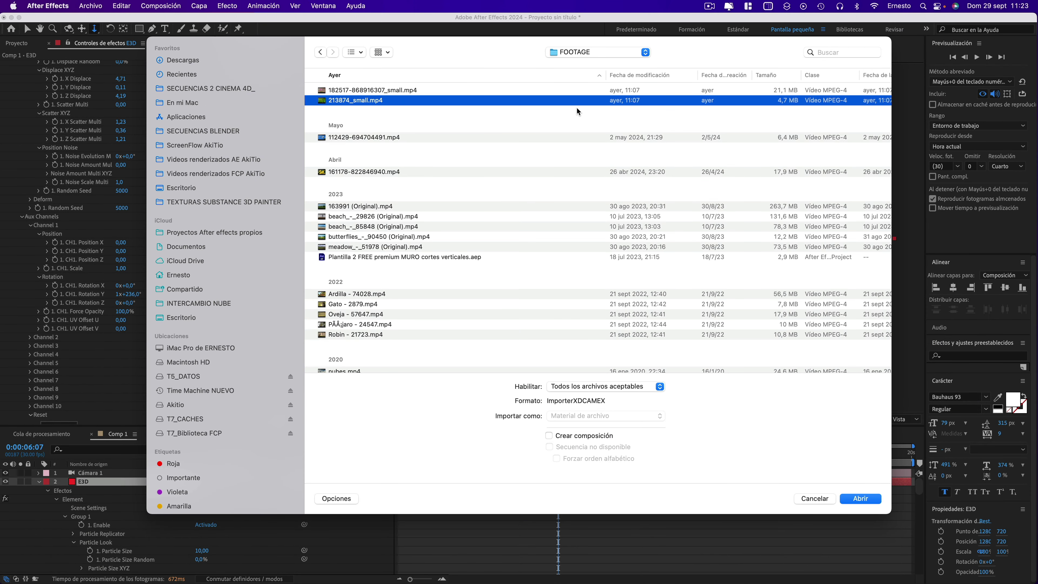
{"action": "key", "text": "space"}
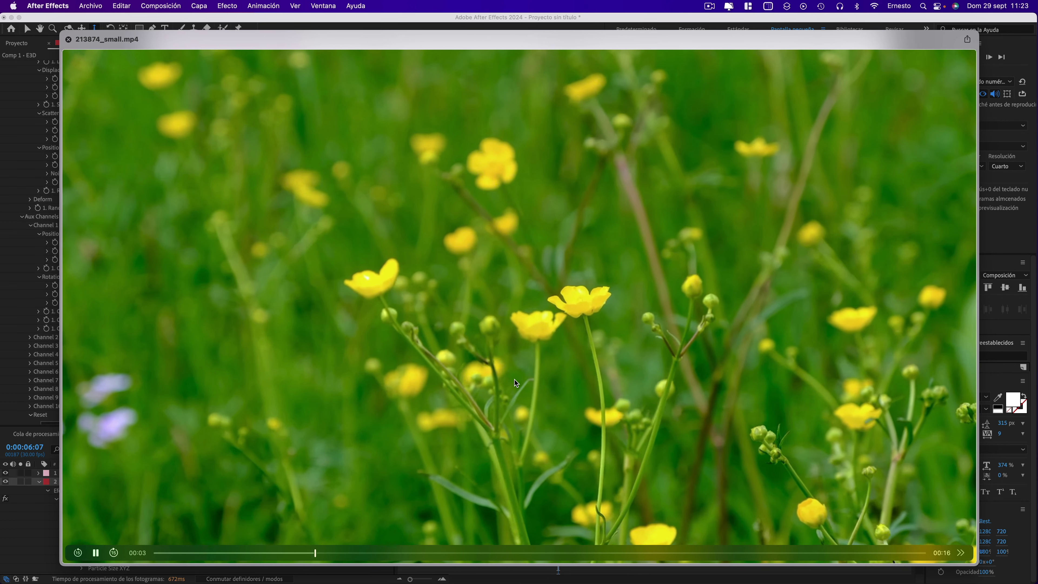
{"action": "key", "text": "space"}
Preview 112429-694704491.mp4 and the 161178-822846940.mp4 daisy clip, then import all four flower clips
{"action": "left_click", "coordinate": [358, 140]}
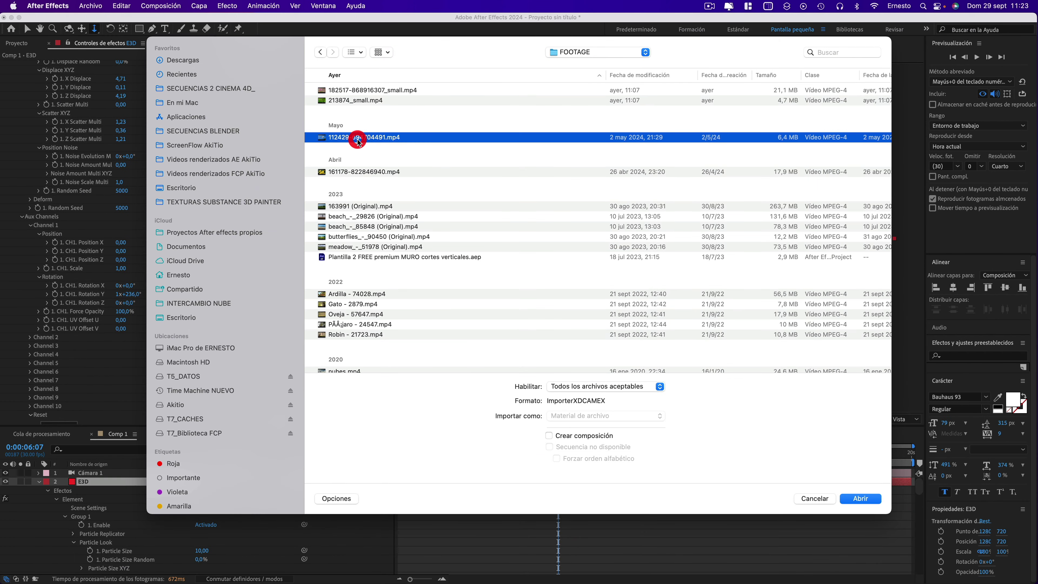
{"action": "key", "text": "space"}
{"action": "key", "text": "space"}
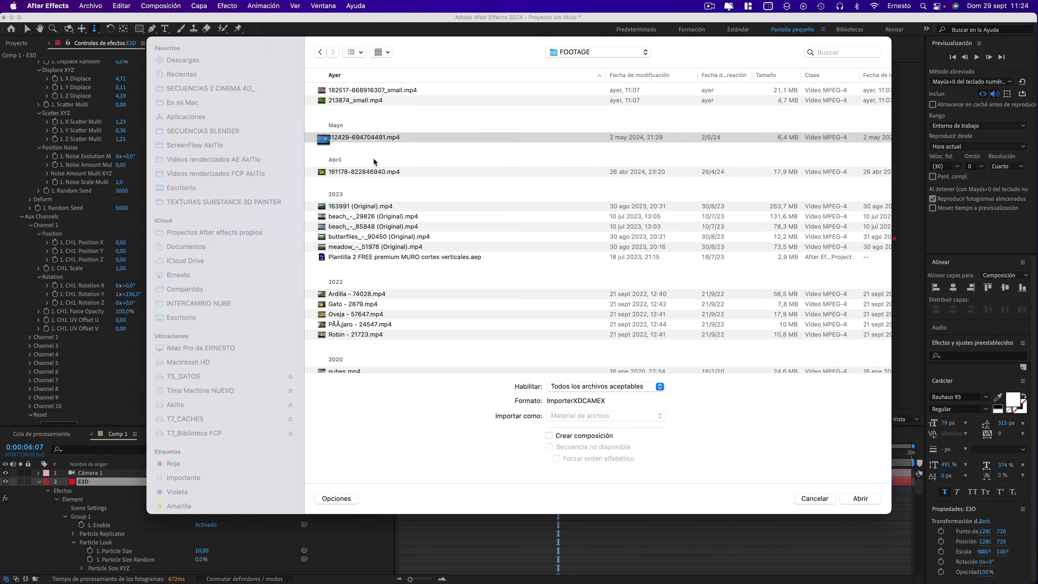
{"action": "left_click", "coordinate": [354, 173]}
{"action": "key", "text": "space"}
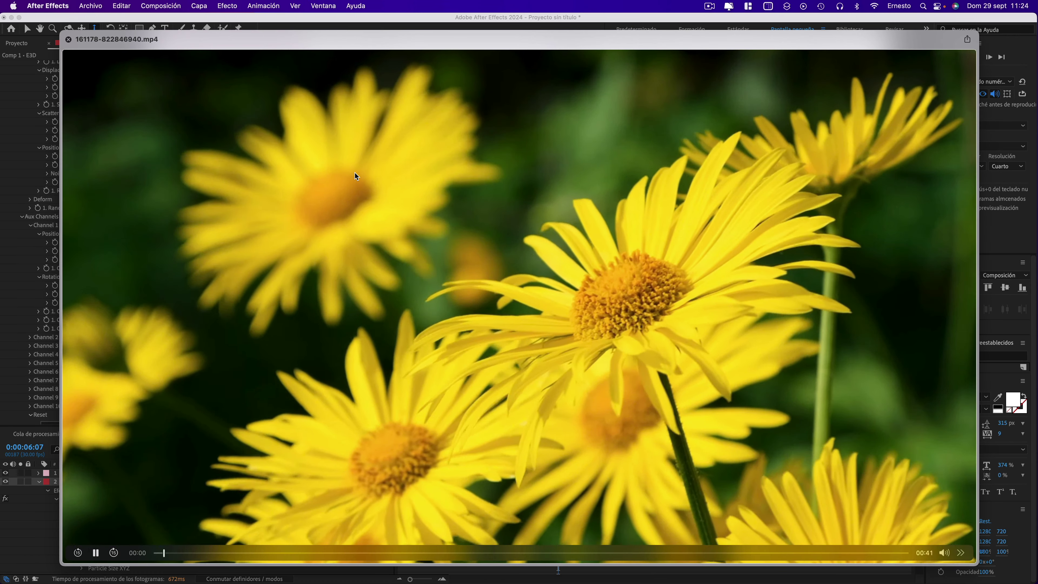
{"action": "key", "text": "space"}
{"action": "left_click", "coordinate": [363, 93], "text": "shift"}
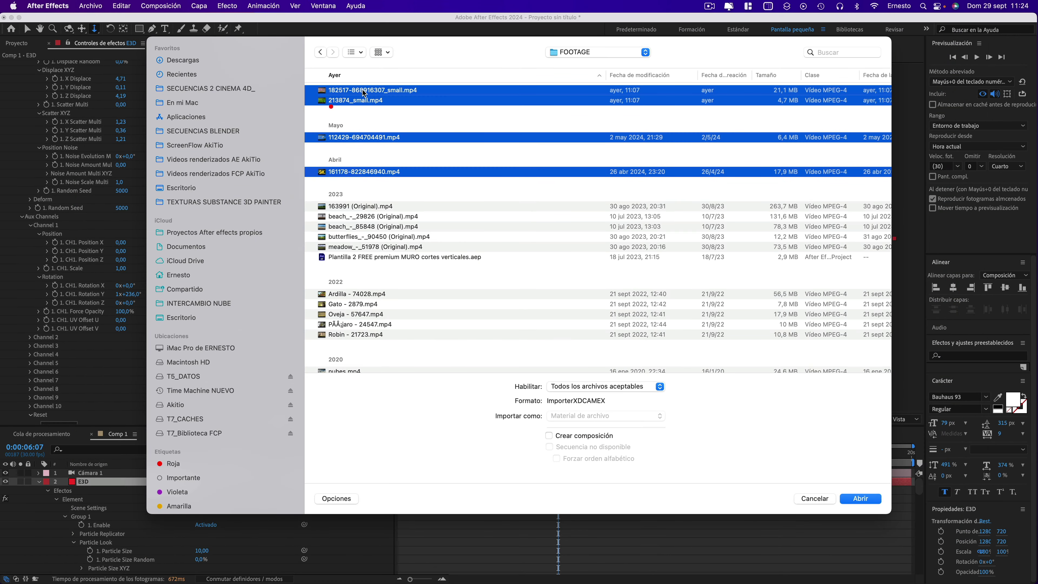
{"action": "left_click", "coordinate": [860, 498]}
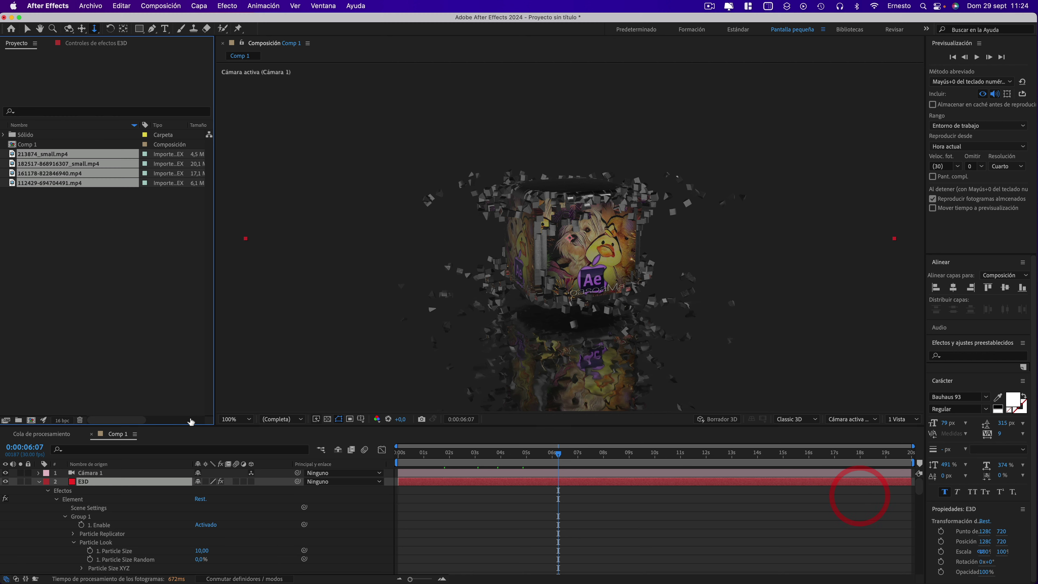
{"action": "left_click", "coordinate": [132, 257]}
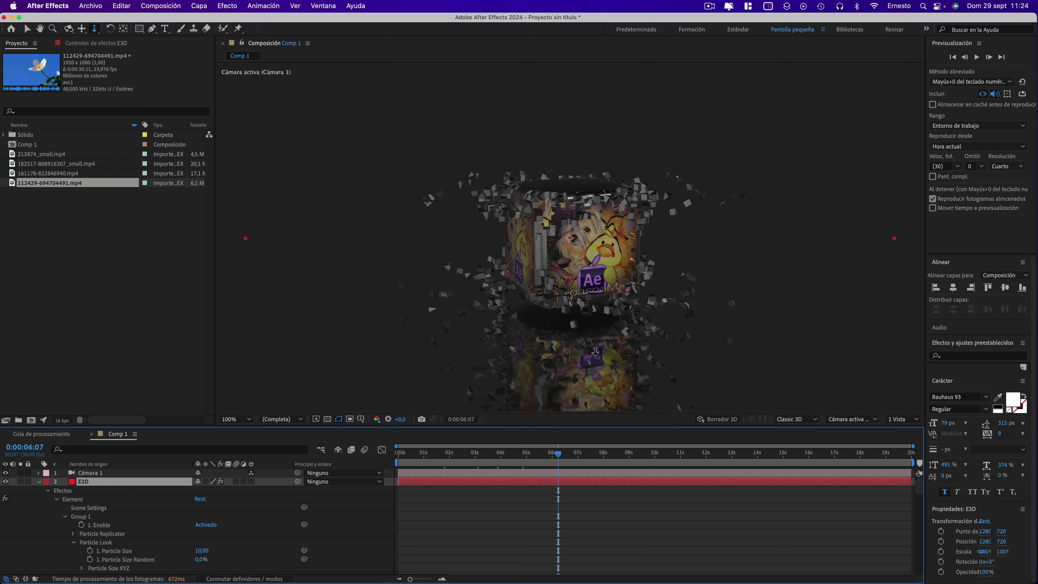
{"action": "left_click", "coordinate": [39, 482]}
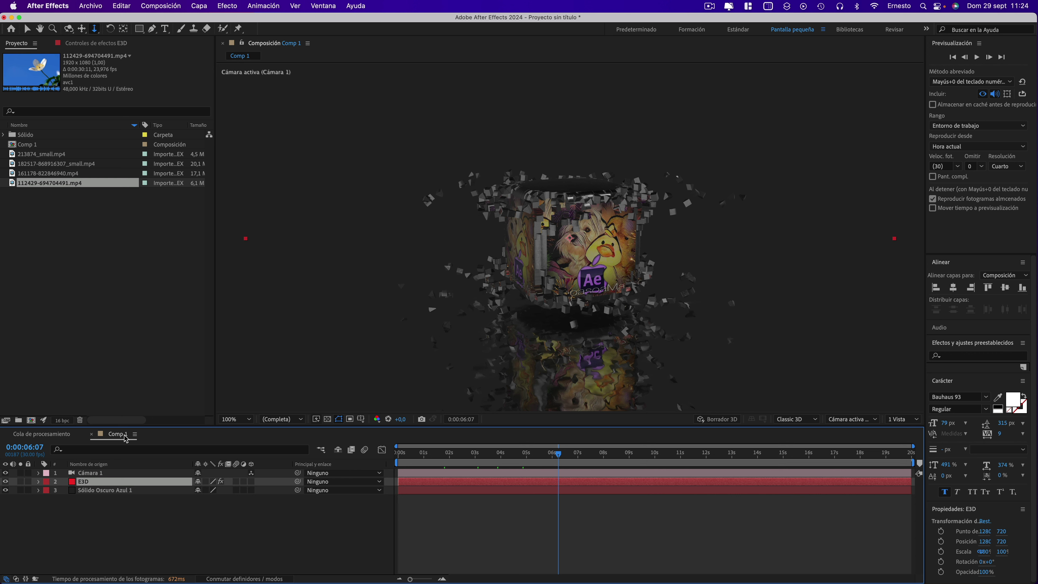
{"action": "left_click", "coordinate": [34, 184]}
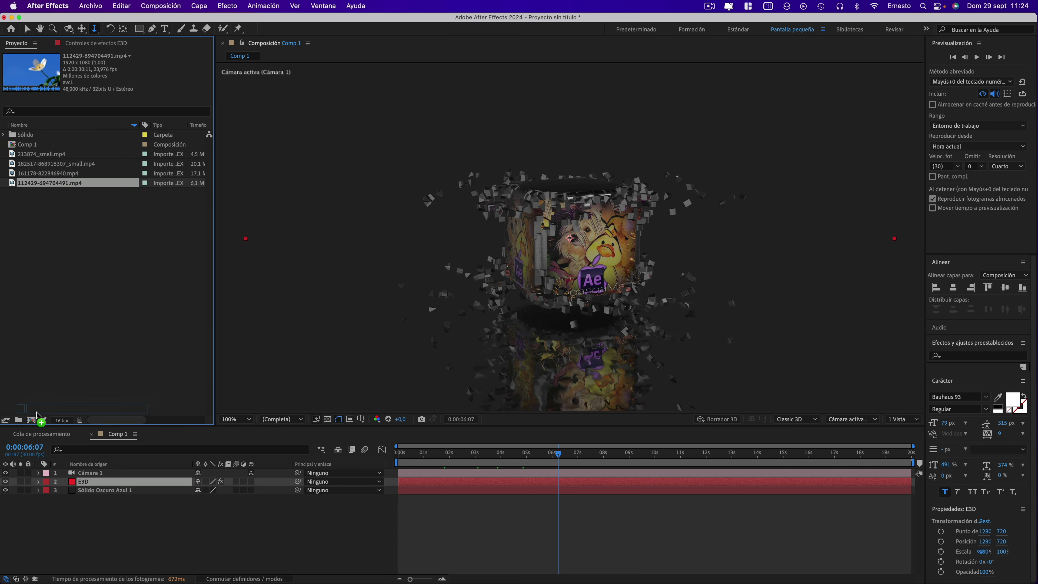
{"action": "left_click_drag", "start_coordinate": [37, 414], "coordinate": [32, 421]}
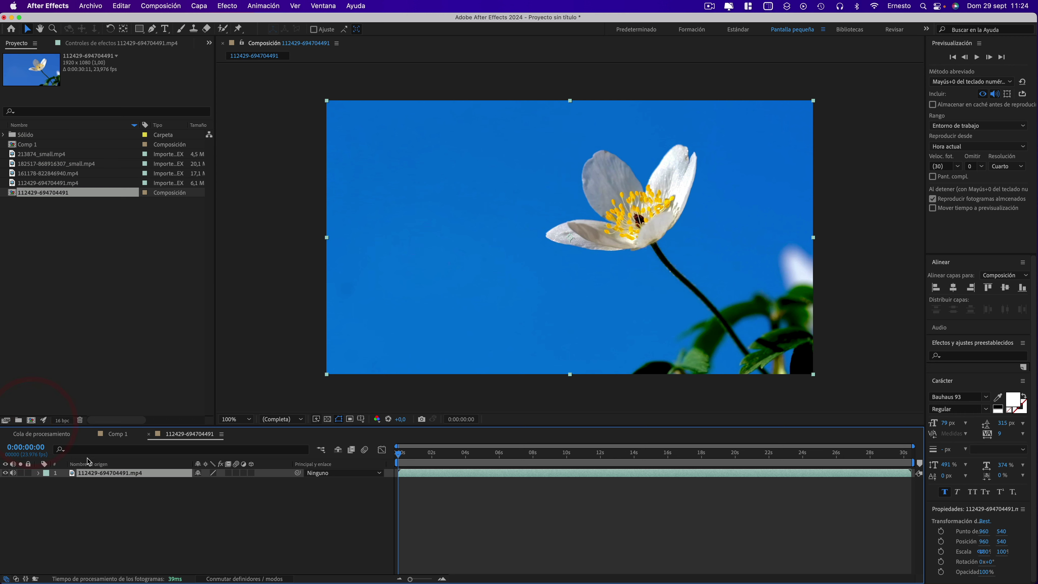
{"action": "left_click", "coordinate": [116, 436]}
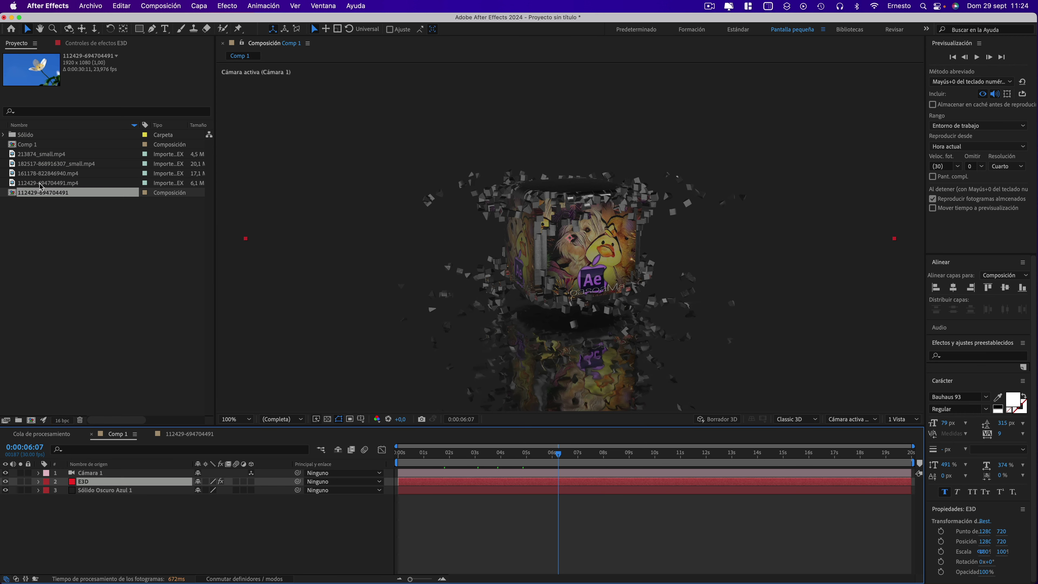
{"action": "left_click", "coordinate": [50, 173]}
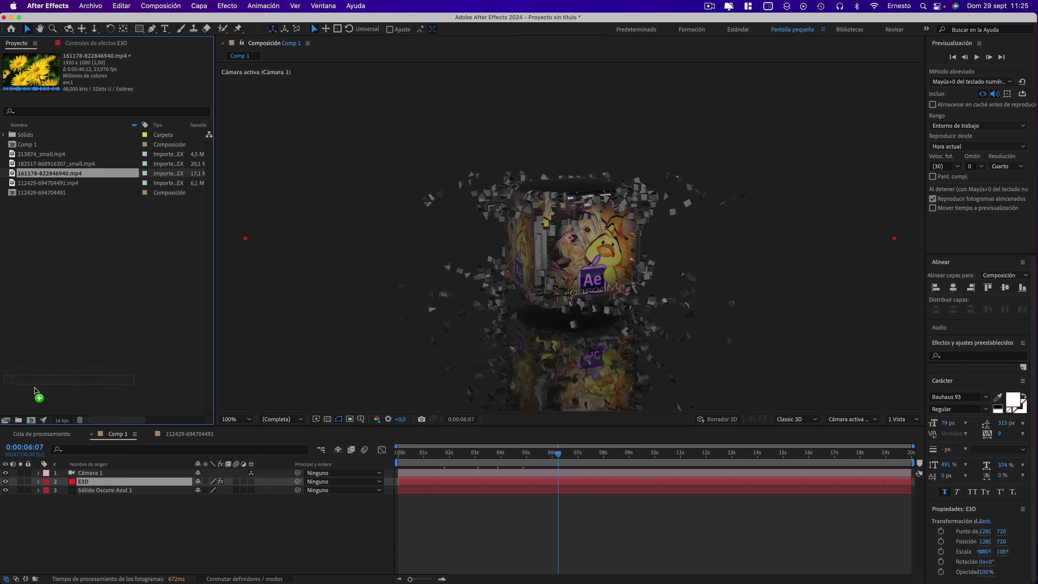
{"action": "left_click_drag", "start_coordinate": [32, 423], "coordinate": [32, 421]}
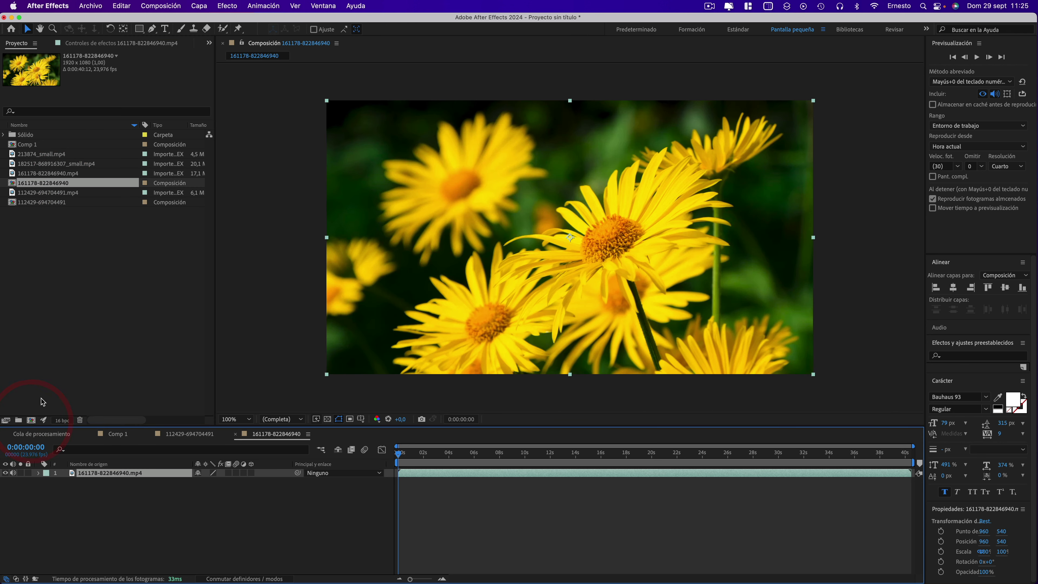
{"action": "left_click", "coordinate": [114, 434]}
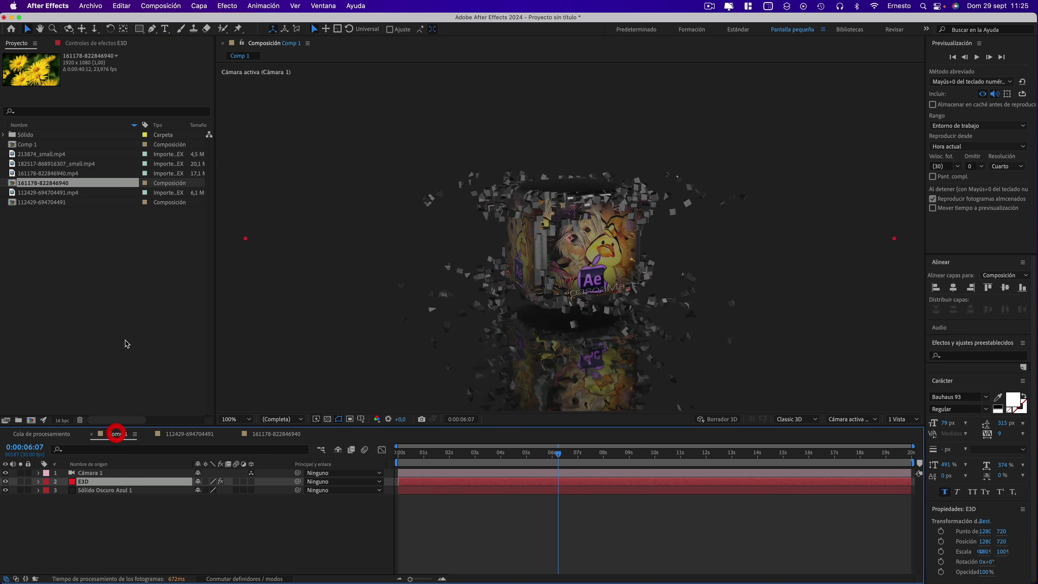
{"action": "left_click", "coordinate": [46, 164]}
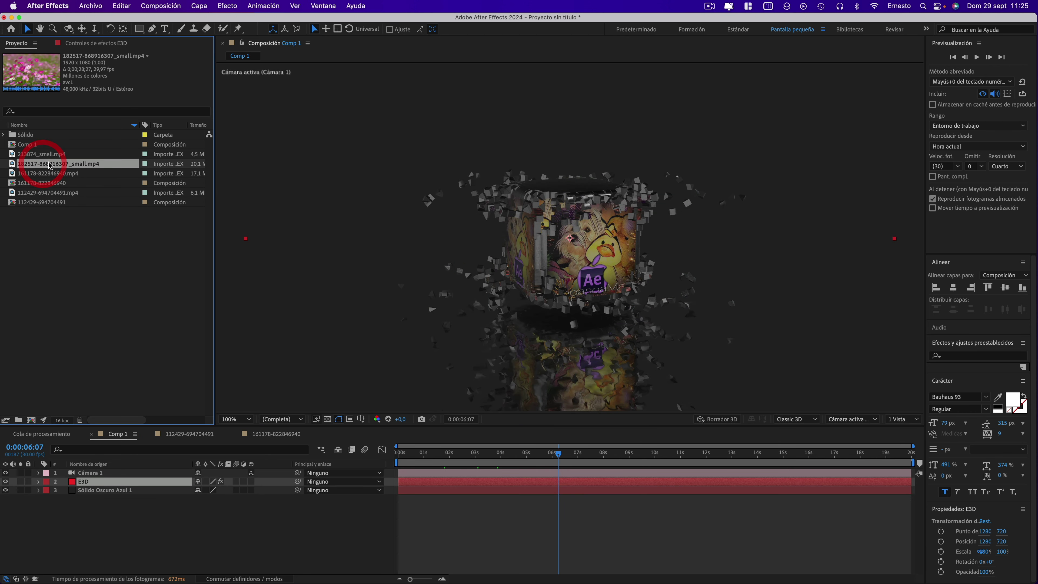
{"action": "left_click_drag", "start_coordinate": [81, 438], "coordinate": [32, 421]}
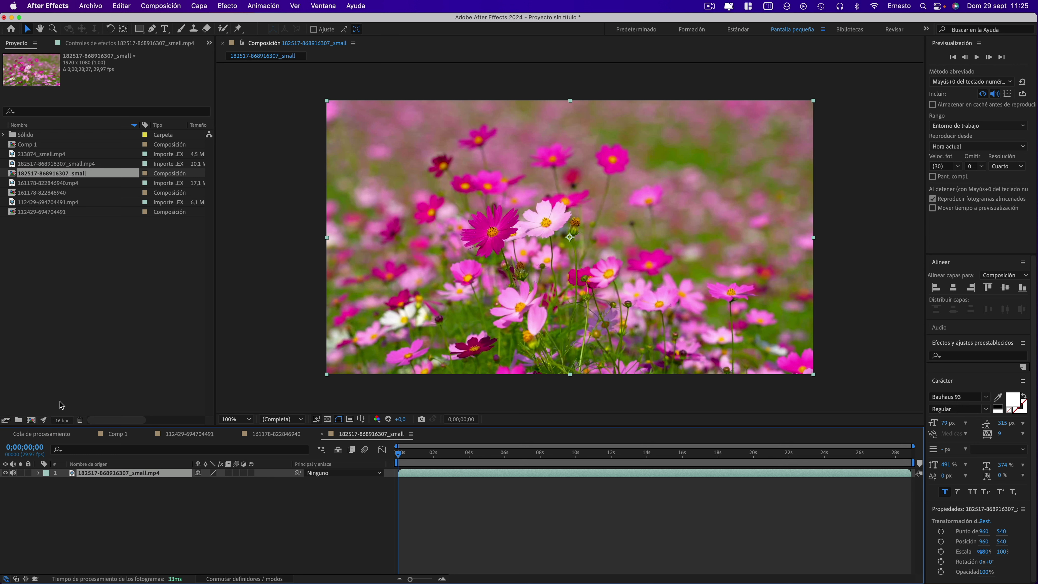
{"action": "left_click", "coordinate": [107, 439]}
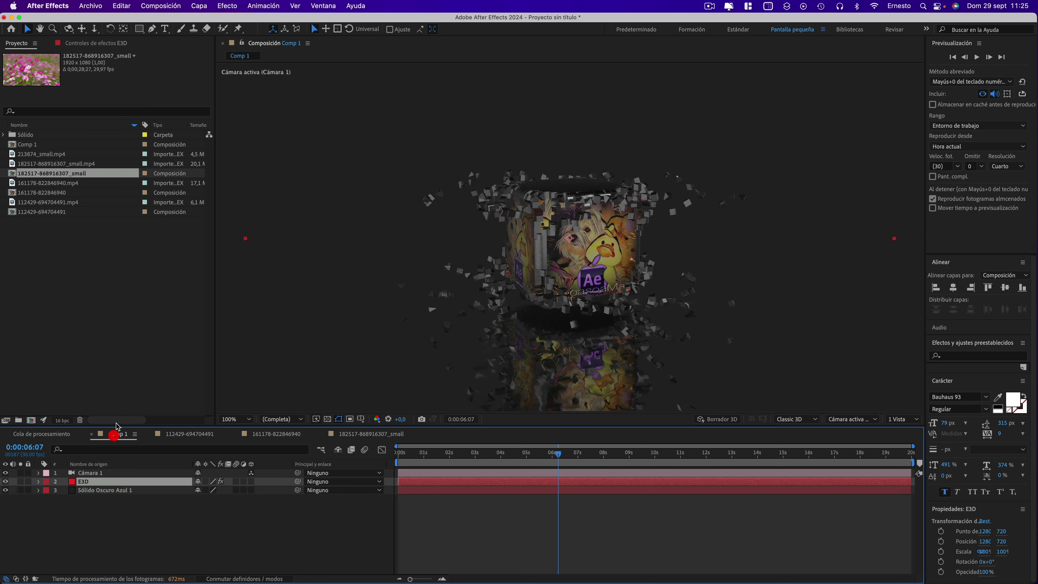
{"action": "left_click", "coordinate": [42, 155]}
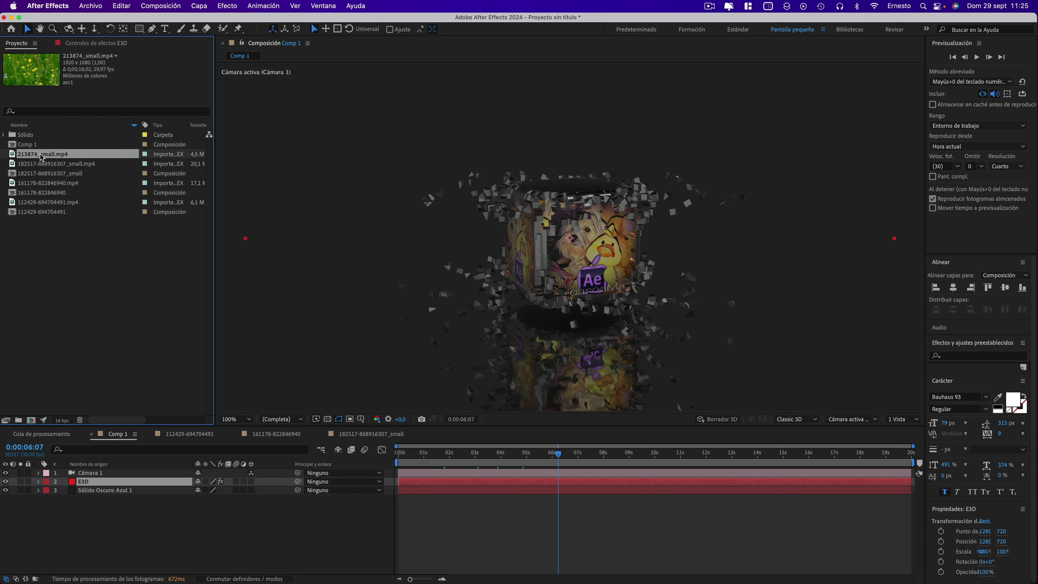
{"action": "left_click_drag", "start_coordinate": [42, 156], "coordinate": [45, 163]}
{"action": "left_click_drag", "start_coordinate": [33, 424], "coordinate": [36, 425]}
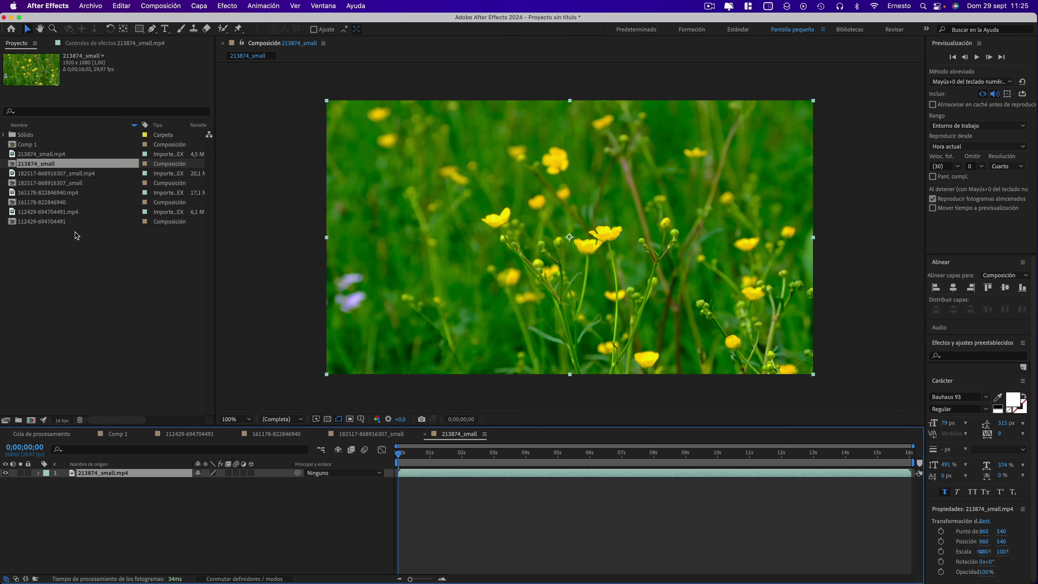
{"action": "left_click", "coordinate": [118, 434]}
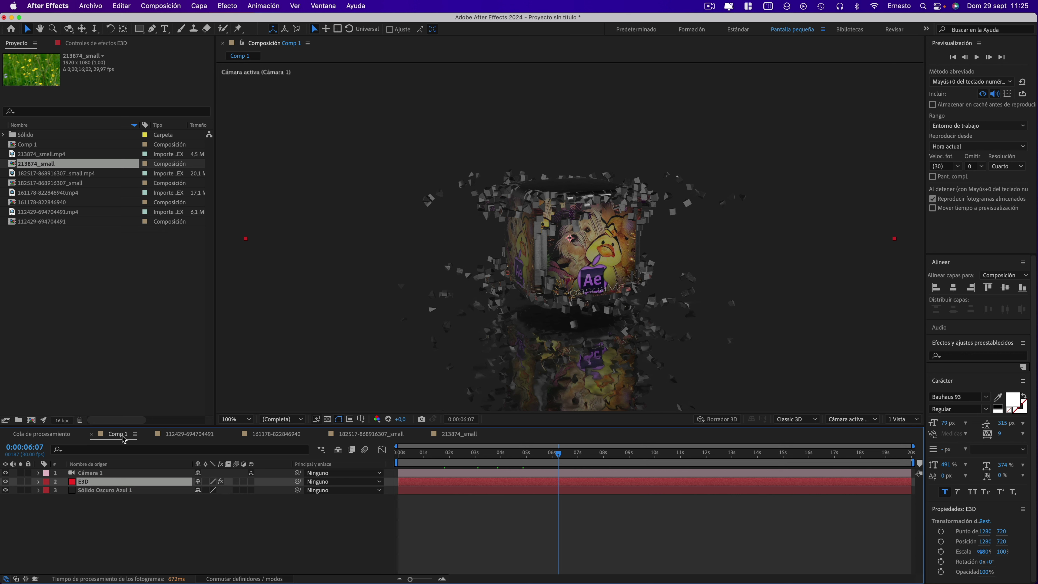
Place the four flower compositions into the Comp 1 timeline and hide them
{"action": "left_click", "coordinate": [29, 221]}
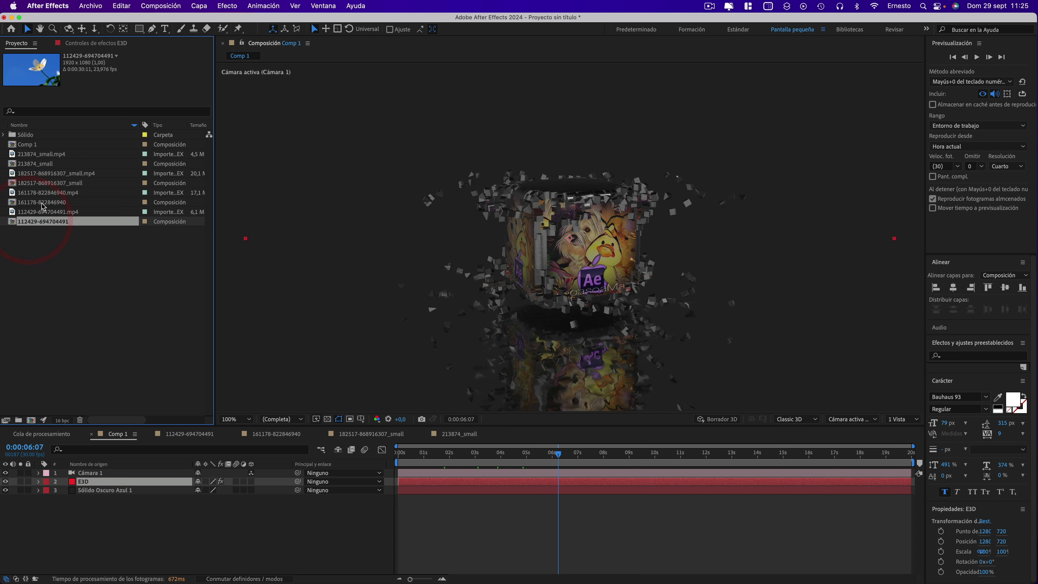
{"action": "left_click", "coordinate": [40, 202], "text": "super"}
{"action": "left_click", "coordinate": [43, 183], "text": "super"}
{"action": "left_click", "coordinate": [45, 163], "text": "super"}
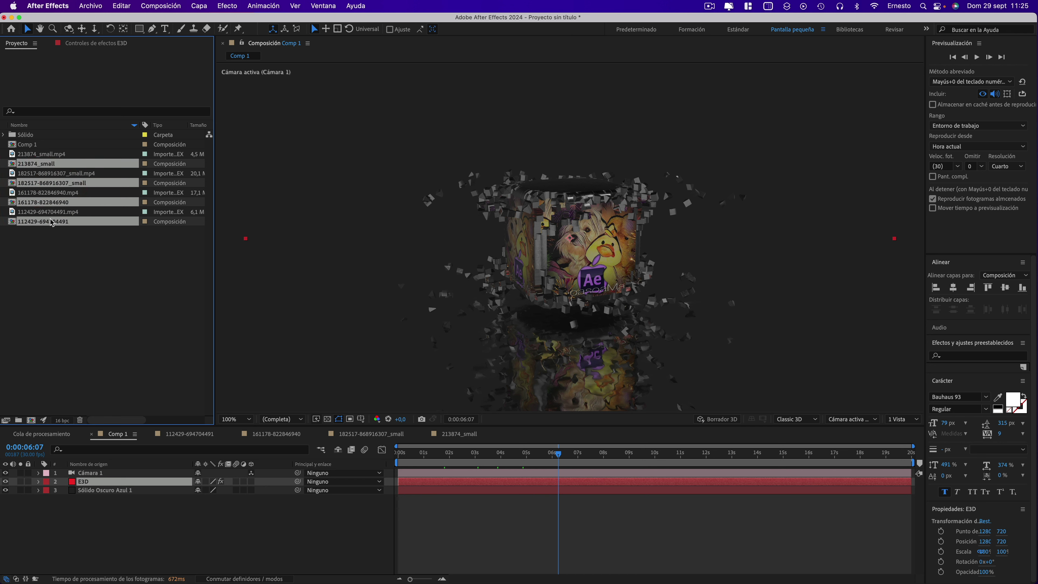
{"action": "left_click_drag", "start_coordinate": [52, 223], "coordinate": [102, 527]}
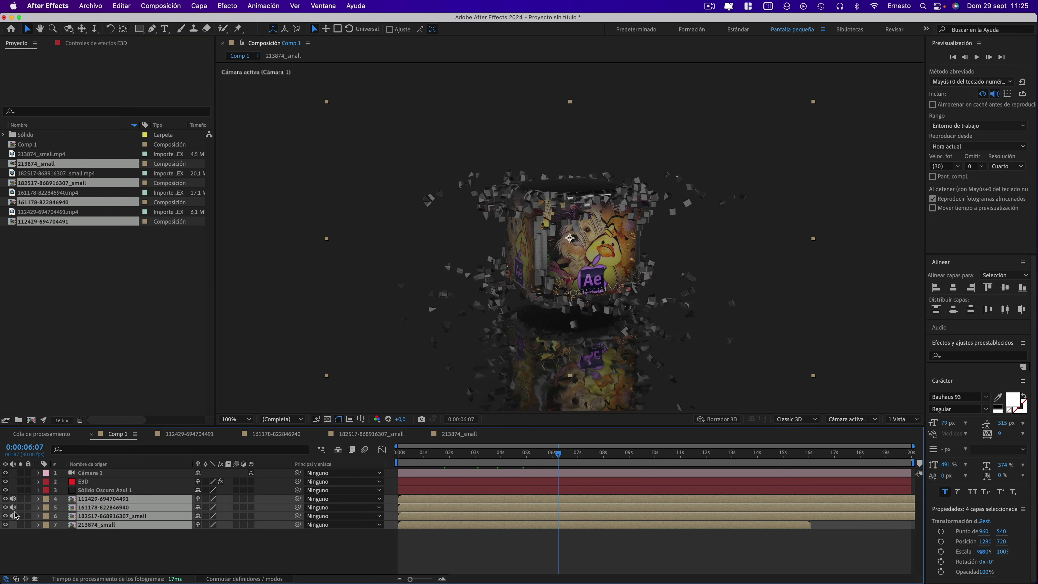
{"action": "left_click", "coordinate": [6, 500]}
{"action": "left_click", "coordinate": [88, 543]}
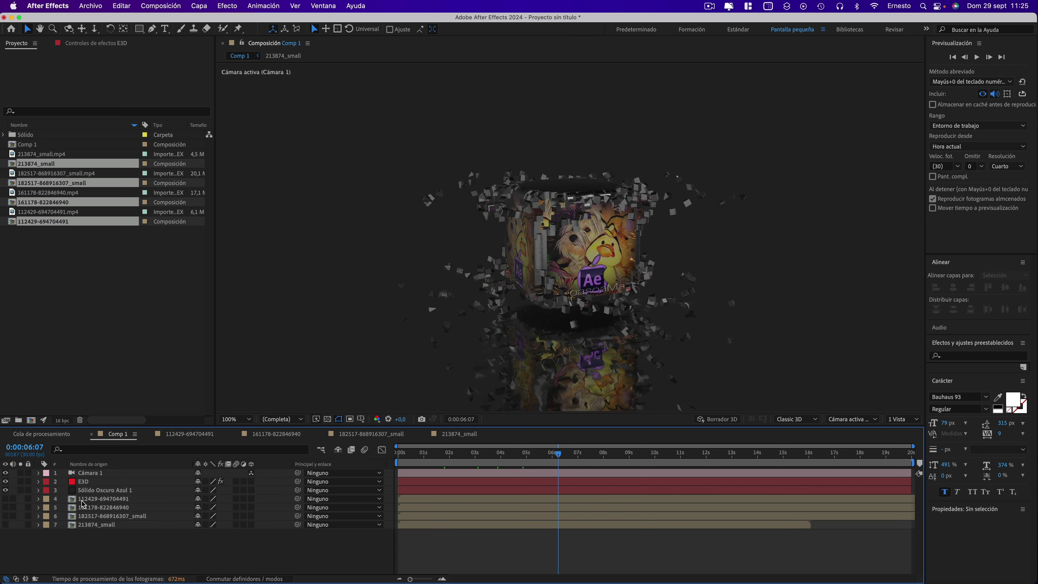
Select the E3D layer and bring up its Element effect settings
{"action": "left_click", "coordinate": [88, 482]}
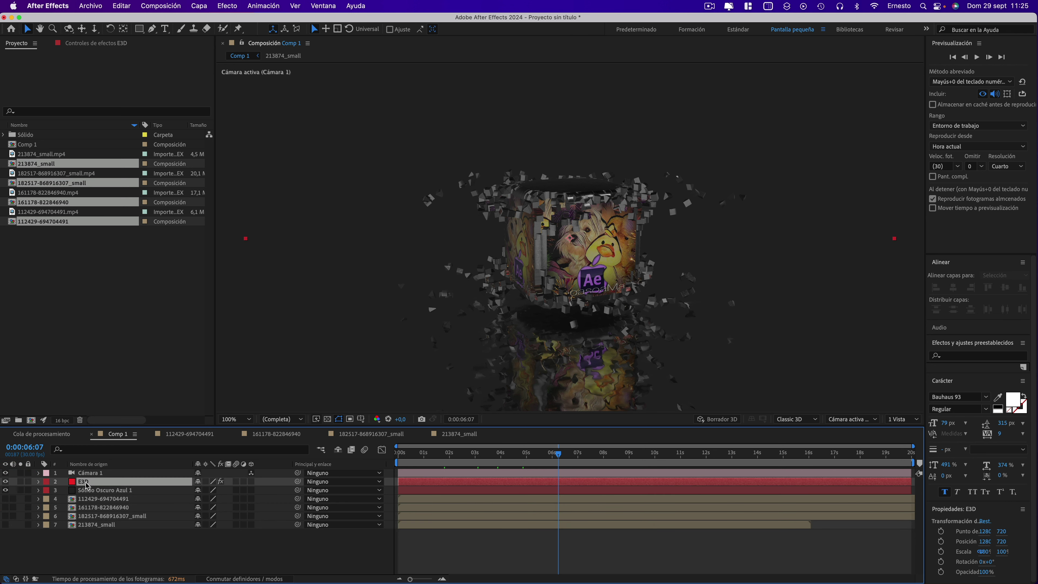
{"action": "left_click", "coordinate": [97, 43]}
{"action": "mouse_move", "coordinate": [209, 114]}
{"action": "left_mouse_down"}
{"action": "mouse_move", "coordinate": [209, 284]}
{"action": "mouse_move", "coordinate": [206, 78]}
{"action": "mouse_move", "coordinate": [205, 86]}
{"action": "left_mouse_up"}
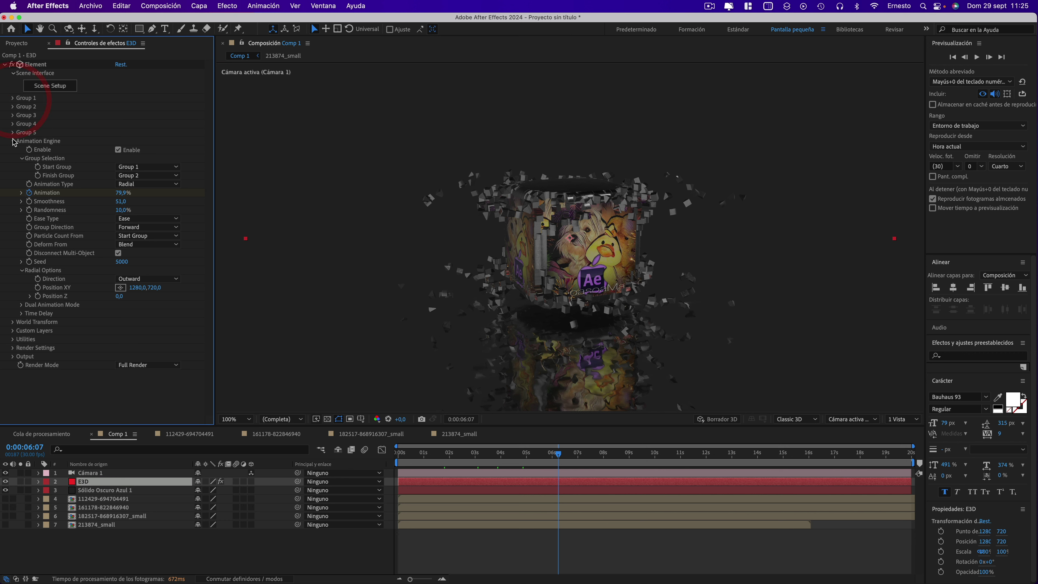
{"action": "left_click", "coordinate": [14, 141]}
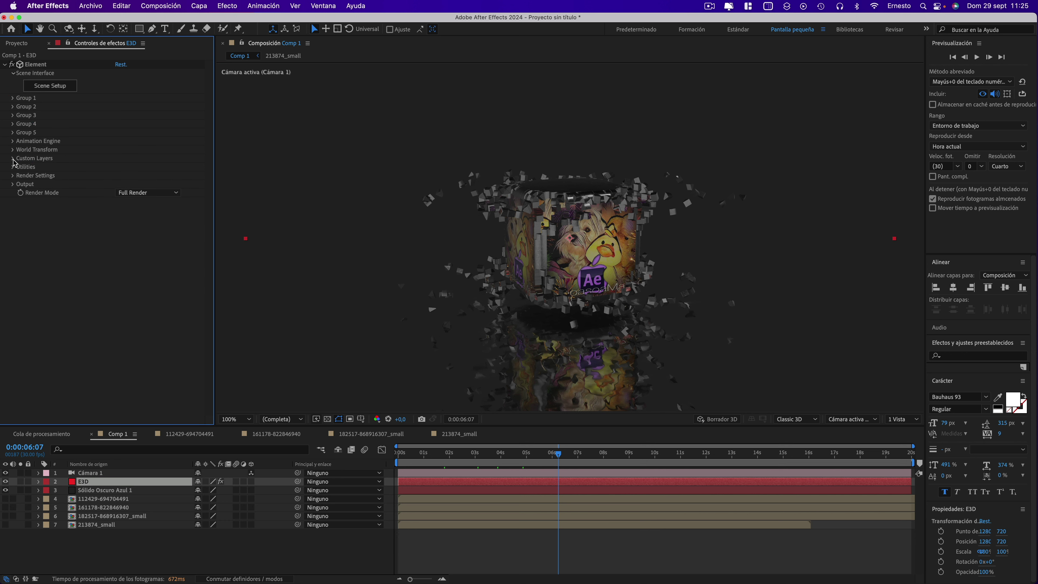
{"action": "left_click", "coordinate": [13, 158]}
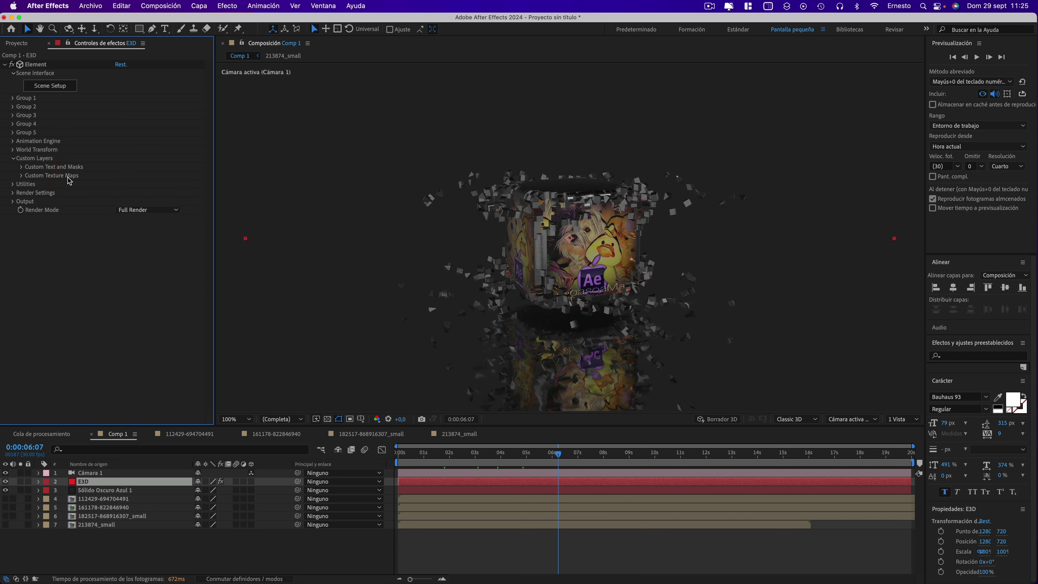
{"action": "left_click", "coordinate": [22, 175]}
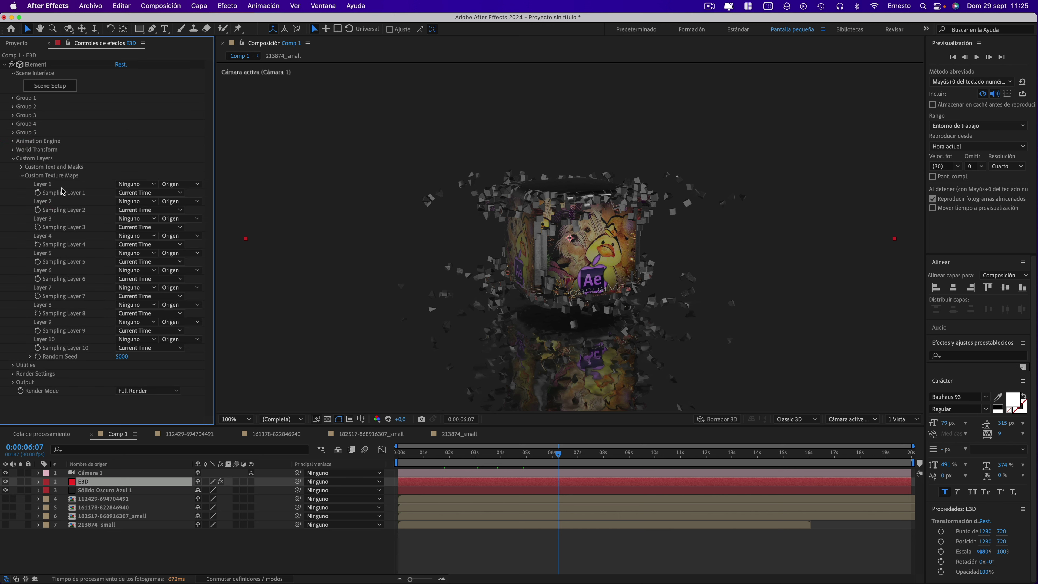
{"action": "left_click", "coordinate": [132, 185]}
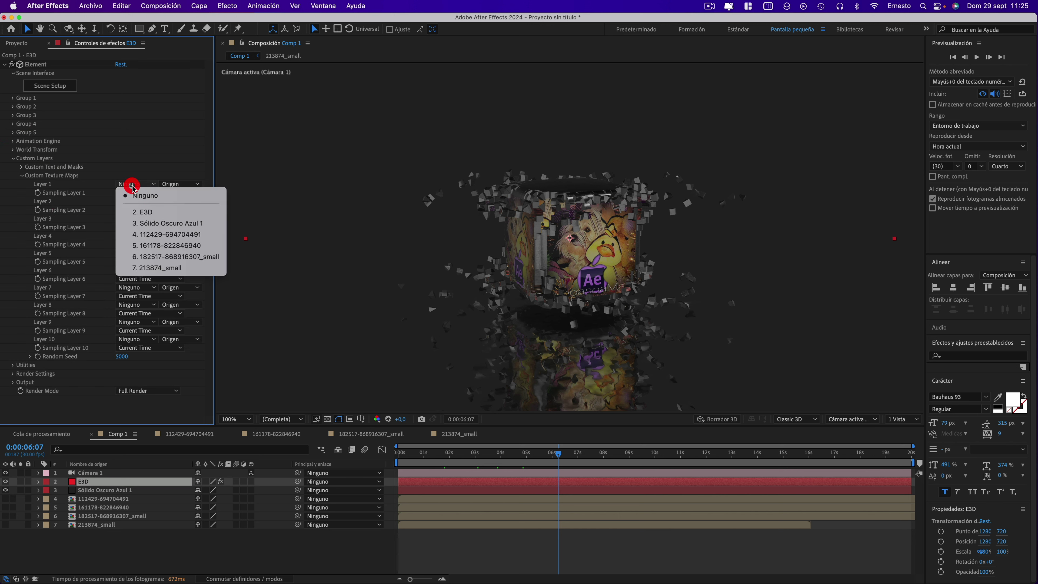
{"action": "left_click", "coordinate": [161, 269]}
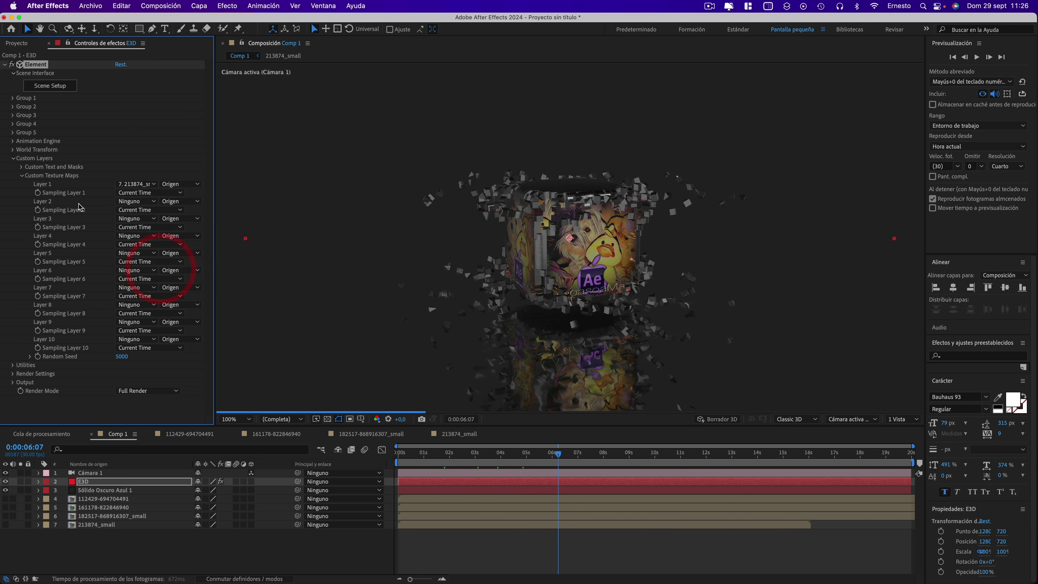
{"action": "left_click", "coordinate": [142, 203]}
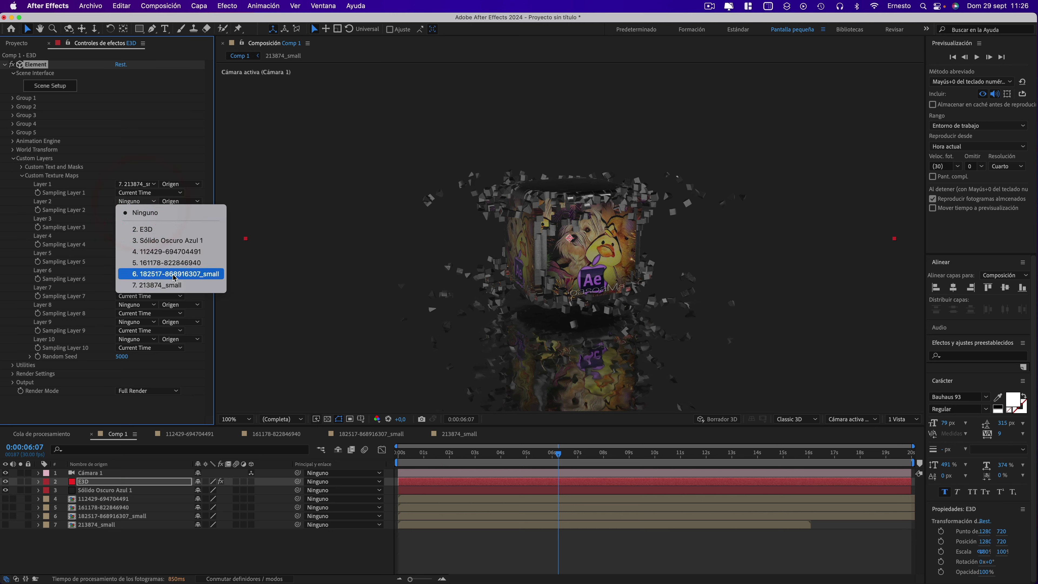
{"action": "left_click", "coordinate": [170, 272]}
{"action": "left_click", "coordinate": [132, 219]}
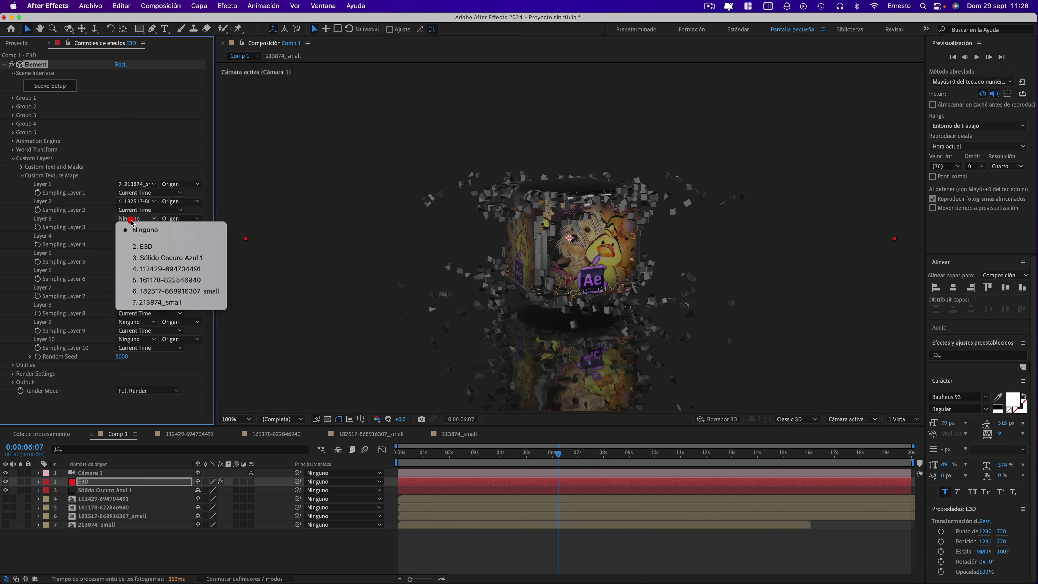
{"action": "left_click", "coordinate": [166, 280]}
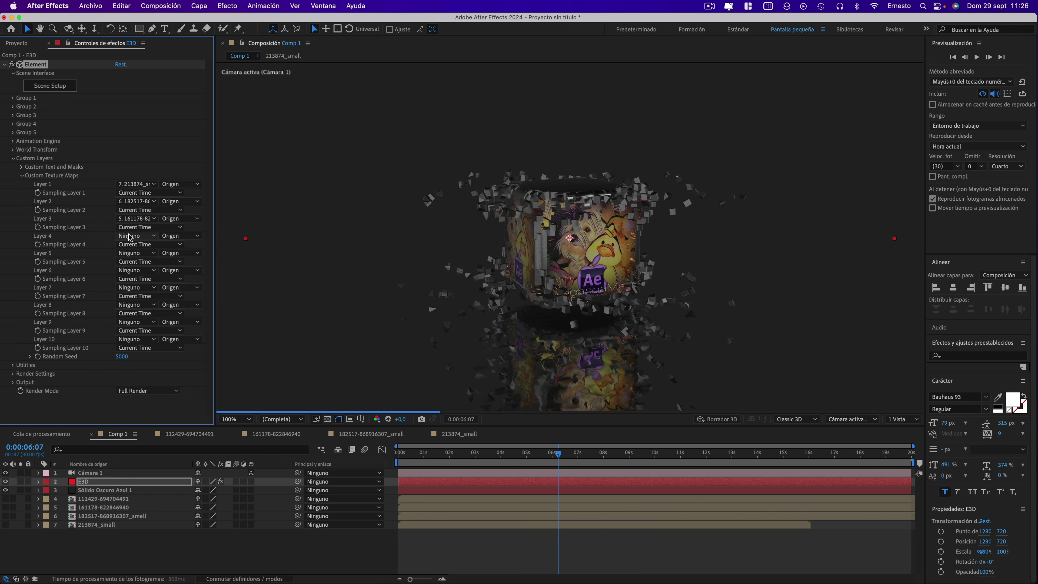
{"action": "left_click", "coordinate": [135, 237]}
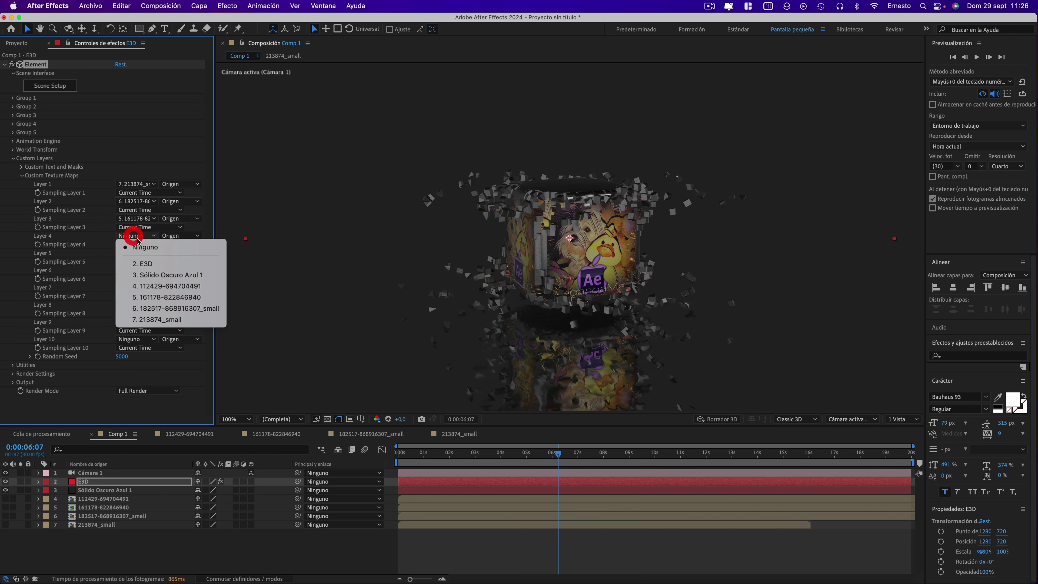
{"action": "left_click", "coordinate": [170, 286]}
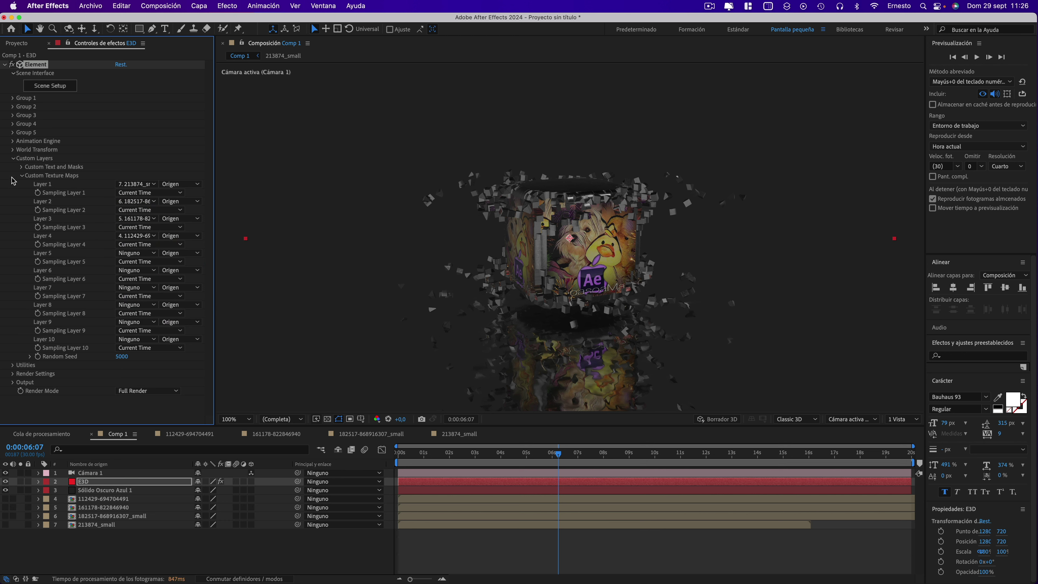
{"action": "left_click", "coordinate": [21, 176]}
{"action": "left_click", "coordinate": [49, 85]}
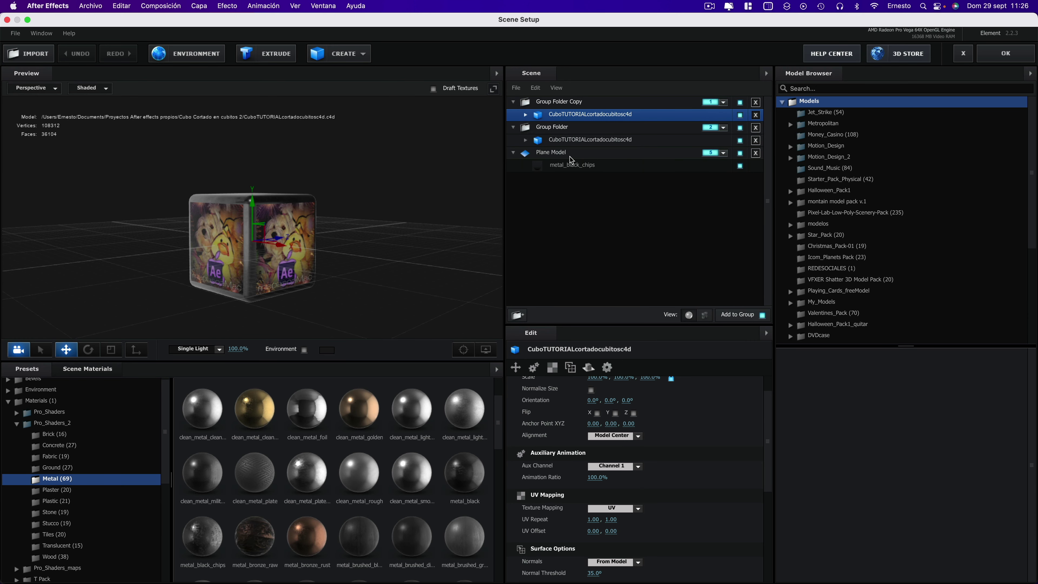
Expand the cube's material groups in Scene Setup and select Mat.4
{"action": "left_click", "coordinate": [526, 115]}
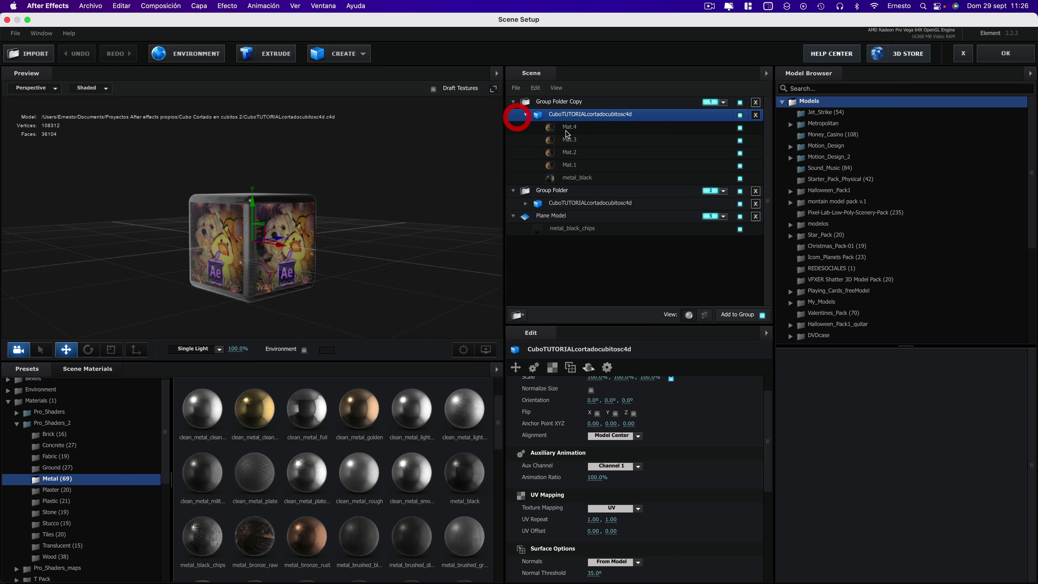
{"action": "left_click", "coordinate": [570, 128]}
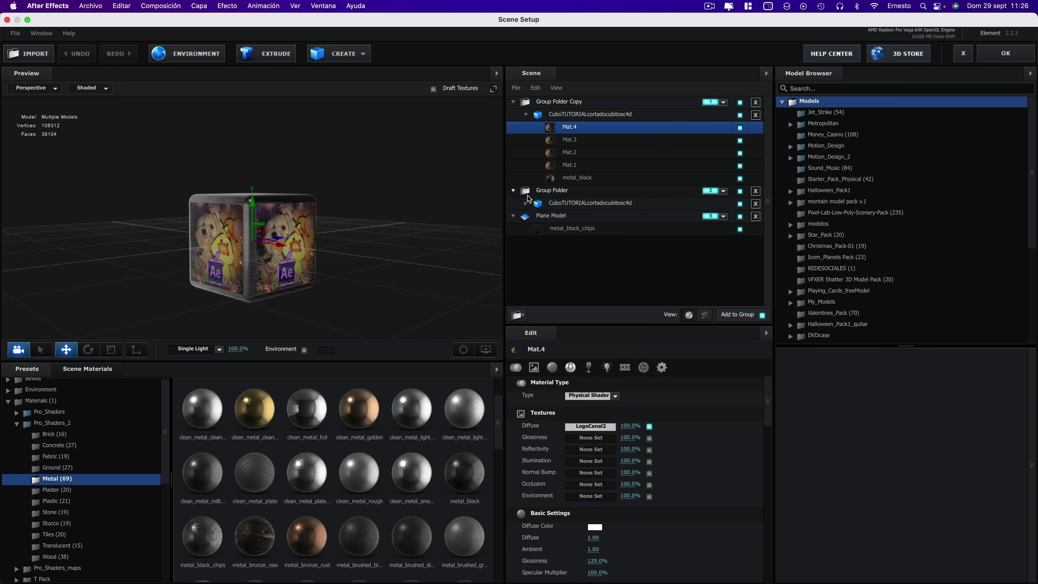
{"action": "left_click", "coordinate": [527, 204]}
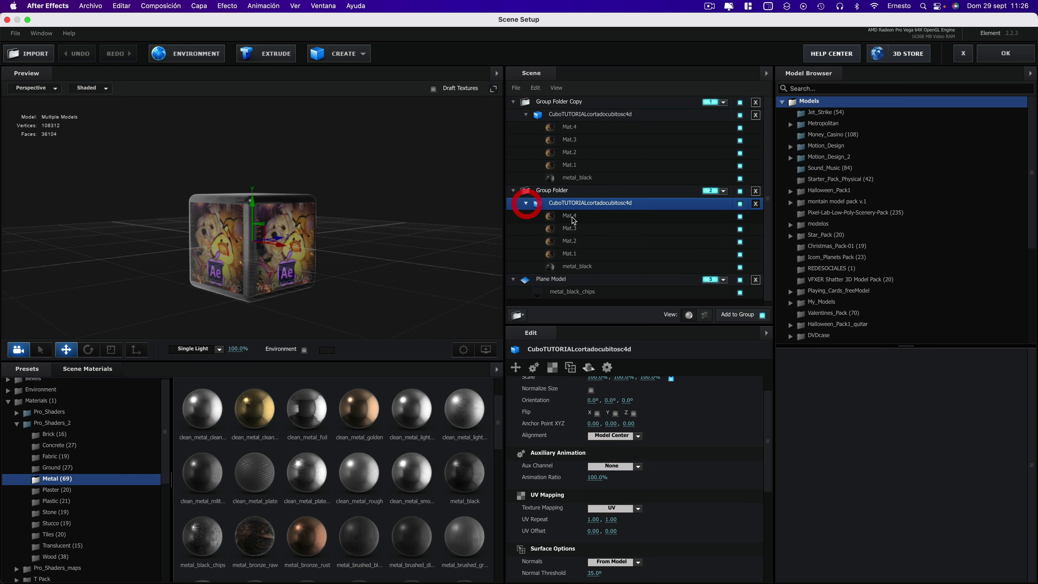
{"action": "left_click", "coordinate": [570, 130]}
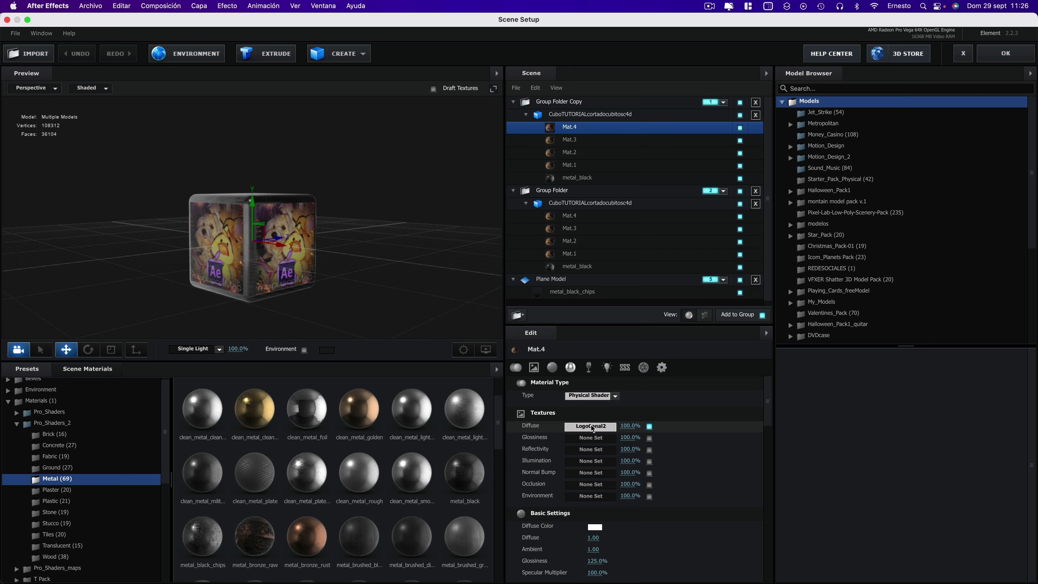
{"action": "left_click", "coordinate": [592, 427]}
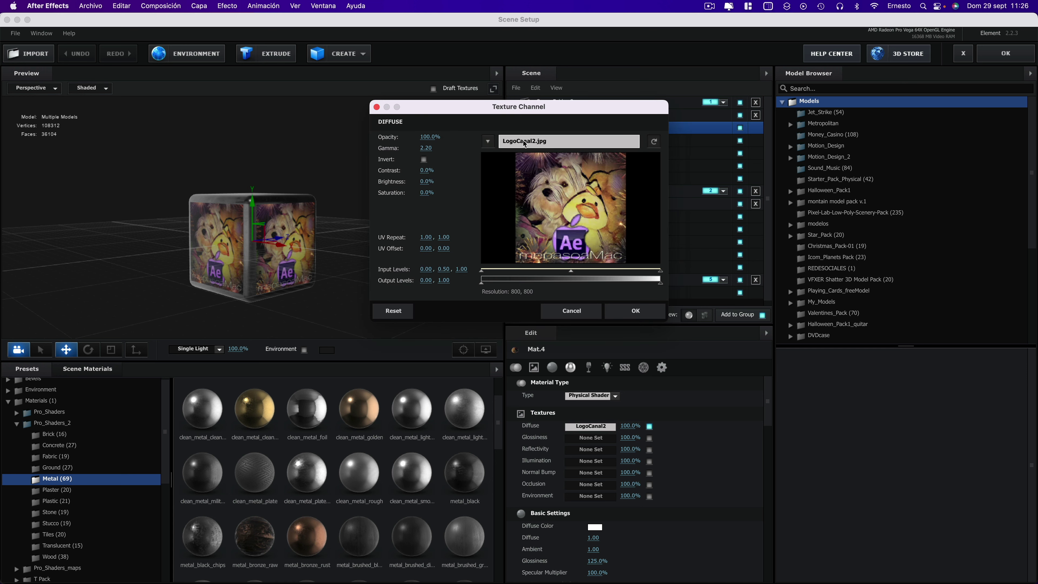
{"action": "left_click", "coordinate": [582, 311]}
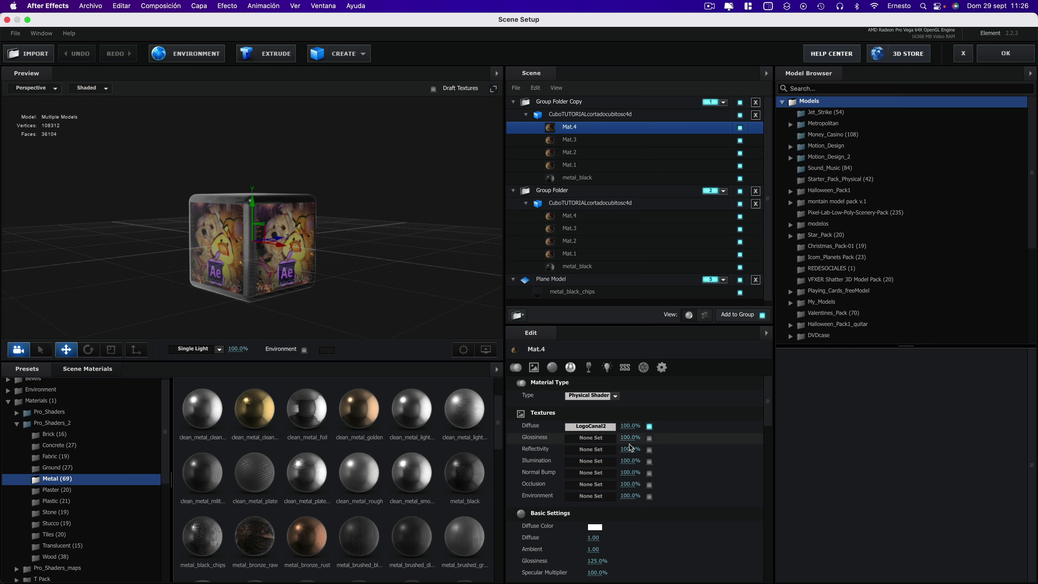
Switch Mat.4's diffuse texture to Custom Layer 1 and check the textured face
{"action": "left_click", "coordinate": [589, 427]}
{"action": "left_click", "coordinate": [488, 142]}
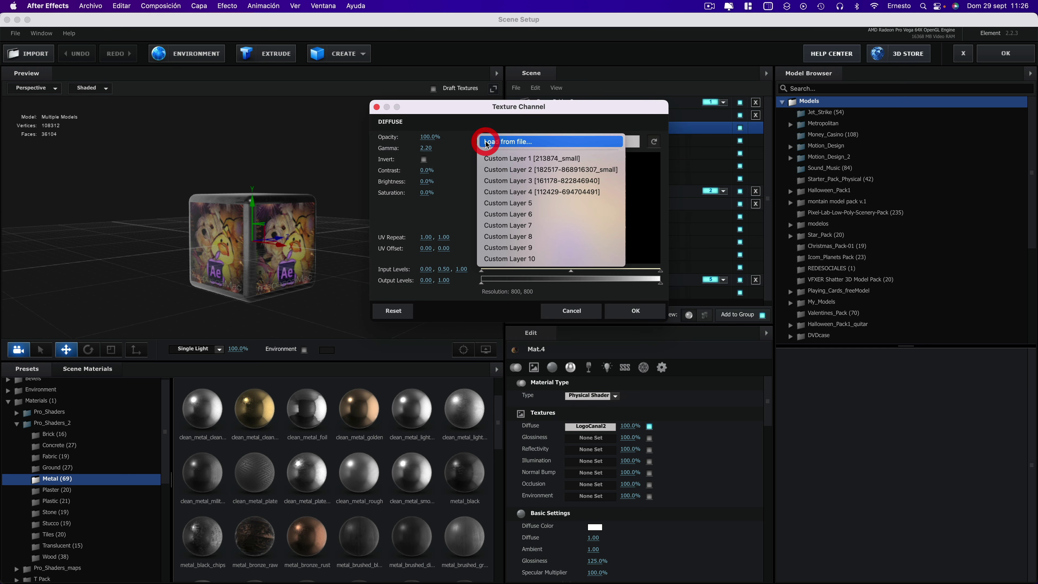
{"action": "left_click", "coordinate": [506, 159]}
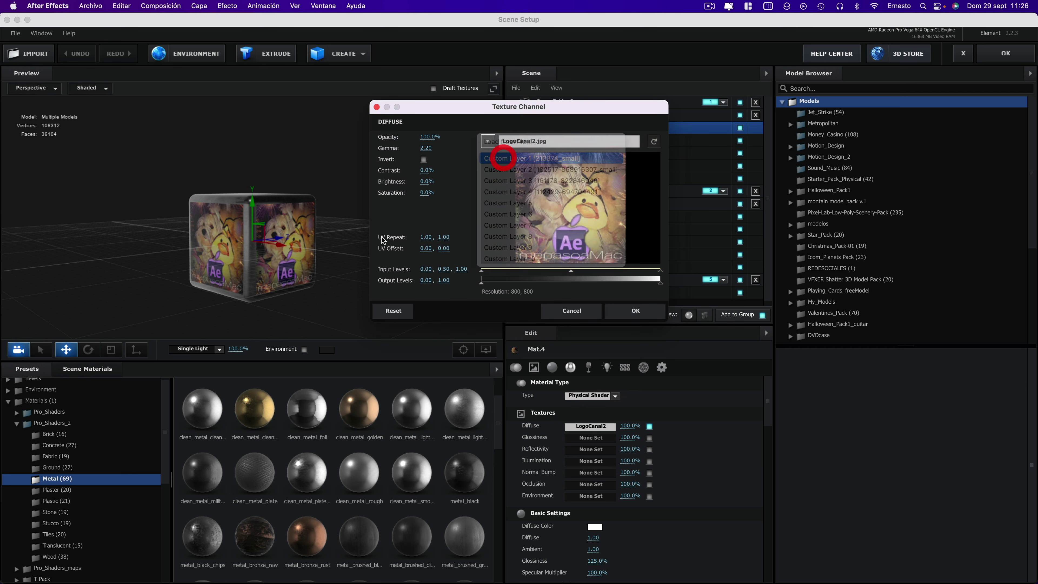
{"action": "left_click", "coordinate": [619, 306]}
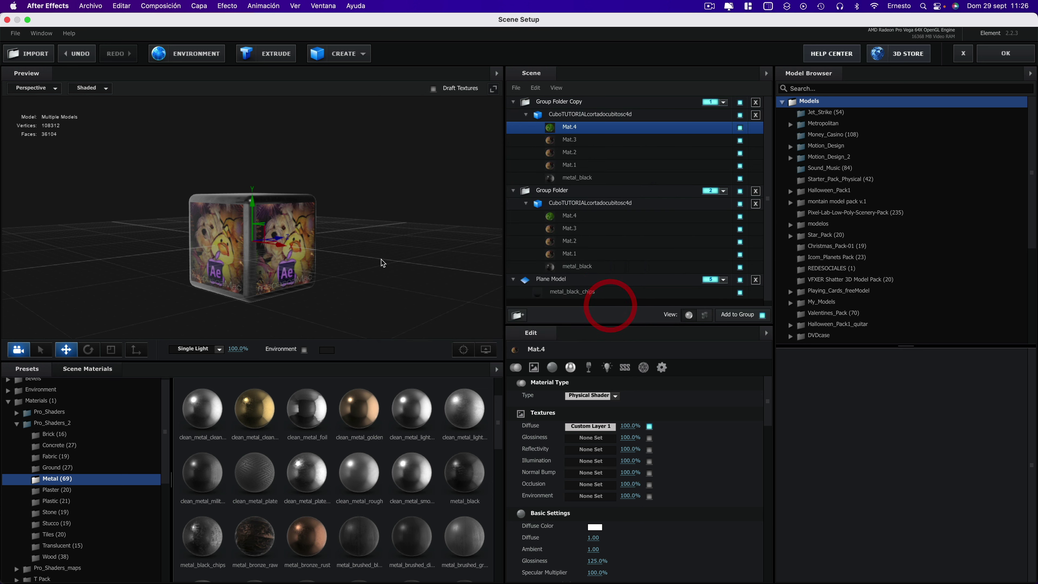
{"action": "mouse_move", "coordinate": [381, 260]}
{"action": "left_mouse_down"}
{"action": "mouse_move", "coordinate": [208, 265]}
{"action": "mouse_move", "coordinate": [378, 213]}
{"action": "left_mouse_up"}
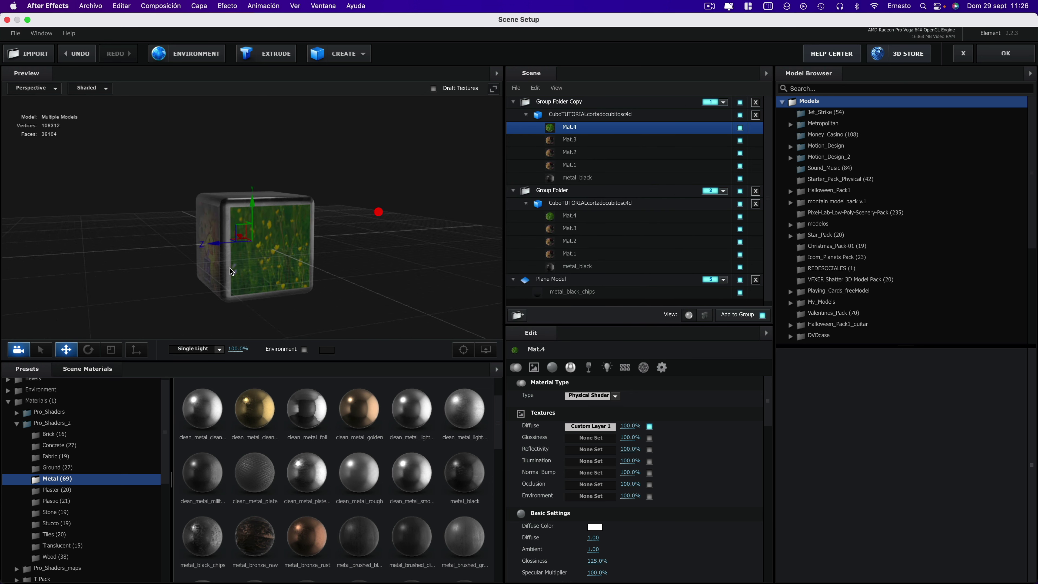
{"action": "scroll", "coordinate": [378, 211], "scroll_direction": "up", "scroll_amount": 2}
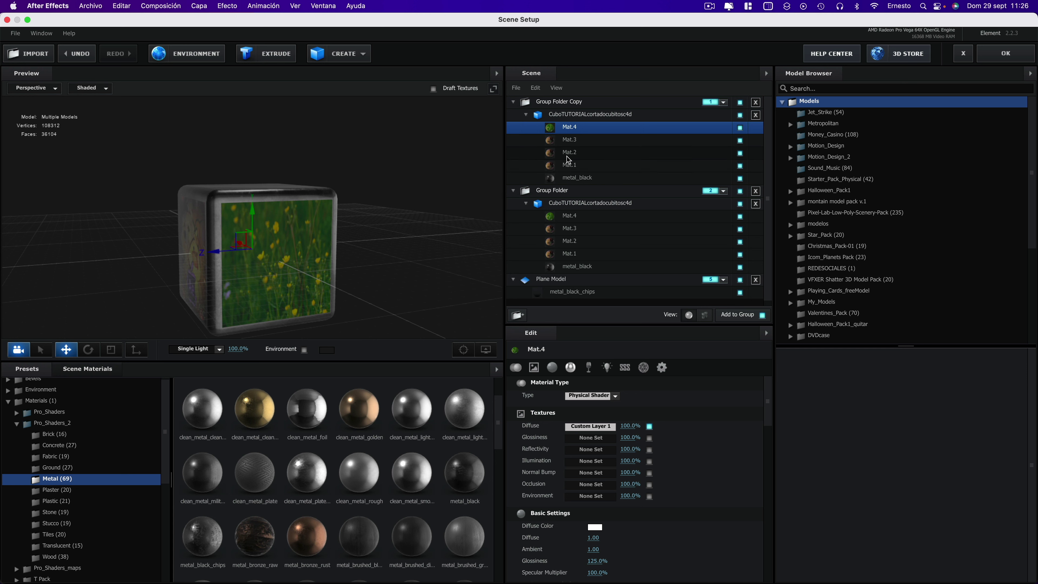
Set Mat.3's diffuse texture to Custom Layer 2
{"action": "left_click", "coordinate": [574, 139]}
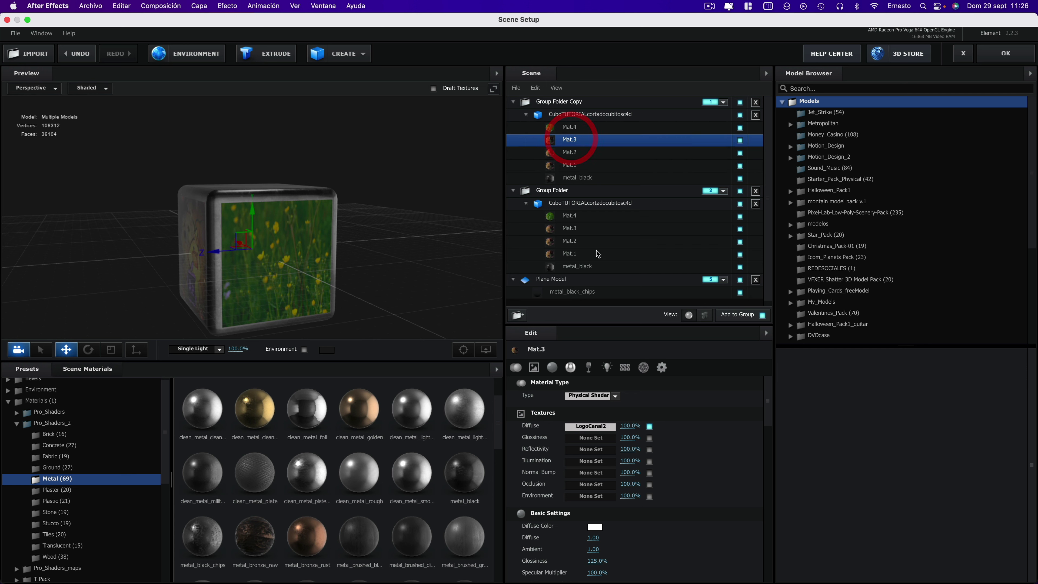
{"action": "left_click", "coordinate": [590, 433]}
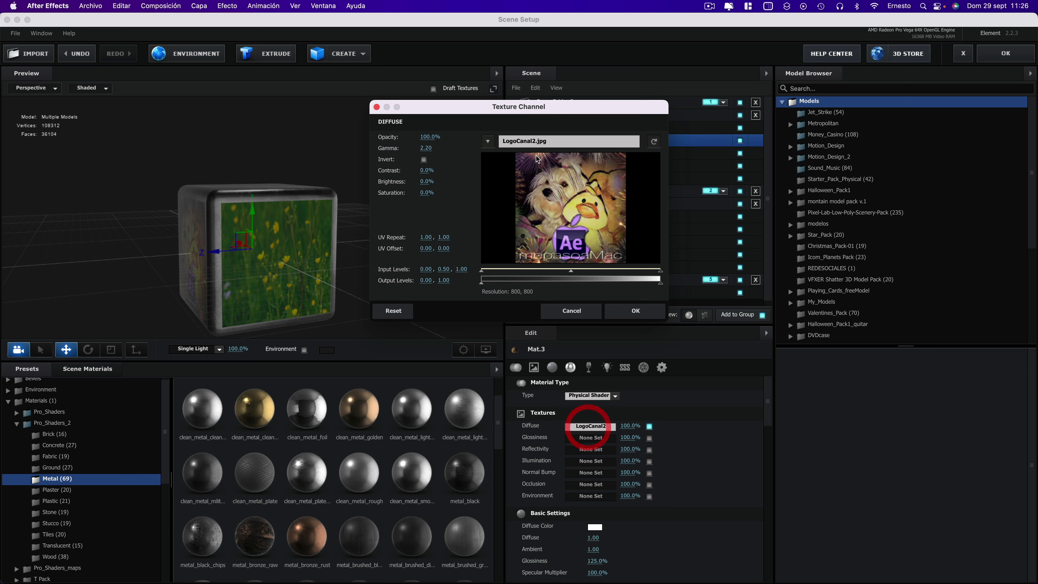
{"action": "left_click", "coordinate": [493, 142]}
{"action": "left_click", "coordinate": [546, 170]}
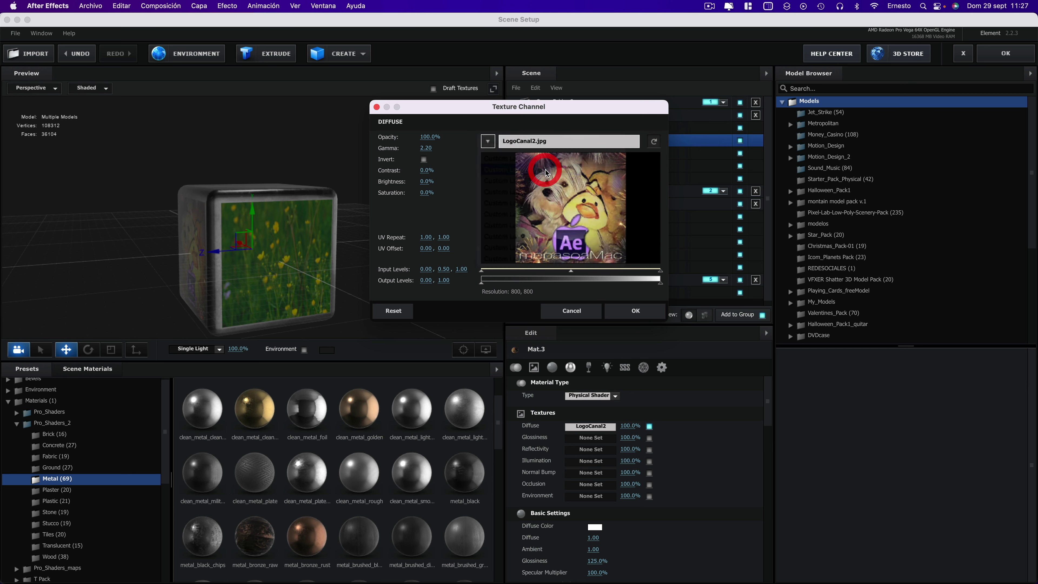
{"action": "left_click", "coordinate": [637, 311]}
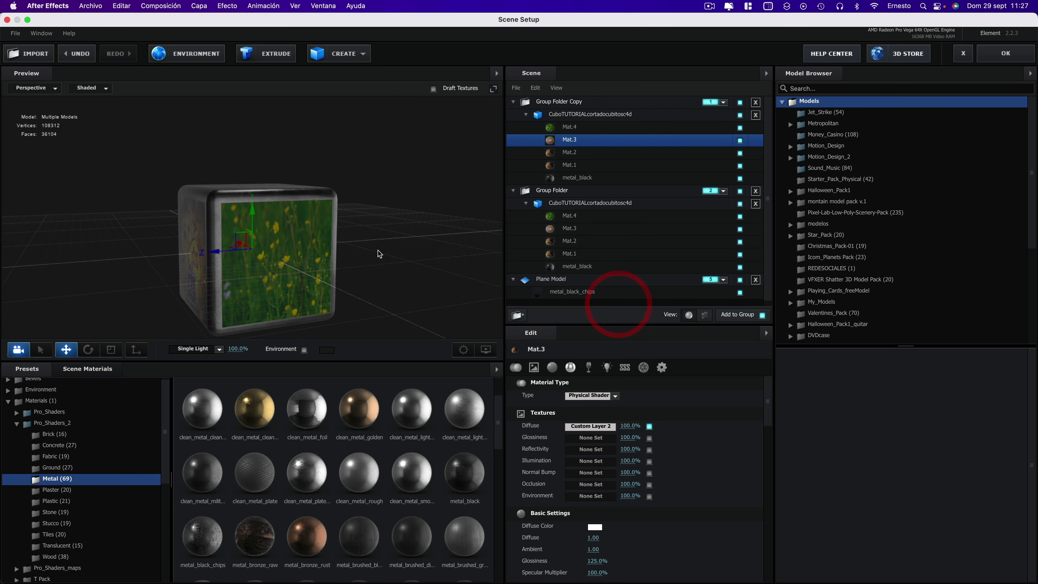
{"action": "left_click", "coordinate": [348, 251]}
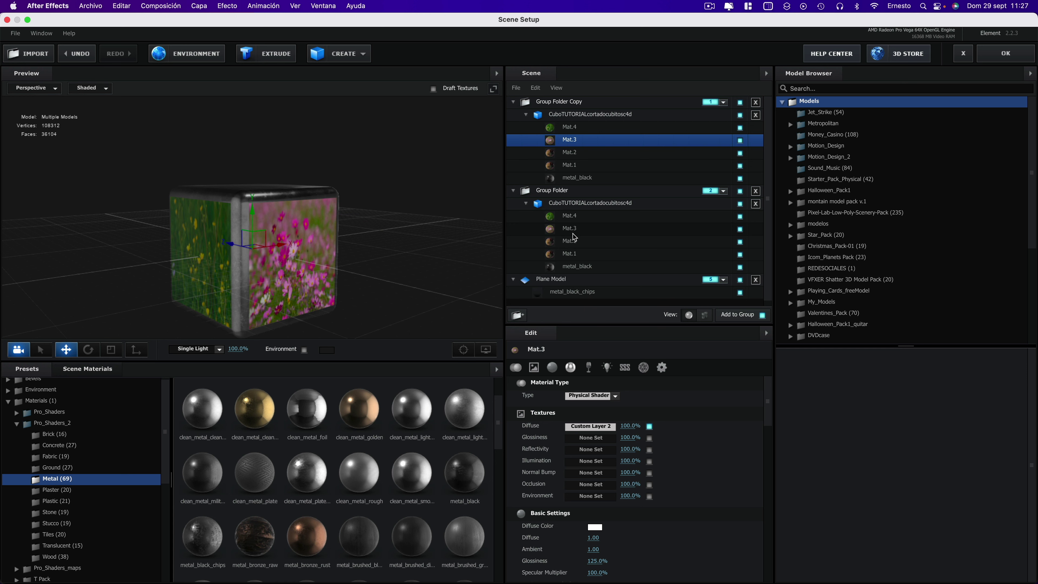
Set Mat.2's diffuse texture to Custom Layer 3 and view the yellow flower face
{"action": "left_click", "coordinate": [574, 154]}
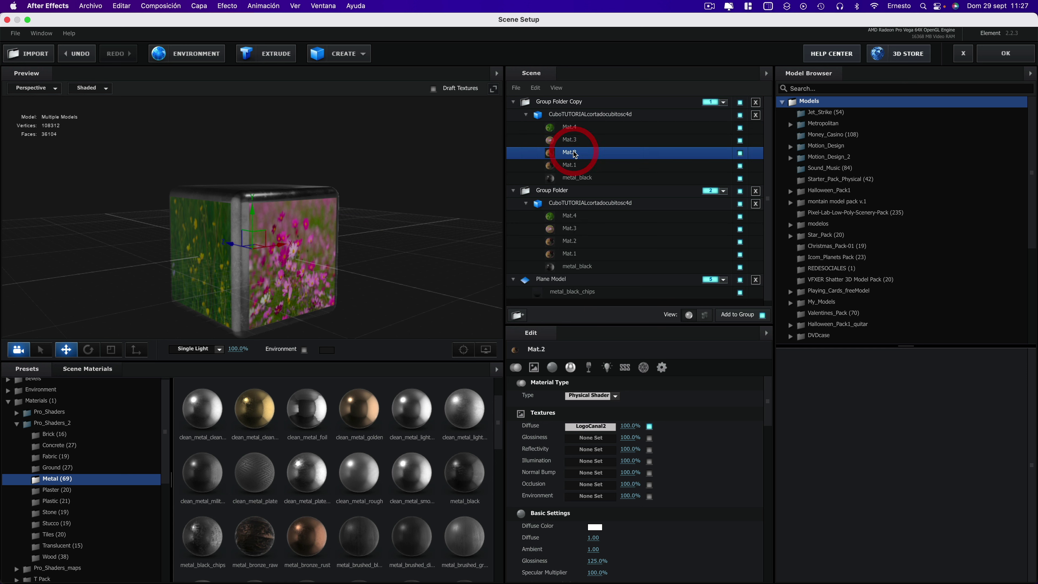
{"action": "left_click", "coordinate": [588, 427]}
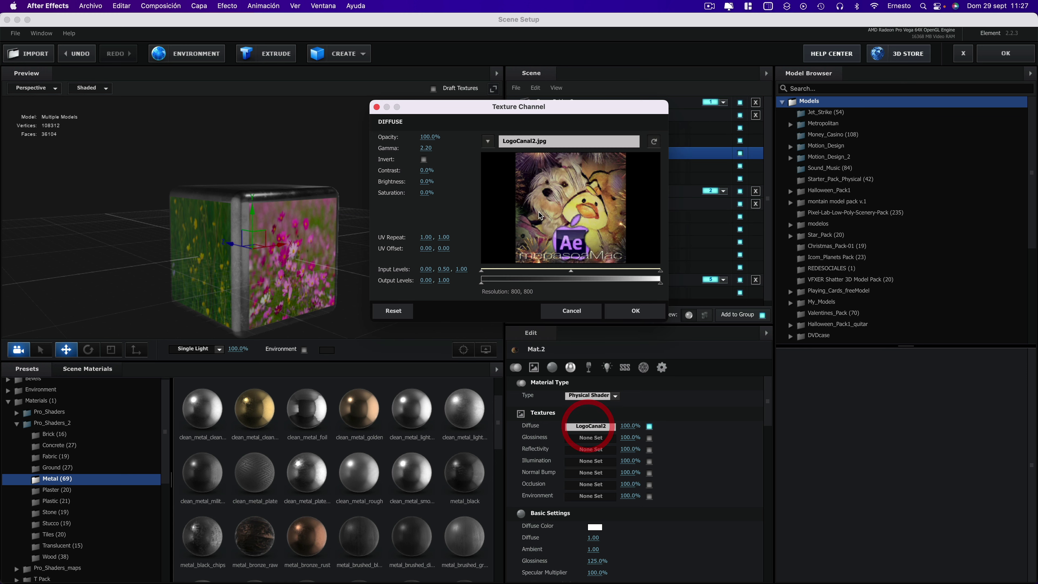
{"action": "left_click", "coordinate": [491, 143]}
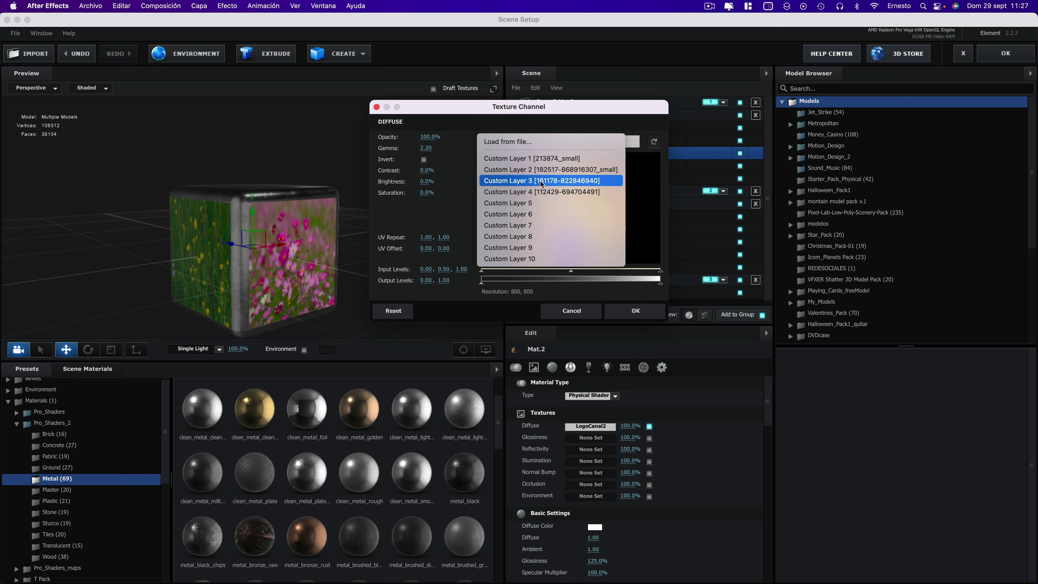
{"action": "left_click", "coordinate": [541, 182]}
{"action": "left_click", "coordinate": [637, 311]}
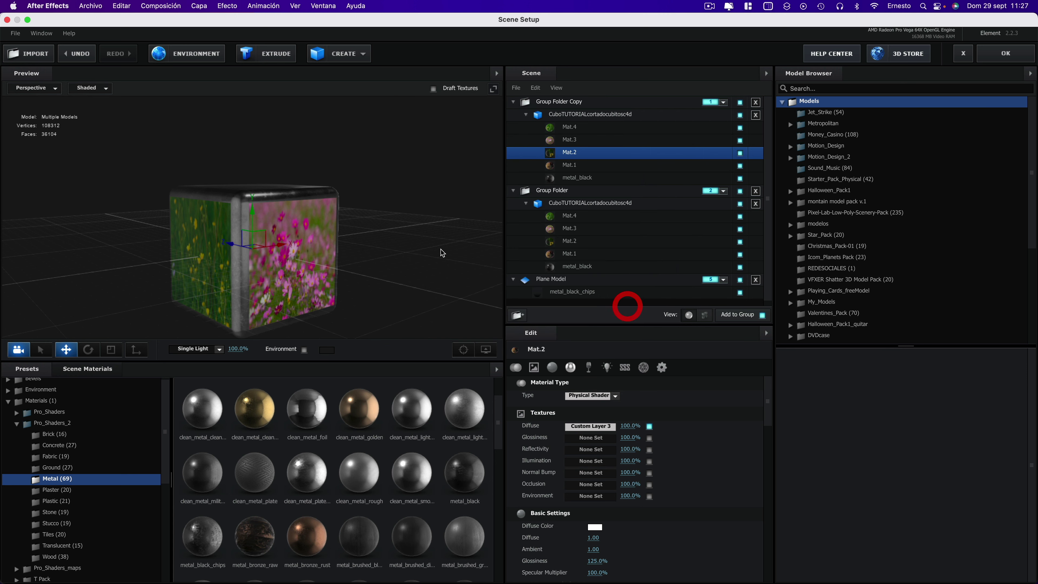
{"action": "mouse_move", "coordinate": [412, 255]}
{"action": "left_mouse_down"}
{"action": "mouse_move", "coordinate": [370, 248]}
{"action": "mouse_move", "coordinate": [389, 239]}
{"action": "left_mouse_up"}
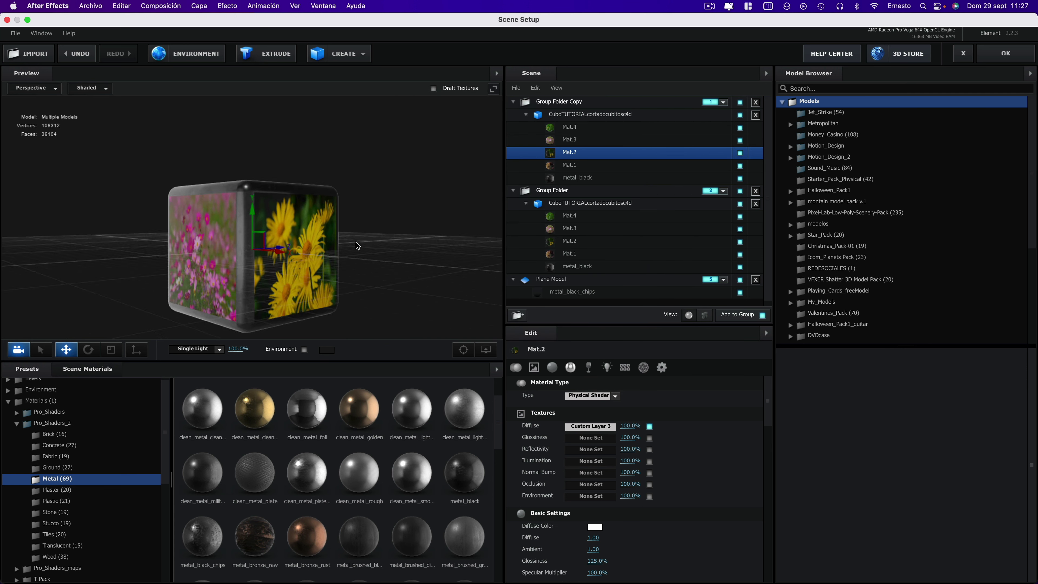
Set Mat.1's diffuse texture to Custom Layer 4 and orbit to view the other faces
{"action": "left_click", "coordinate": [574, 165]}
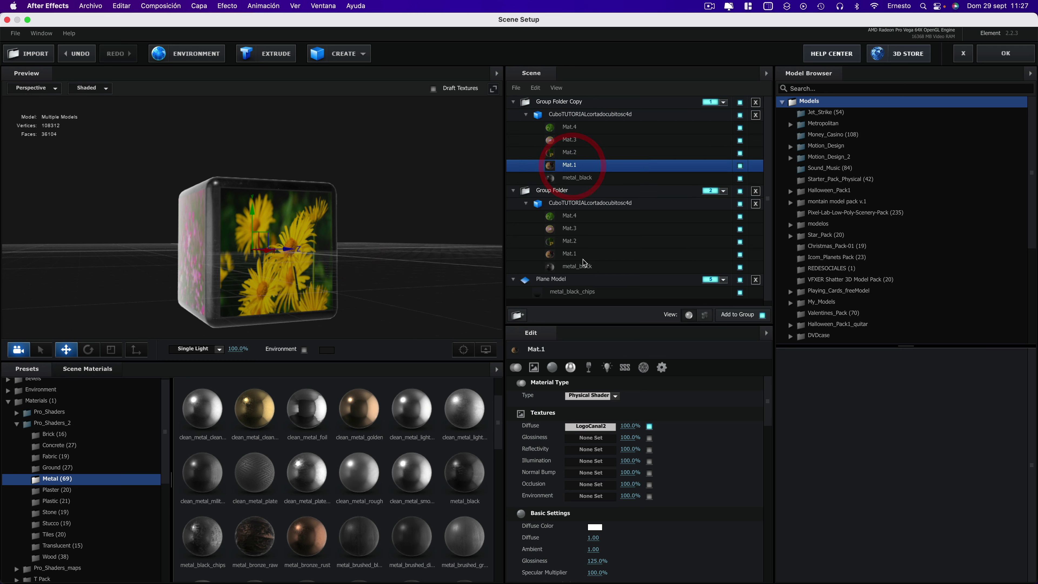
{"action": "left_click", "coordinate": [604, 428]}
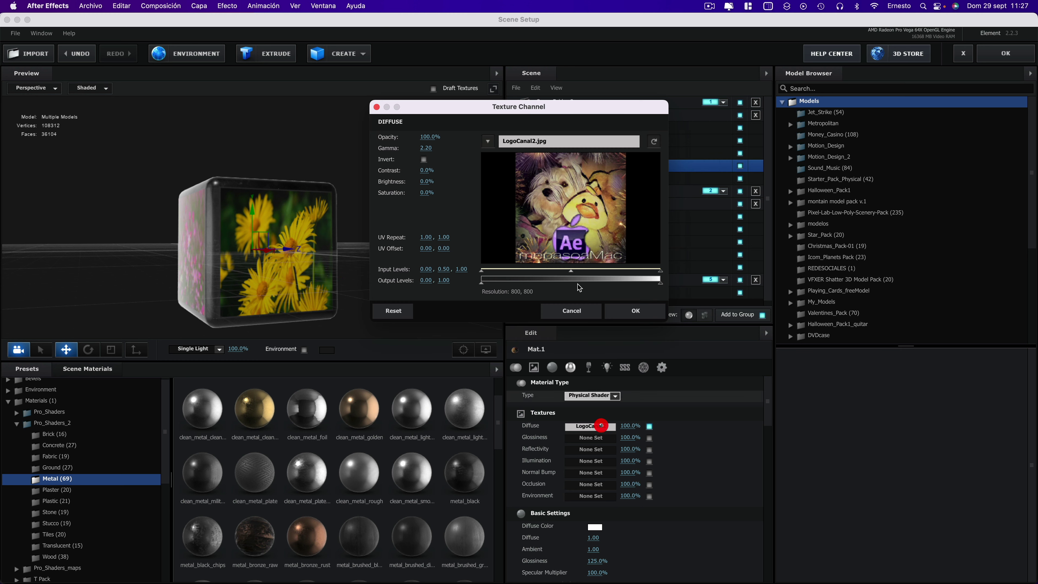
{"action": "left_click", "coordinate": [488, 143]}
{"action": "left_click", "coordinate": [536, 192]}
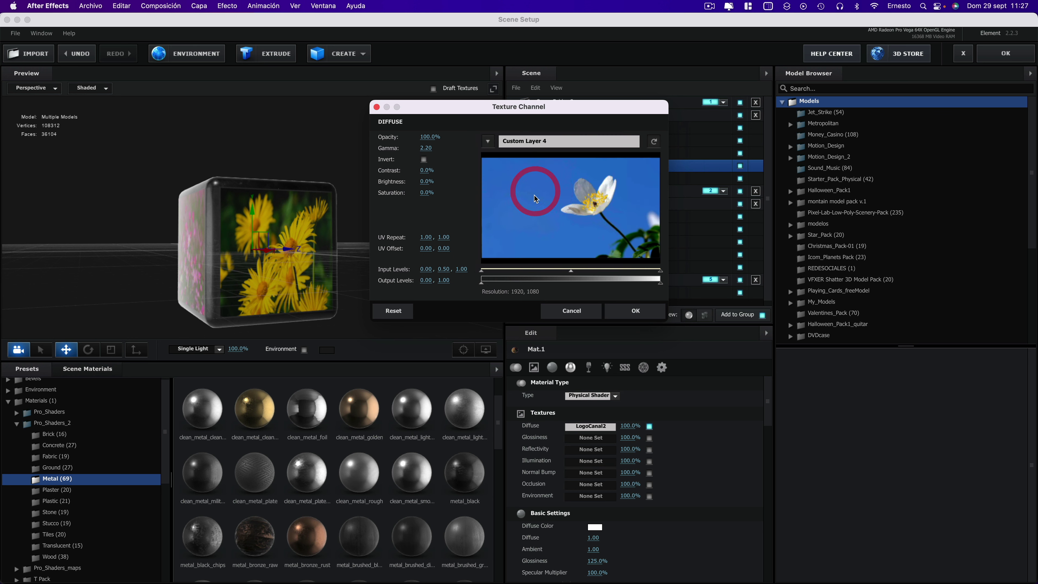
{"action": "left_click", "coordinate": [637, 312]}
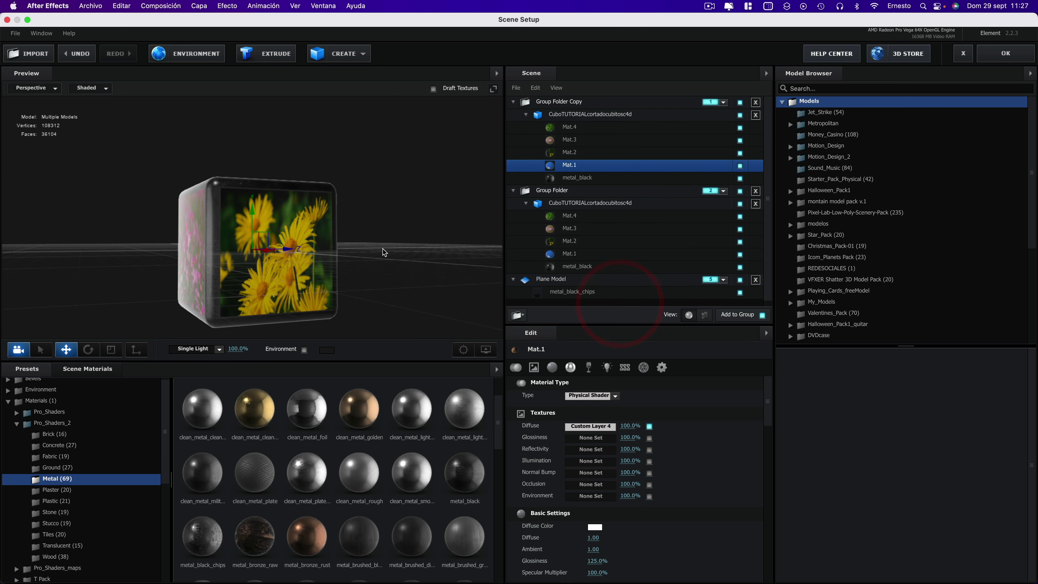
{"action": "mouse_move", "coordinate": [361, 249]}
{"action": "left_mouse_down"}
{"action": "mouse_move", "coordinate": [348, 234]}
{"action": "mouse_move", "coordinate": [447, 266]}
{"action": "mouse_move", "coordinate": [467, 256]}
{"action": "left_mouse_up"}
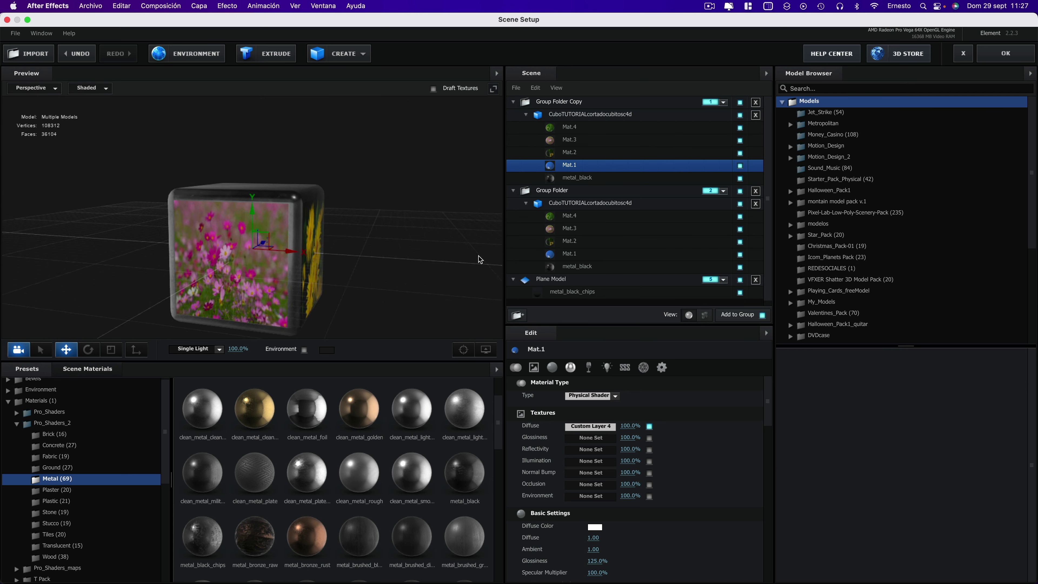
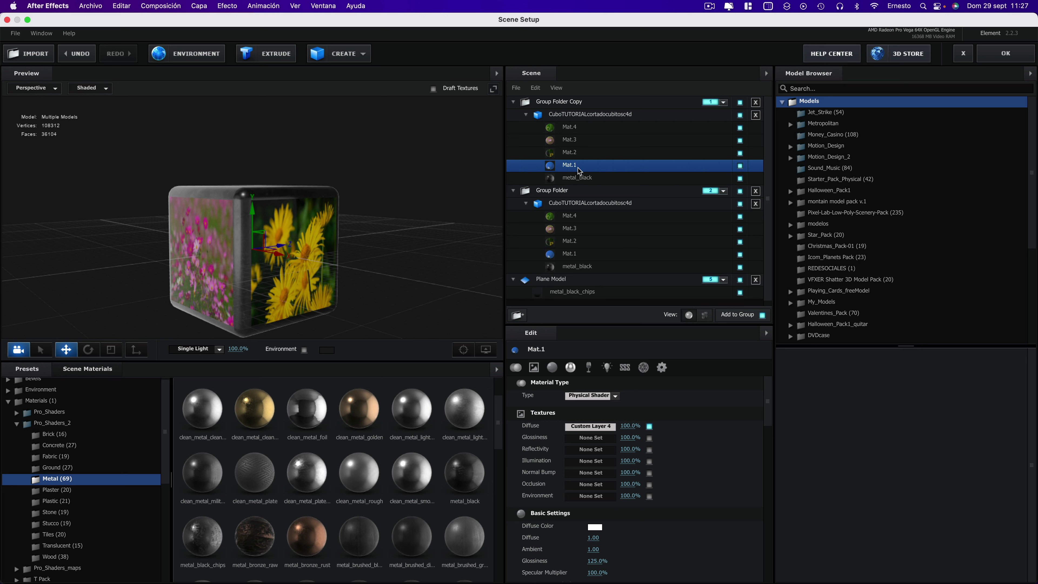
Copy Mat.1's Custom Layer 4 diffuse texture into Reflectivity and set reflectivity intensity to 100%
{"action": "right_click", "coordinate": [594, 429]}
{"action": "left_click", "coordinate": [604, 451]}
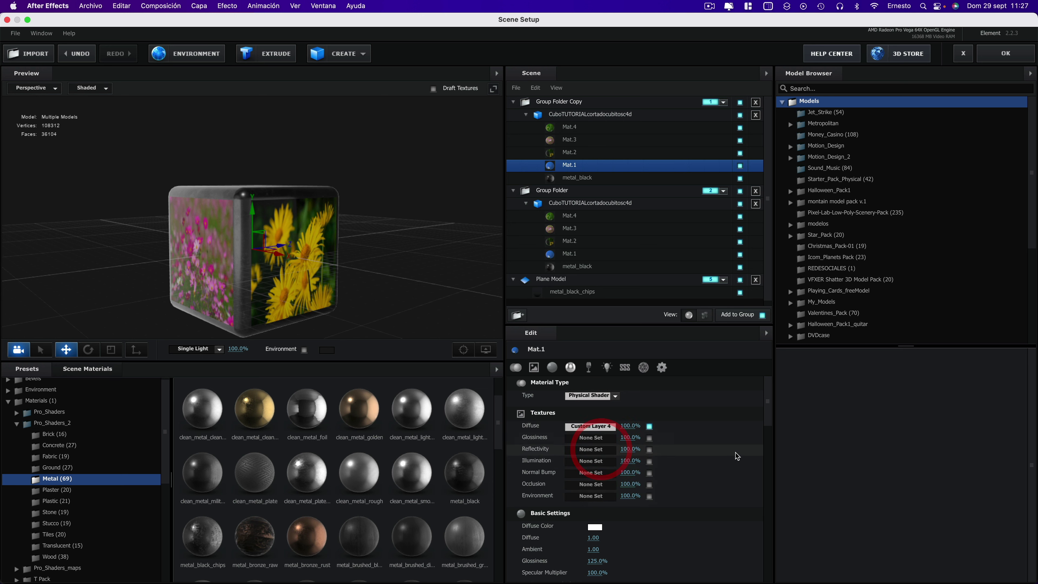
{"action": "right_click", "coordinate": [594, 451]}
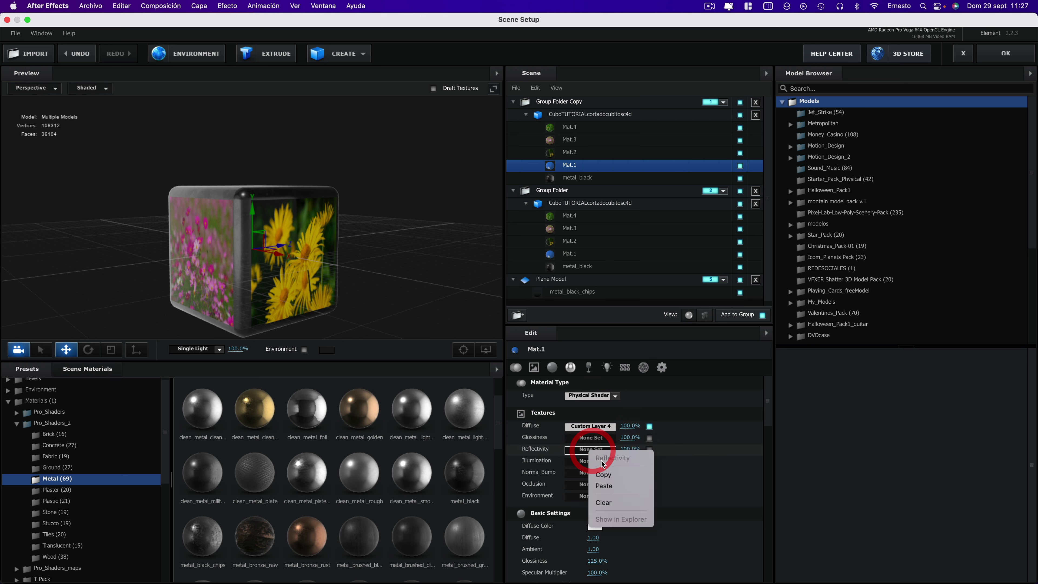
{"action": "left_click", "coordinate": [606, 485]}
{"action": "left_click_drag", "start_coordinate": [350, 282], "coordinate": [320, 276]}
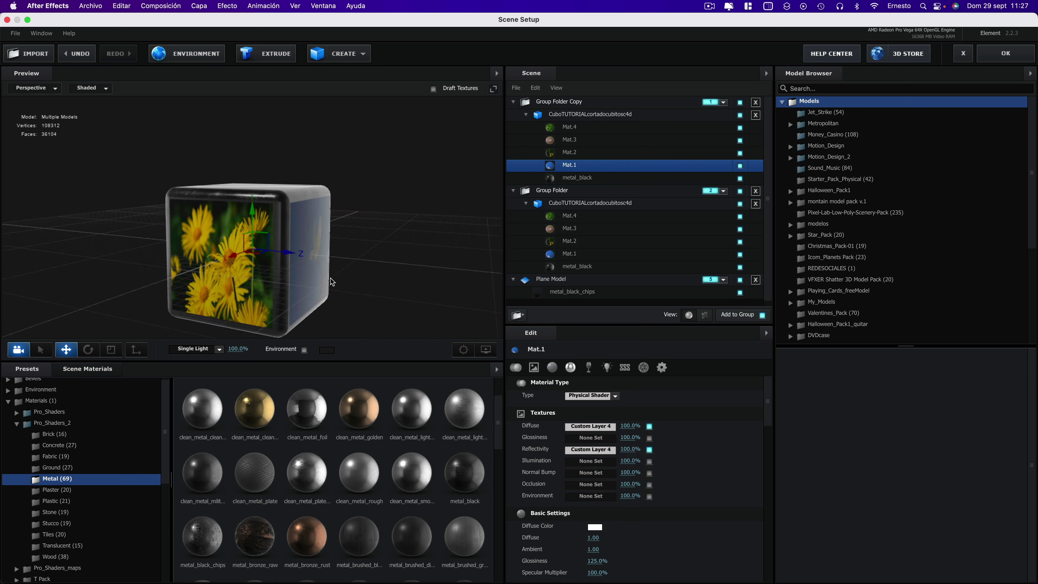
{"action": "scroll", "coordinate": [603, 527], "scroll_direction": "down", "scroll_amount": 1}
{"action": "scroll", "coordinate": [603, 527], "scroll_direction": "down", "scroll_amount": 3}
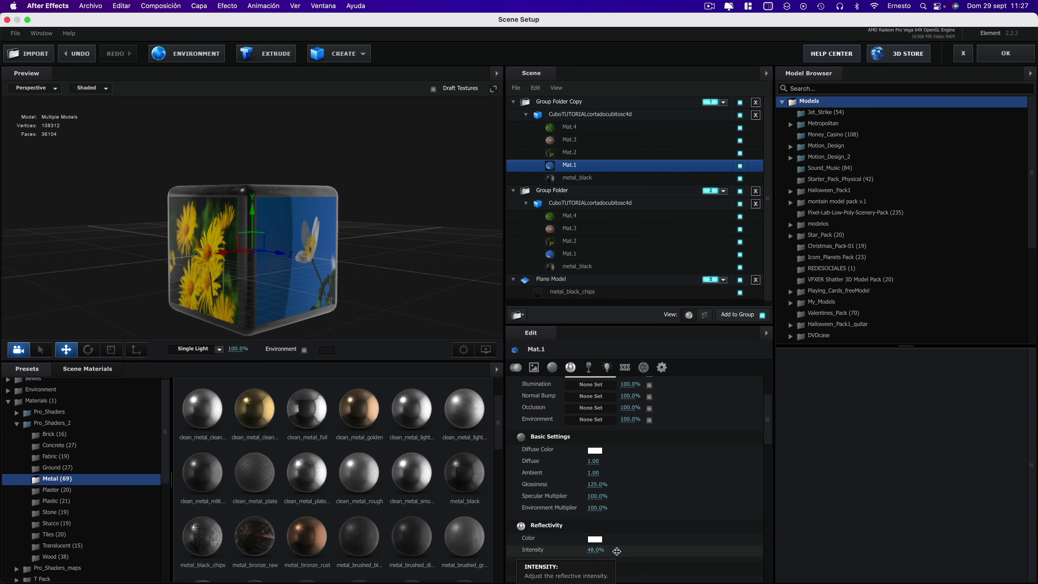
{"action": "left_click", "coordinate": [652, 552]}
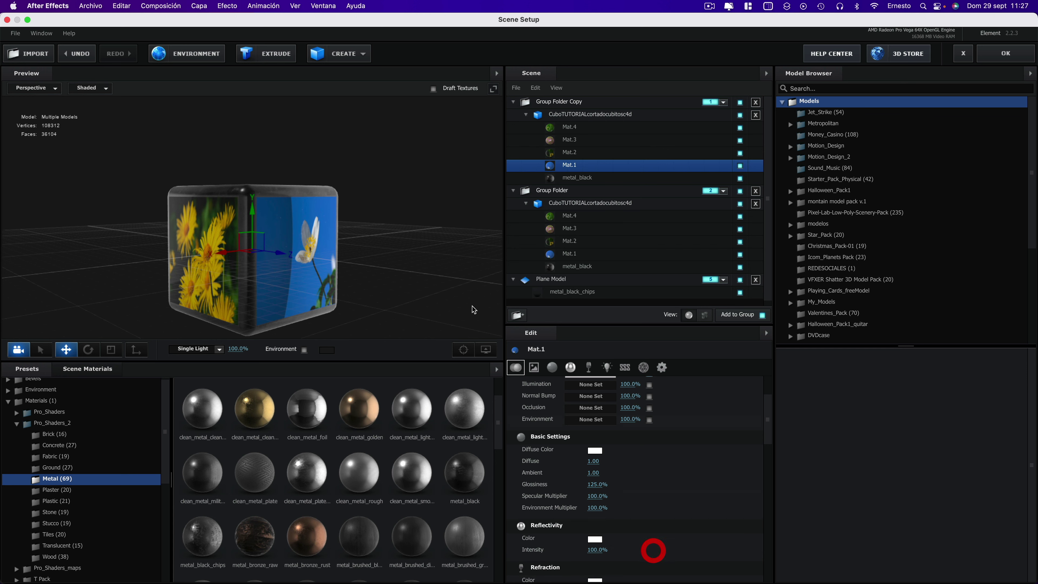
{"action": "mouse_move", "coordinate": [397, 235]}
{"action": "left_mouse_down"}
{"action": "mouse_move", "coordinate": [337, 234]}
{"action": "mouse_move", "coordinate": [354, 270]}
{"action": "mouse_move", "coordinate": [390, 252]}
{"action": "mouse_move", "coordinate": [310, 245]}
{"action": "left_mouse_up"}
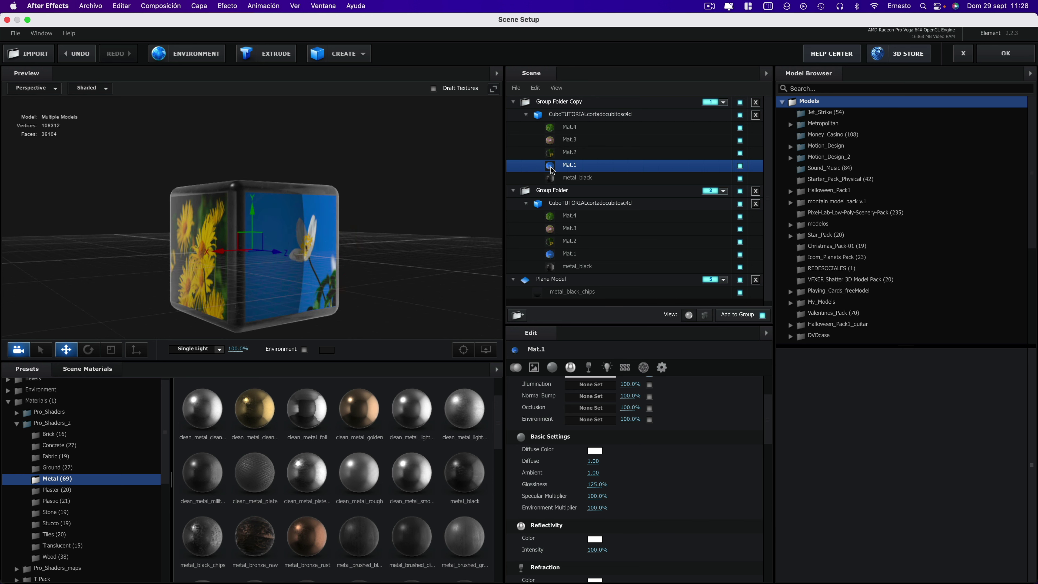
Select Mat.2, paste its Custom Layer 3 diffuse texture into Reflectivity, and set intensity to 100%
{"action": "left_click", "coordinate": [576, 151]}
{"action": "scroll", "coordinate": [609, 411], "scroll_direction": "up", "scroll_amount": 3}
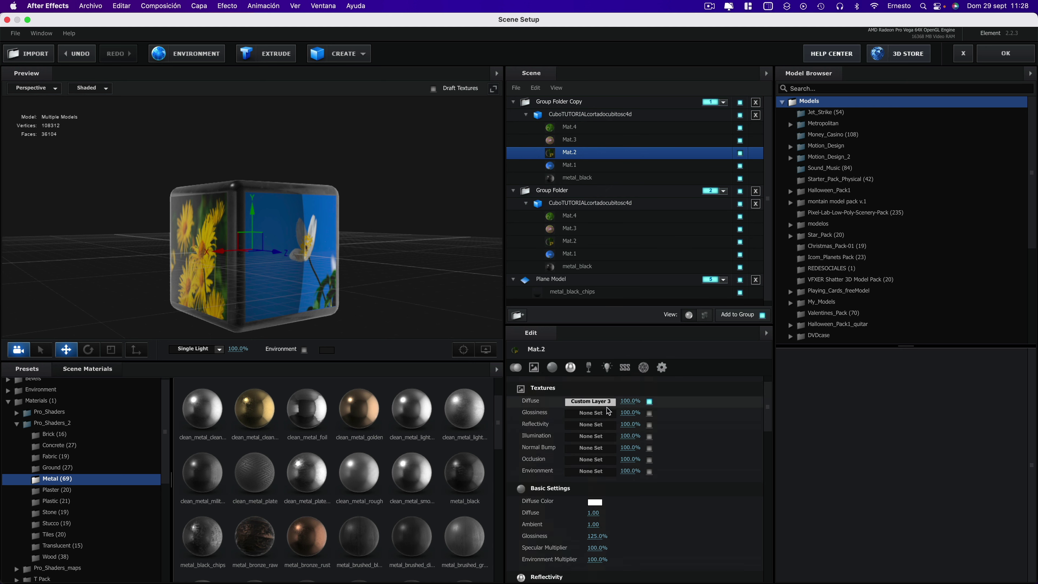
{"action": "scroll", "coordinate": [609, 411], "scroll_direction": "up", "scroll_amount": 2}
{"action": "right_click", "coordinate": [596, 430]}
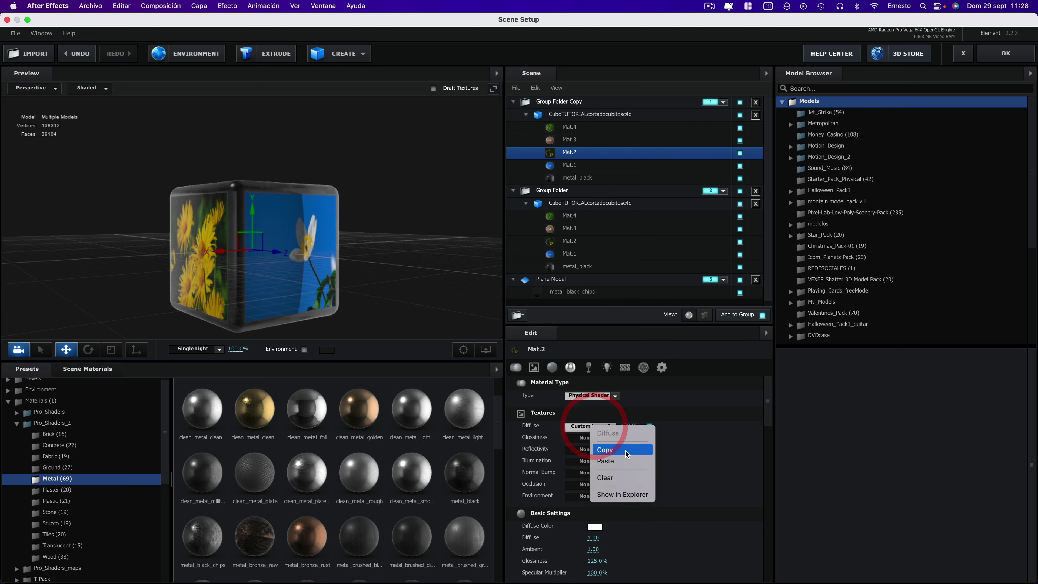
{"action": "left_click", "coordinate": [605, 450]}
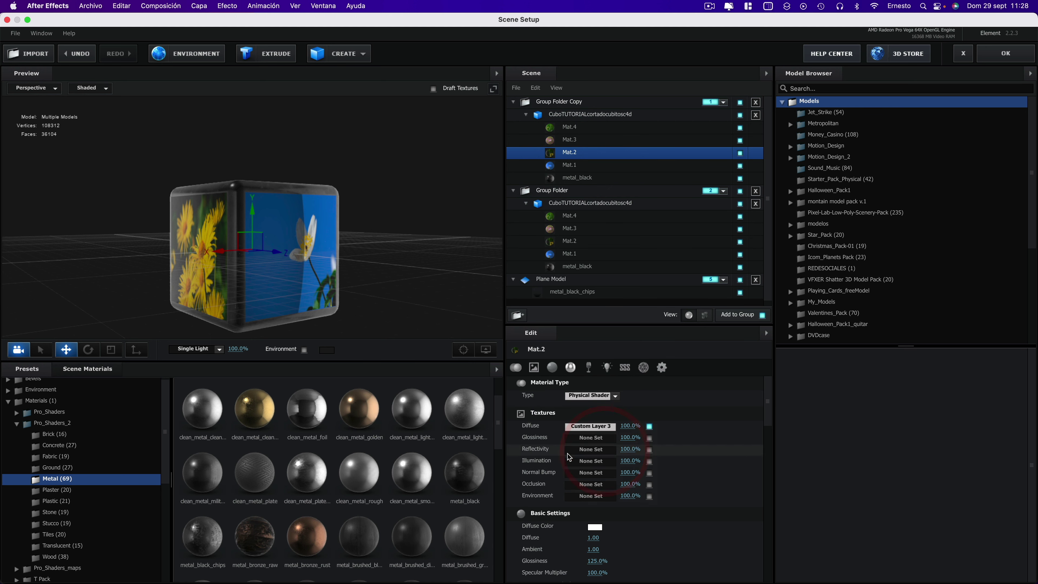
{"action": "right_click", "coordinate": [589, 451]}
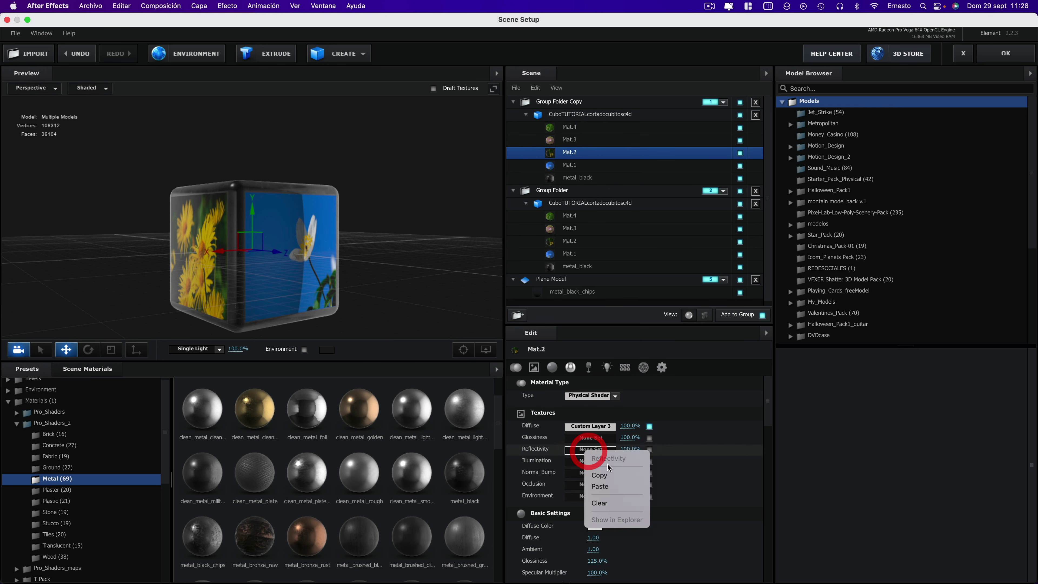
{"action": "left_click", "coordinate": [603, 491]}
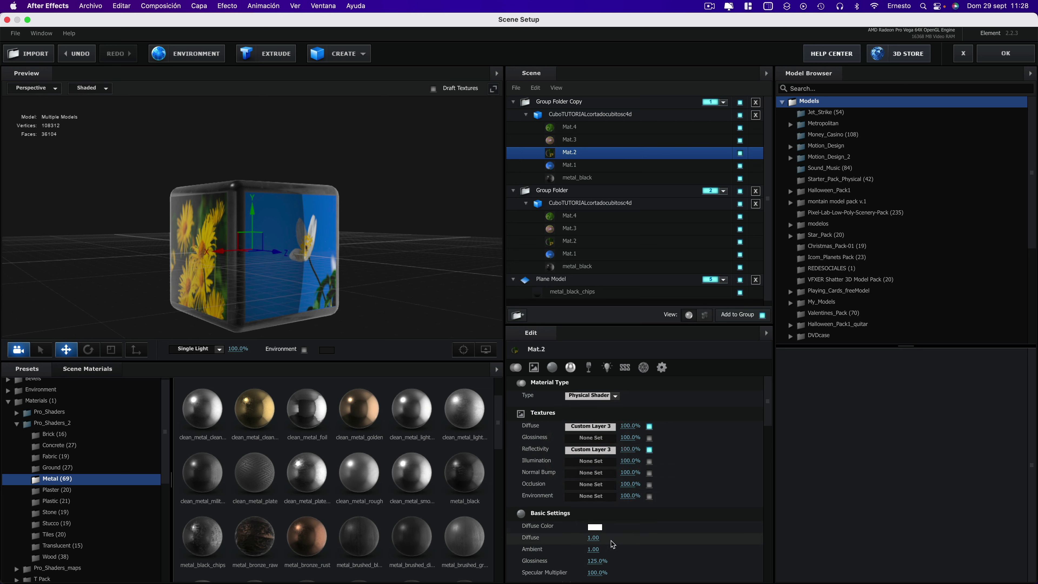
{"action": "scroll", "coordinate": [605, 531], "scroll_direction": "down", "scroll_amount": 1}
{"action": "scroll", "coordinate": [604, 530], "scroll_direction": "down", "scroll_amount": 3}
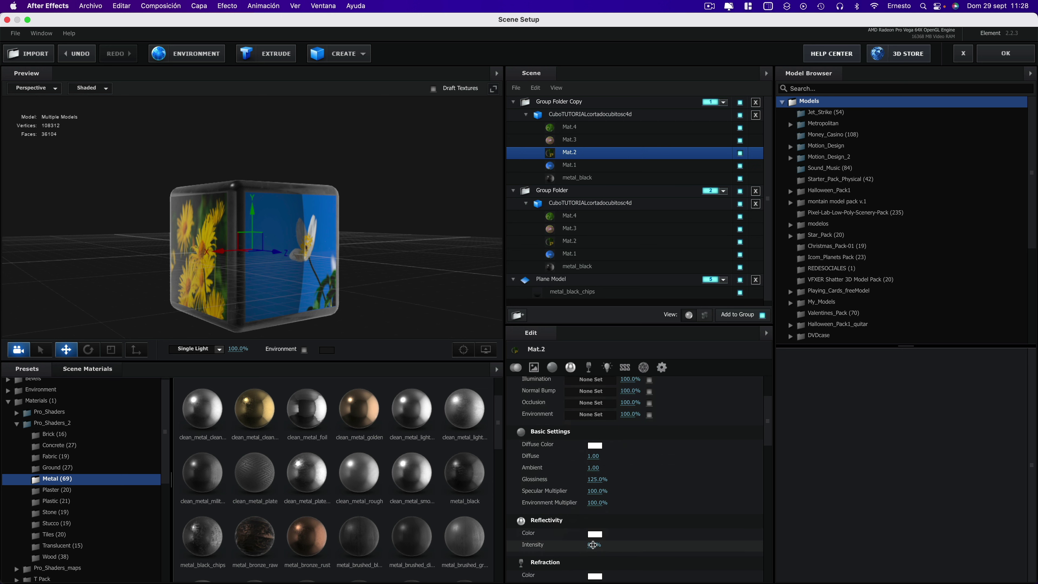
{"action": "left_click", "coordinate": [669, 547]}
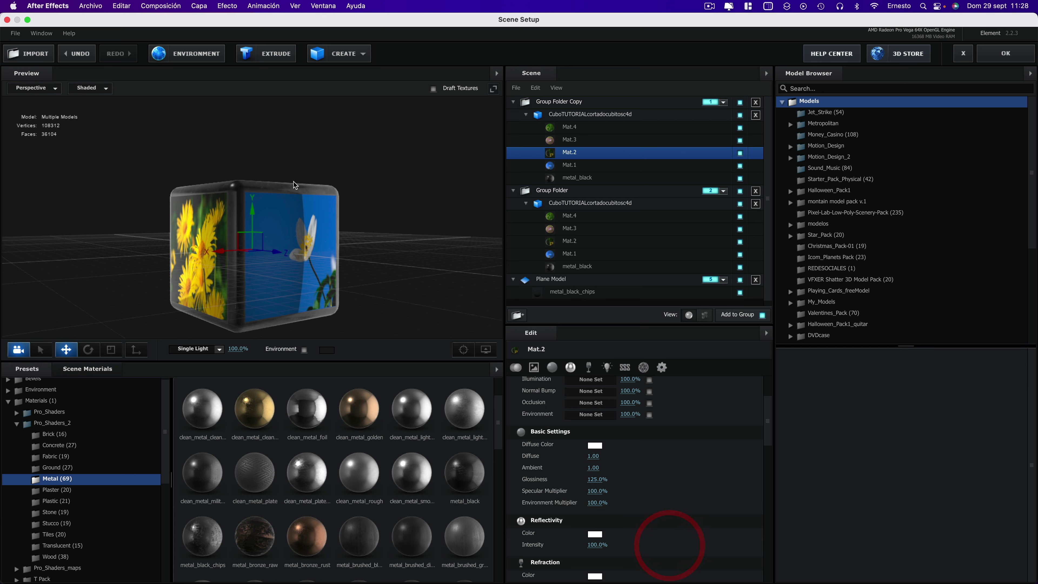
{"action": "left_click_drag", "start_coordinate": [320, 183], "coordinate": [416, 173]}
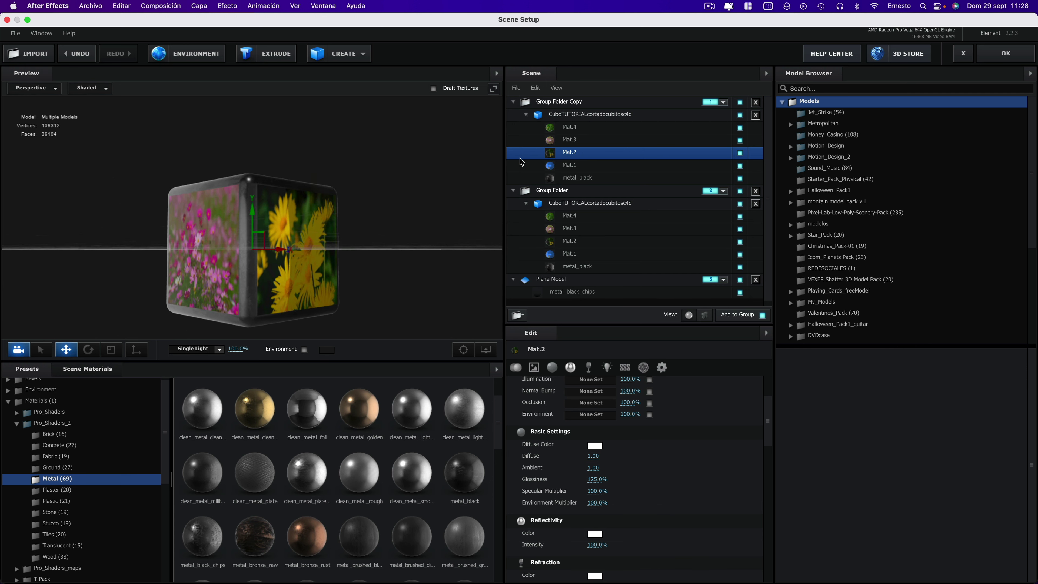
Paste Mat.3's Custom Layer 2 texture into Reflectivity at 100% intensity, then reselect Mat.2
{"action": "left_click", "coordinate": [576, 141]}
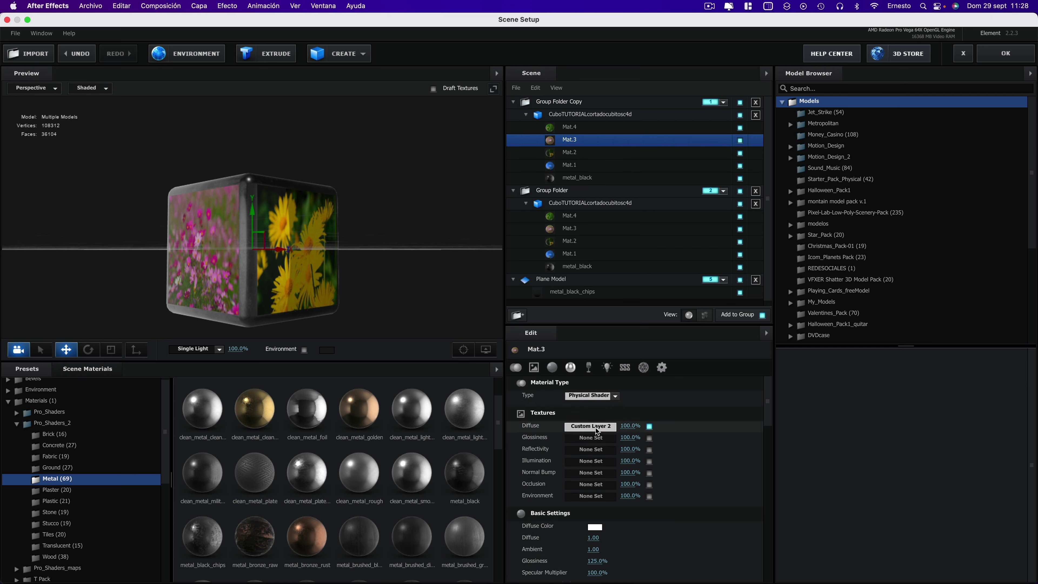
{"action": "right_click", "coordinate": [594, 450]}
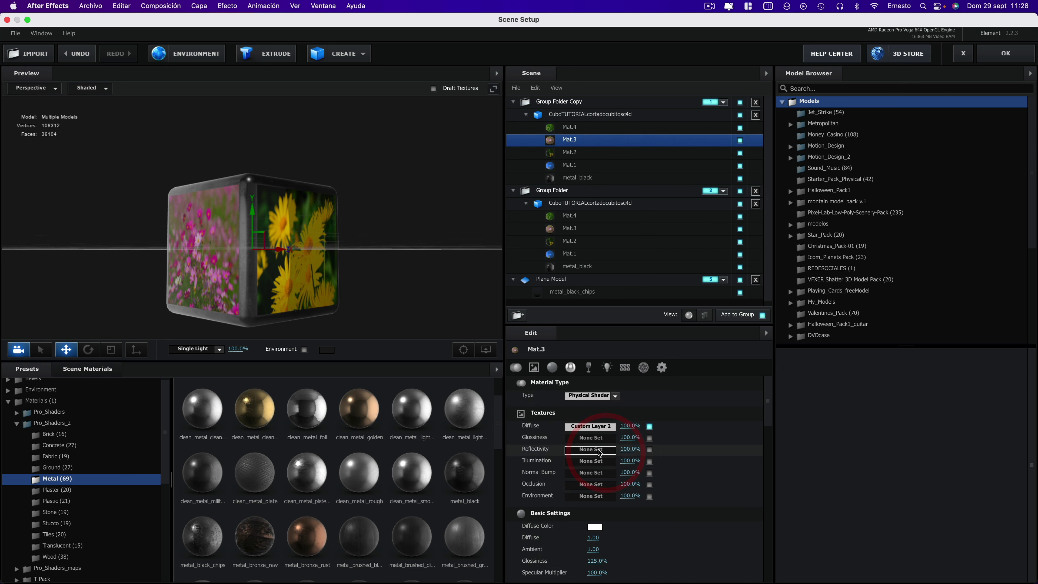
{"action": "right_click", "coordinate": [594, 450]}
{"action": "left_click", "coordinate": [605, 485]}
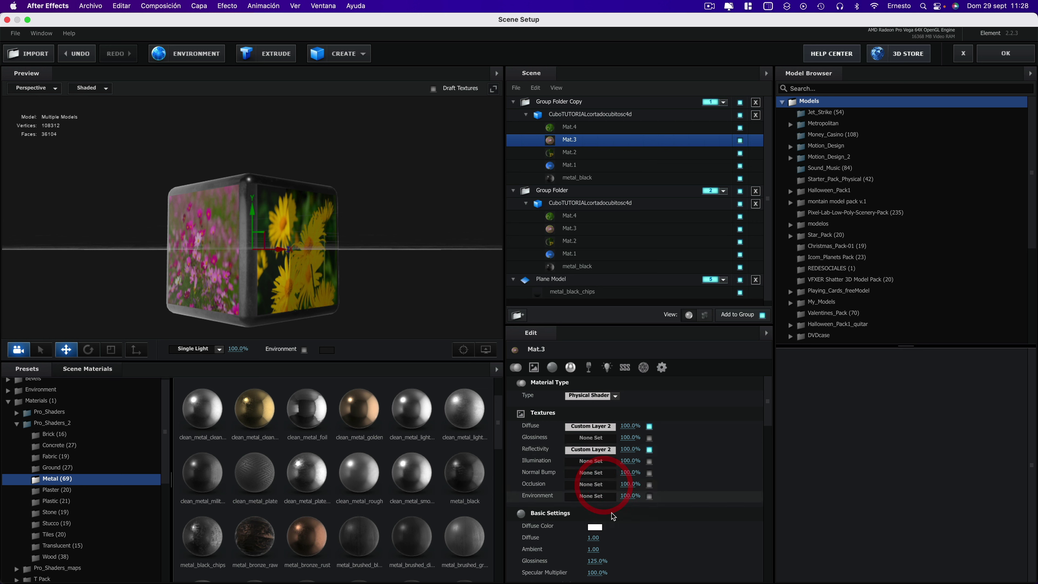
{"action": "scroll", "coordinate": [613, 525], "scroll_direction": "down", "scroll_amount": 2}
{"action": "scroll", "coordinate": [603, 553], "scroll_direction": "down", "scroll_amount": 3}
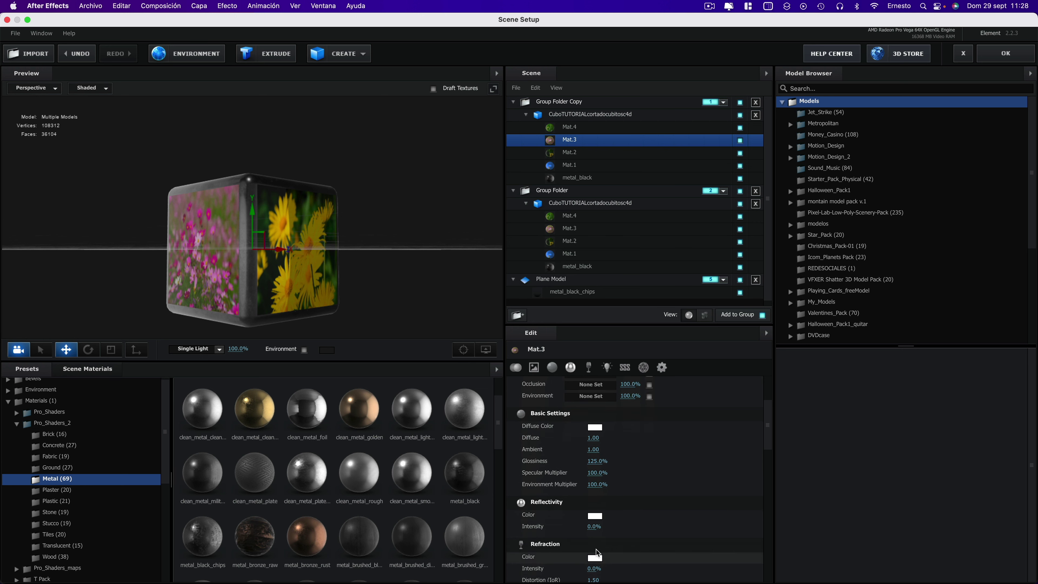
{"action": "left_click", "coordinate": [694, 520]}
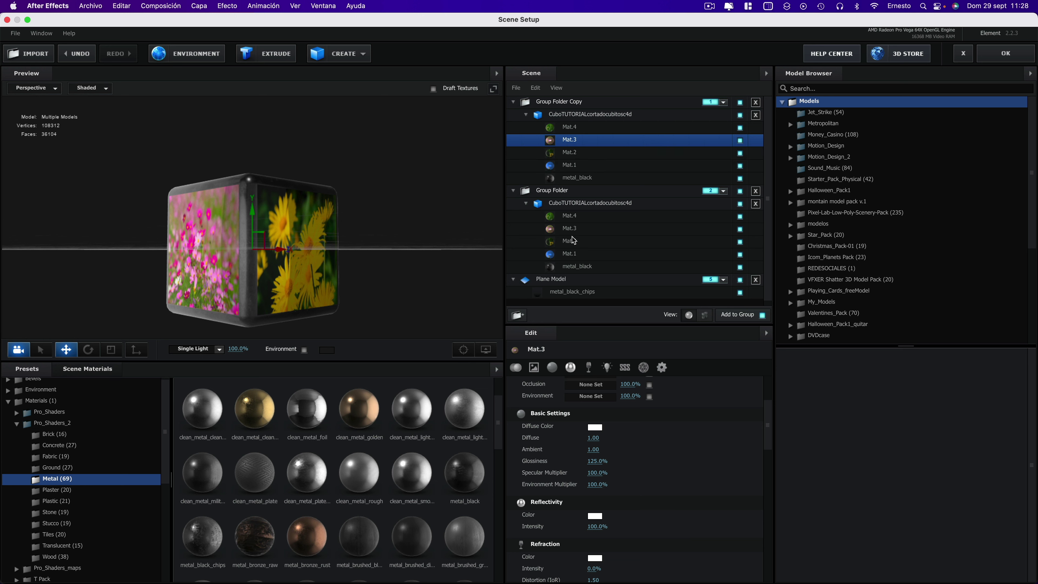
{"action": "left_click", "coordinate": [571, 154]}
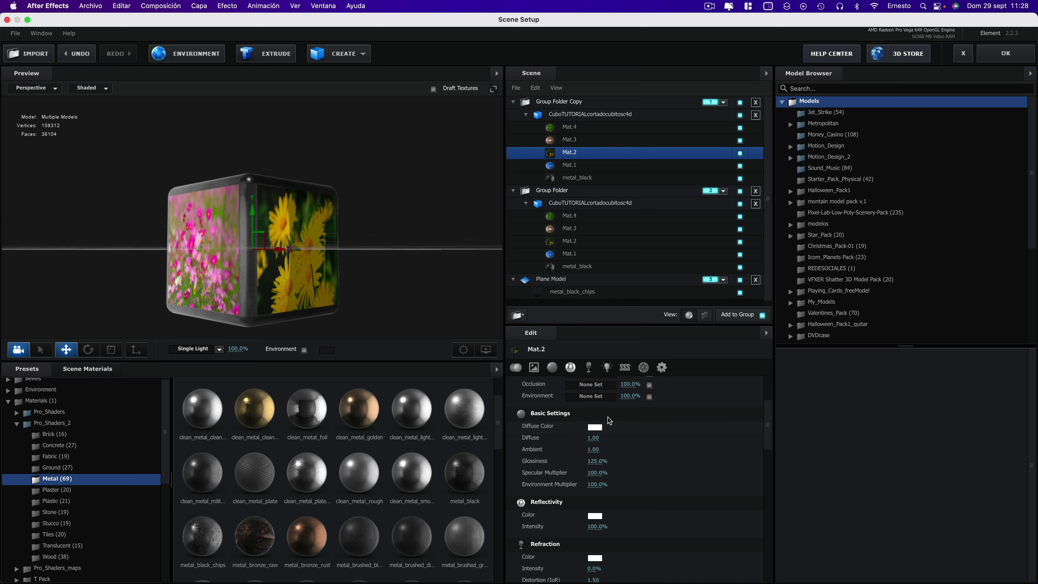
{"action": "scroll", "coordinate": [609, 421], "scroll_direction": "up", "scroll_amount": 3}
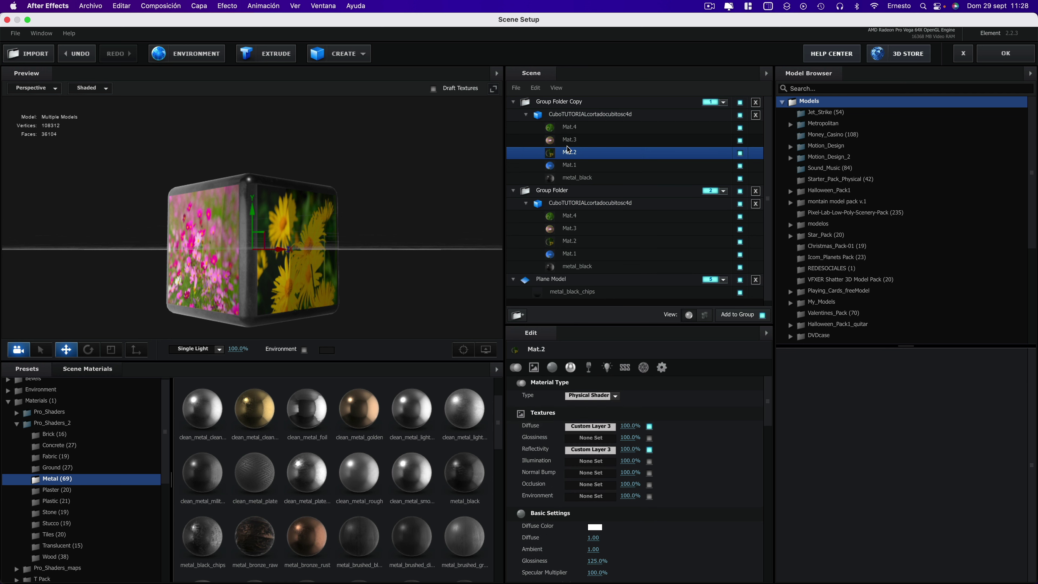
Copy Mat.4's Custom Layer 1 diffuse texture into Reflectivity at 100% intensity
{"action": "left_click", "coordinate": [571, 166]}
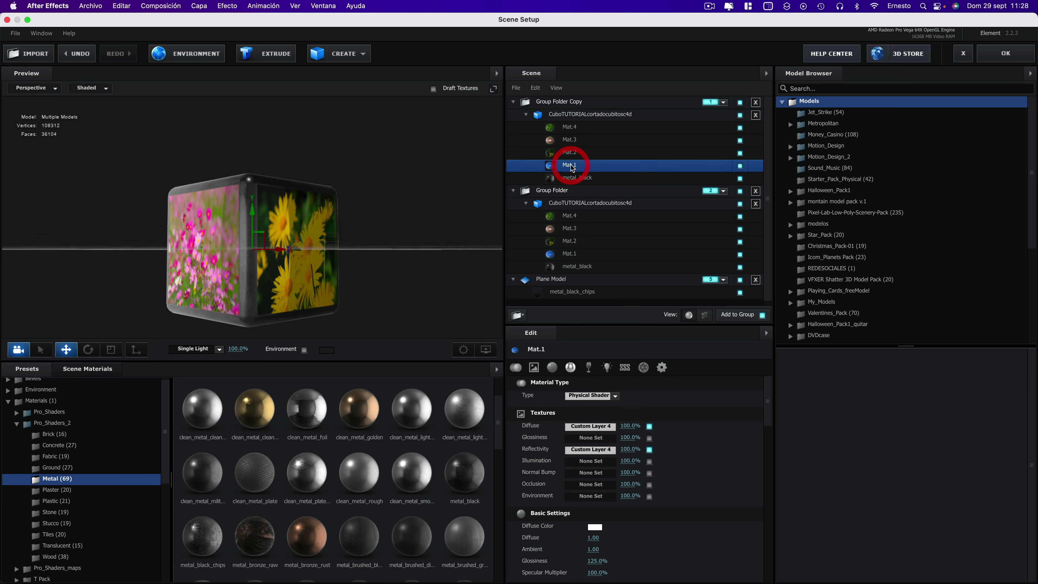
{"action": "left_click", "coordinate": [571, 140]}
{"action": "left_click", "coordinate": [572, 128]}
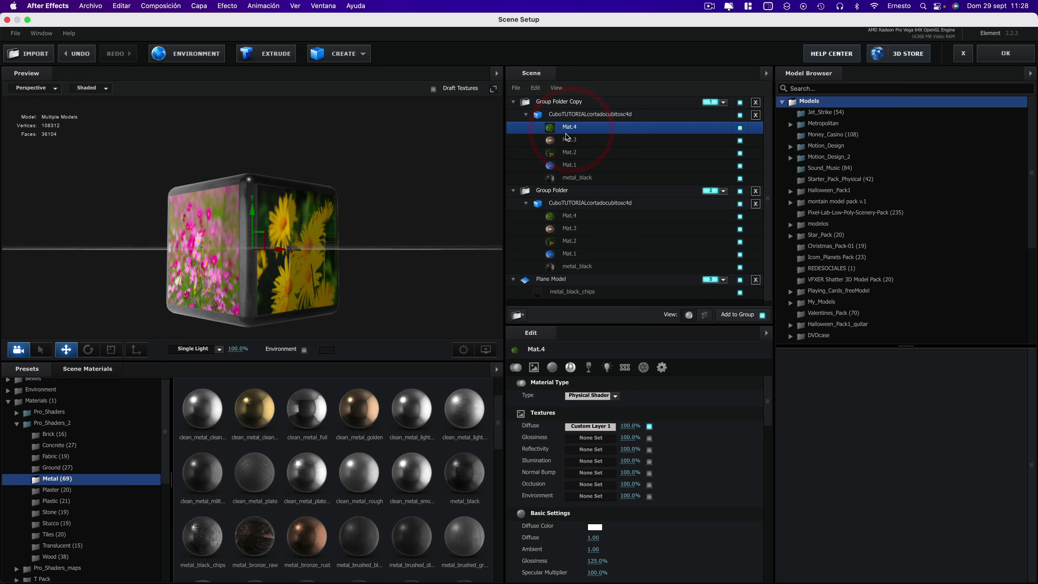
{"action": "right_click", "coordinate": [592, 426]}
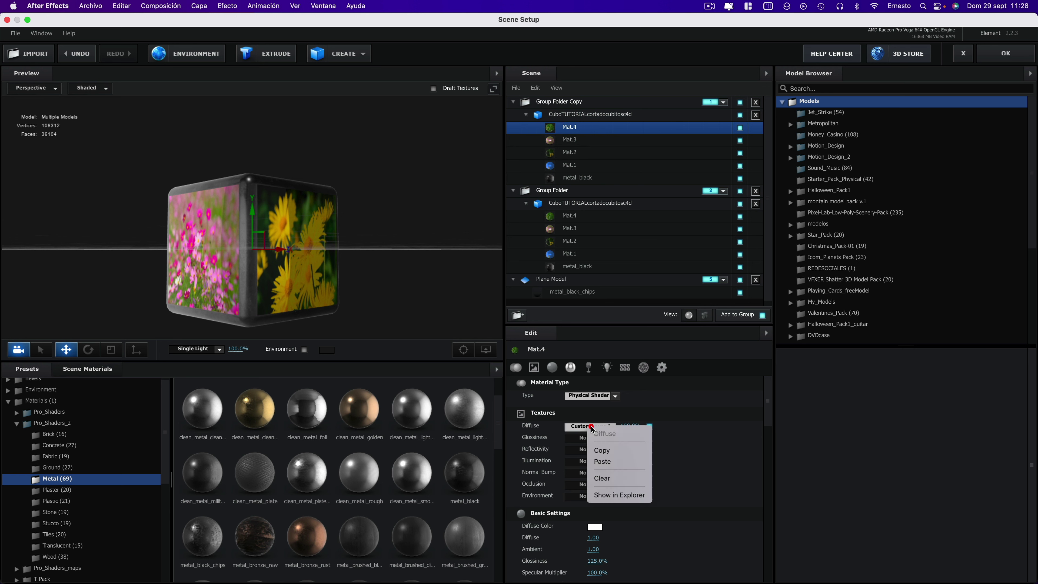
{"action": "left_click", "coordinate": [593, 450]}
{"action": "right_click", "coordinate": [593, 452]}
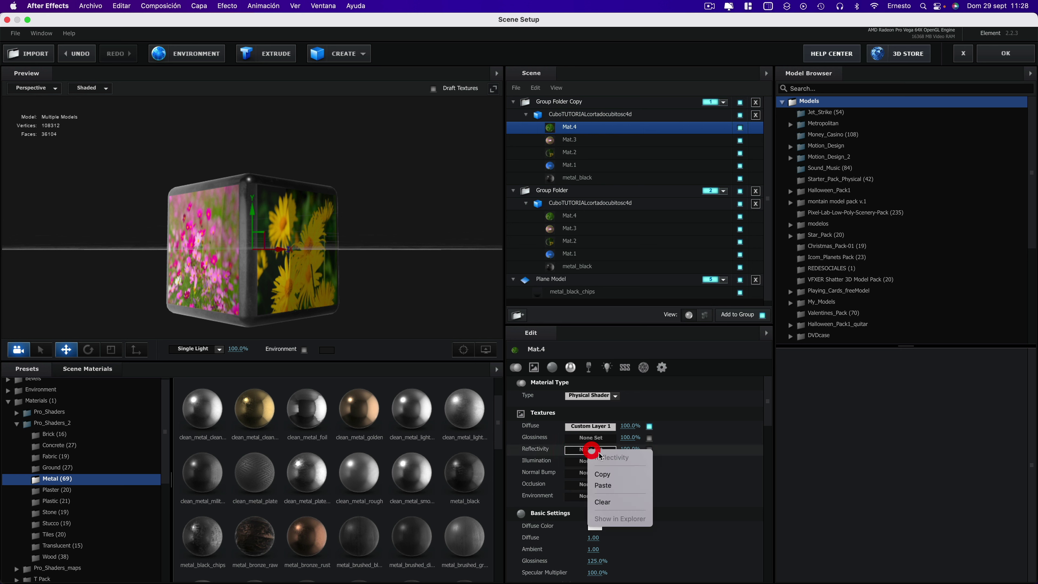
{"action": "left_click", "coordinate": [602, 485]}
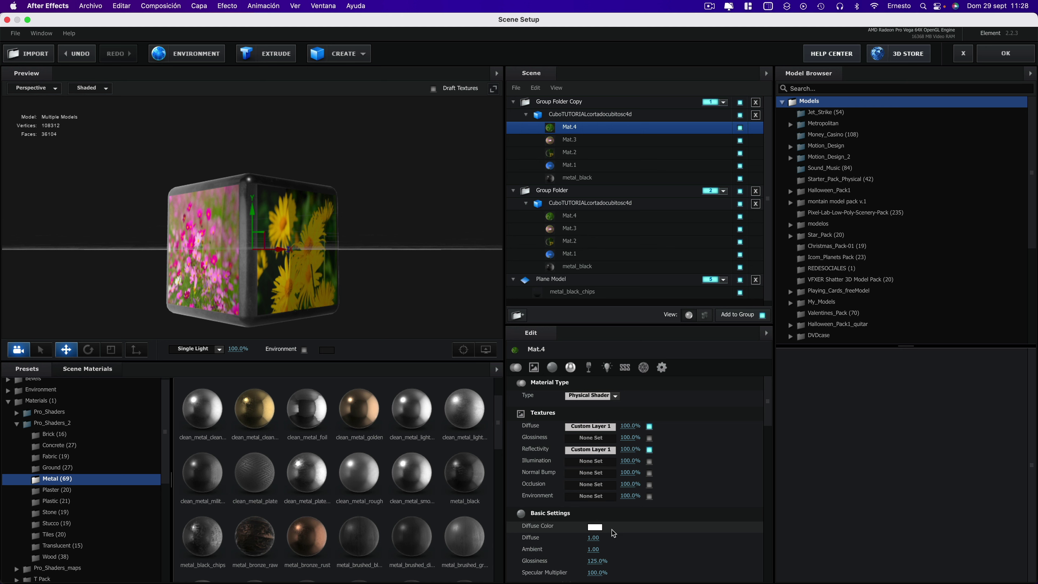
{"action": "scroll", "coordinate": [603, 521], "scroll_direction": "down", "scroll_amount": 5}
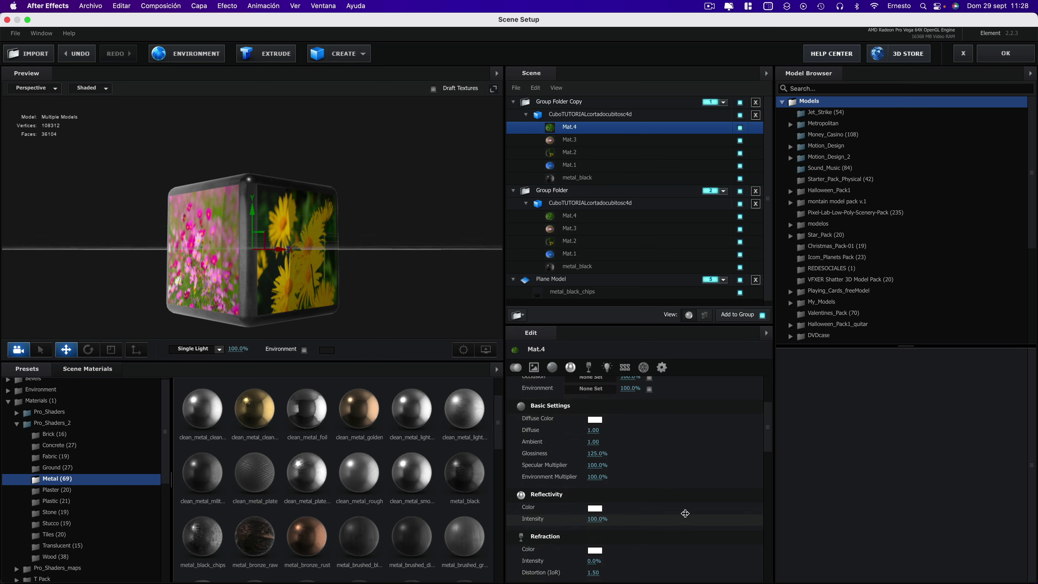
{"action": "left_click", "coordinate": [715, 512]}
Orbit and zoom the preview close to the cube to inspect its reflective faces and bevels
{"action": "left_click_drag", "start_coordinate": [367, 245], "coordinate": [378, 255]}
{"action": "scroll", "coordinate": [650, 426], "scroll_direction": "up", "scroll_amount": 5}
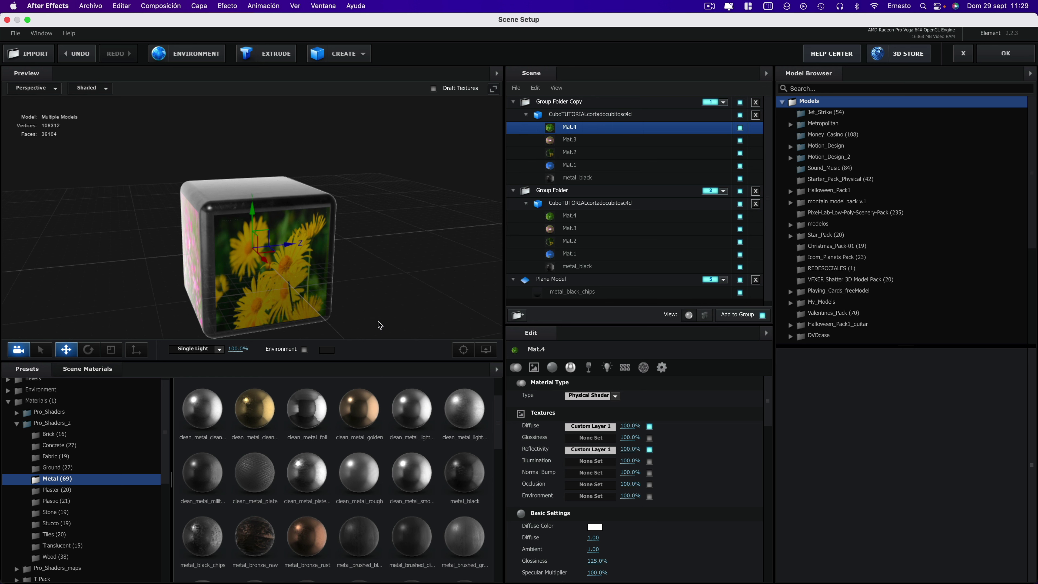
{"action": "left_click_drag", "start_coordinate": [378, 322], "coordinate": [402, 308]}
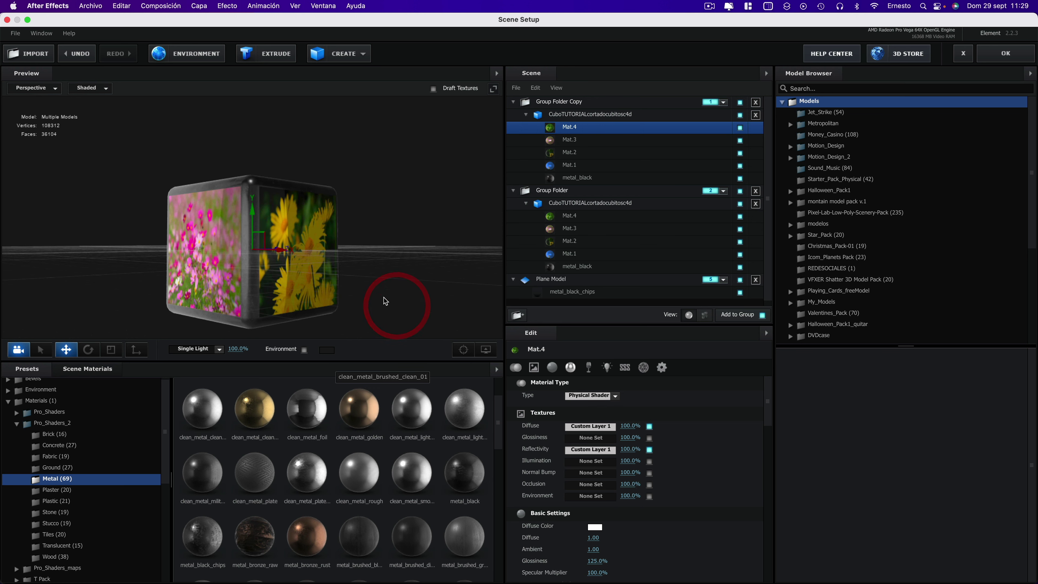
{"action": "scroll", "coordinate": [389, 298], "scroll_direction": "up", "scroll_amount": 3}
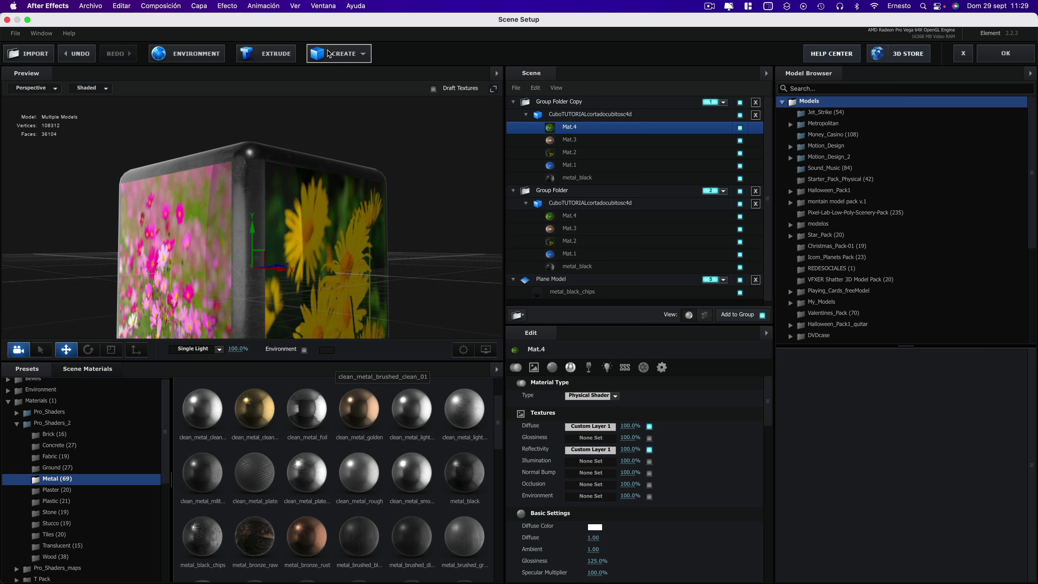
Add a temporary Box model and slide it along Z beside the cube
{"action": "left_click", "coordinate": [340, 53]}
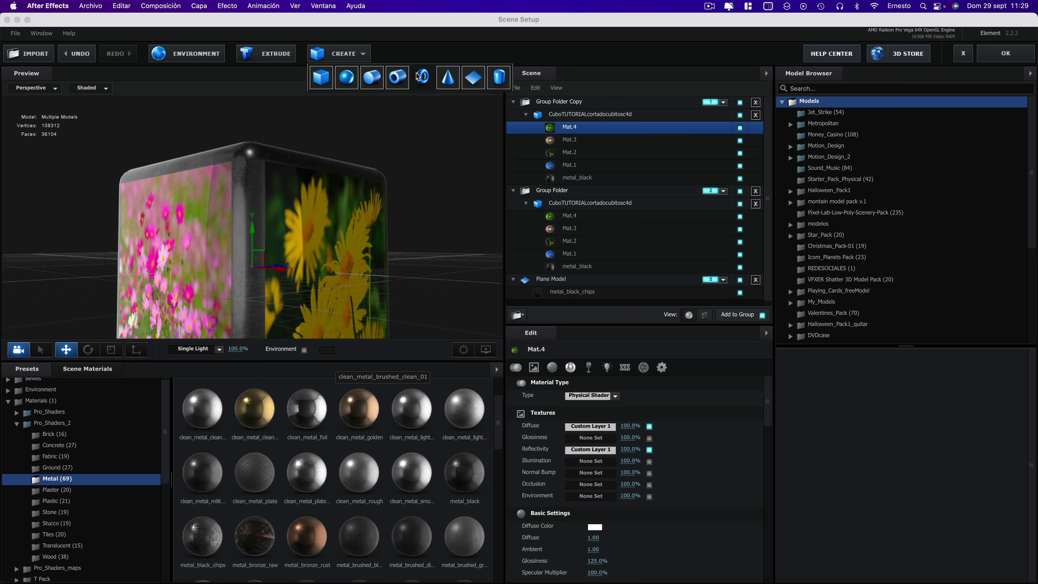
{"action": "left_click", "coordinate": [322, 77]}
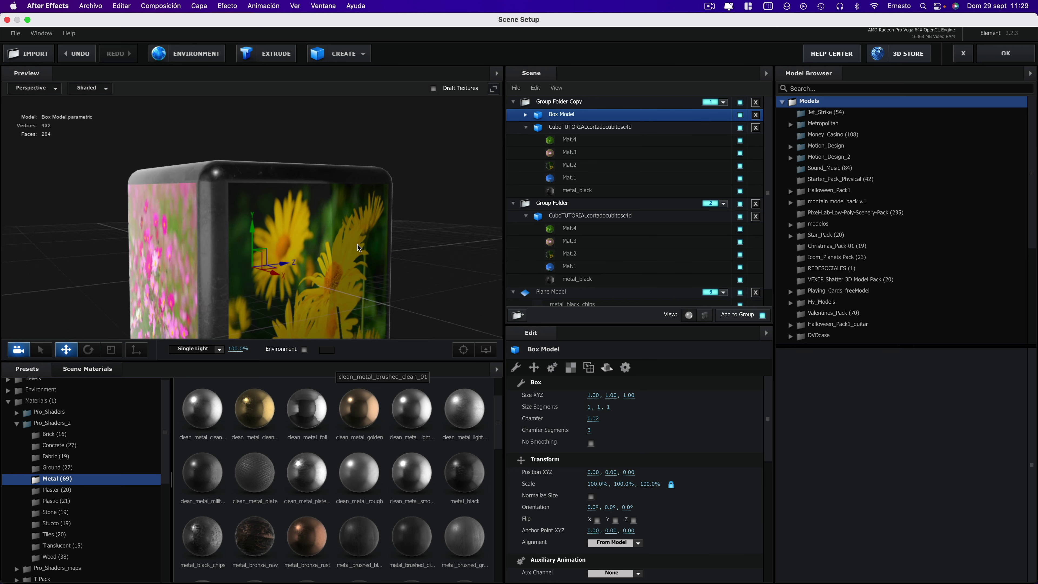
{"action": "left_click_drag", "start_coordinate": [372, 241], "coordinate": [347, 244]}
{"action": "left_click_drag", "start_coordinate": [240, 267], "coordinate": [201, 271]}
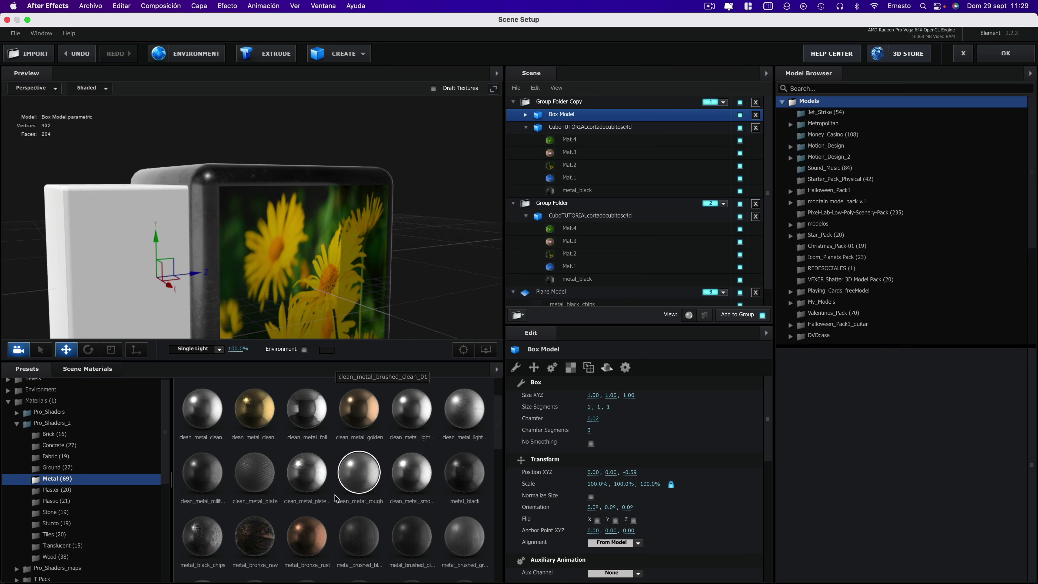
Remove unused materials from Scene Materials
{"action": "left_click", "coordinate": [87, 369]}
{"action": "right_click", "coordinate": [343, 487]}
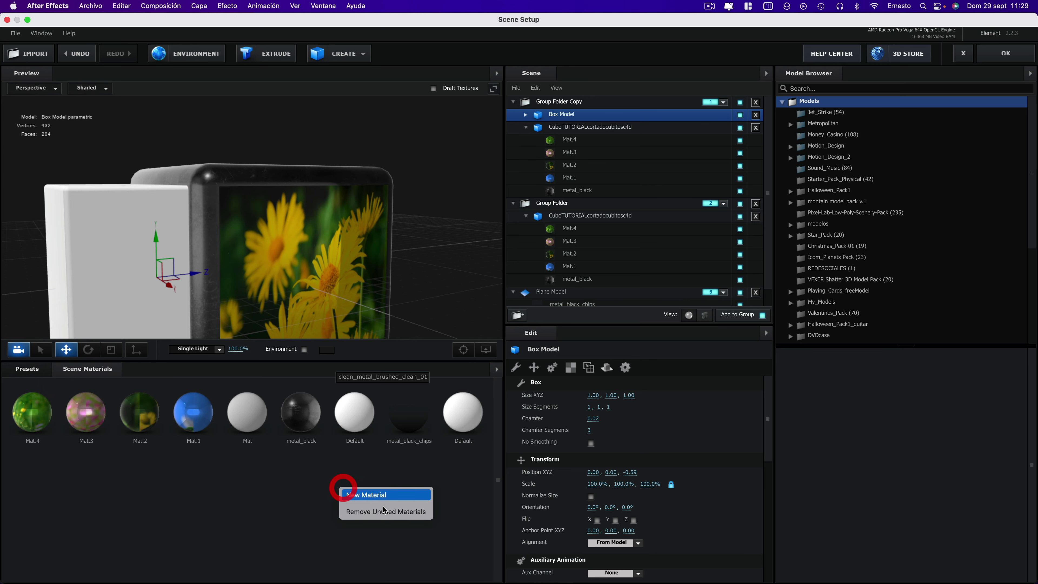
{"action": "left_click", "coordinate": [380, 512]}
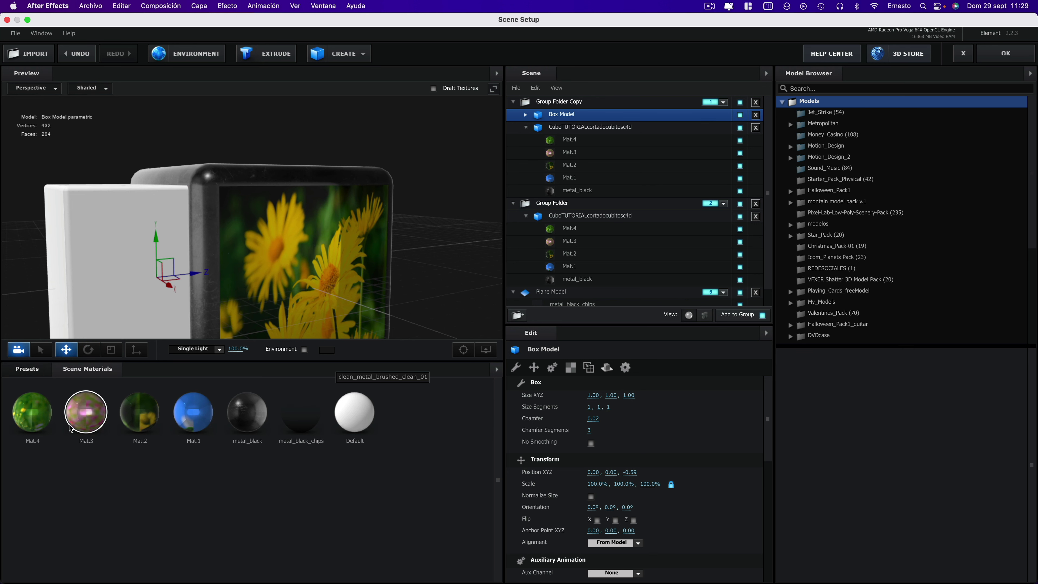
Drag the metal_black_chips preset onto the box, then delete the temporary box
{"action": "left_click", "coordinate": [27, 370]}
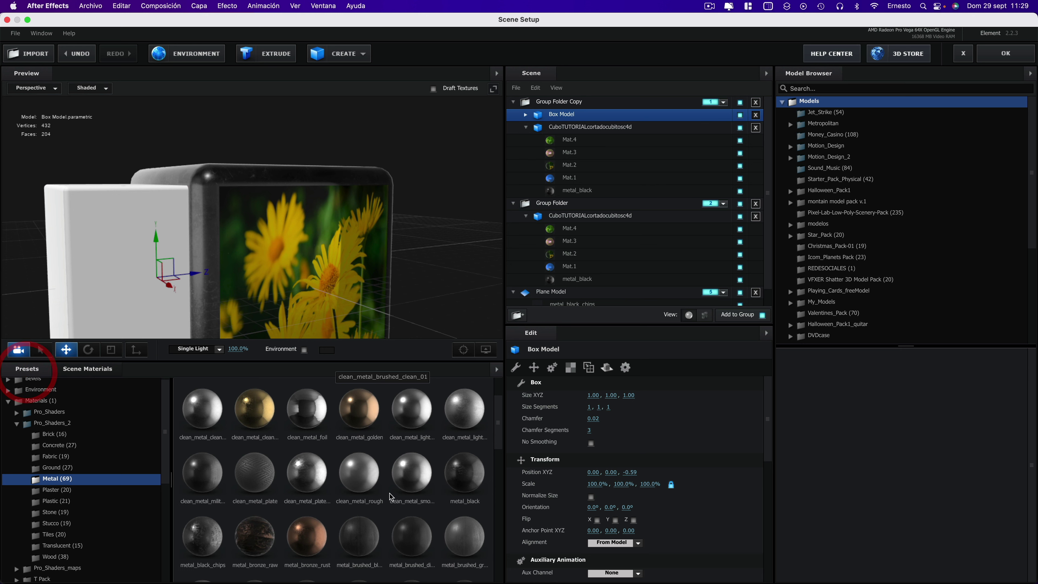
{"action": "scroll", "coordinate": [386, 521], "scroll_direction": "down", "scroll_amount": 2}
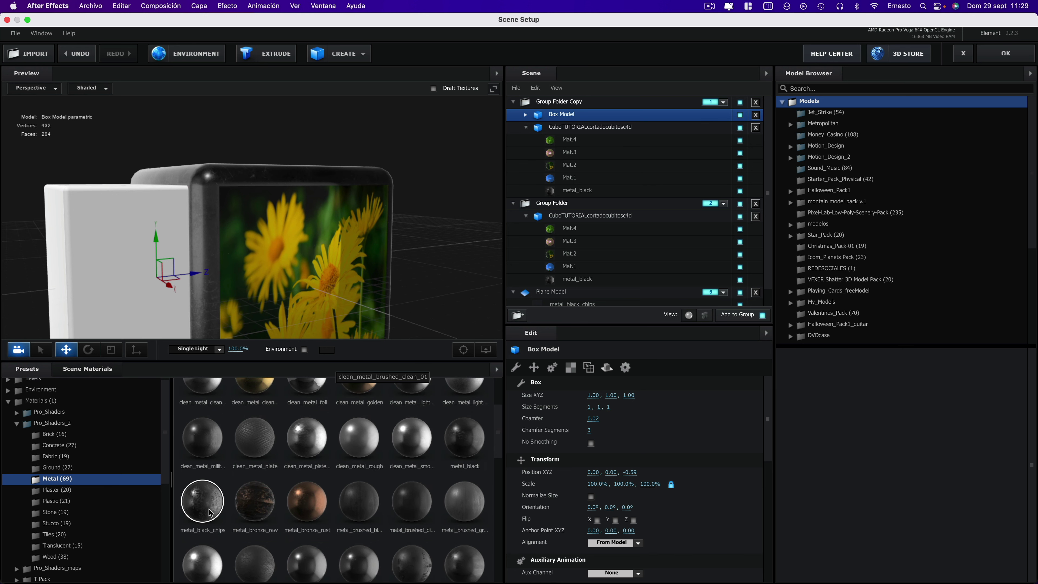
{"action": "left_click_drag", "start_coordinate": [205, 503], "coordinate": [110, 292]}
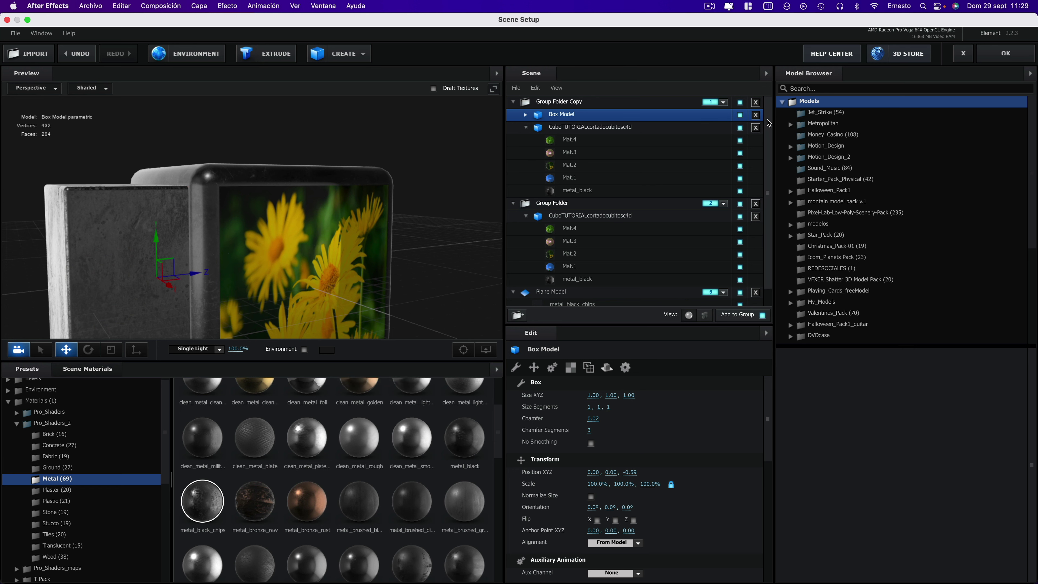
{"action": "left_click", "coordinate": [756, 116]}
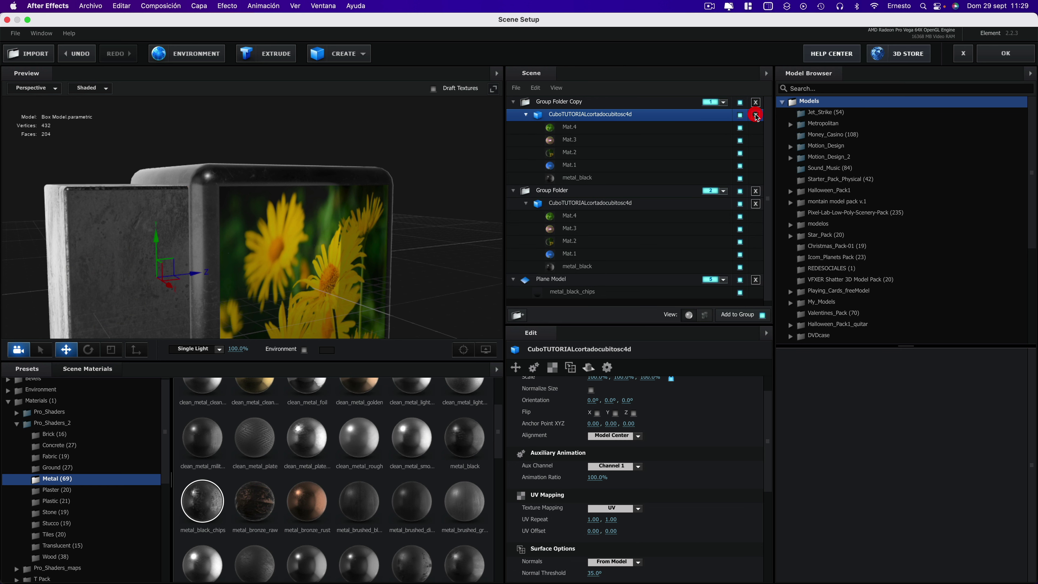
{"action": "left_click", "coordinate": [86, 370]}
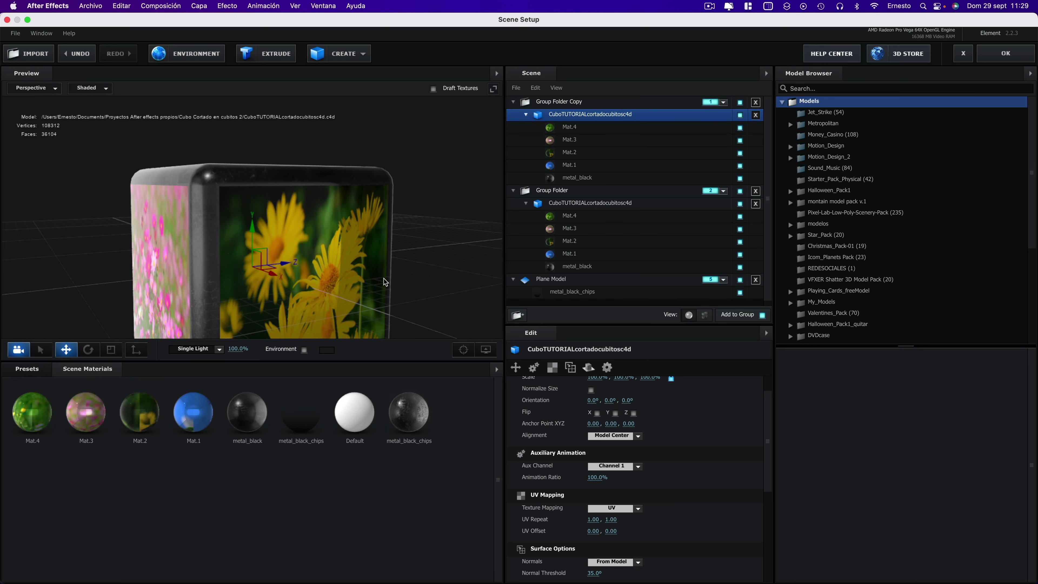
Open metal_black_chips in Scene Materials and copy its metal_grunge_green glossiness texture
{"action": "left_click", "coordinate": [423, 412]}
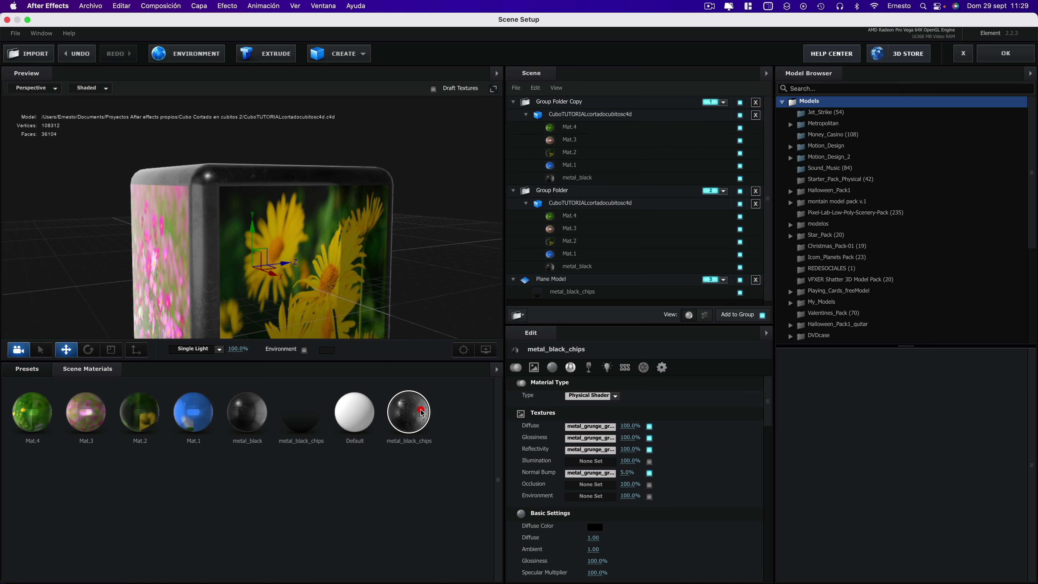
{"action": "left_click", "coordinate": [589, 437]}
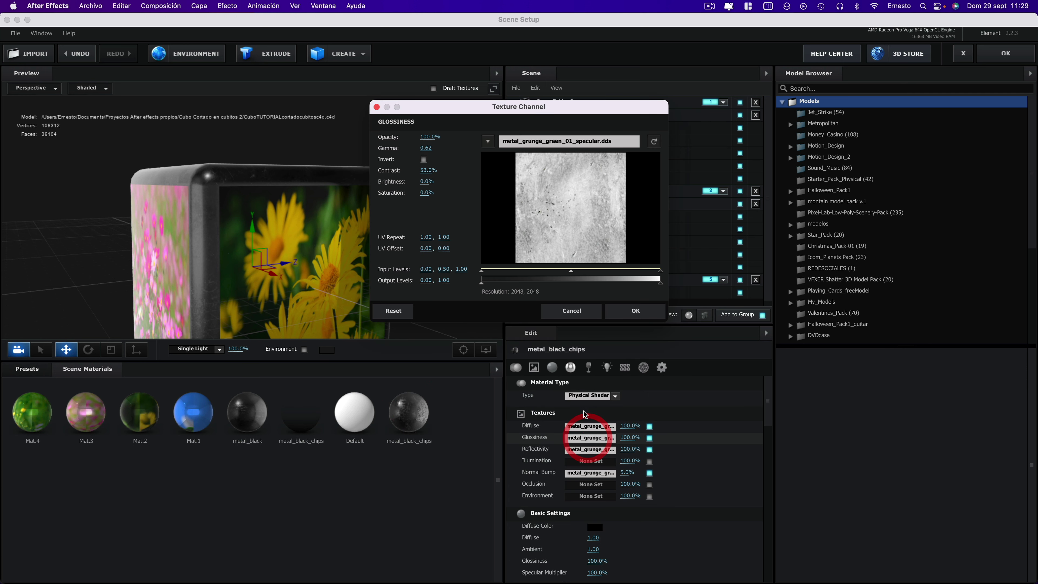
{"action": "left_click", "coordinate": [581, 312]}
{"action": "right_click", "coordinate": [595, 439]}
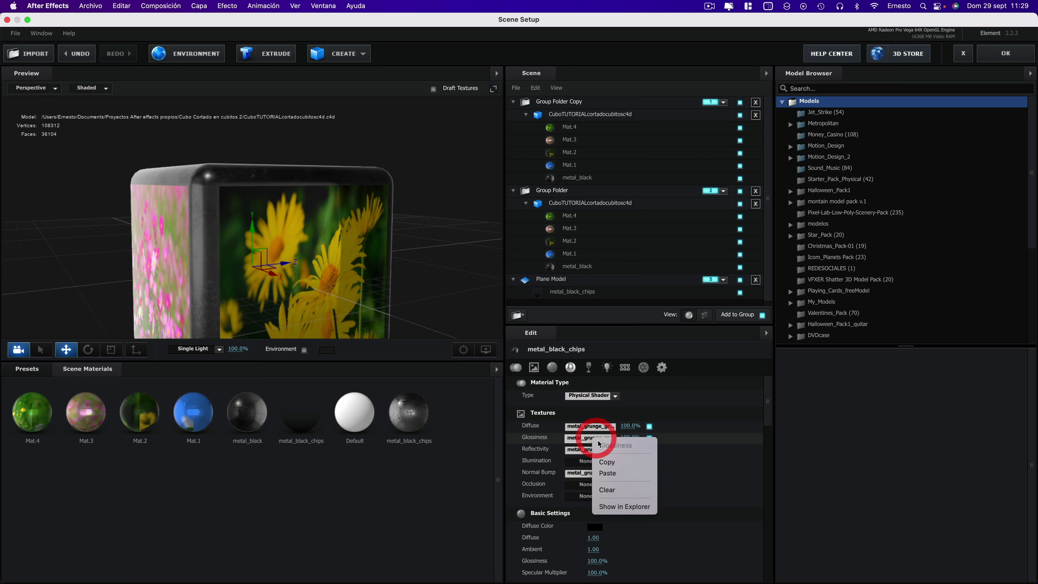
{"action": "left_click", "coordinate": [610, 462]}
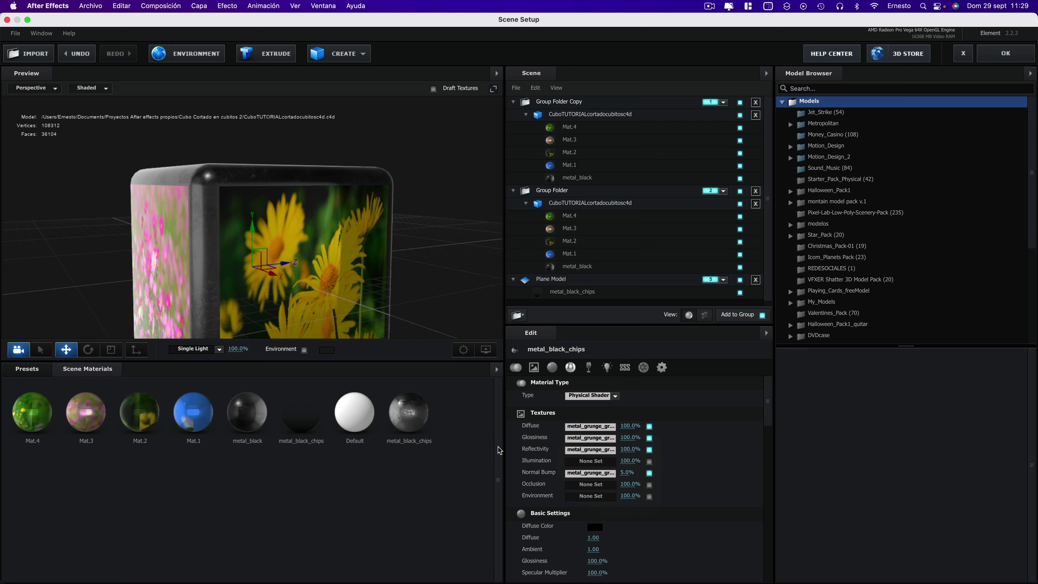
Select Mat.4 and paste the metal_grunge_green texture into its Glossiness slot
{"action": "left_click", "coordinate": [567, 129]}
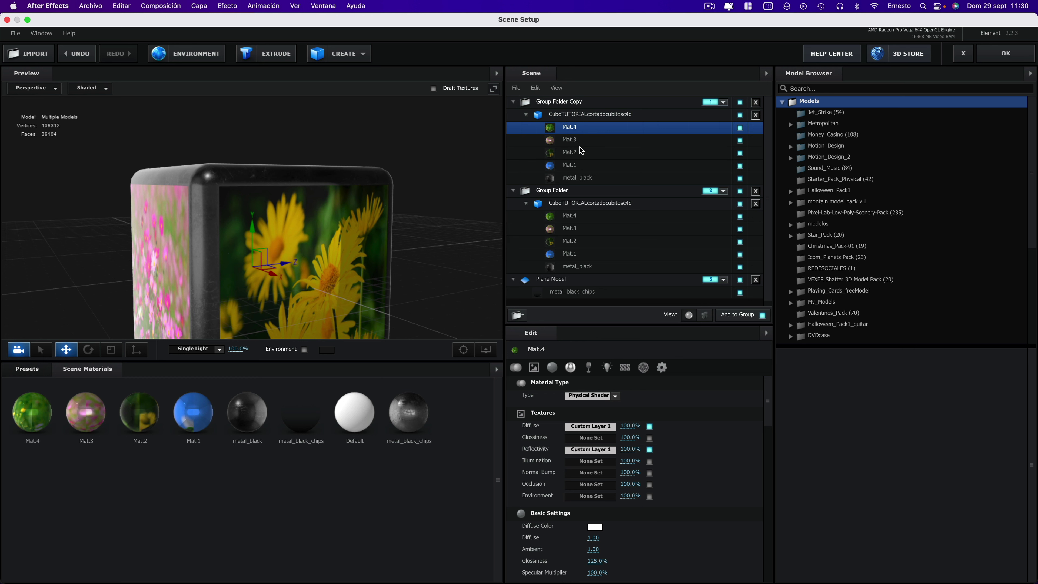
{"action": "right_click", "coordinate": [598, 441]}
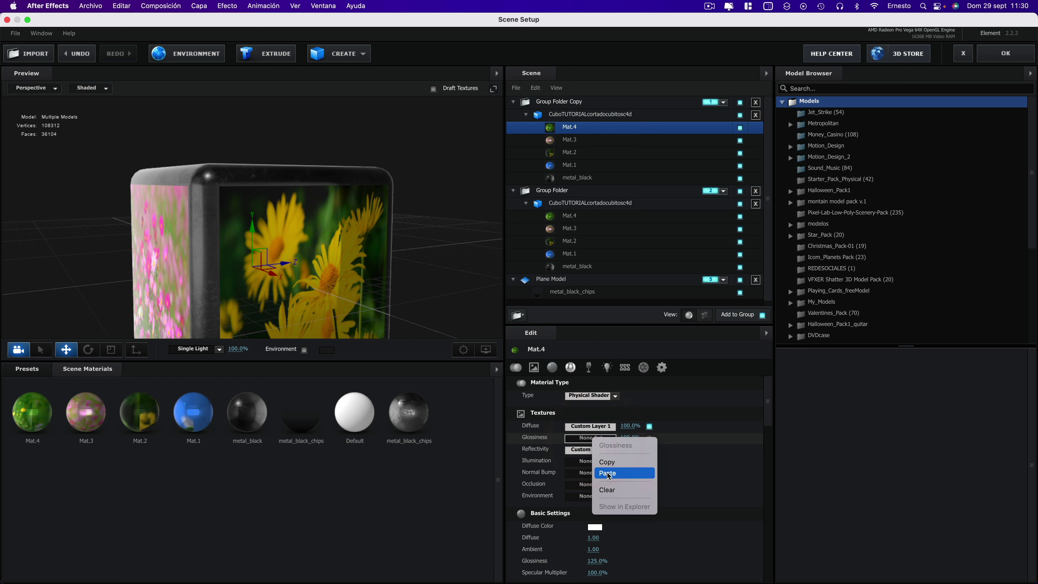
{"action": "left_click", "coordinate": [428, 182]}
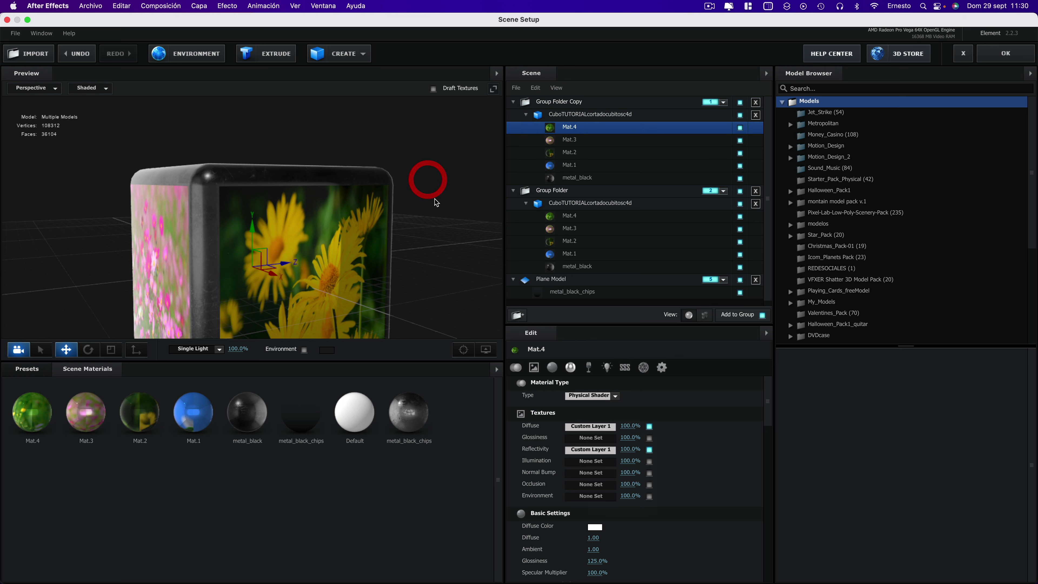
{"action": "left_click_drag", "start_coordinate": [425, 180], "coordinate": [275, 192]}
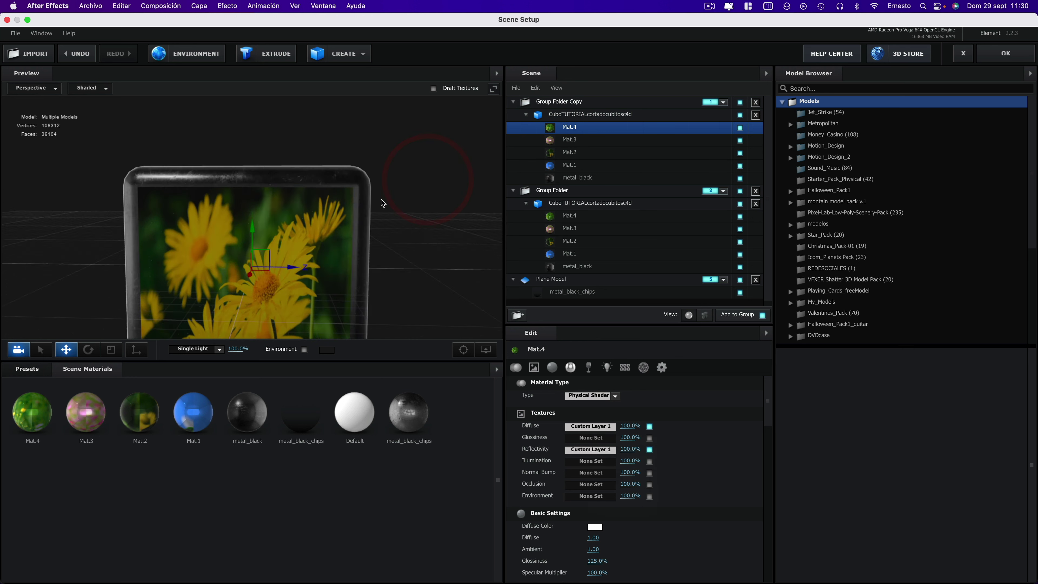
{"action": "left_click", "coordinate": [266, 193]}
{"action": "left_click", "coordinate": [740, 127]}
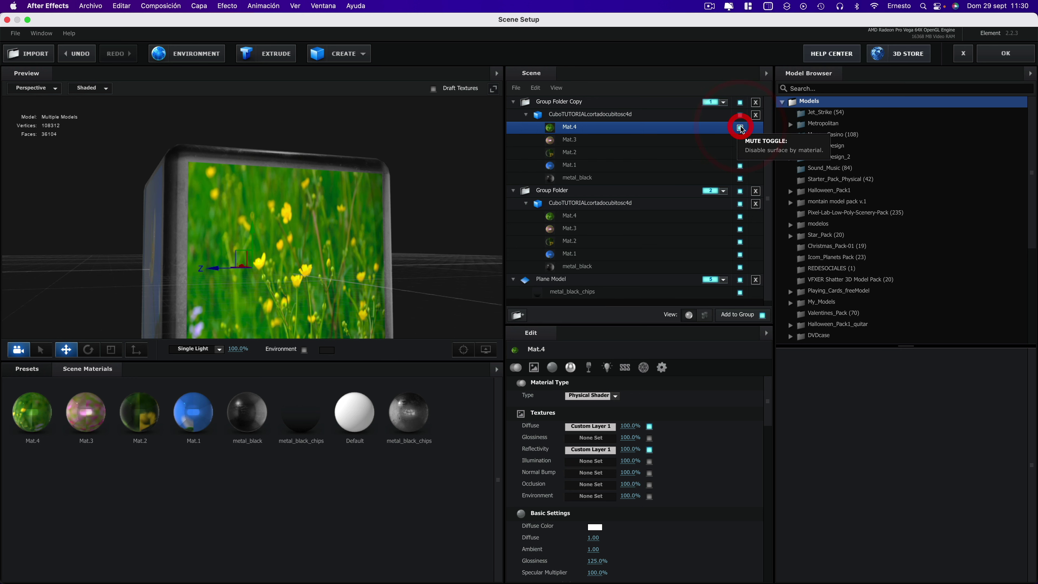
{"action": "right_click", "coordinate": [590, 437]}
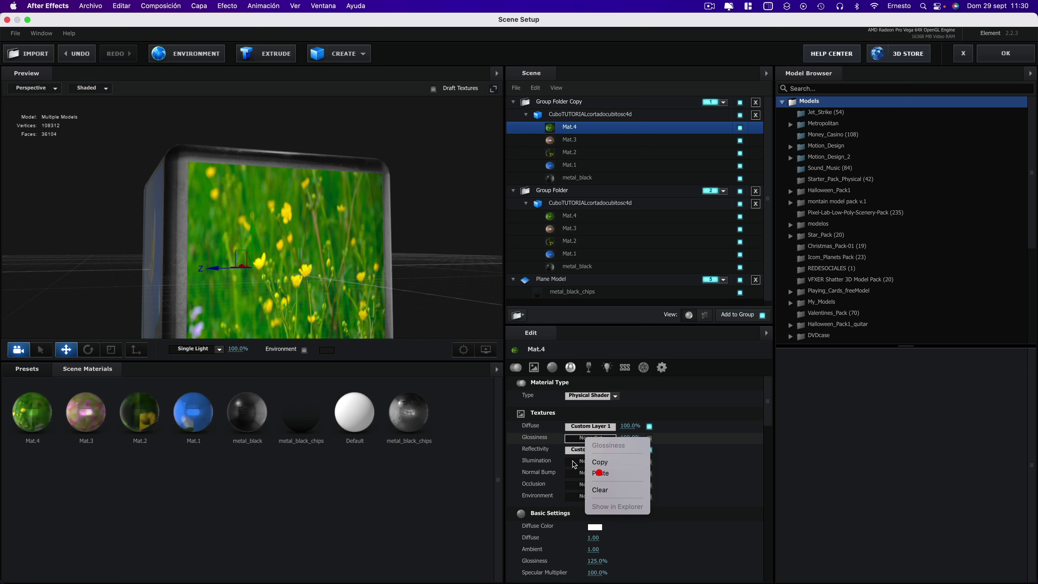
{"action": "left_click", "coordinate": [600, 473]}
Adjust the glossiness map levels, darkening the midtones and raising the black point
{"action": "left_click_drag", "start_coordinate": [370, 261], "coordinate": [389, 263]}
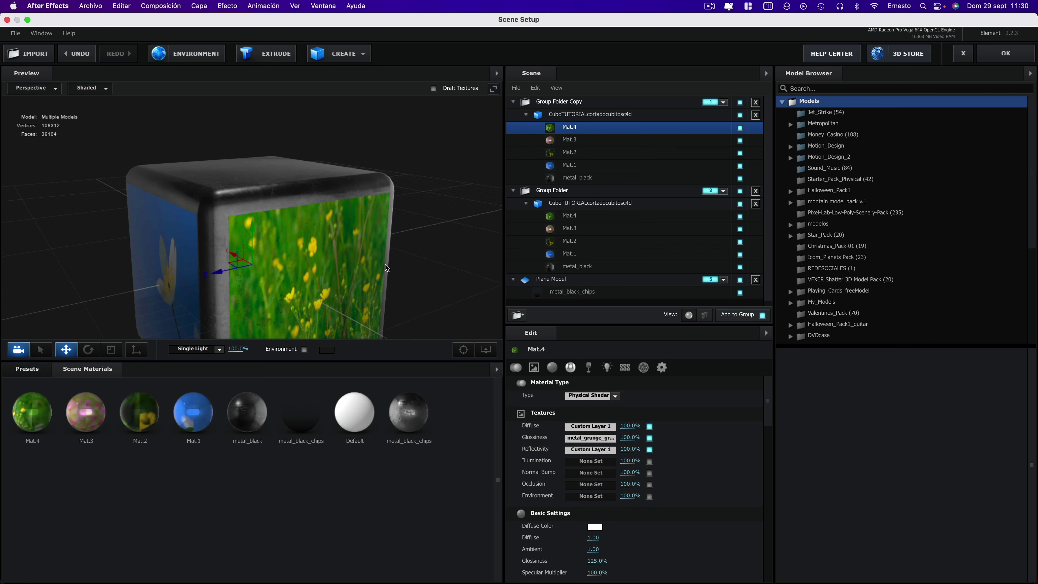
{"action": "left_click", "coordinate": [591, 438]}
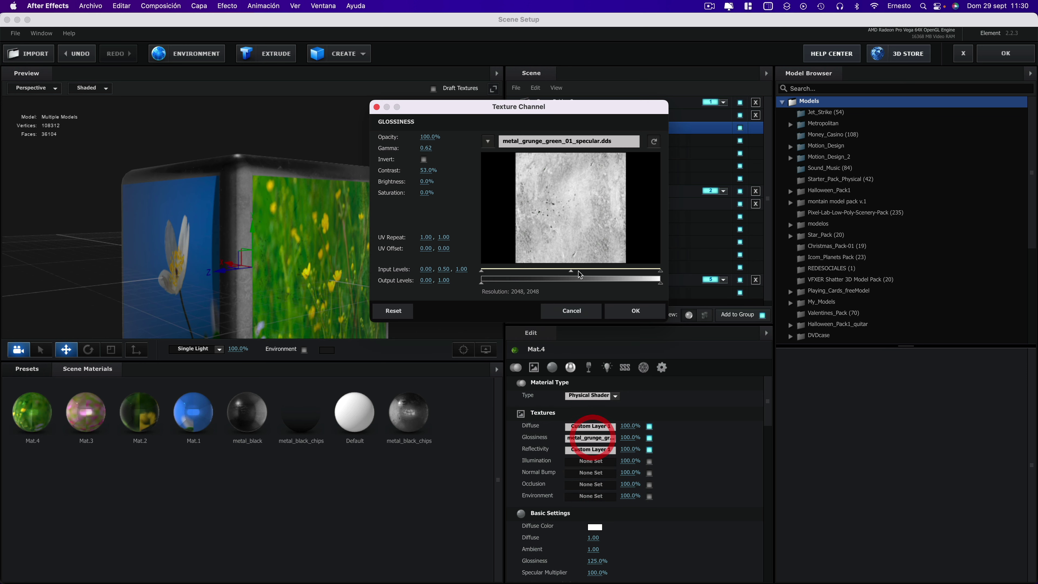
{"action": "left_click_drag", "start_coordinate": [571, 271], "coordinate": [619, 269]}
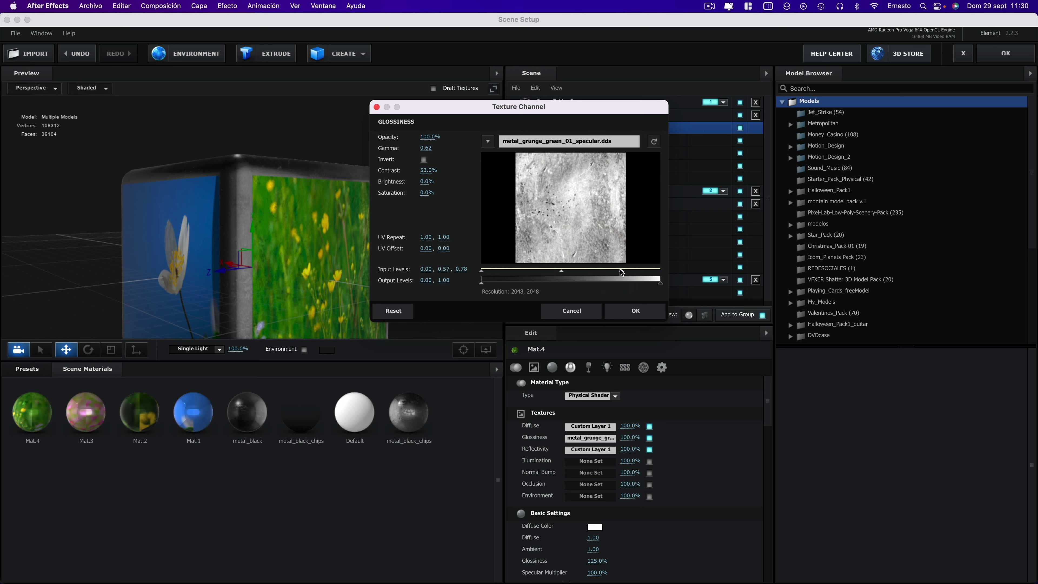
{"action": "left_click_drag", "start_coordinate": [482, 271], "coordinate": [513, 271]}
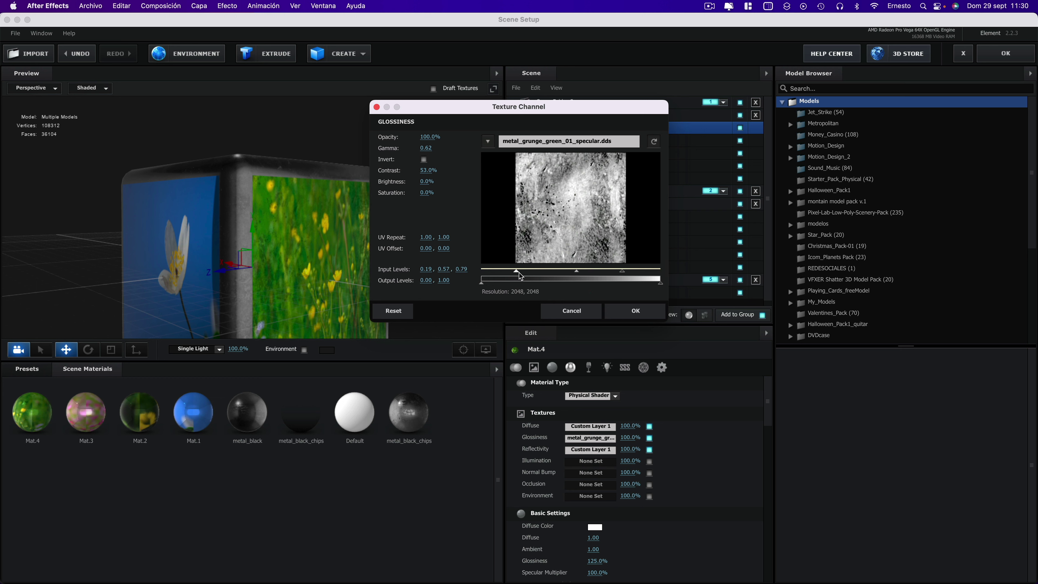
{"action": "left_click", "coordinate": [635, 310]}
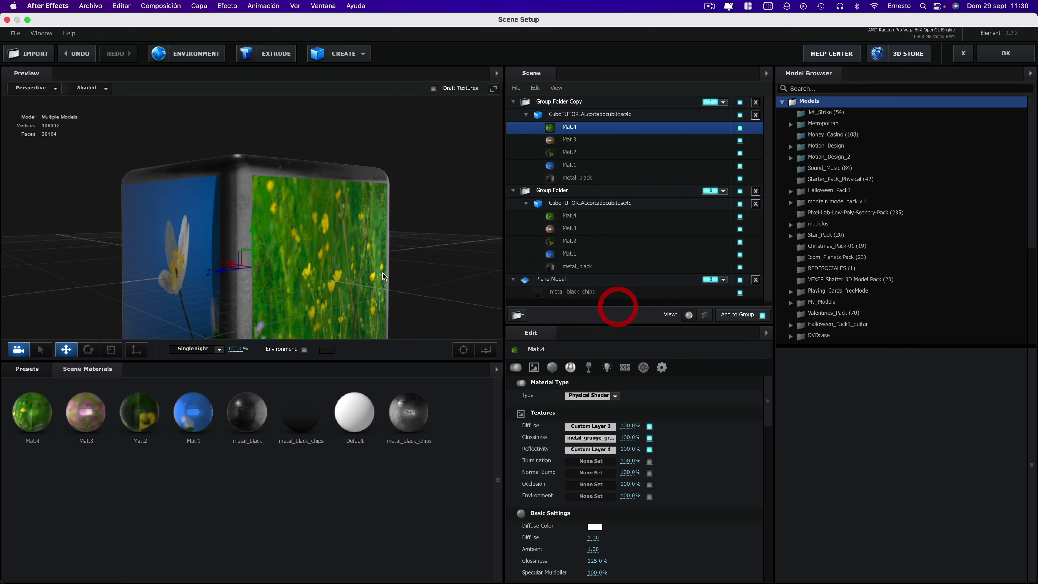
{"action": "mouse_move", "coordinate": [383, 273]}
{"action": "left_mouse_down"}
{"action": "mouse_move", "coordinate": [353, 252]}
{"action": "mouse_move", "coordinate": [306, 265]}
{"action": "left_mouse_up"}
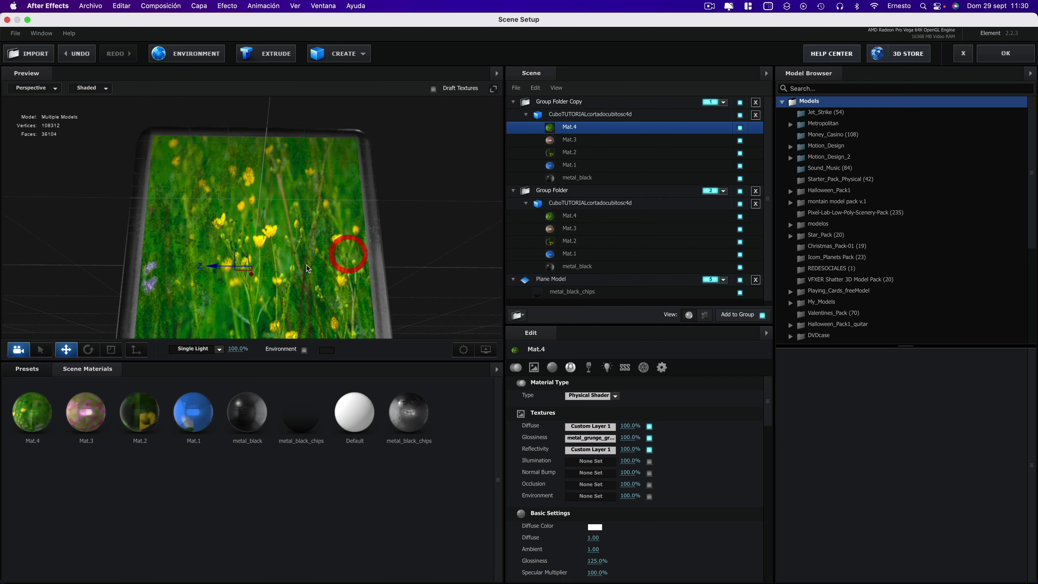
{"action": "scroll", "coordinate": [312, 268], "scroll_direction": "down", "scroll_amount": 3}
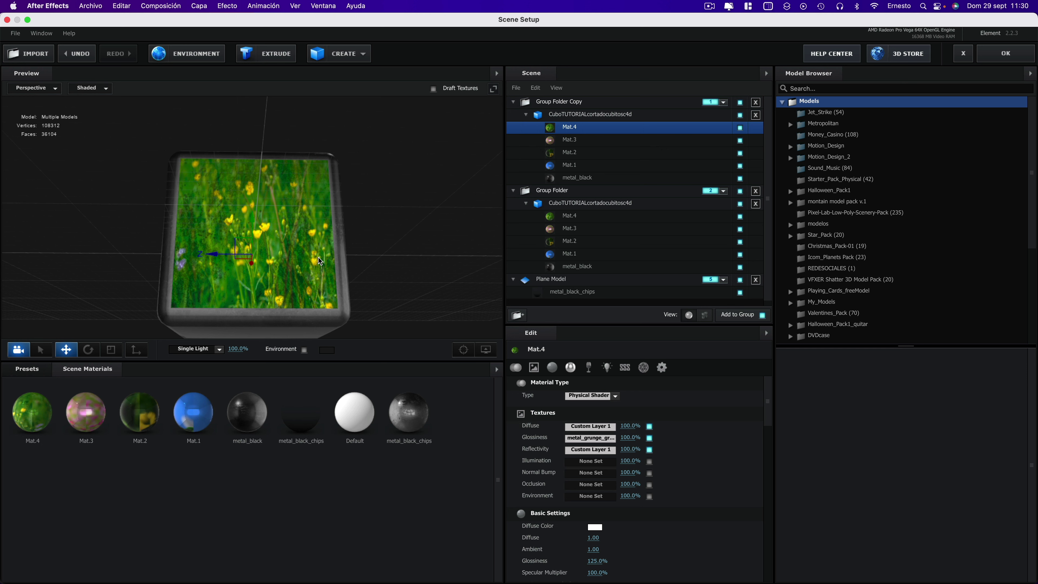
{"action": "left_click_drag", "start_coordinate": [318, 257], "coordinate": [356, 281]}
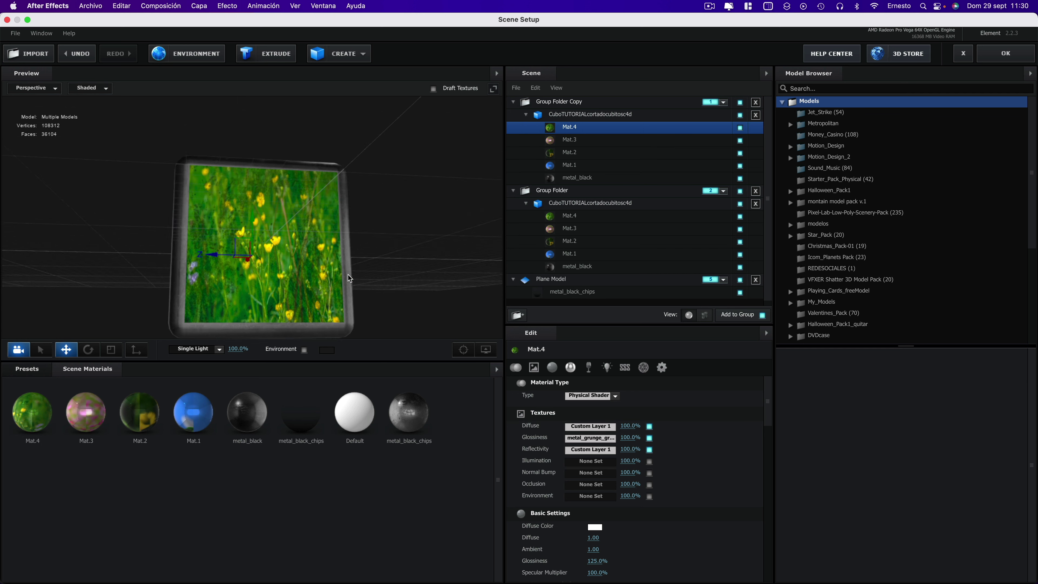
Paste the grunge texture into Normal Bump, try about 110% strength, then clear it
{"action": "left_click", "coordinate": [591, 440]}
{"action": "left_click", "coordinate": [593, 462]}
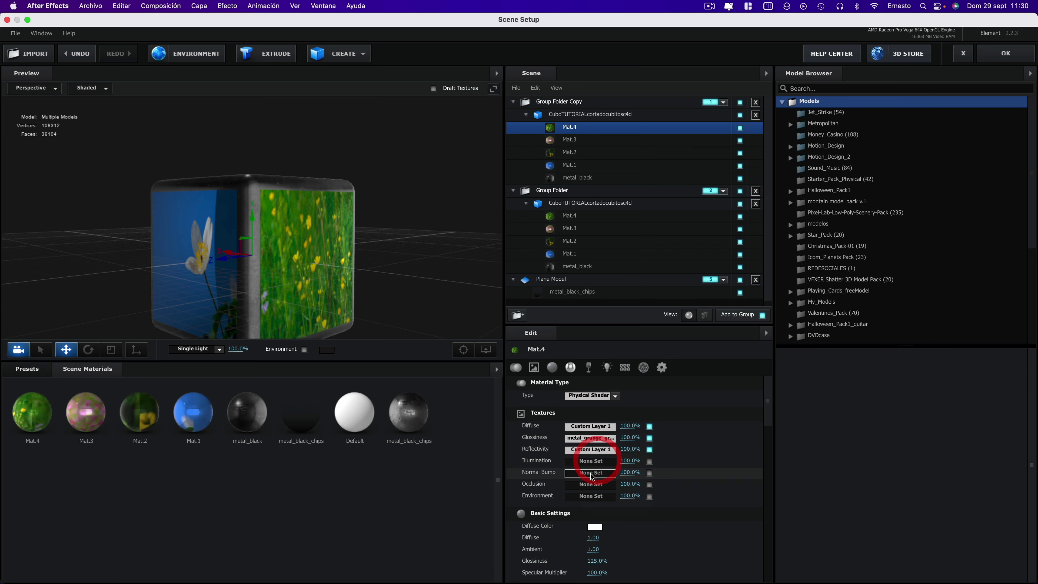
{"action": "left_click", "coordinate": [592, 475]}
{"action": "left_click", "coordinate": [602, 511]}
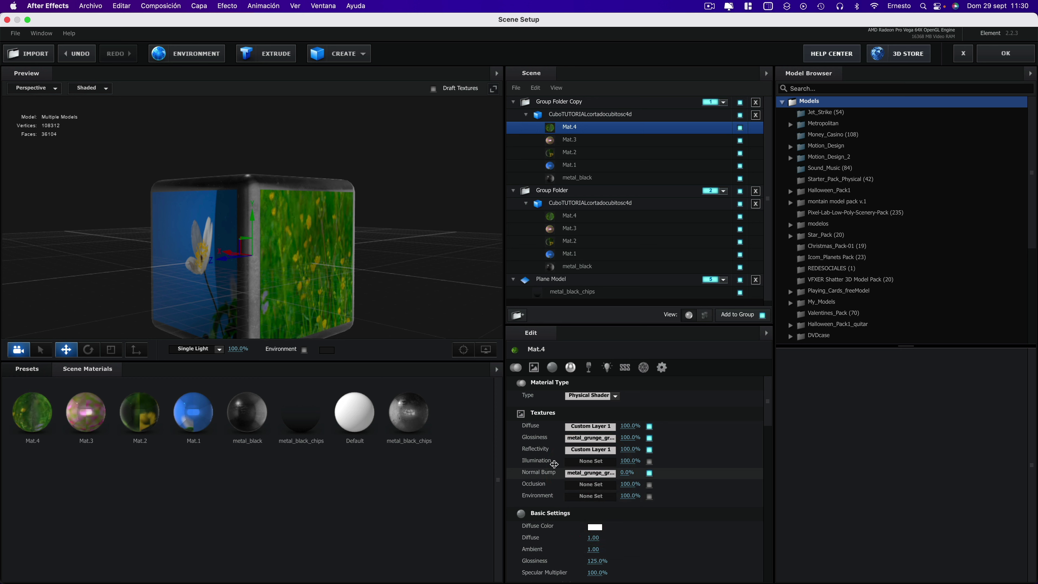
{"action": "left_click_drag", "start_coordinate": [628, 473], "coordinate": [628, 467]}
{"action": "left_click", "coordinate": [597, 475]}
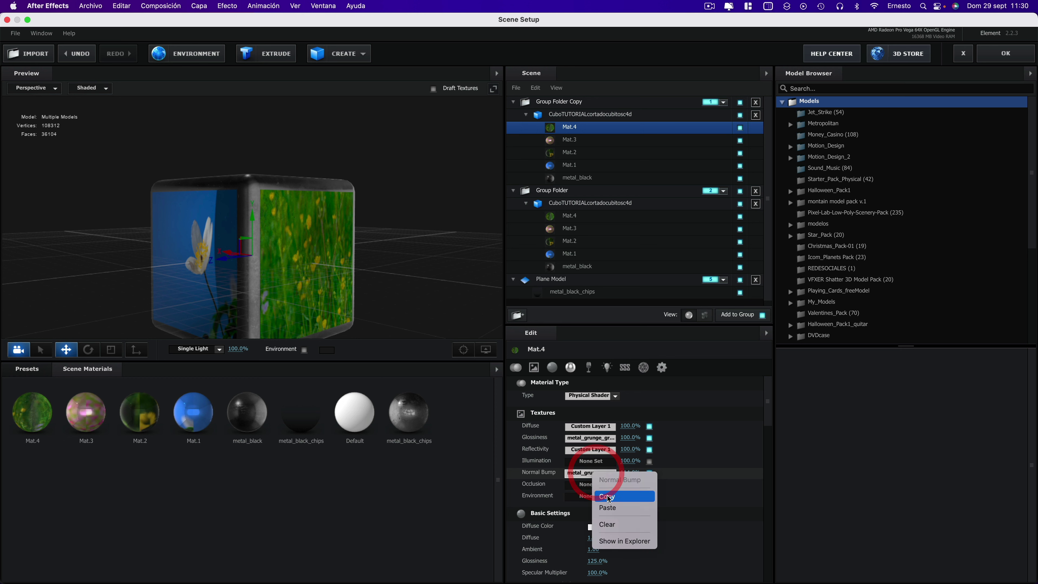
{"action": "left_click", "coordinate": [609, 524]}
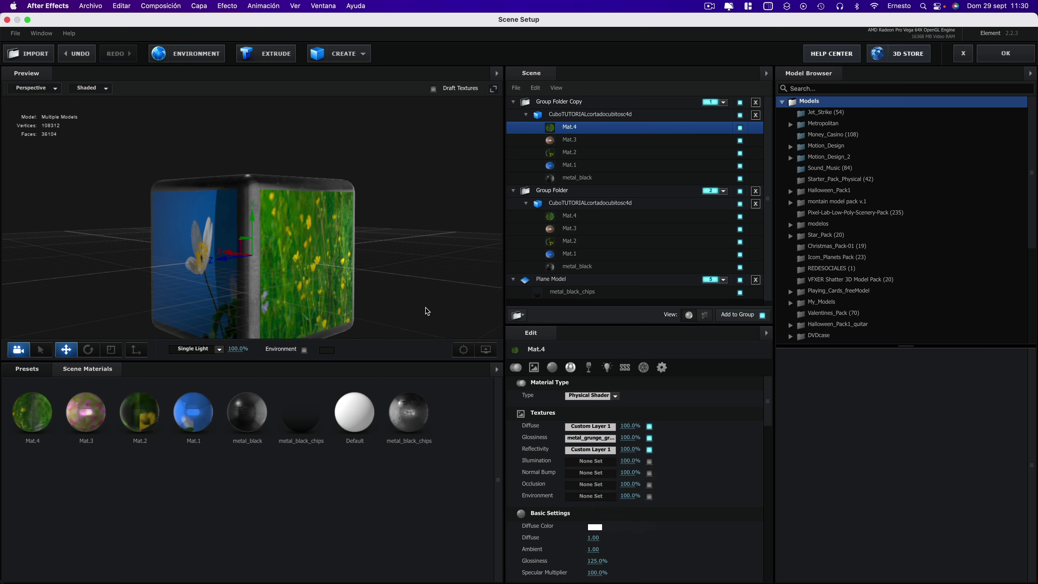
{"action": "left_click_drag", "start_coordinate": [395, 277], "coordinate": [420, 275]}
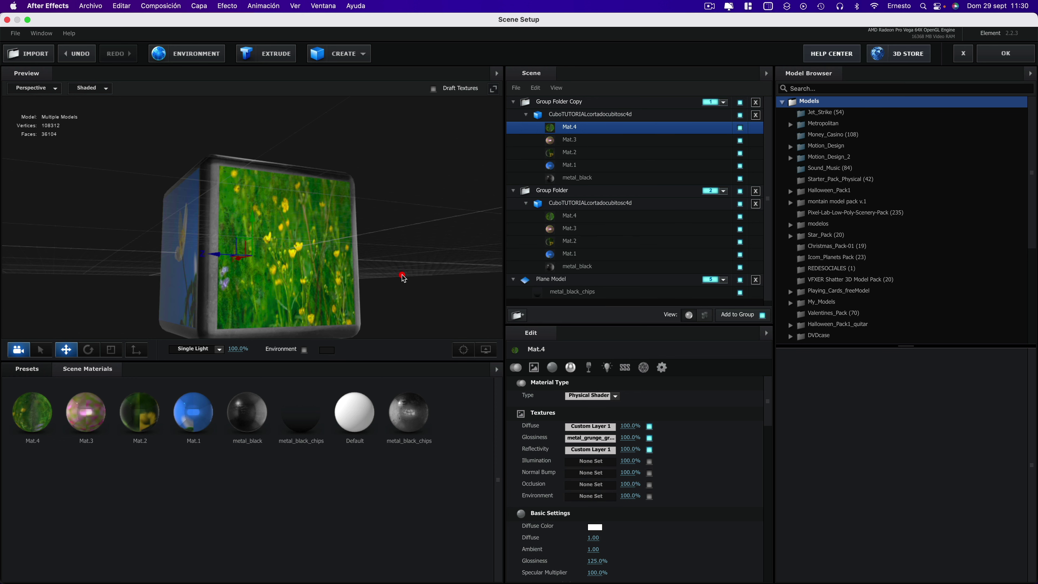
Copy Mat.4's grunge glossiness texture and paste it into Mat.3's Glossiness slot
{"action": "left_click", "coordinate": [567, 140]}
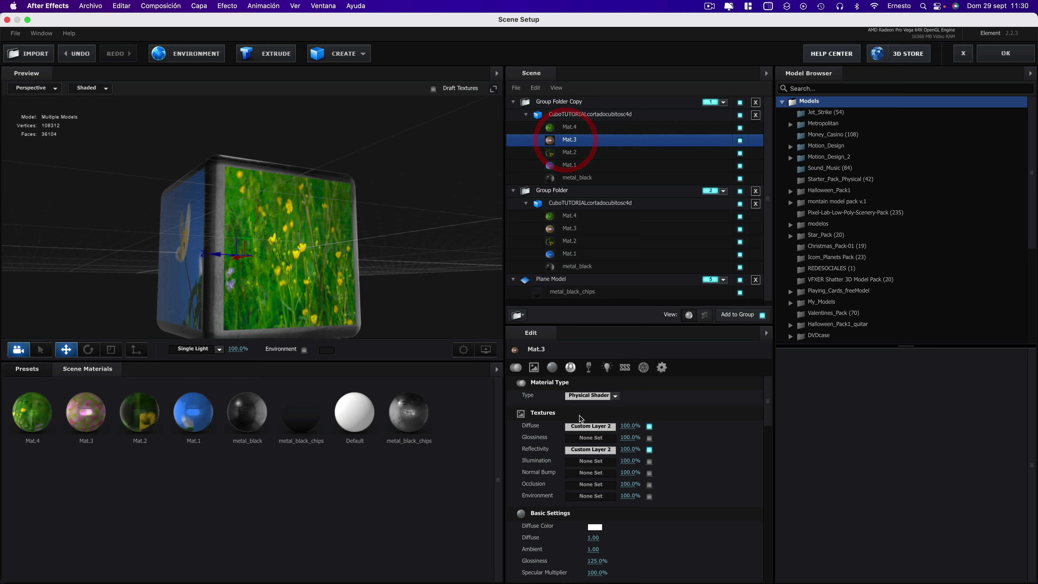
{"action": "left_click", "coordinate": [569, 128]}
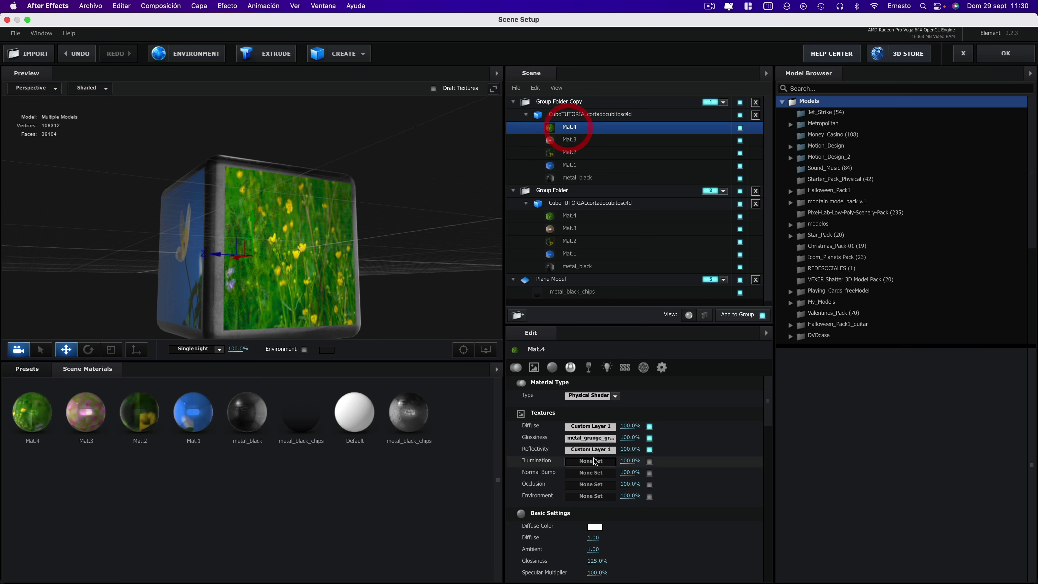
{"action": "left_click", "coordinate": [593, 441]}
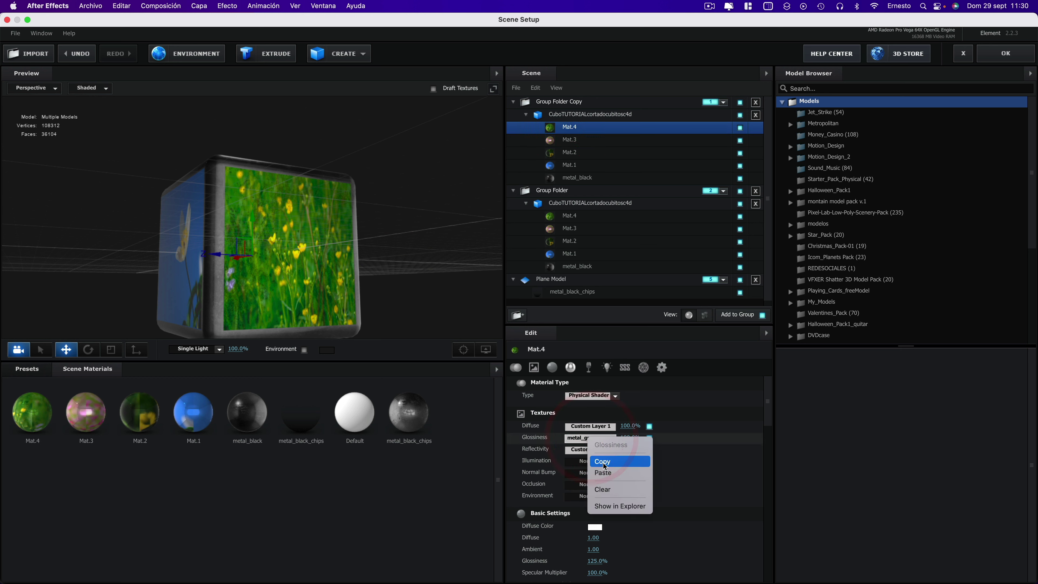
{"action": "left_click", "coordinate": [603, 466]}
{"action": "left_click", "coordinate": [565, 141]}
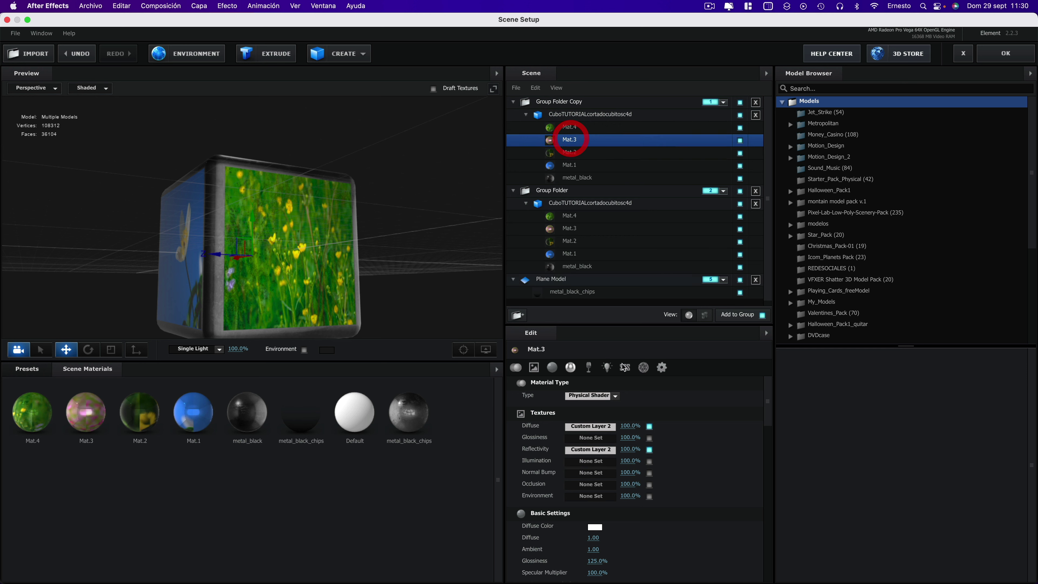
{"action": "left_click", "coordinate": [592, 441]}
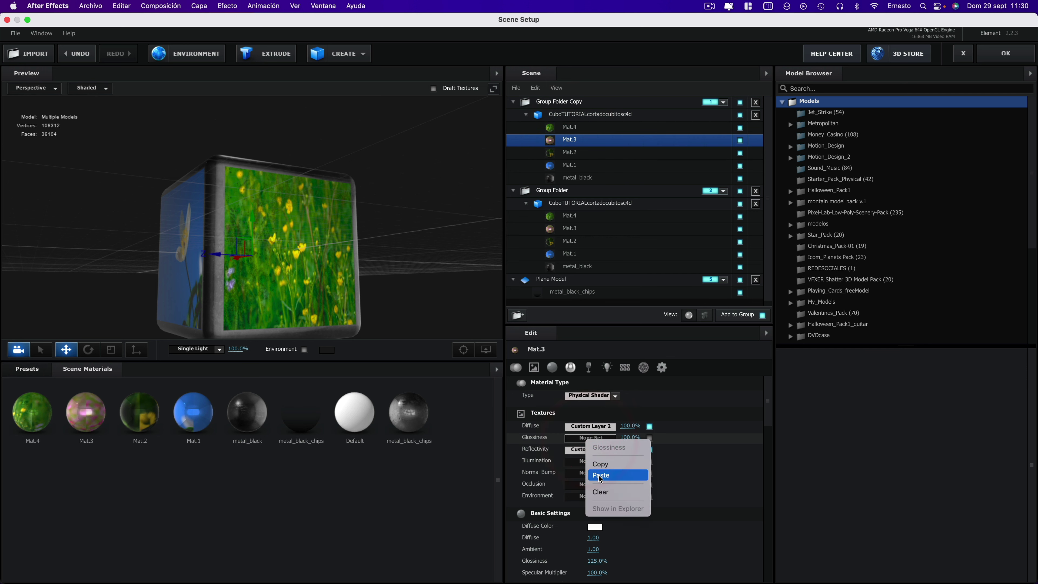
{"action": "left_click", "coordinate": [599, 472]}
Paste the same grunge glossiness texture into Mat.2 and Mat.1
{"action": "left_click", "coordinate": [573, 153]}
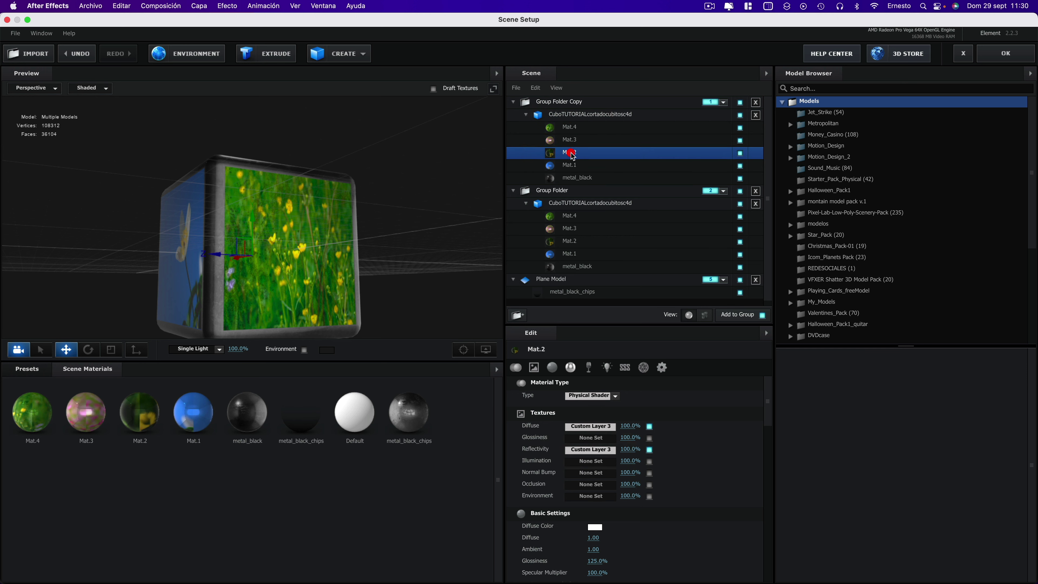
{"action": "left_click", "coordinate": [598, 440]}
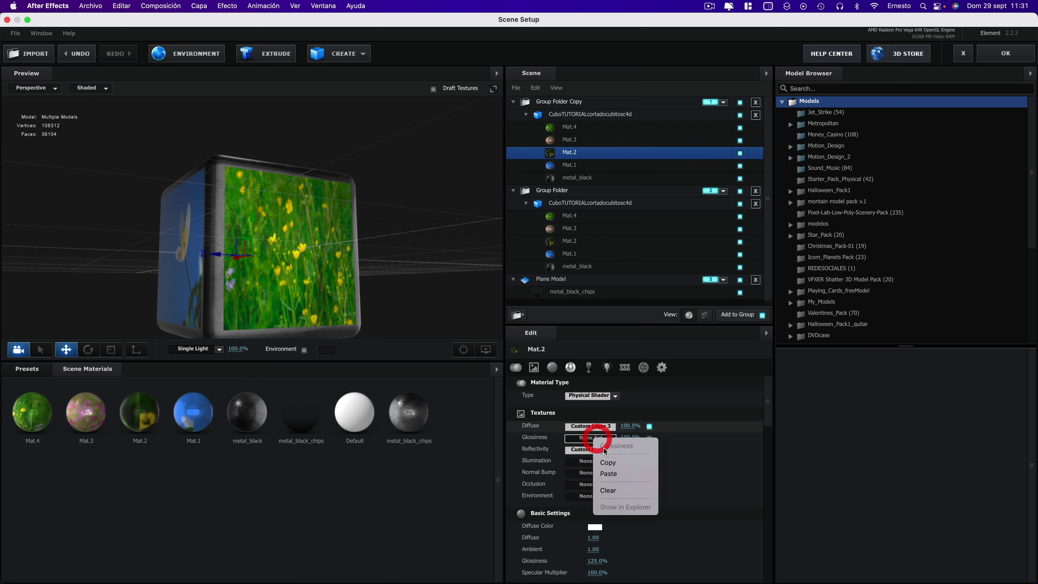
{"action": "left_click", "coordinate": [608, 474]}
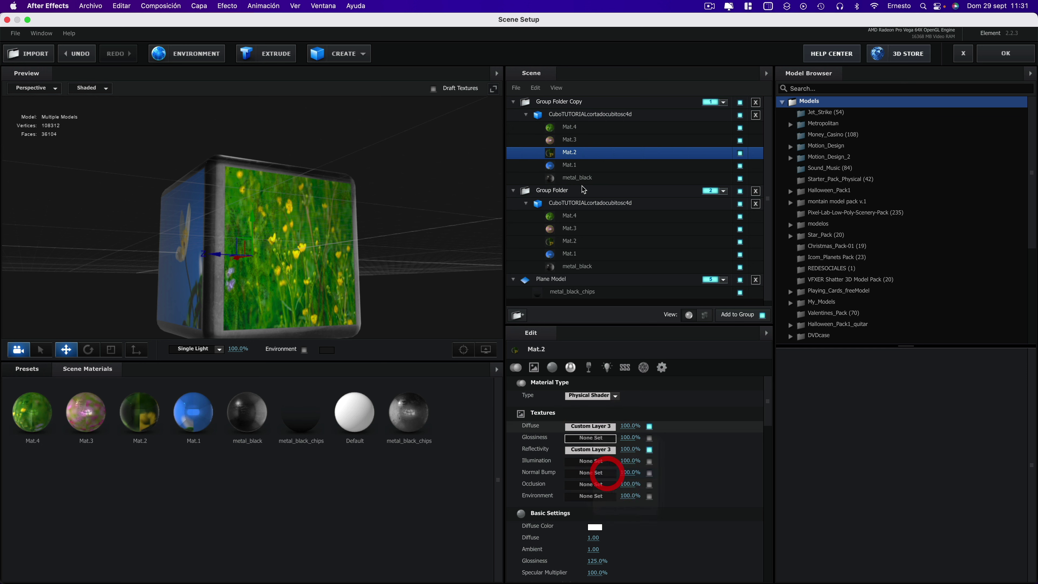
{"action": "left_click", "coordinate": [571, 167]}
{"action": "left_click", "coordinate": [594, 439]}
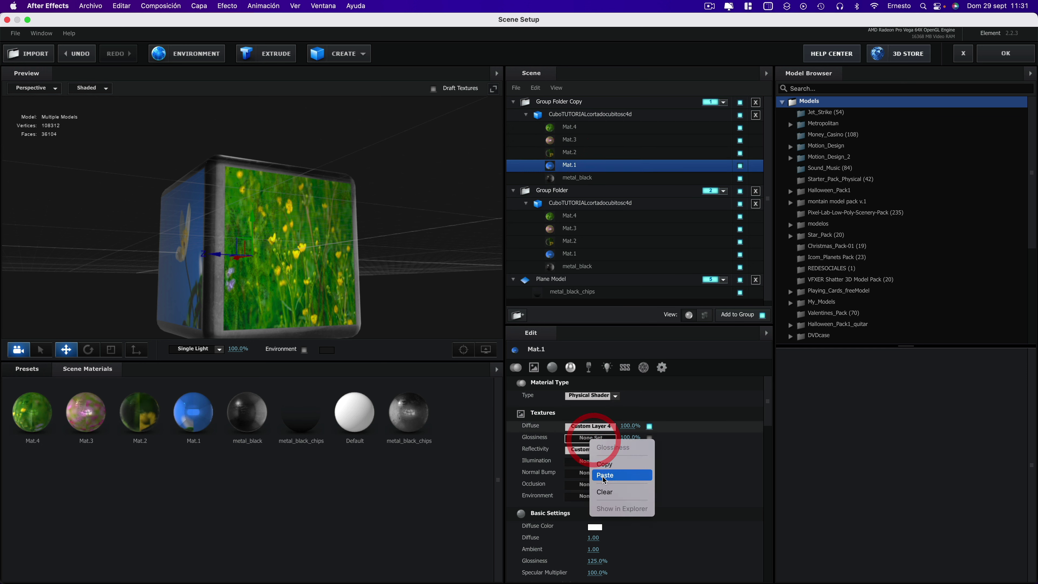
{"action": "left_click", "coordinate": [609, 474]}
{"action": "mouse_move", "coordinate": [427, 270]}
{"action": "left_mouse_down"}
{"action": "mouse_move", "coordinate": [496, 262]}
{"action": "mouse_move", "coordinate": [429, 267]}
{"action": "mouse_move", "coordinate": [340, 238]}
{"action": "mouse_move", "coordinate": [437, 247]}
{"action": "mouse_move", "coordinate": [472, 265]}
{"action": "left_mouse_up"}
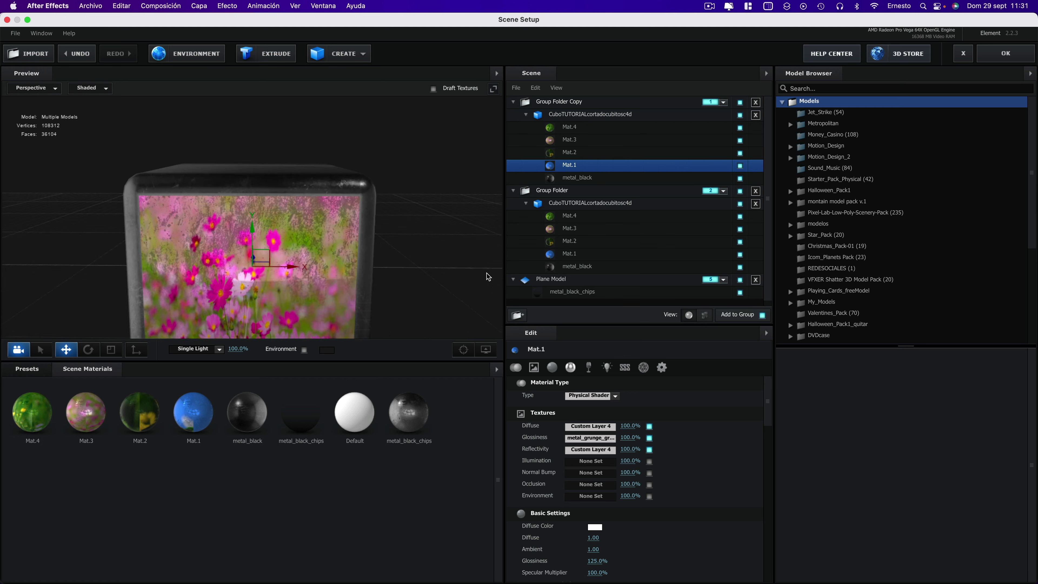
{"action": "left_click_drag", "start_coordinate": [472, 265], "coordinate": [343, 269]}
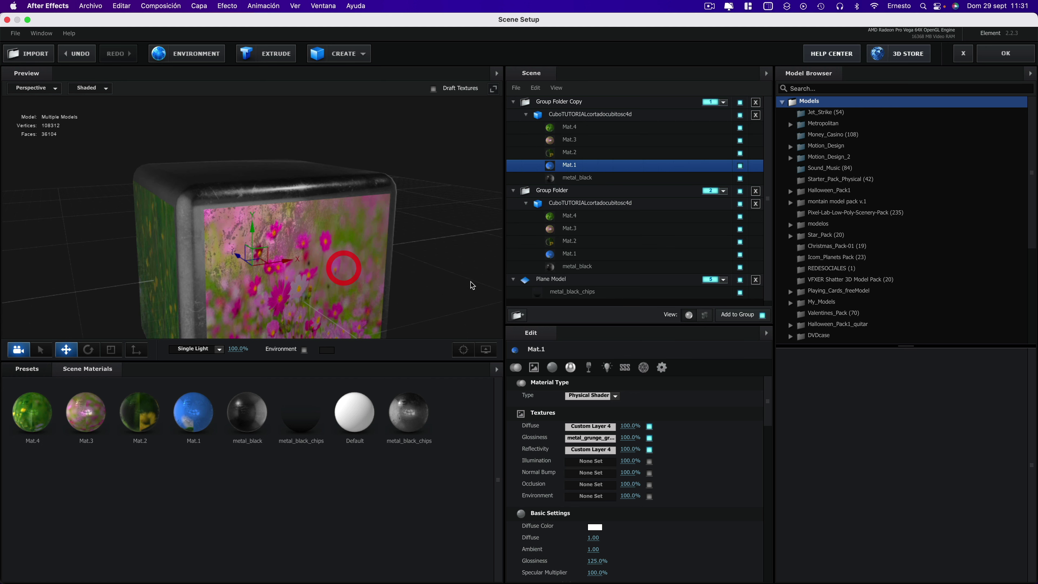
Apply the BackLight_4K_24 environment map from the BackLight_4K presets
{"action": "left_click", "coordinate": [30, 368]}
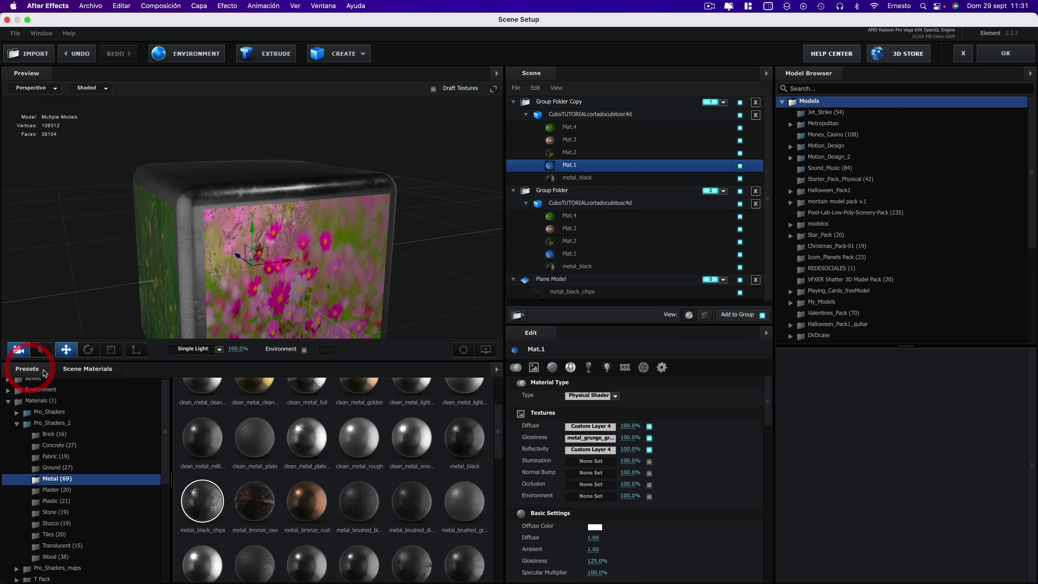
{"action": "left_click", "coordinate": [44, 394]}
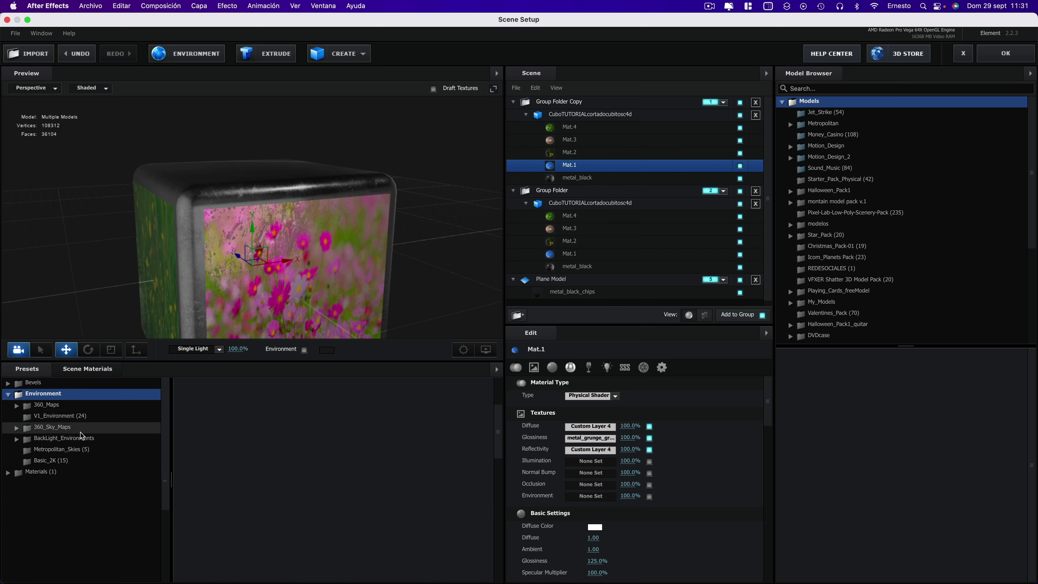
{"action": "left_click", "coordinate": [60, 441]}
{"action": "left_click", "coordinate": [65, 450]}
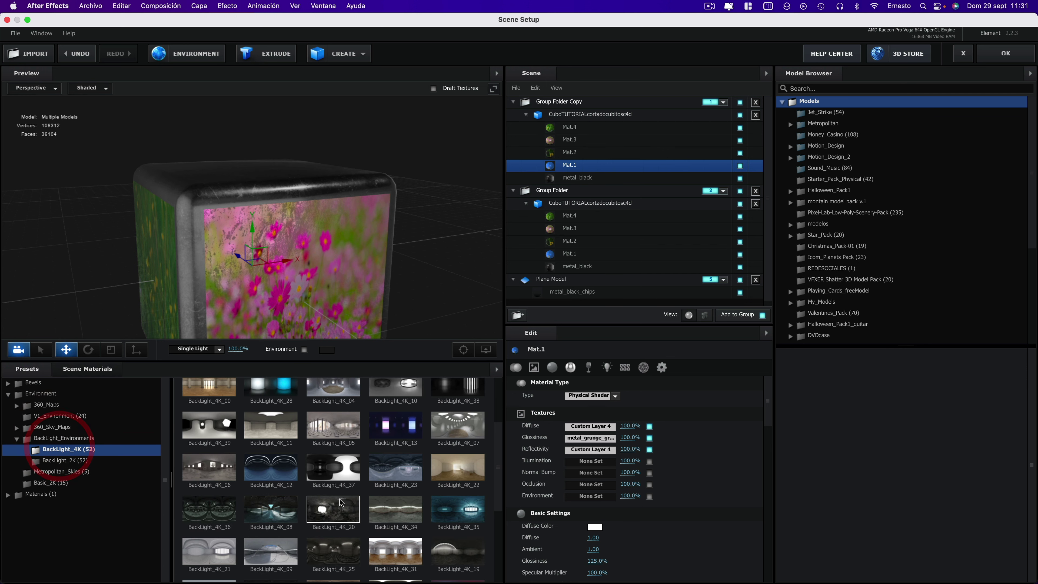
{"action": "scroll", "coordinate": [336, 497], "scroll_direction": "down", "scroll_amount": 5}
{"action": "scroll", "coordinate": [336, 497], "scroll_direction": "down", "scroll_amount": 3}
{"action": "left_click", "coordinate": [336, 458]}
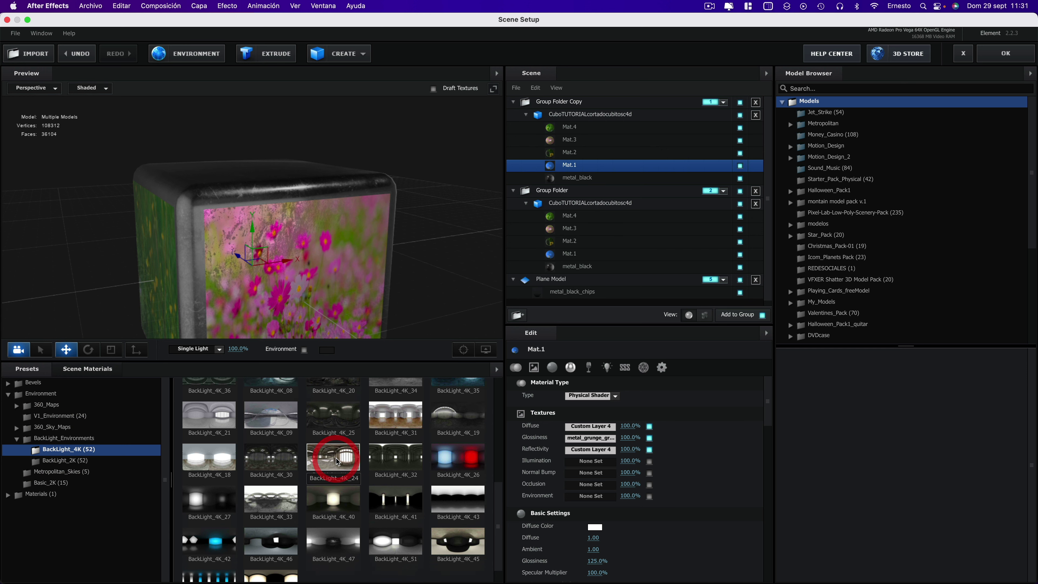
{"action": "mouse_move", "coordinate": [408, 304]}
{"action": "left_mouse_down"}
{"action": "mouse_move", "coordinate": [495, 311]}
{"action": "mouse_move", "coordinate": [454, 295]}
{"action": "mouse_move", "coordinate": [350, 300]}
{"action": "mouse_move", "coordinate": [401, 299]}
{"action": "left_mouse_up"}
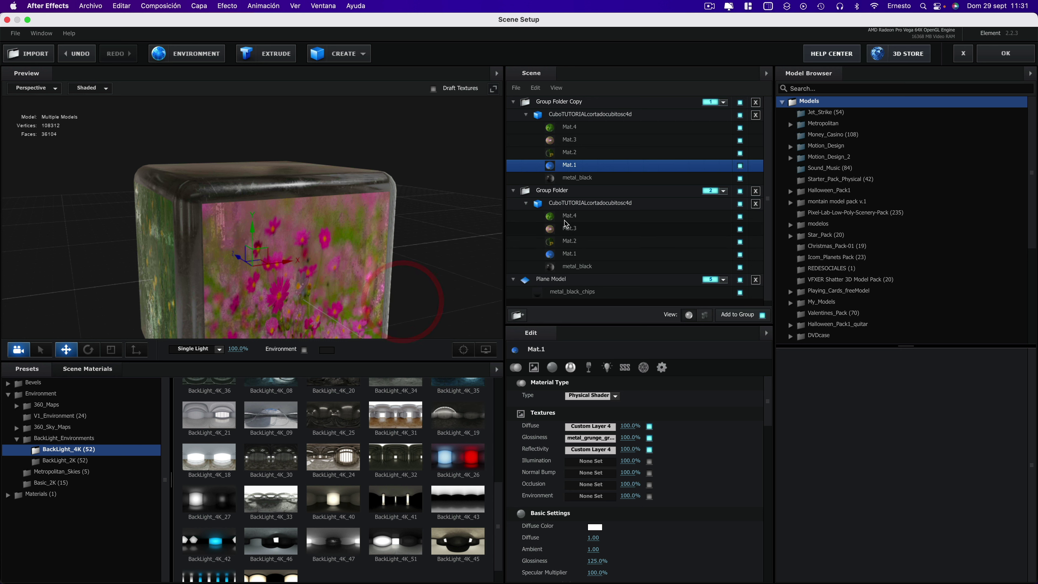
Inspect the properties of the cube model, Group Folder Copy and Group Folder
{"action": "left_click", "coordinate": [577, 204]}
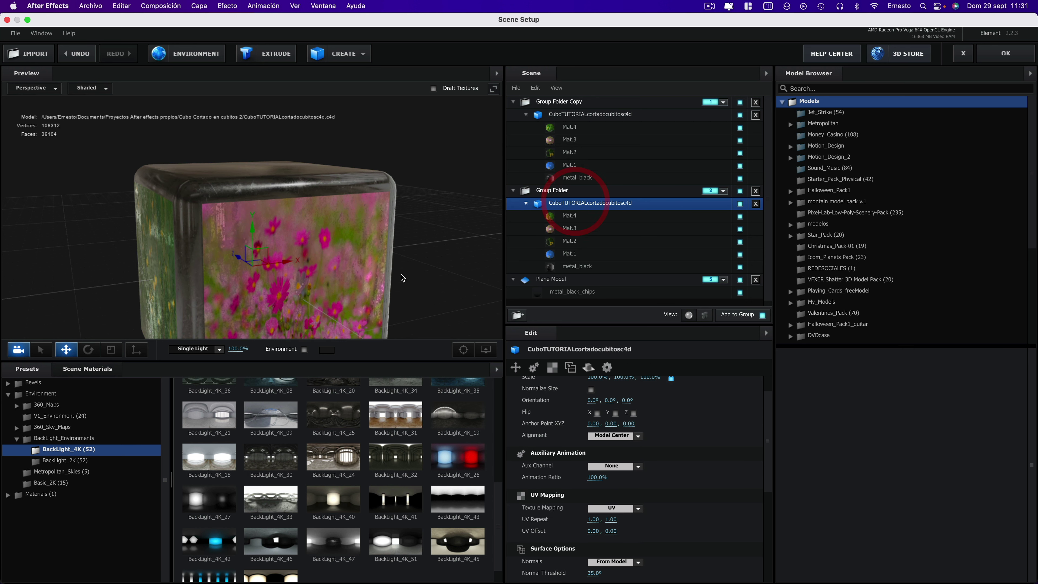
{"action": "left_click", "coordinate": [566, 102]}
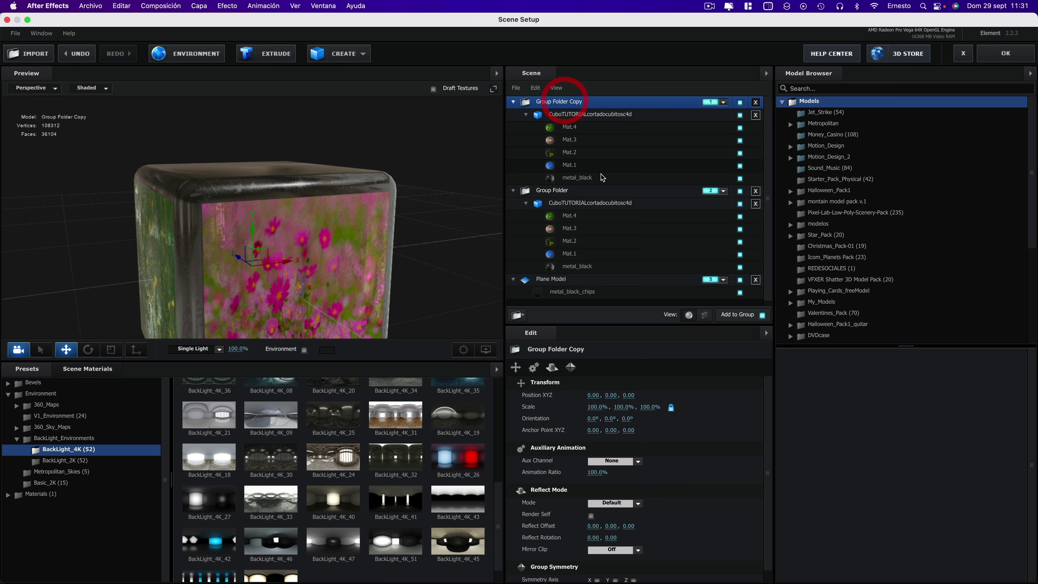
{"action": "left_click", "coordinate": [560, 190]}
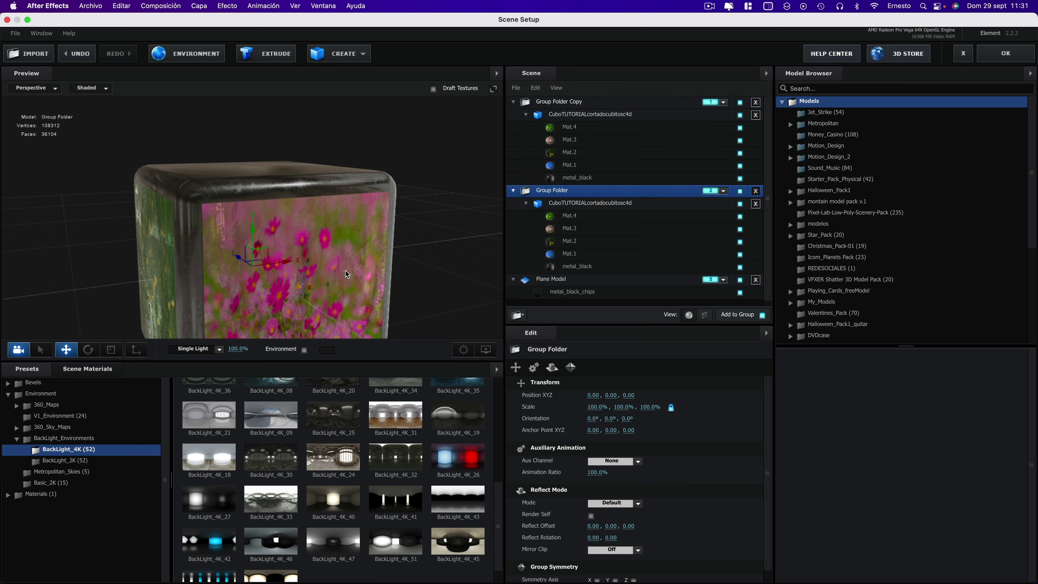
Apply the Element scene and preview the composition at frame 0:00:03:07
{"action": "left_click", "coordinate": [1009, 53]}
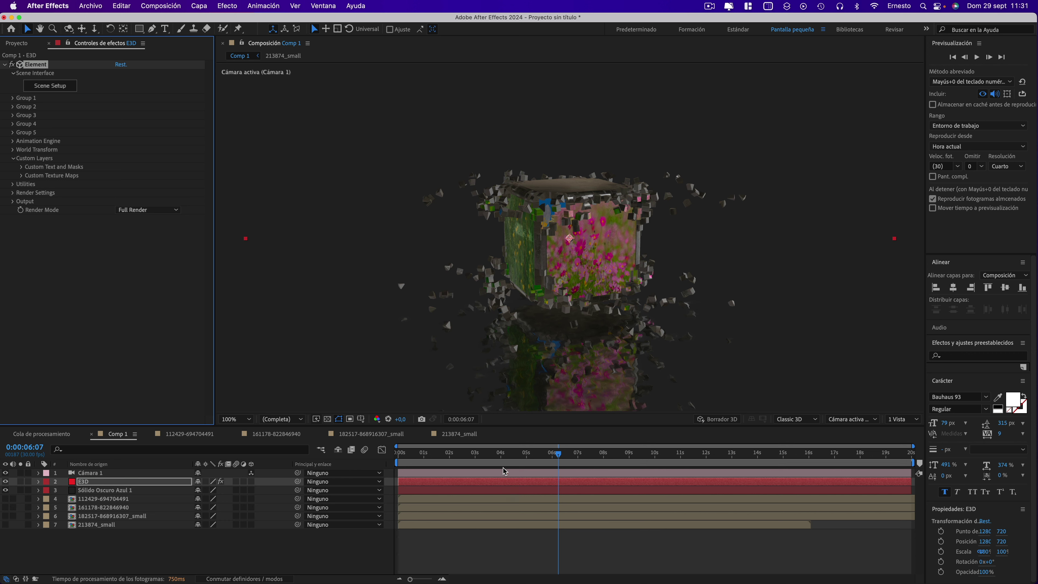
{"action": "left_click", "coordinate": [495, 453]}
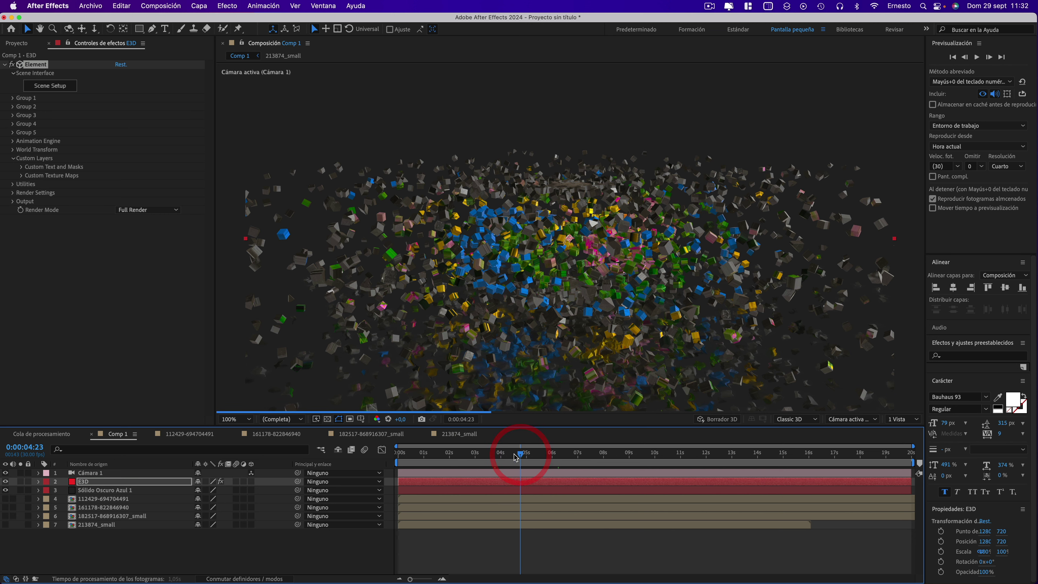
{"action": "left_click", "coordinate": [482, 453]}
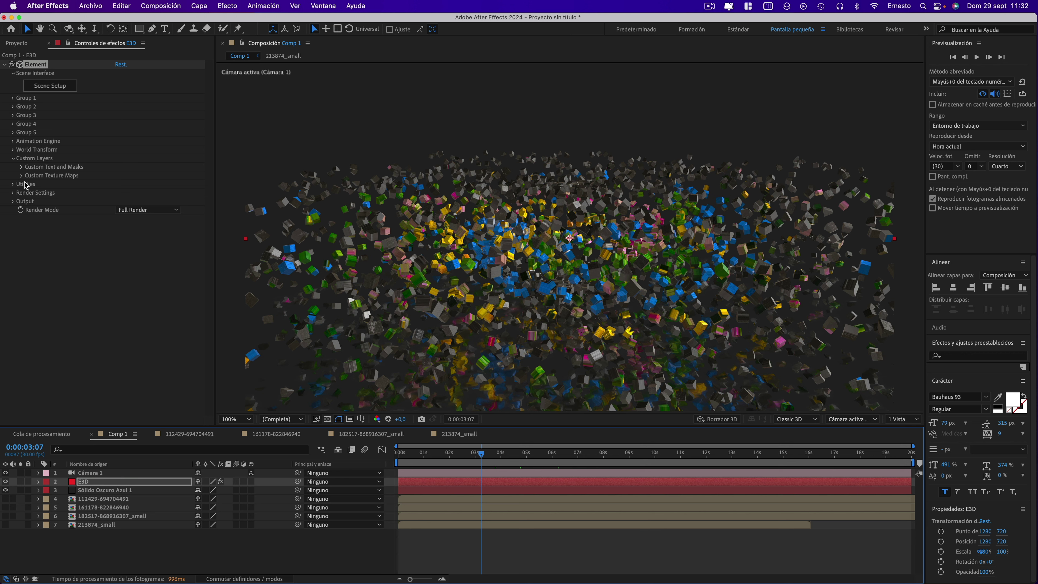
Set the Element effect's Render Settings > Lighting > Add Lighting to Single Light
{"action": "left_click", "coordinate": [12, 193]}
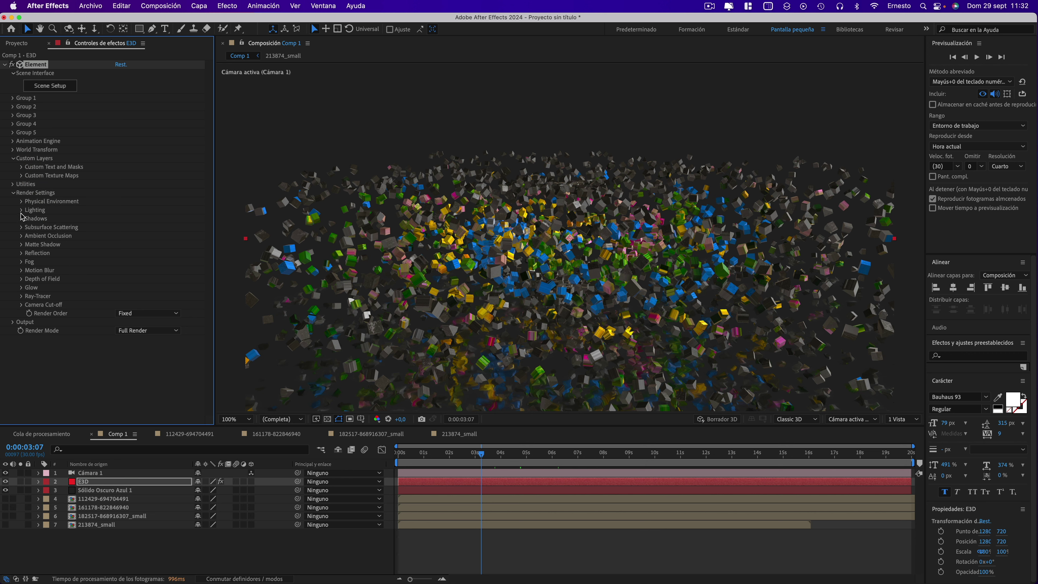
{"action": "left_click", "coordinate": [21, 210]}
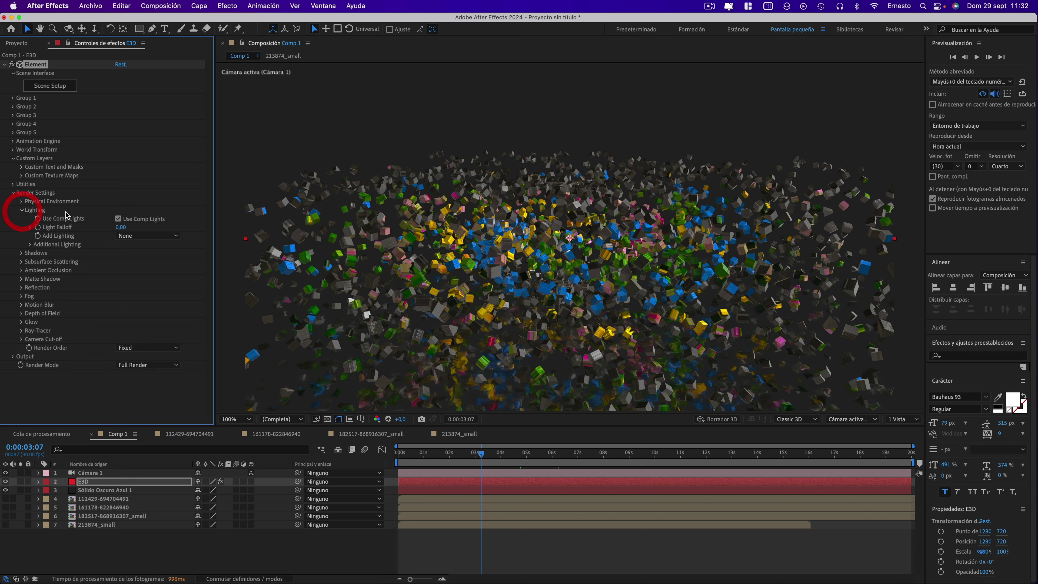
{"action": "left_click", "coordinate": [141, 236]}
{"action": "left_click", "coordinate": [150, 258]}
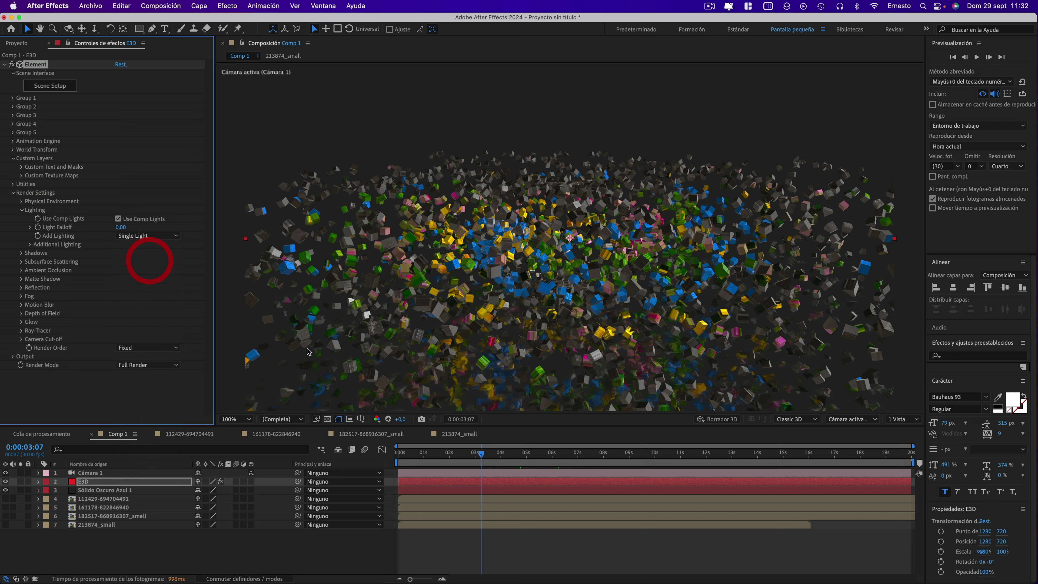
Add a new spot light layer, Luz concentrada 1, accepting the default spot settings
{"action": "left_click", "coordinate": [205, 7]}
{"action": "mouse_move", "coordinate": [212, 21]}
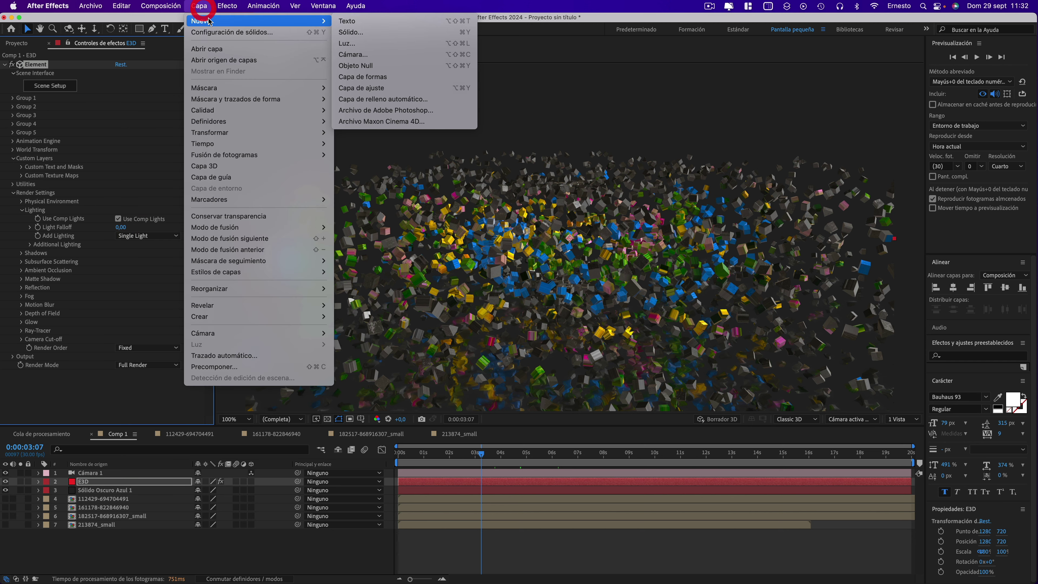
{"action": "left_click", "coordinate": [356, 45]}
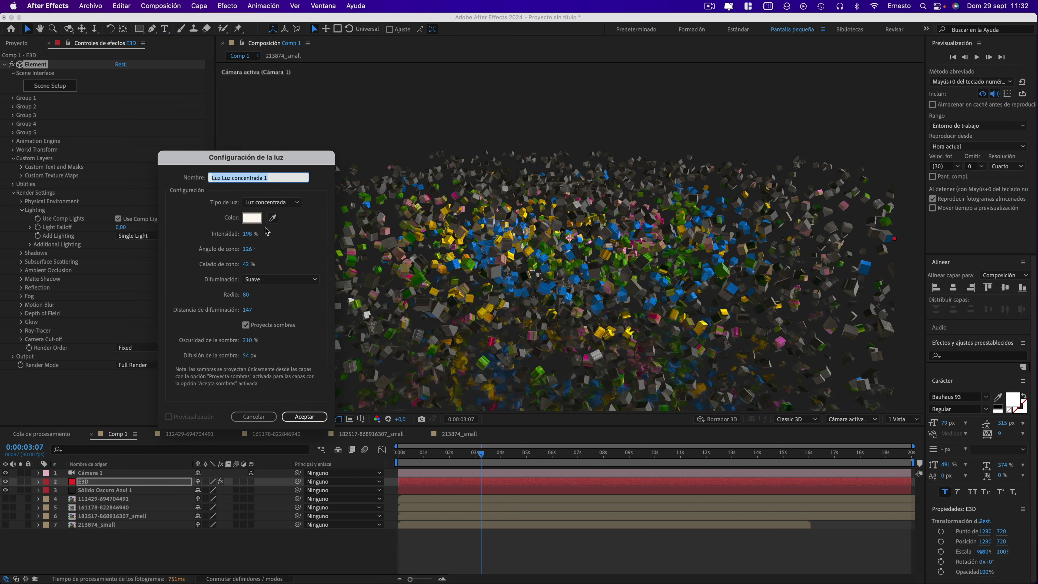
{"action": "left_click", "coordinate": [311, 417]}
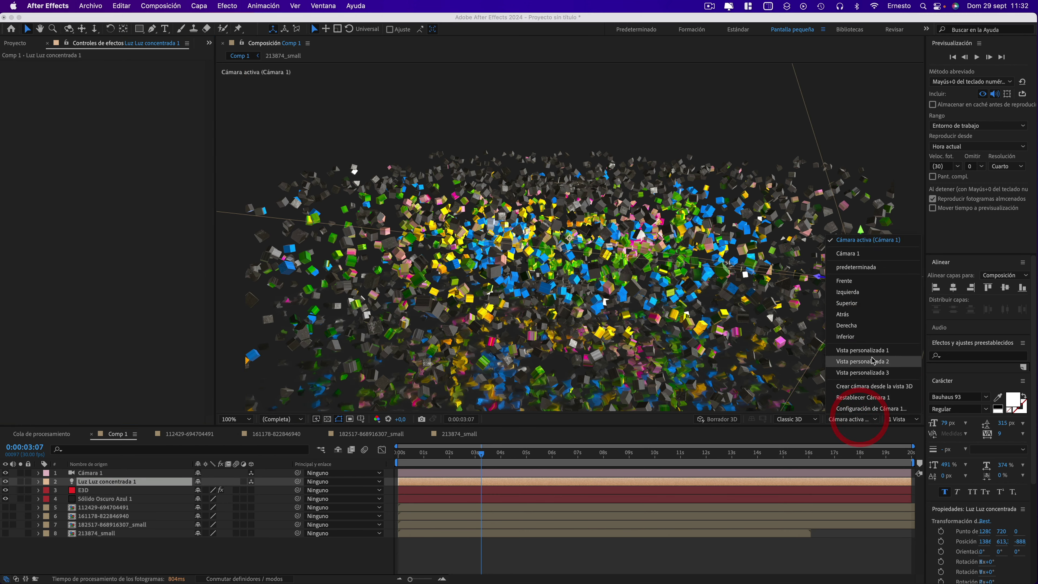
In Custom View 1, move the spot light above and right of the particles, then return to Active Camera
{"action": "left_click", "coordinate": [871, 350]}
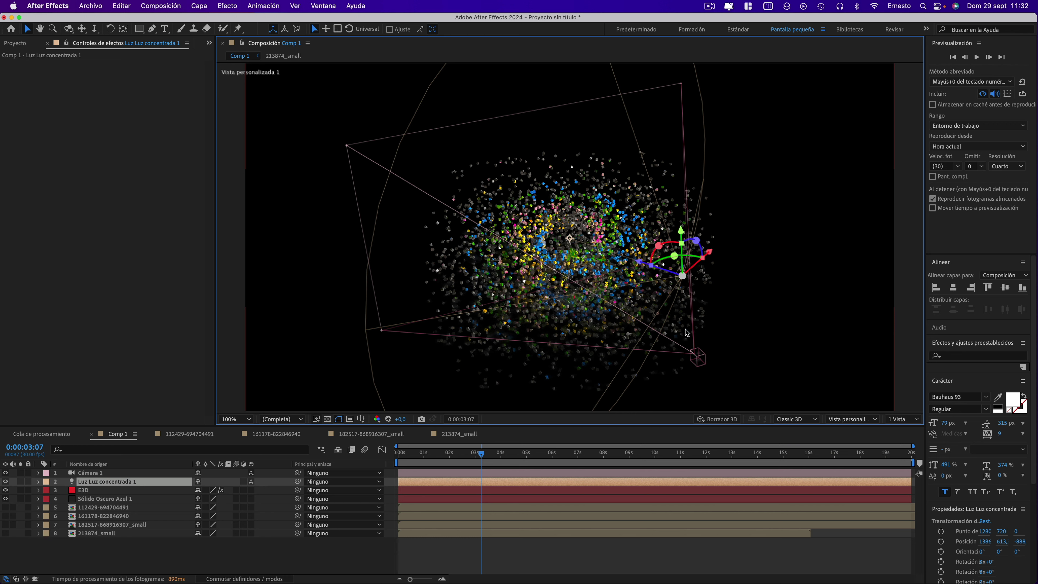
{"action": "left_click", "coordinate": [737, 271]}
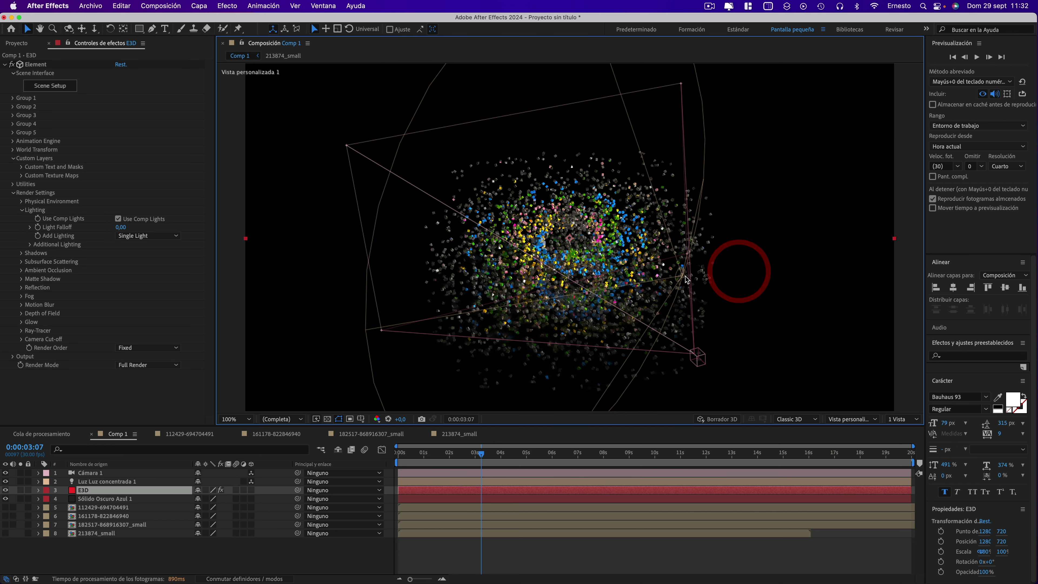
{"action": "left_click_drag", "start_coordinate": [682, 275], "coordinate": [683, 197]}
{"action": "left_click", "coordinate": [742, 216]}
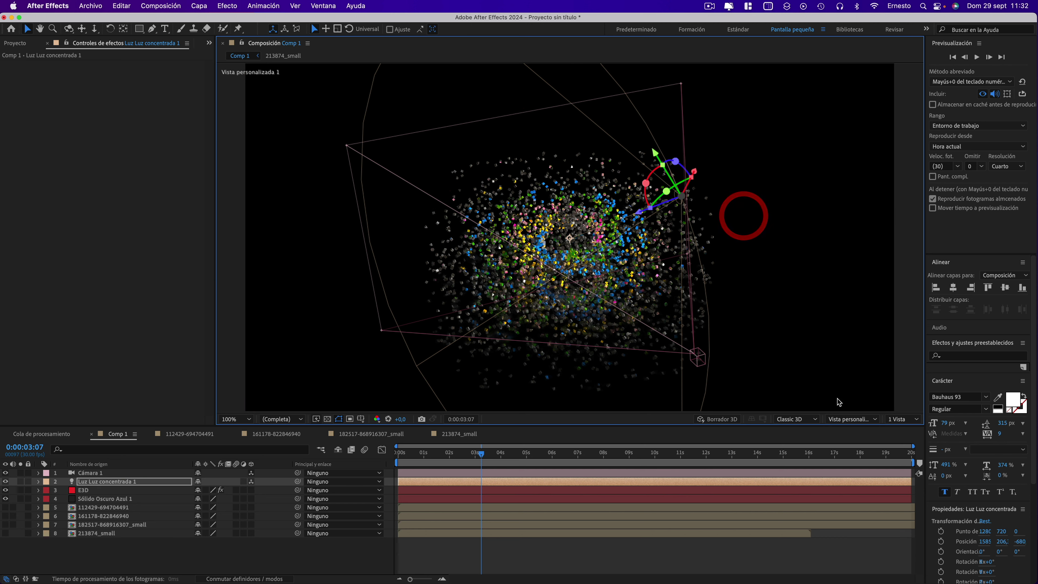
{"action": "left_click", "coordinate": [848, 419]}
{"action": "left_click", "coordinate": [842, 240]}
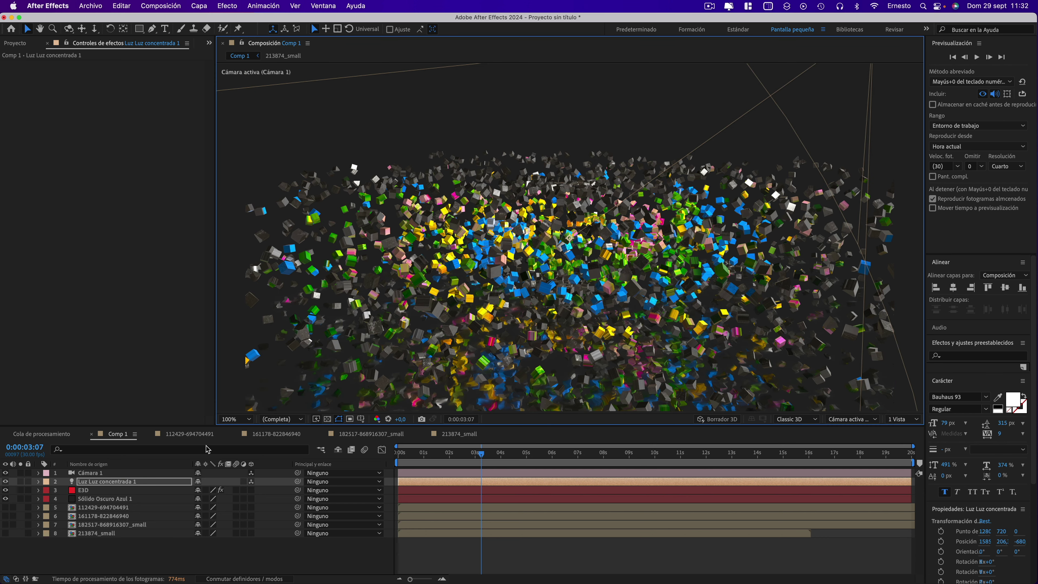
Turn on E3D shadows using Shadow Mapping with a 2048 map size
{"action": "left_click", "coordinate": [84, 491]}
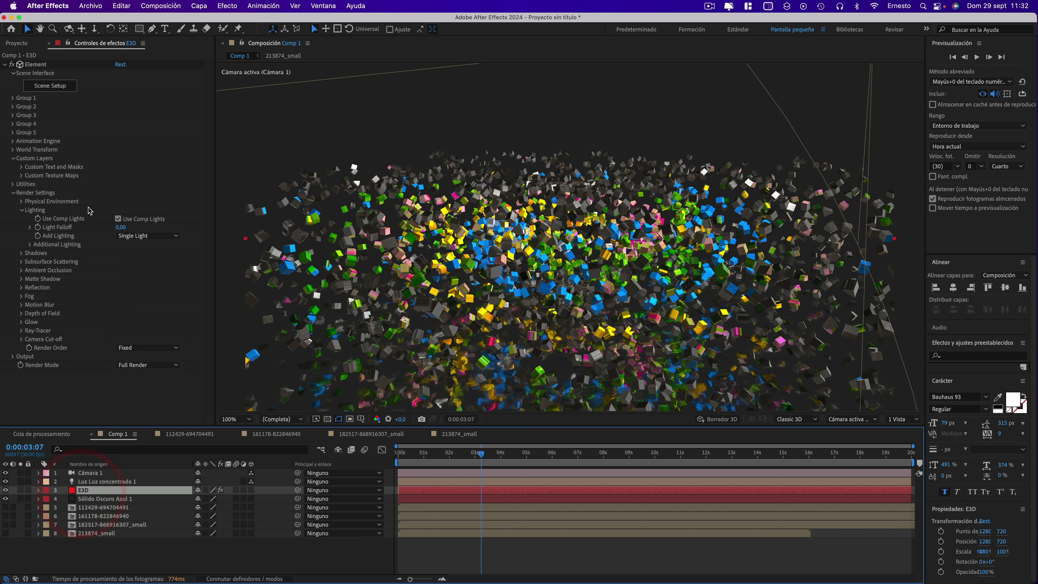
{"action": "left_click", "coordinate": [21, 253]}
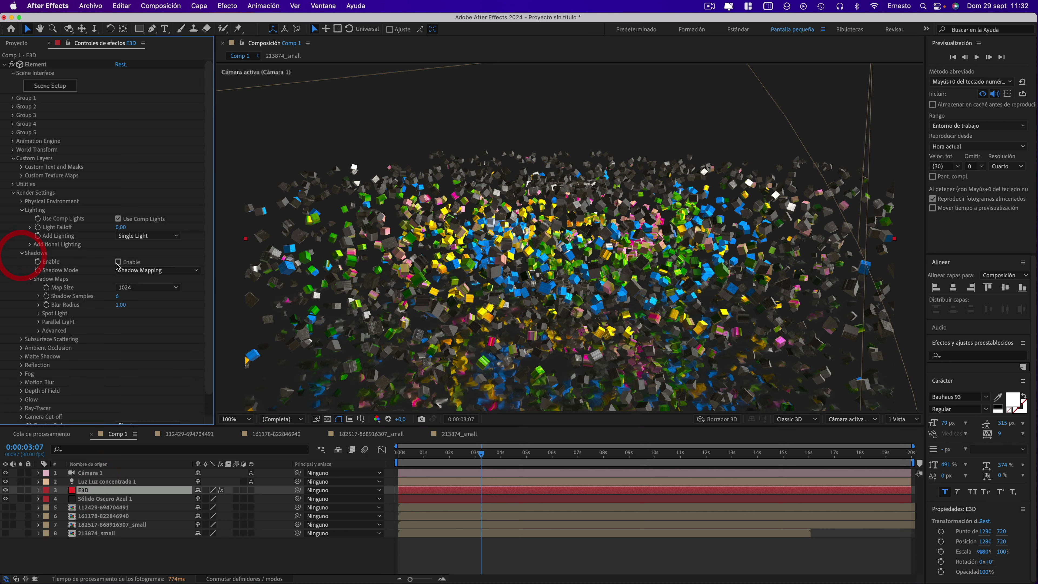
{"action": "left_click", "coordinate": [118, 262]}
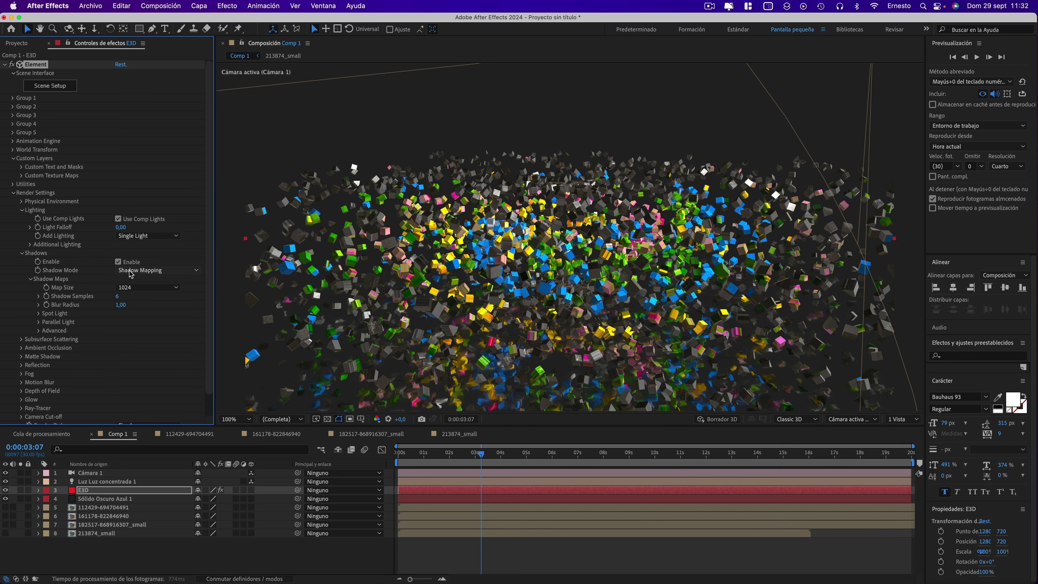
{"action": "left_click", "coordinate": [142, 270]}
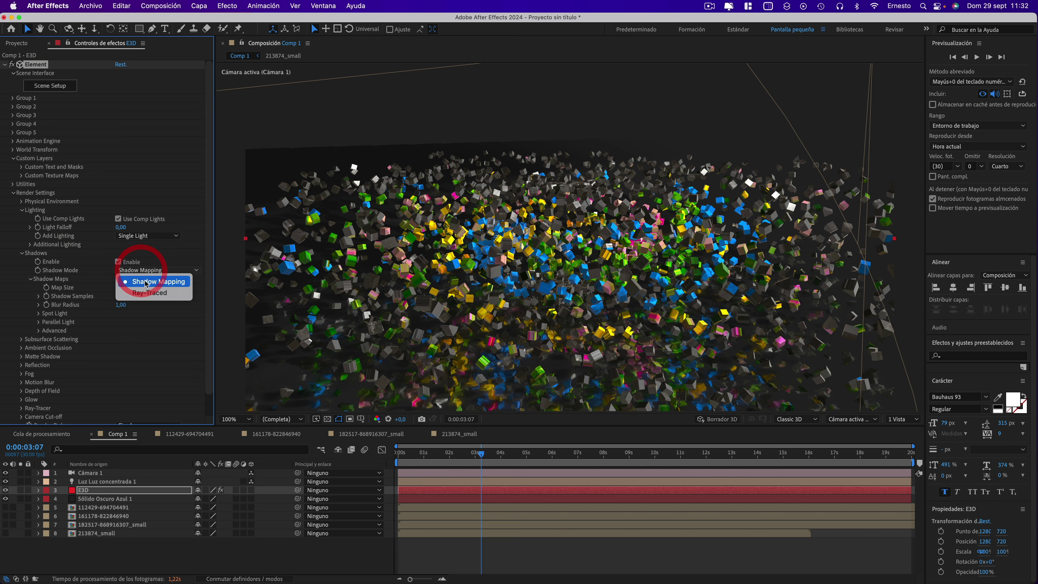
{"action": "left_click", "coordinate": [100, 278]}
{"action": "left_click", "coordinate": [126, 288]}
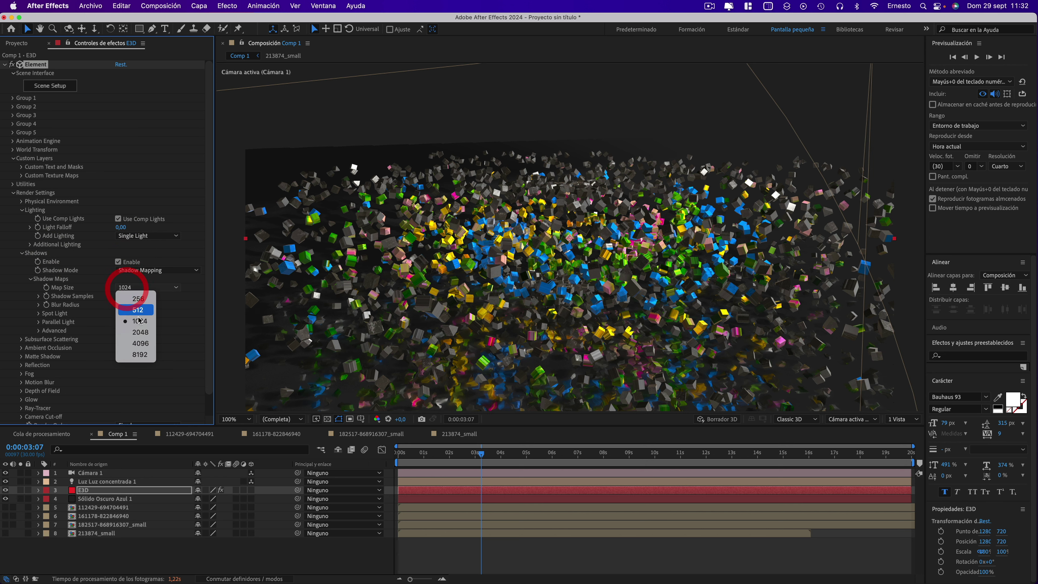
{"action": "left_click", "coordinate": [142, 331]}
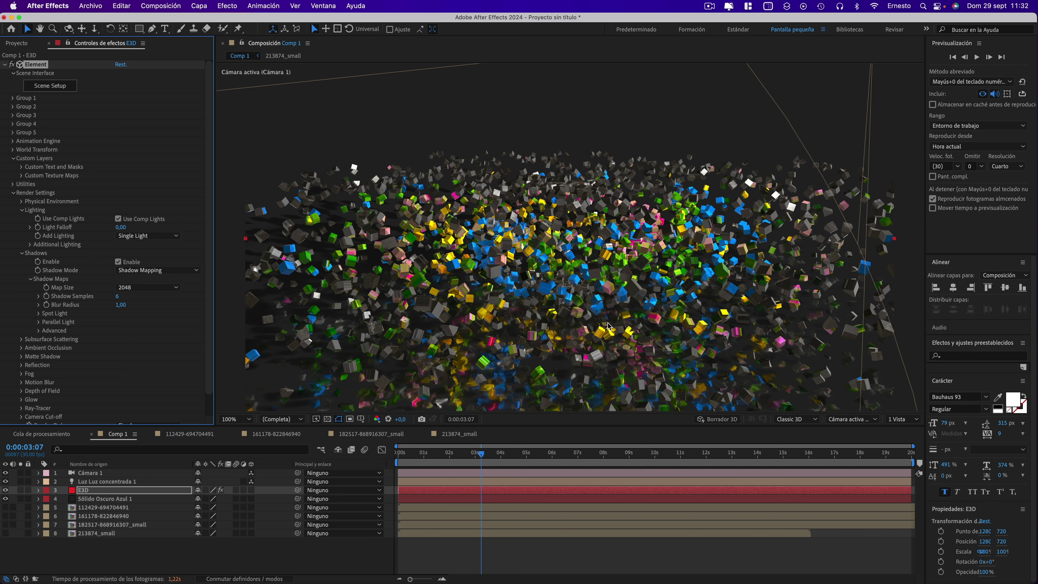
Raise the Physical Environment gamma to 1,41 while viewing the cube at 0:00:06:19
{"action": "left_click", "coordinate": [568, 456]}
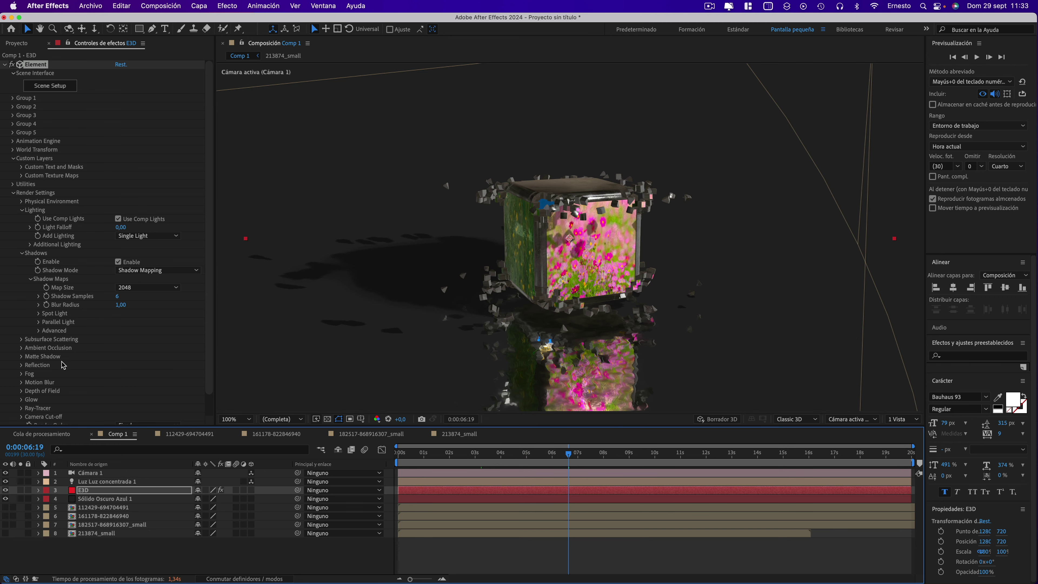
{"action": "left_click", "coordinate": [20, 202]}
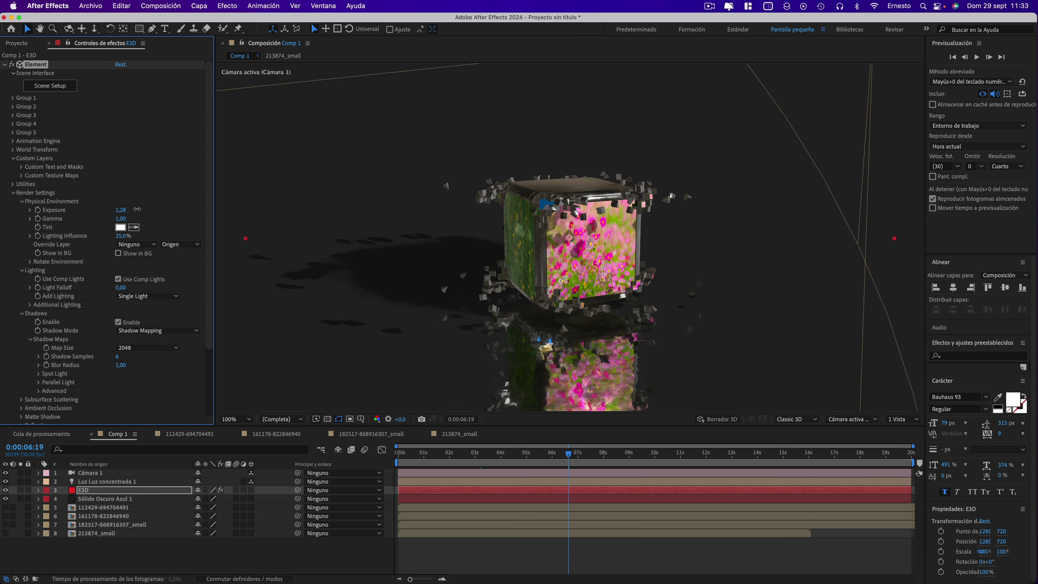
{"action": "left_click_drag", "start_coordinate": [123, 219], "coordinate": [140, 218]}
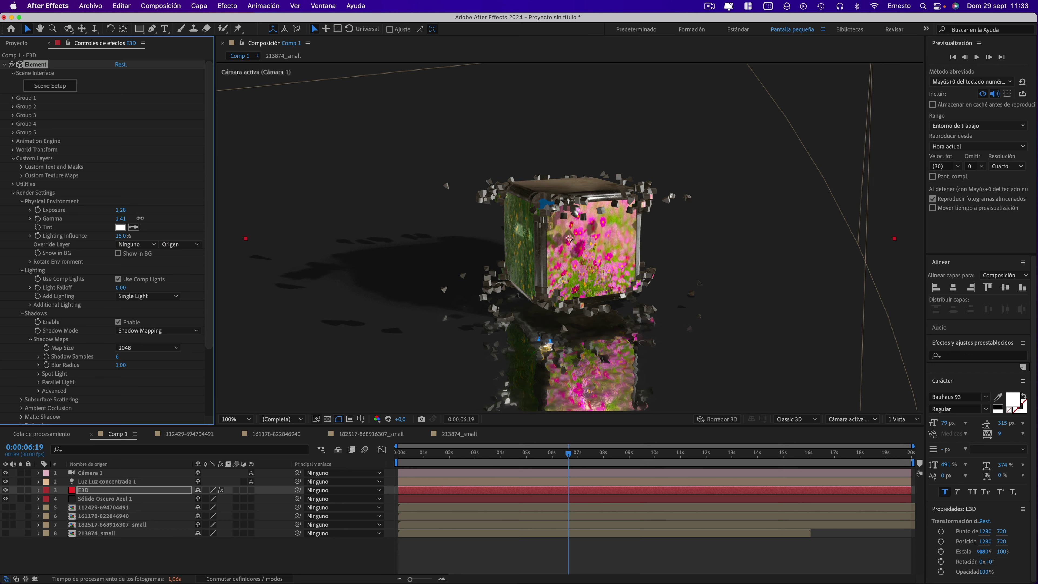
{"action": "left_click", "coordinate": [136, 261]}
{"action": "scroll", "coordinate": [88, 345], "scroll_direction": "down", "scroll_amount": 3}
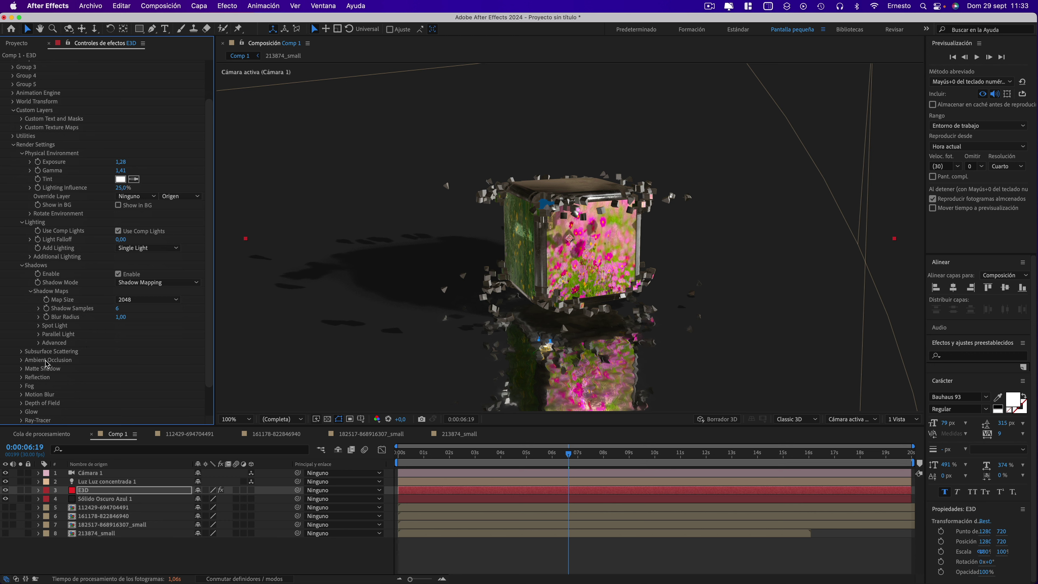
Enable ambient occlusion at SSAO intensity 13,8, toggling it off and on at 0:00:03:02 to compare
{"action": "left_click", "coordinate": [21, 361]}
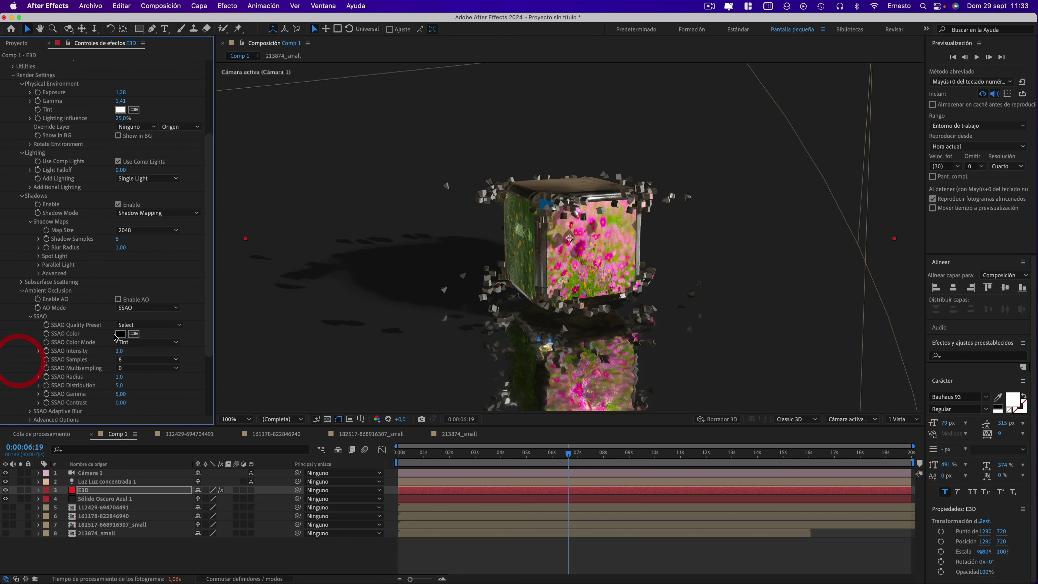
{"action": "left_click", "coordinate": [119, 301]}
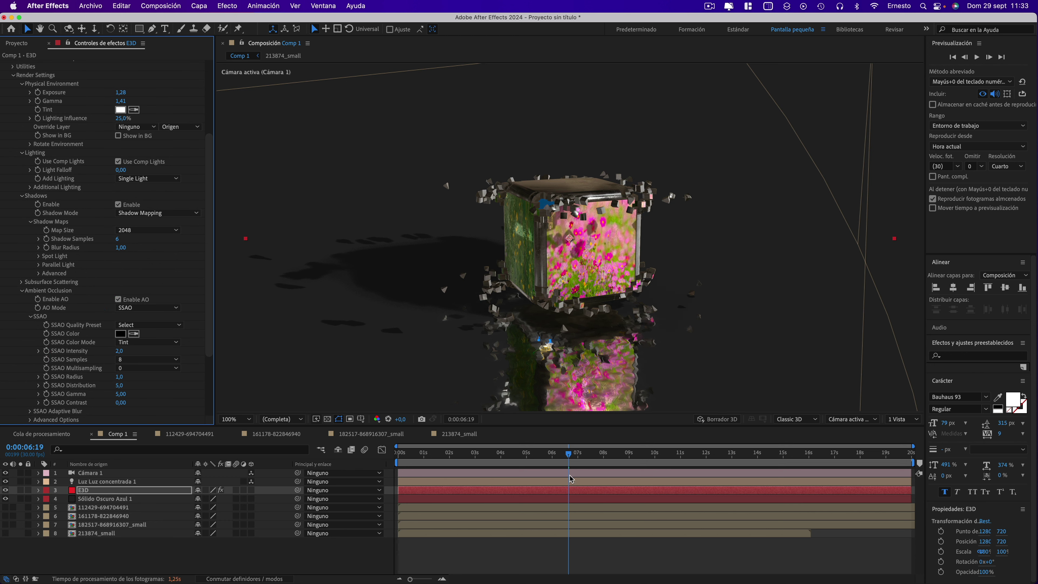
{"action": "left_click_drag", "start_coordinate": [119, 351], "coordinate": [183, 352]}
{"action": "left_click_drag", "start_coordinate": [181, 352], "coordinate": [180, 353]}
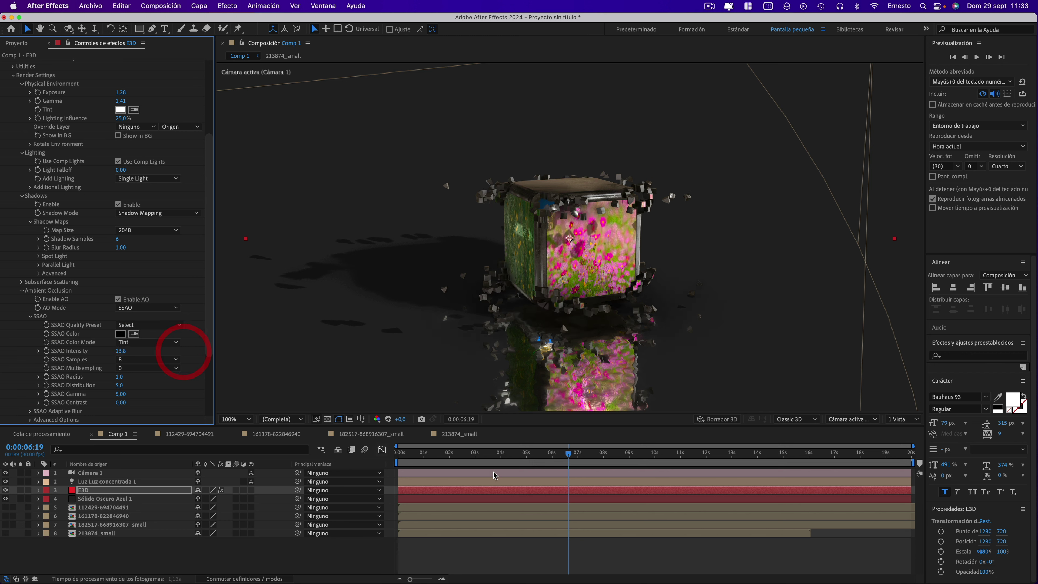
{"action": "left_click", "coordinate": [477, 452]}
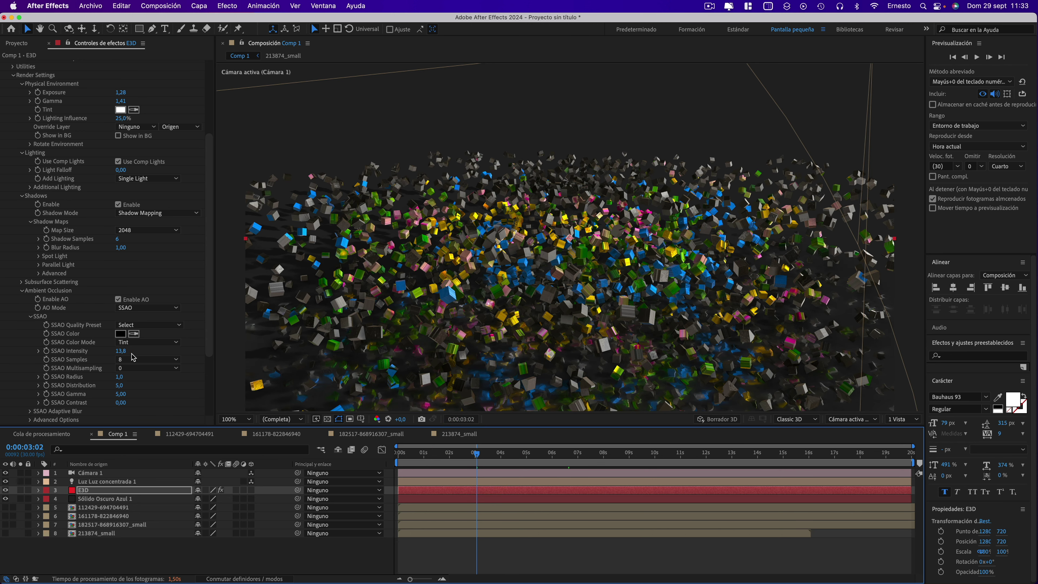
{"action": "left_click", "coordinate": [119, 300]}
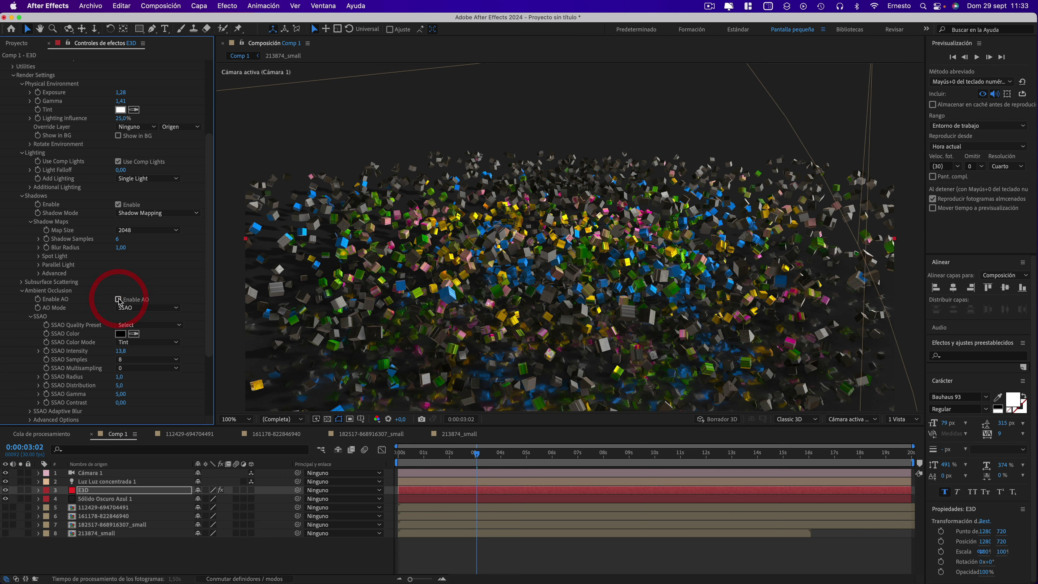
{"action": "left_click", "coordinate": [118, 299]}
{"action": "scroll", "coordinate": [209, 245], "scroll_direction": "up", "scroll_amount": 5}
Expand Group 1's particle settings and shrink the particles' multi-object size at 0:00:01:20
{"action": "left_click", "coordinate": [187, 85]}
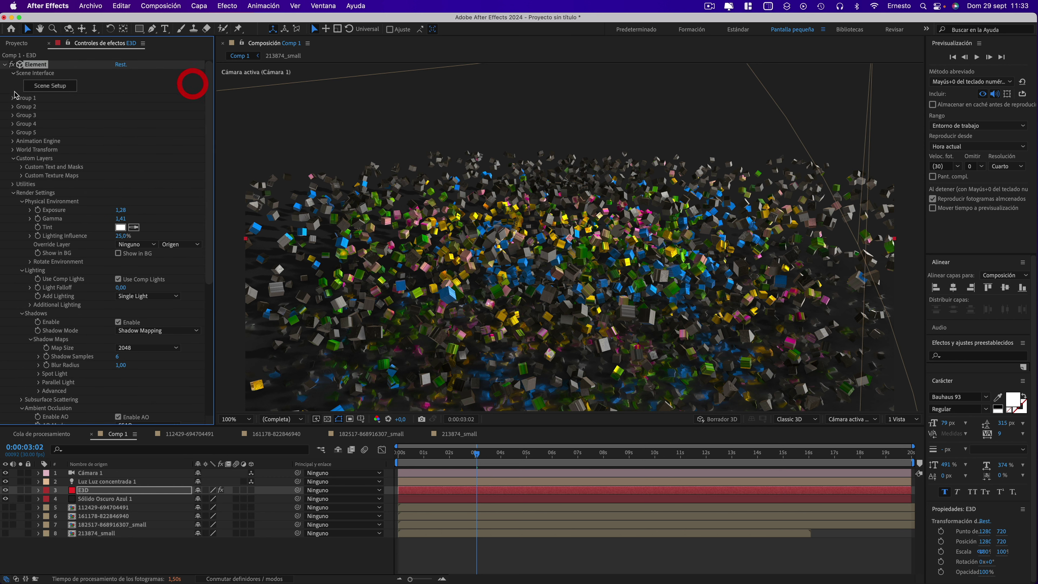
{"action": "left_click", "coordinate": [13, 98]}
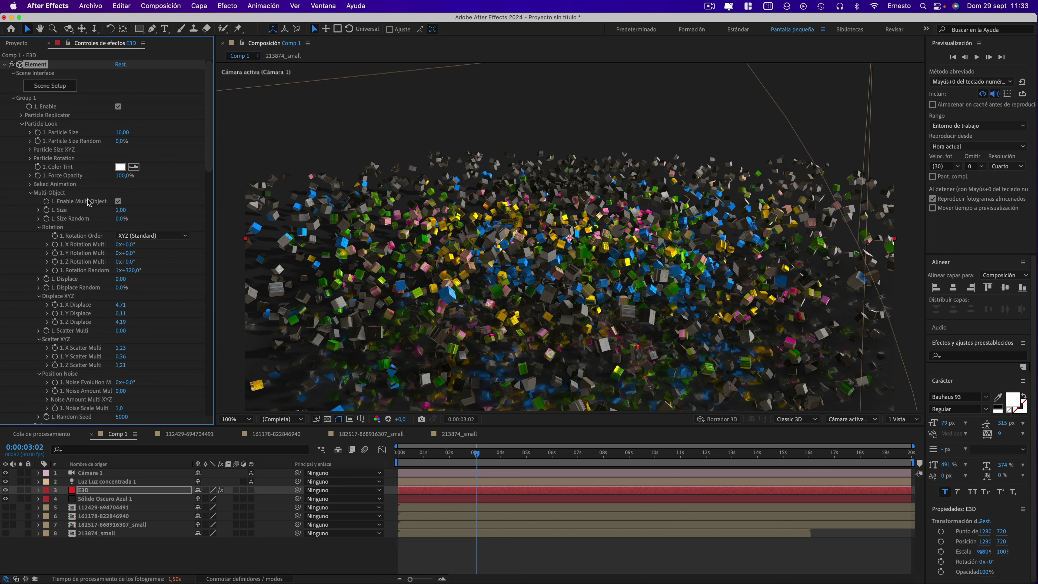
{"action": "scroll", "coordinate": [84, 260], "scroll_direction": "down", "scroll_amount": 1}
{"action": "scroll", "coordinate": [70, 264], "scroll_direction": "down", "scroll_amount": 9}
{"action": "scroll", "coordinate": [79, 276], "scroll_direction": "up", "scroll_amount": 2}
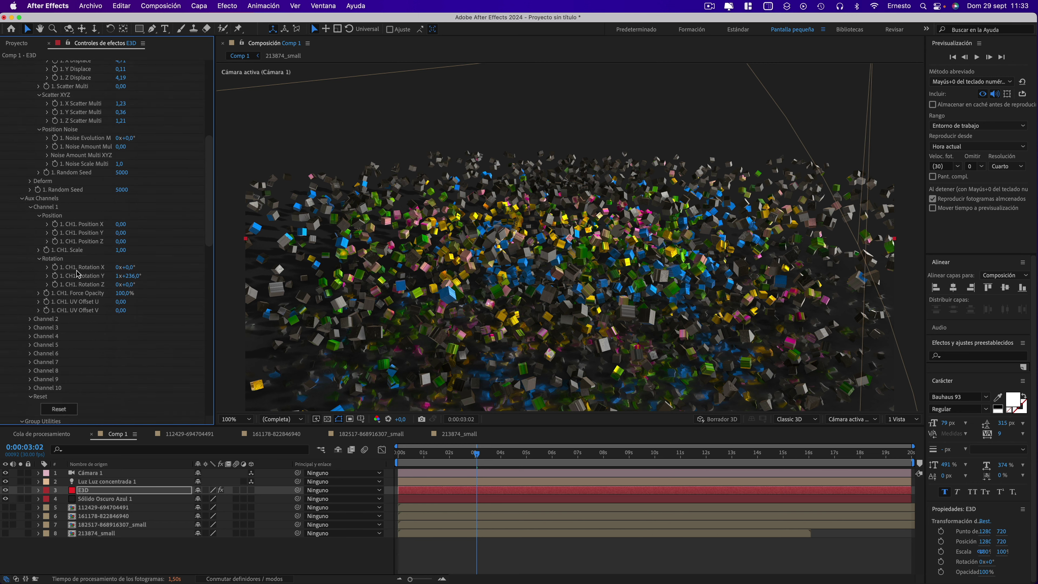
{"action": "scroll", "coordinate": [78, 275], "scroll_direction": "up", "scroll_amount": 2}
{"action": "scroll", "coordinate": [76, 274], "scroll_direction": "up", "scroll_amount": 2}
{"action": "scroll", "coordinate": [74, 272], "scroll_direction": "up", "scroll_amount": 2}
{"action": "scroll", "coordinate": [73, 272], "scroll_direction": "up", "scroll_amount": 1}
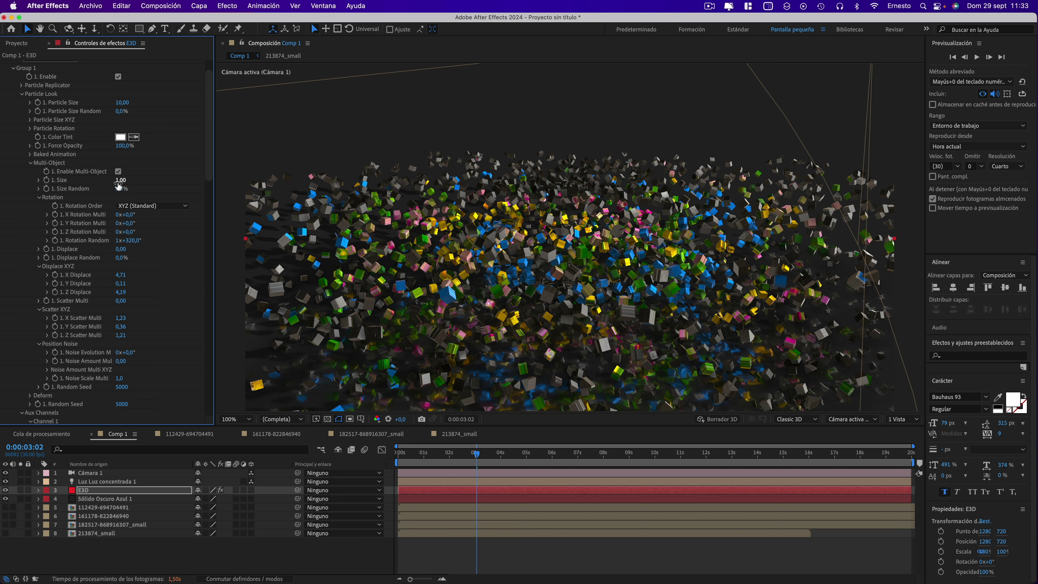
{"action": "left_click", "coordinate": [441, 454]}
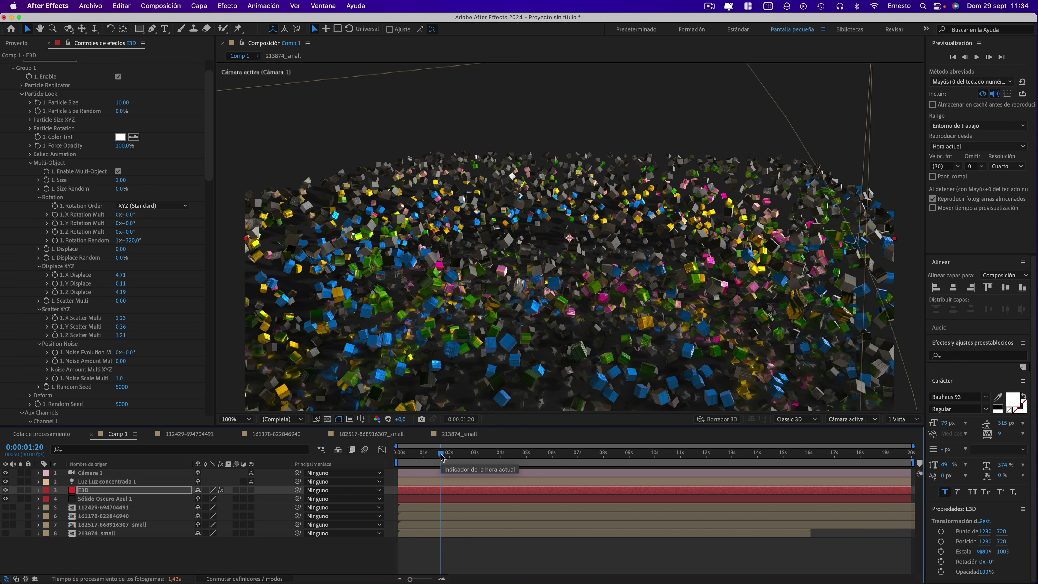
{"action": "left_click_drag", "start_coordinate": [122, 180], "coordinate": [79, 181]}
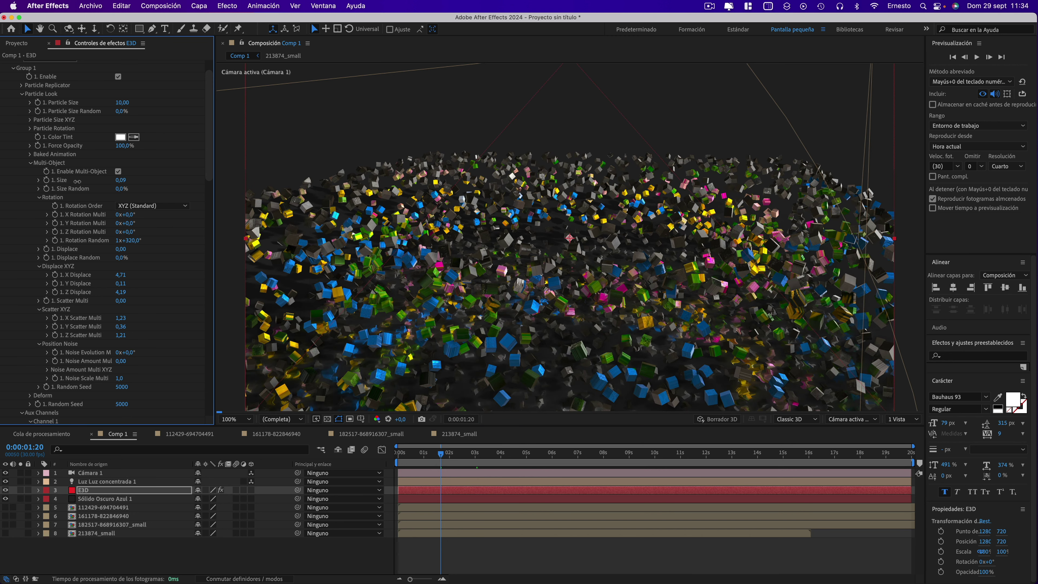
{"action": "left_click", "coordinate": [77, 181]}
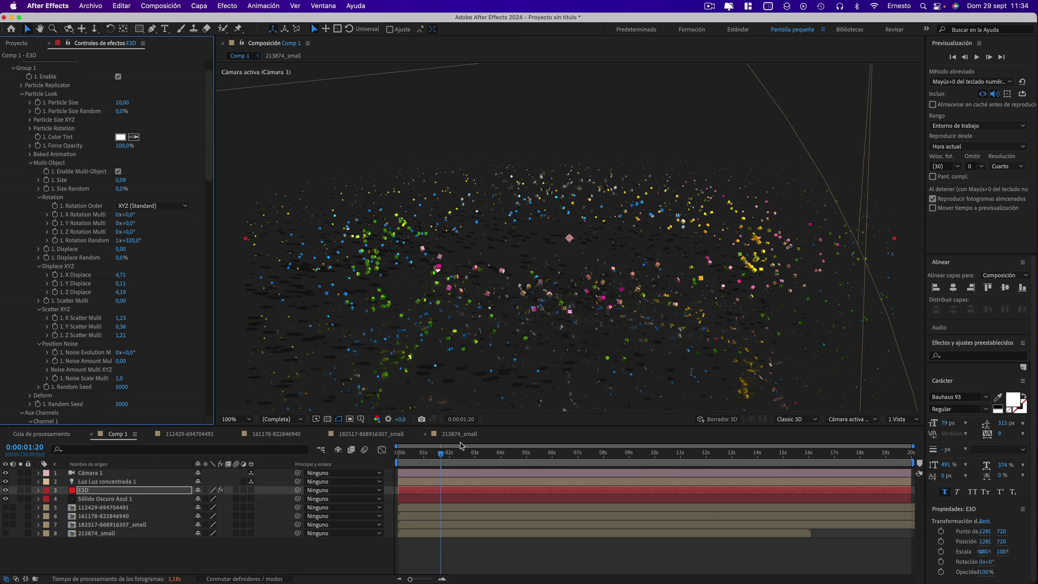
Scrub through the break-apart between 0:00:02:24 and 0:00:08:15, stopping at 0:00:06:16
{"action": "left_click", "coordinate": [481, 455]}
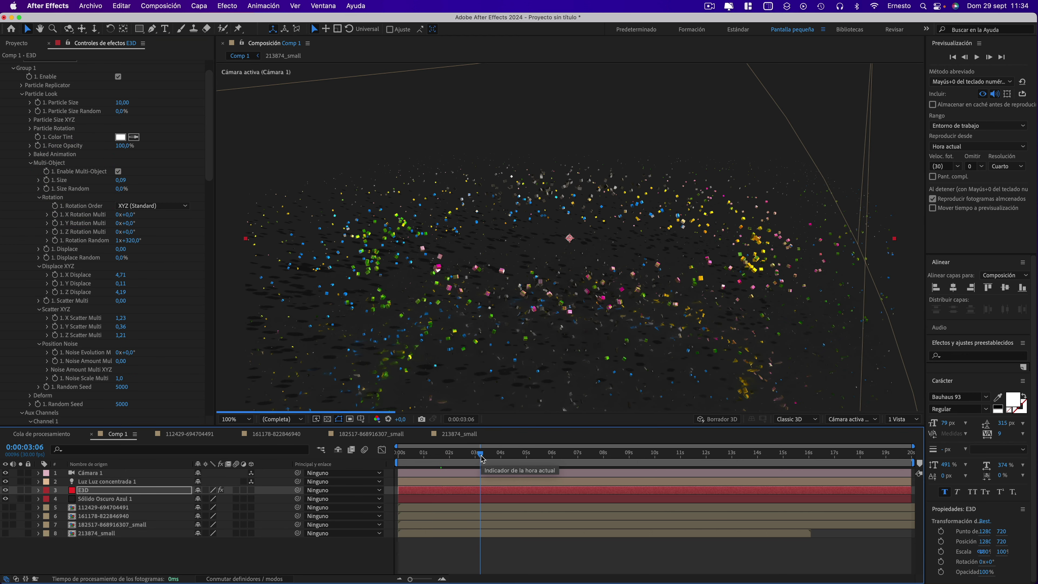
{"action": "left_click_drag", "start_coordinate": [480, 454], "coordinate": [506, 454]}
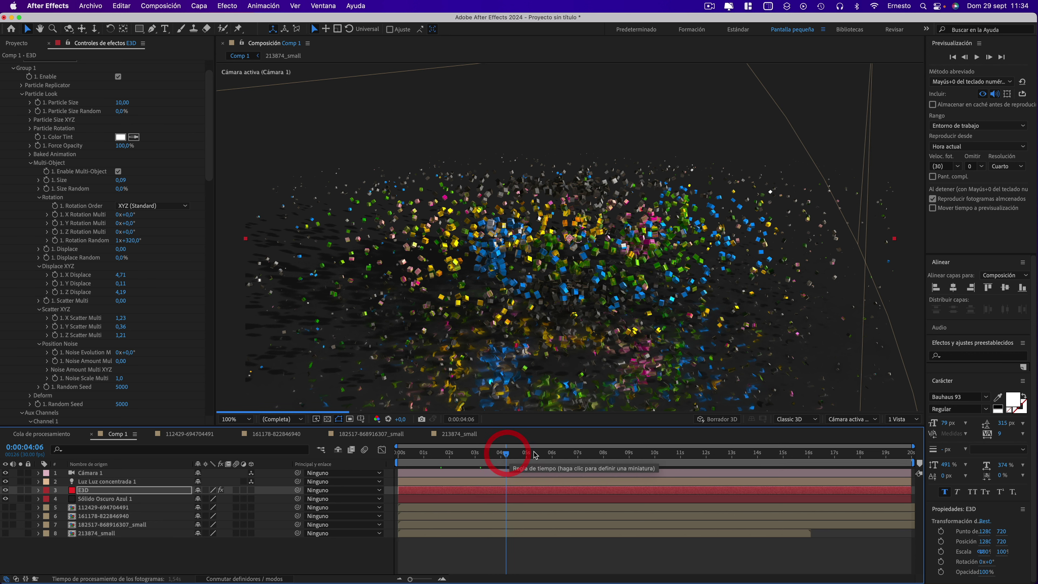
{"action": "left_click", "coordinate": [504, 454]}
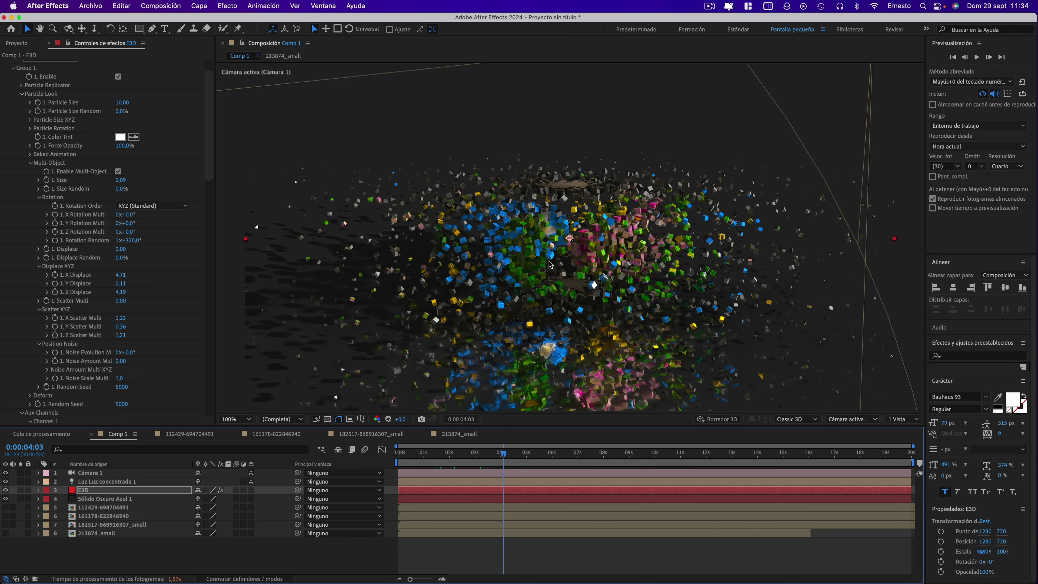
{"action": "left_click", "coordinate": [551, 452]}
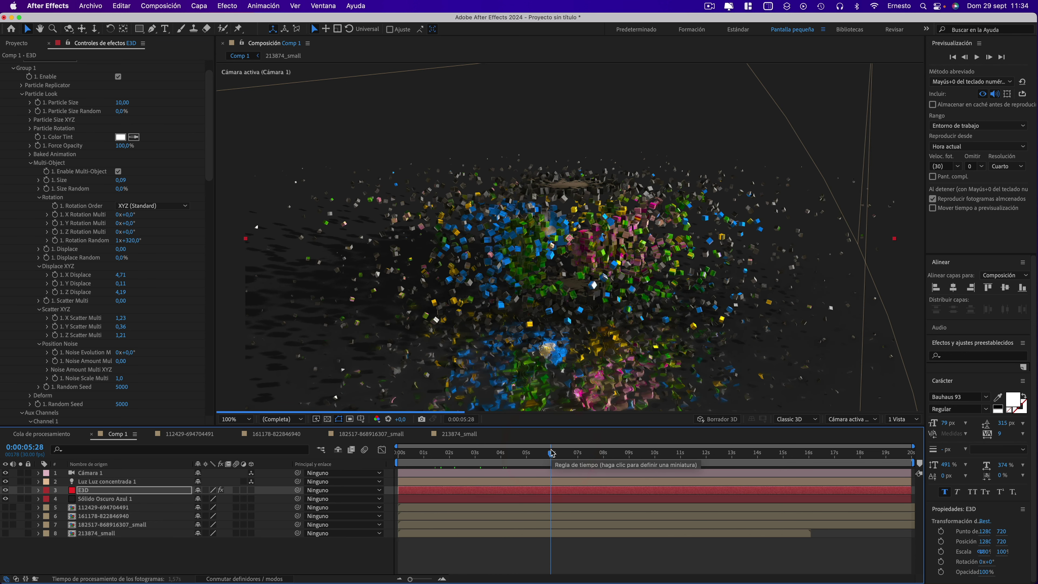
{"action": "left_click", "coordinate": [596, 453]}
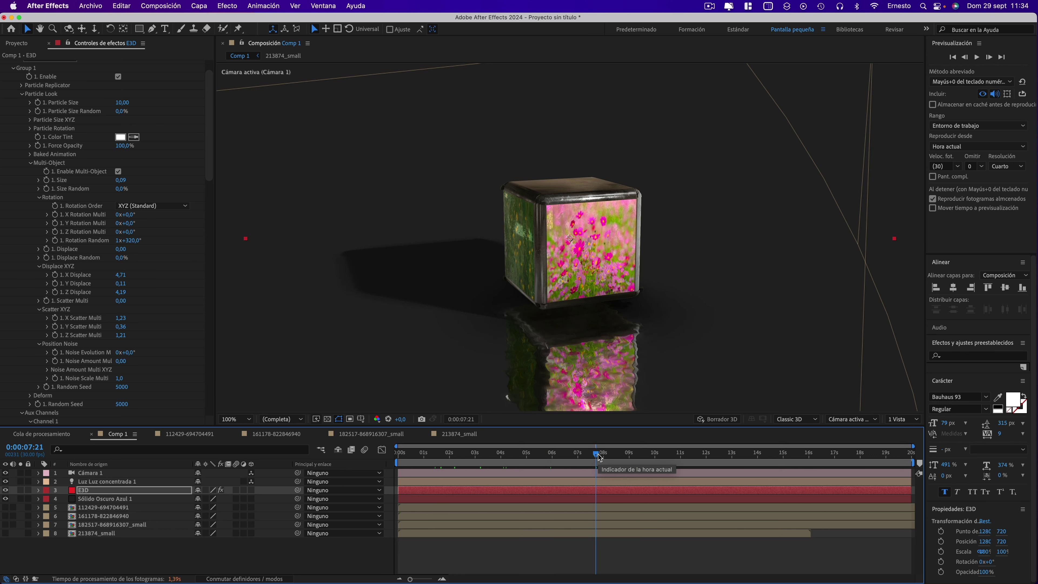
{"action": "left_click", "coordinate": [616, 454]}
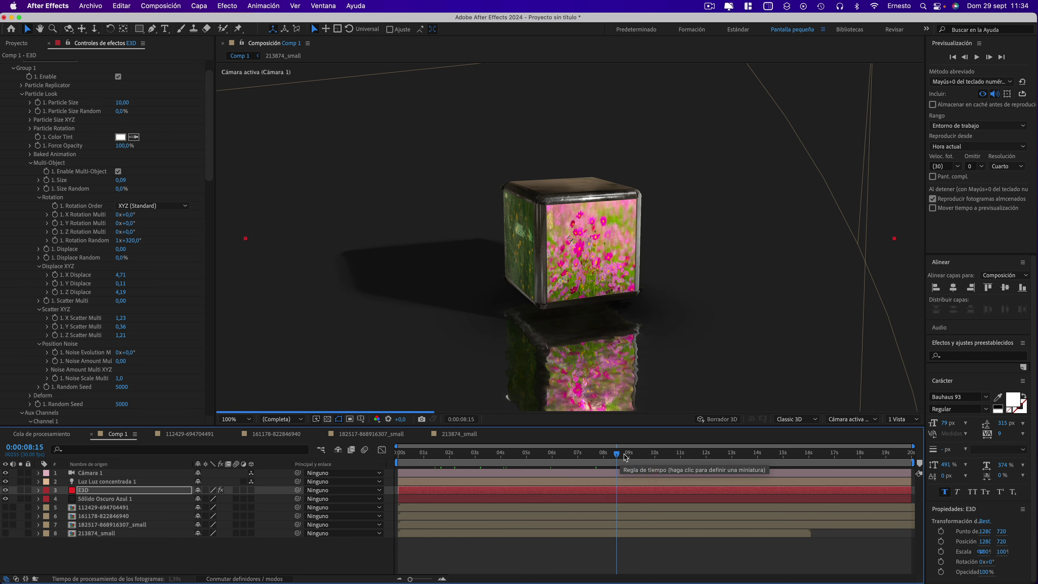
{"action": "left_click", "coordinate": [650, 454]}
{"action": "left_click", "coordinate": [471, 454]}
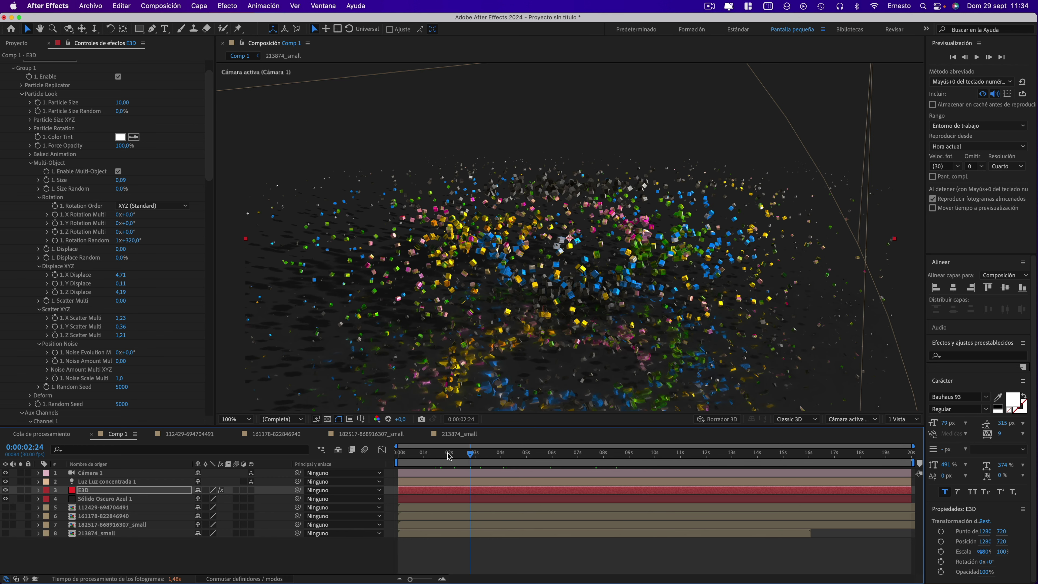
{"action": "left_click_drag", "start_coordinate": [449, 454], "coordinate": [501, 454]}
{"action": "left_click", "coordinate": [566, 453]}
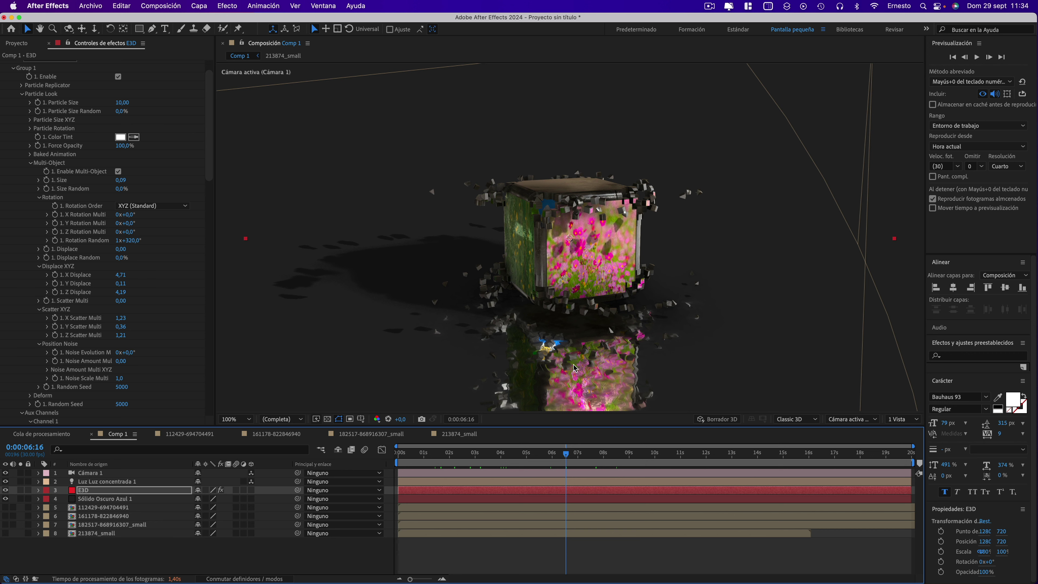
Reveal the E3D layer's keyframes with U and select both Animation keyframes
{"action": "left_click", "coordinate": [94, 491]}
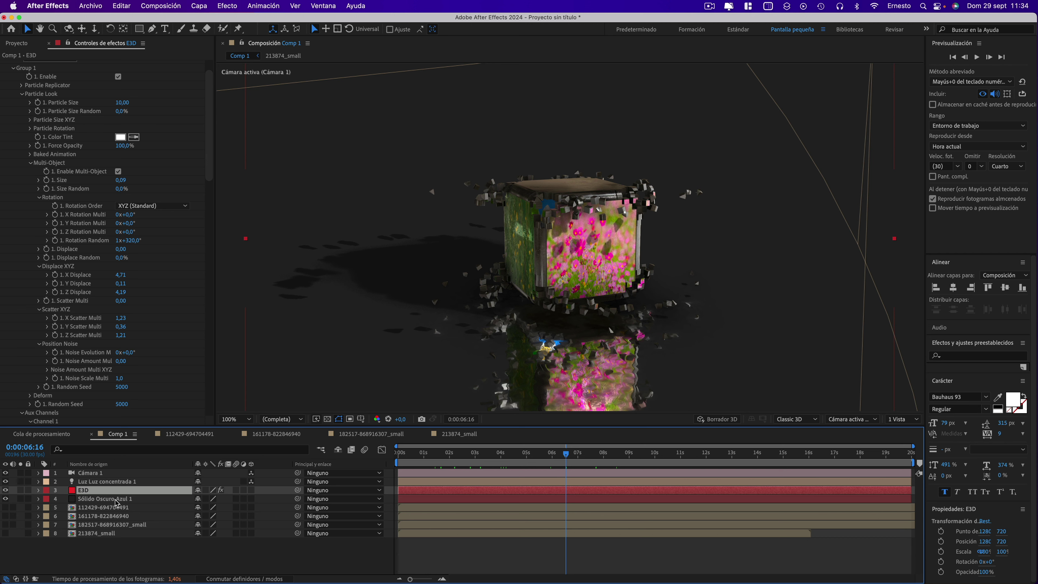
{"action": "key", "text": "u"}
{"action": "mouse_move", "coordinate": [619, 508]}
{"action": "left_mouse_down"}
{"action": "mouse_move", "coordinate": [408, 510]}
{"action": "mouse_move", "coordinate": [390, 501]}
{"action": "left_mouse_up"}
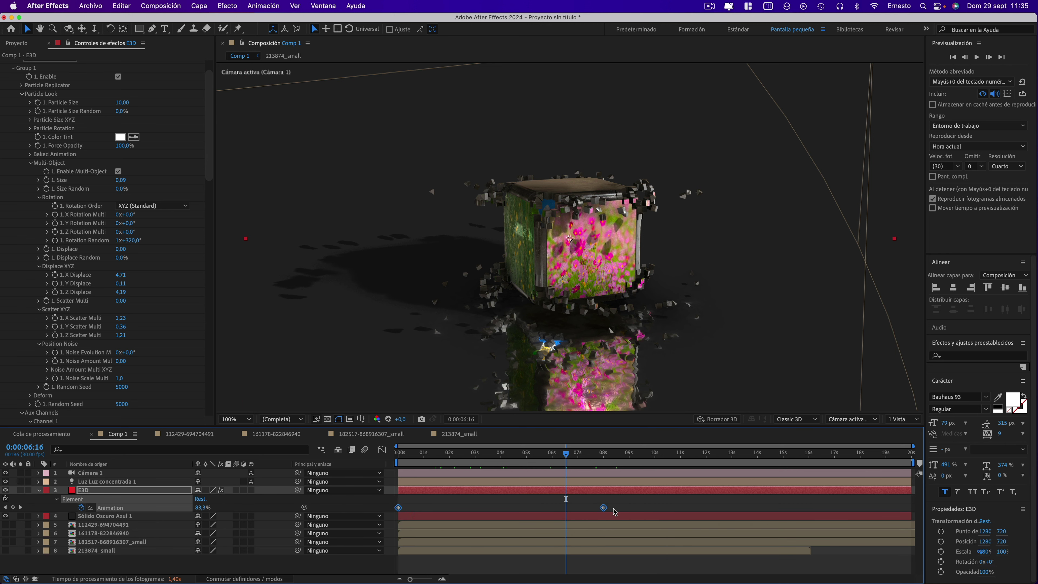
Apply Easy Ease to both Animation keyframes in the Graph Editor
{"action": "left_click", "coordinate": [382, 450]}
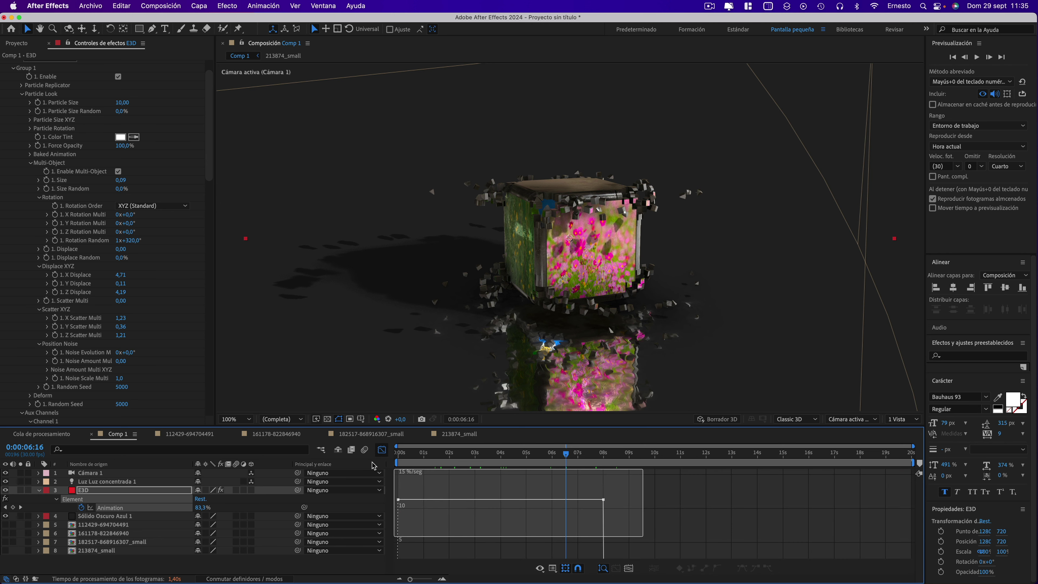
{"action": "left_click", "coordinate": [743, 568]}
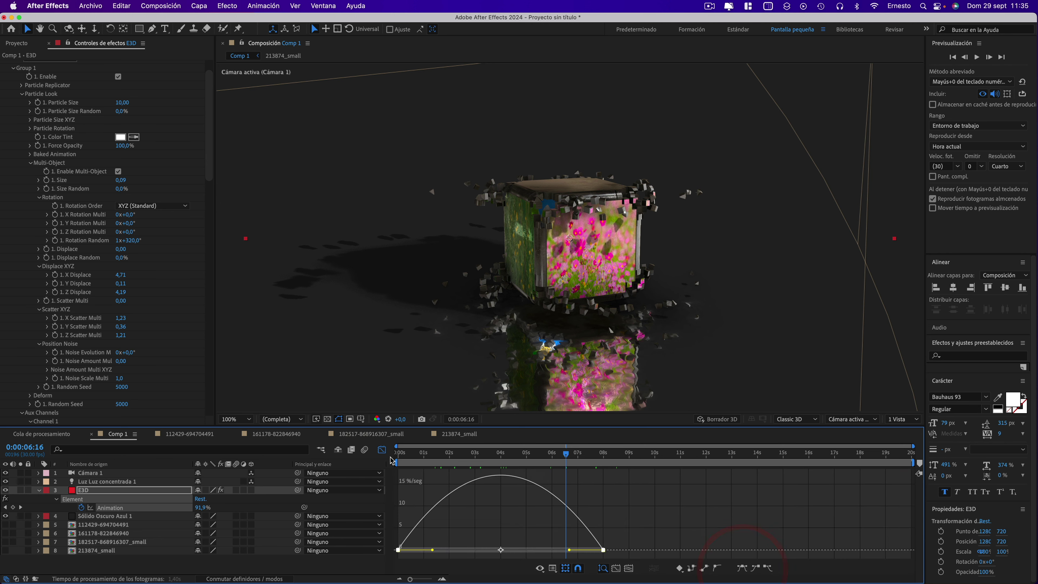
{"action": "left_click", "coordinate": [382, 450]}
Scrub the eased break-apart back to 0:00:03:11 and play a brief preview
{"action": "left_click_drag", "start_coordinate": [578, 455], "coordinate": [547, 457]}
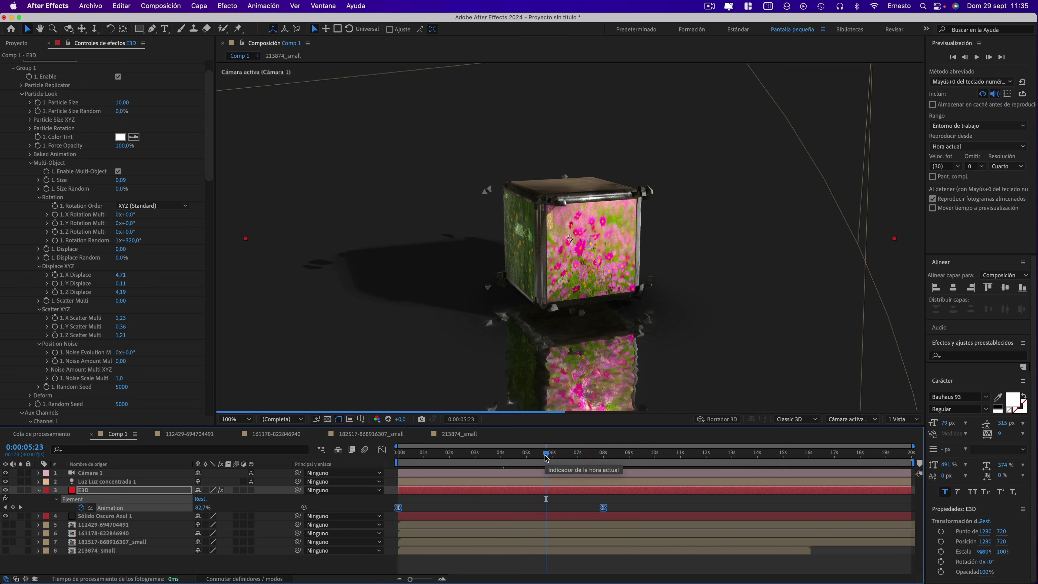
{"action": "left_click_drag", "start_coordinate": [546, 457], "coordinate": [507, 456]}
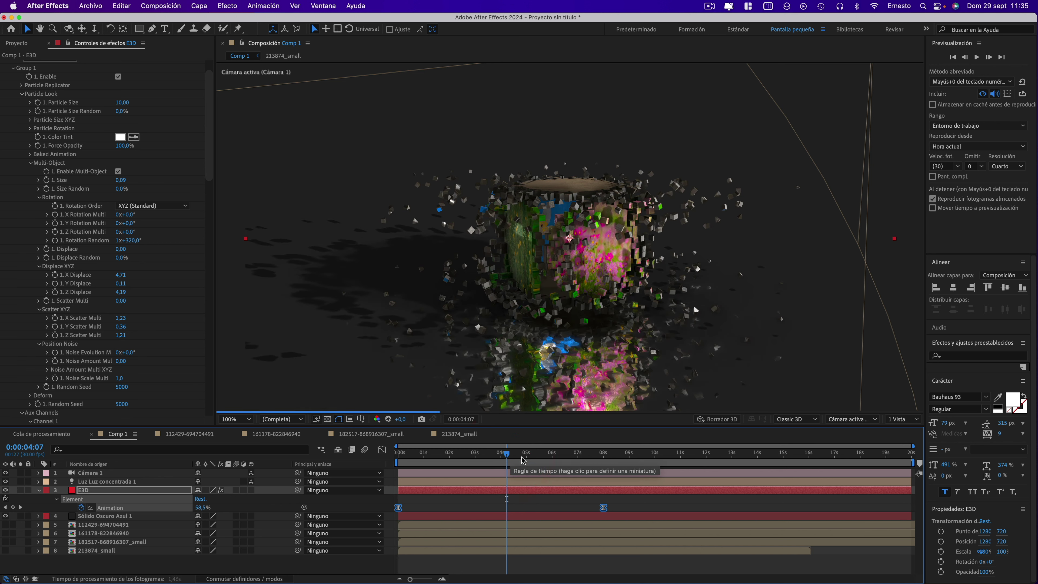
{"action": "left_click", "coordinate": [536, 455]}
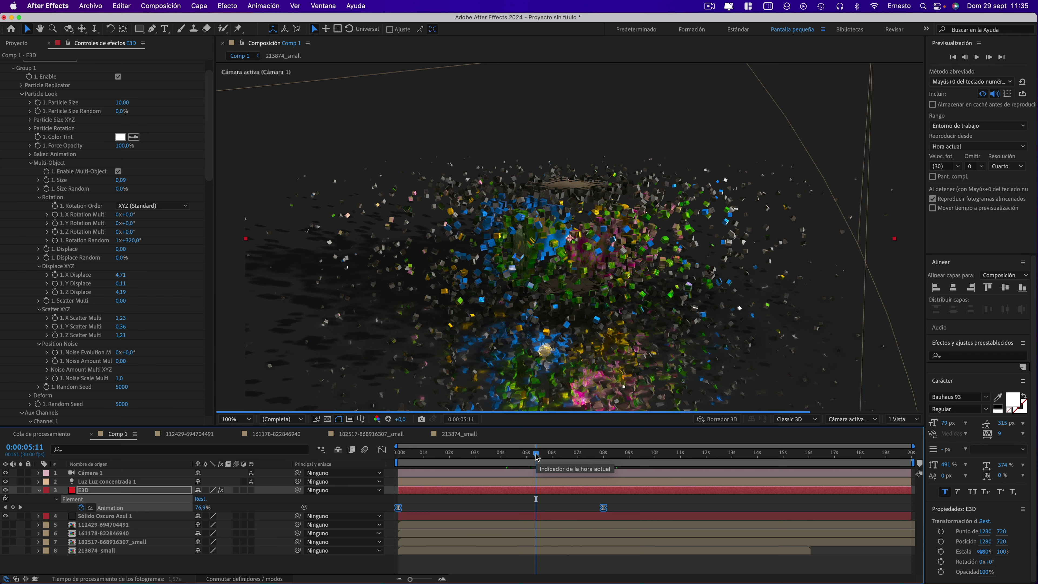
{"action": "left_click_drag", "start_coordinate": [537, 455], "coordinate": [581, 456]}
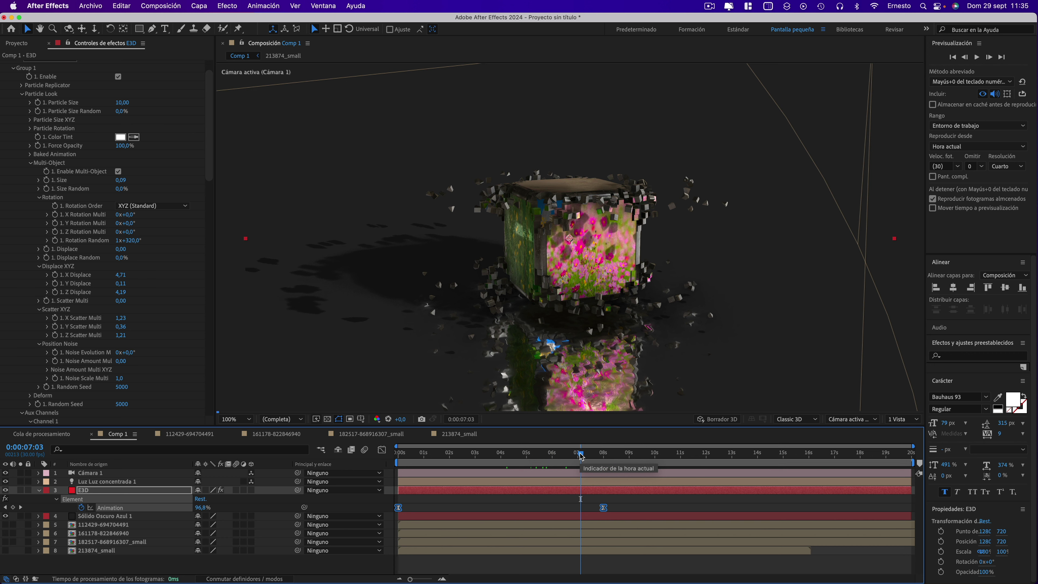
{"action": "left_click_drag", "start_coordinate": [580, 456], "coordinate": [485, 456]}
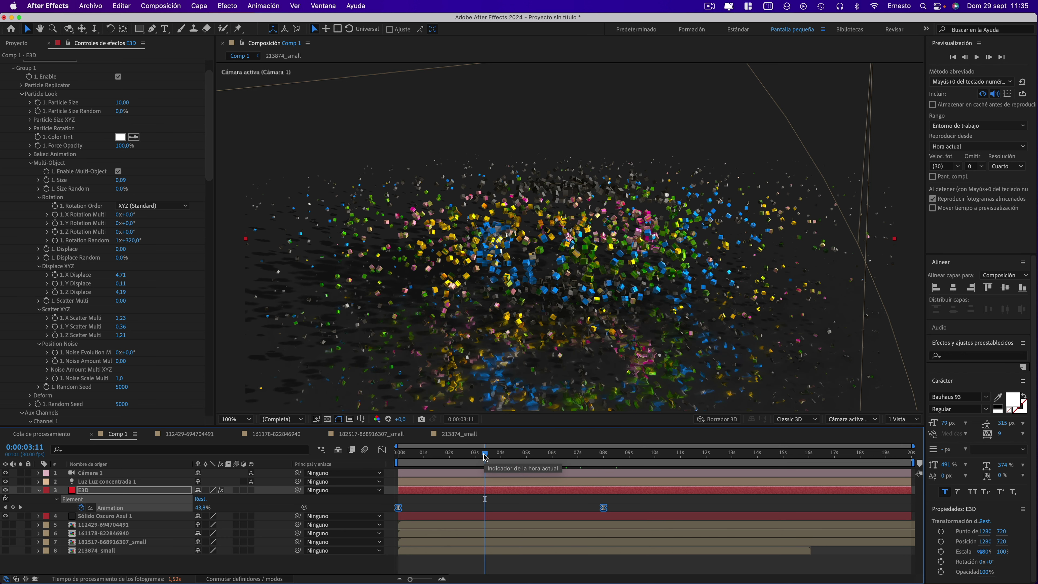
{"action": "left_click", "coordinate": [976, 57]}
{"action": "left_click", "coordinate": [977, 58]}
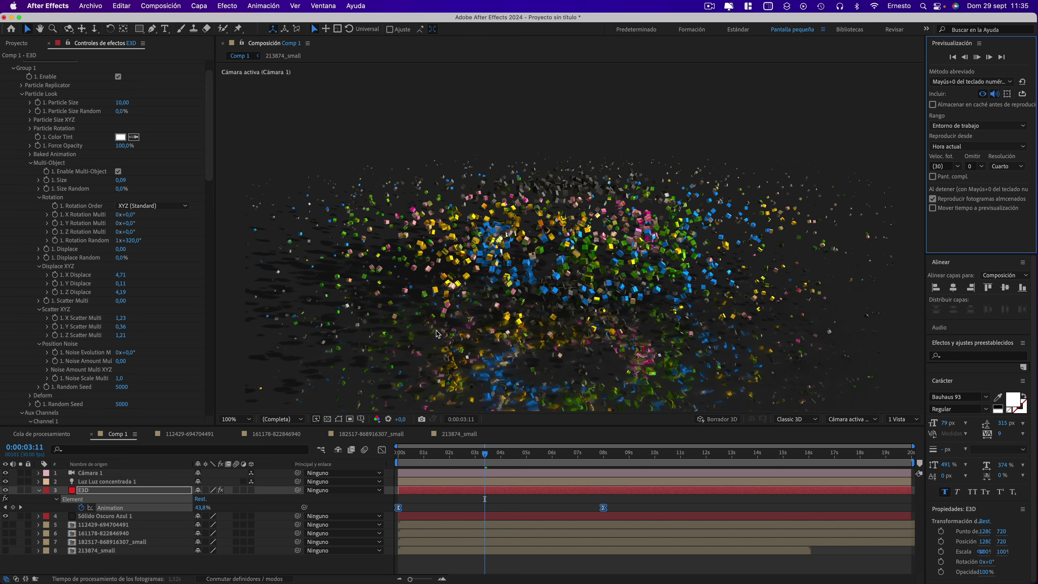
{"action": "key", "text": "Page_Down"}
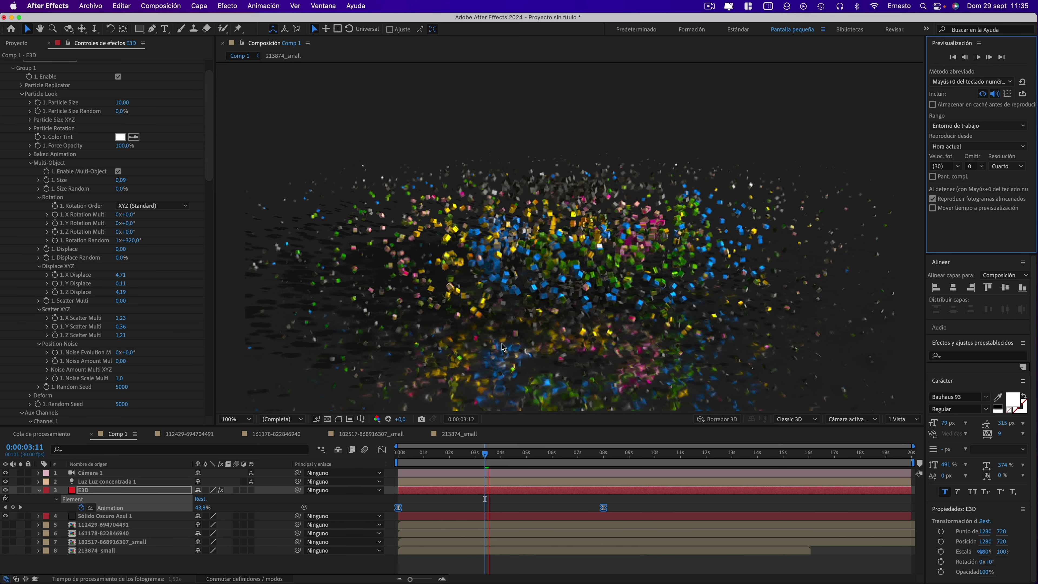
{"action": "key", "text": "Page_Down"}
{"action": "key", "text": "Page_Down"}
{"action": "key", "text": "Page_Down"}
{"action": "key", "text": "Page_Down"}
{"action": "key", "text": "Page_Down"}
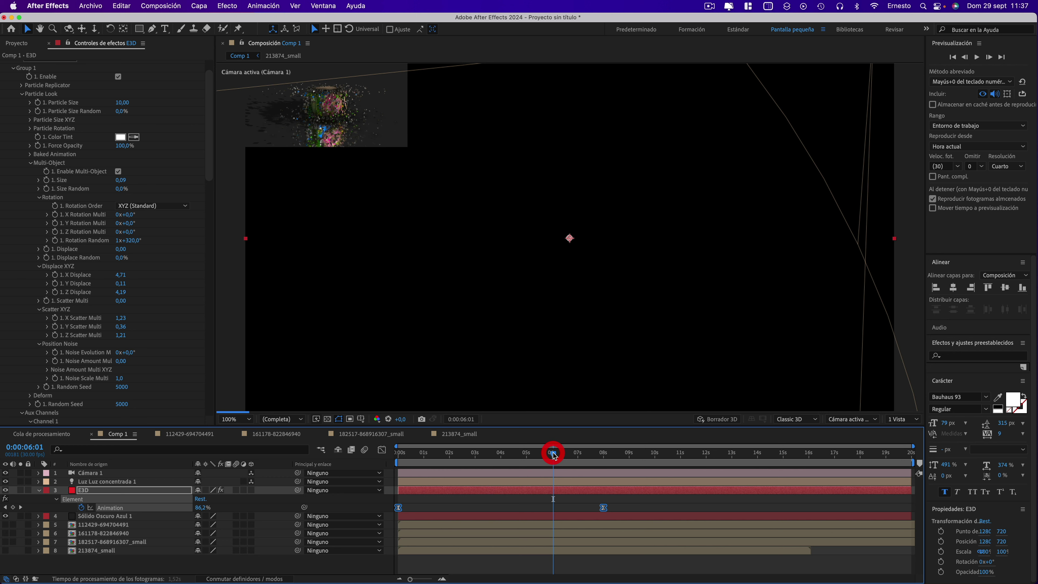
{"action": "left_click", "coordinate": [553, 452]}
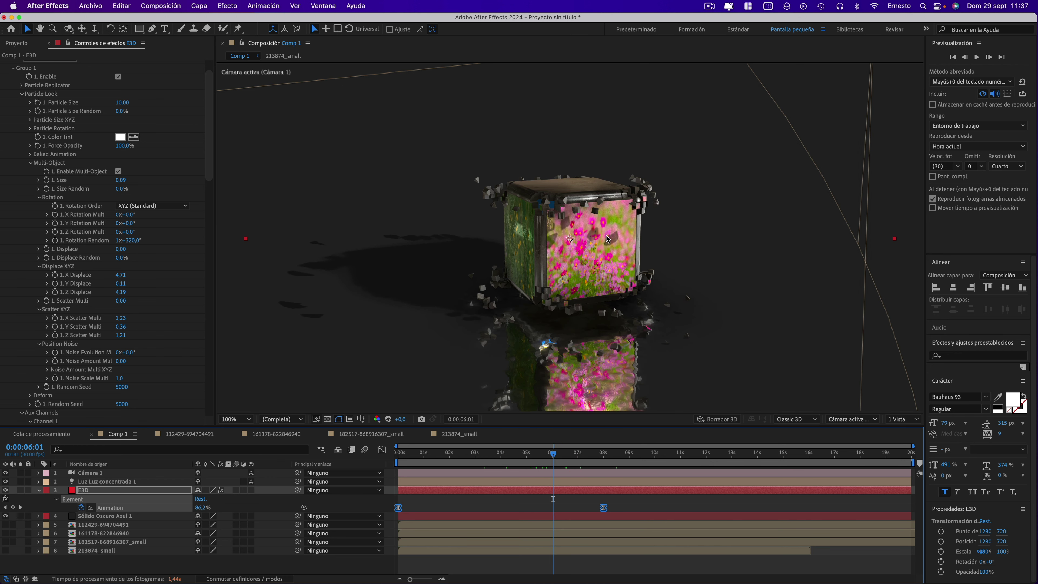
Open Group 2's Particle Look > Particle Rotation, test-spin Y Rotation Particle, then reset it to 0°
{"action": "left_click_drag", "start_coordinate": [212, 136], "coordinate": [218, 281]}
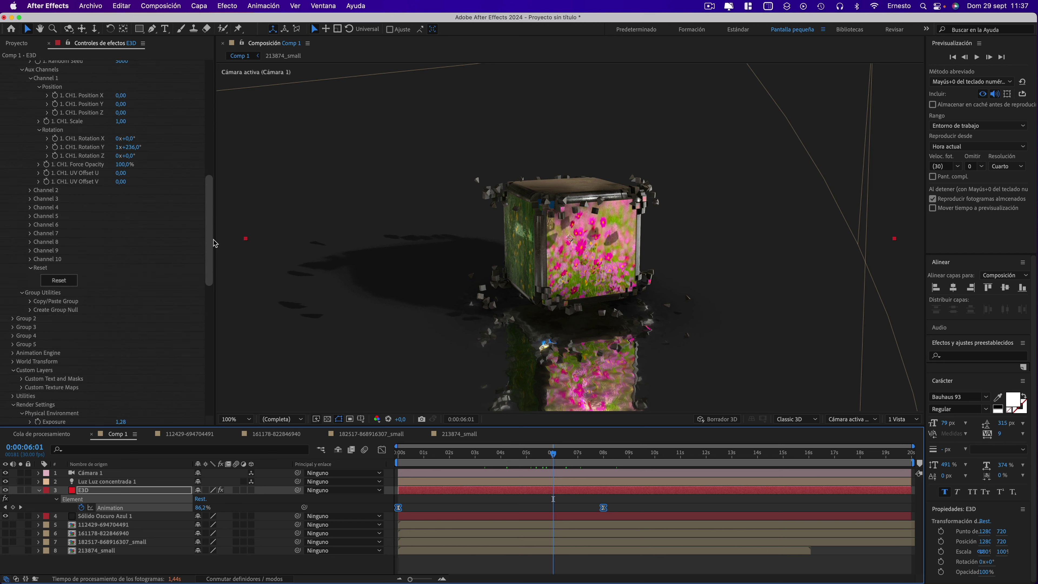
{"action": "left_click", "coordinate": [13, 188]}
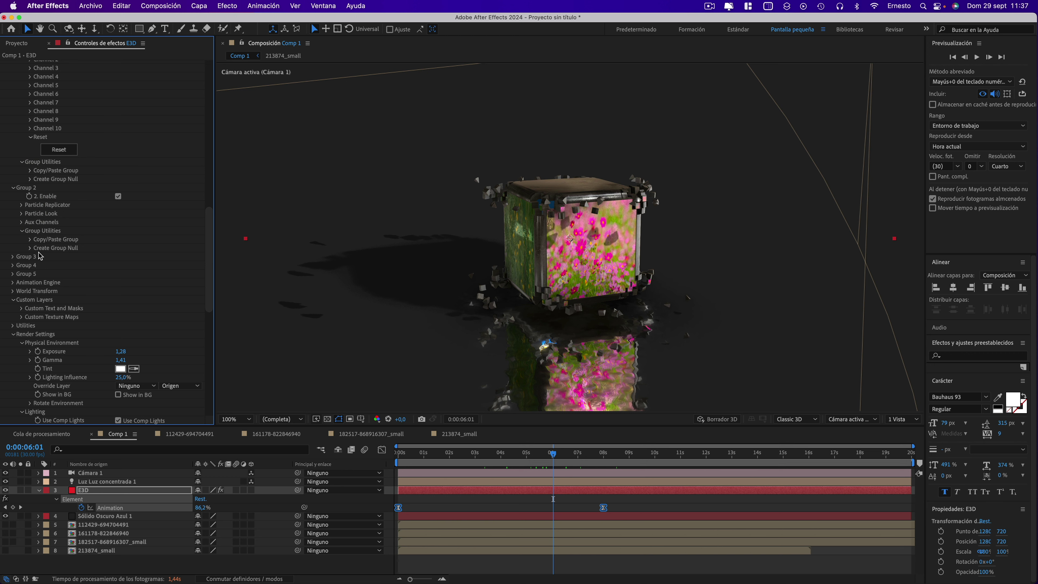
{"action": "left_click", "coordinate": [23, 214]}
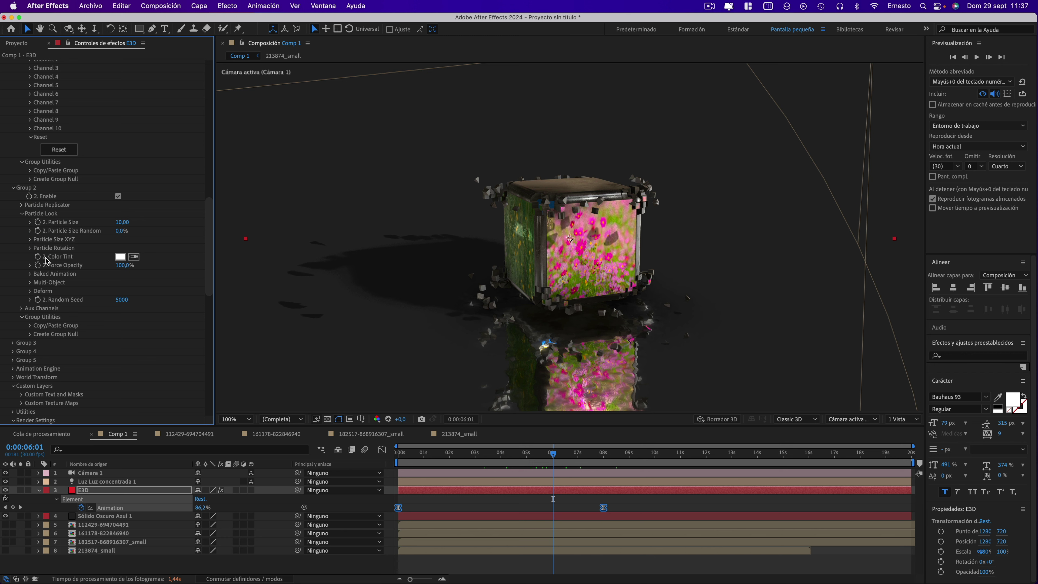
{"action": "left_click", "coordinate": [30, 248]}
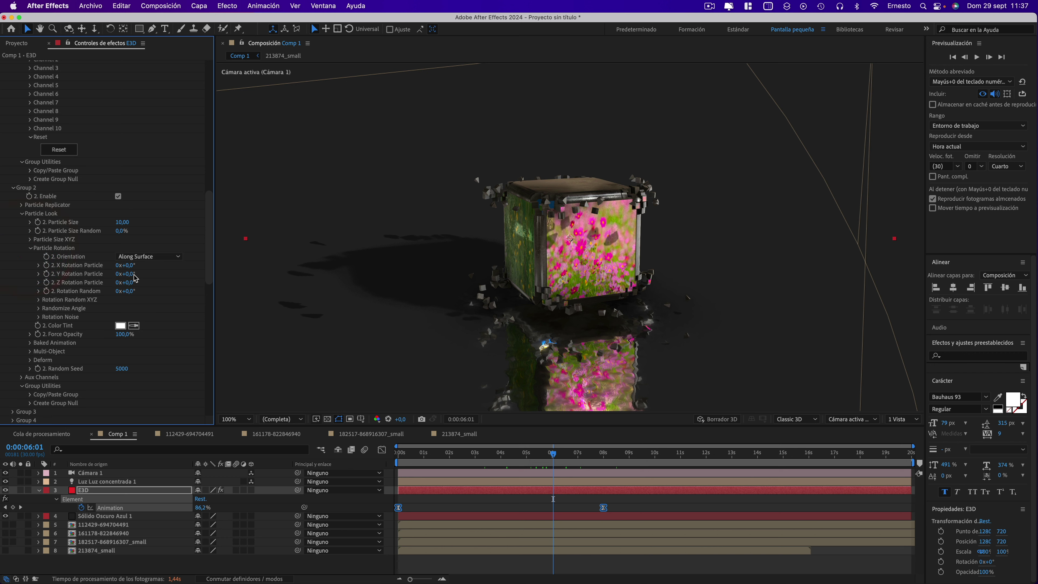
{"action": "left_click_drag", "start_coordinate": [131, 274], "coordinate": [148, 273]}
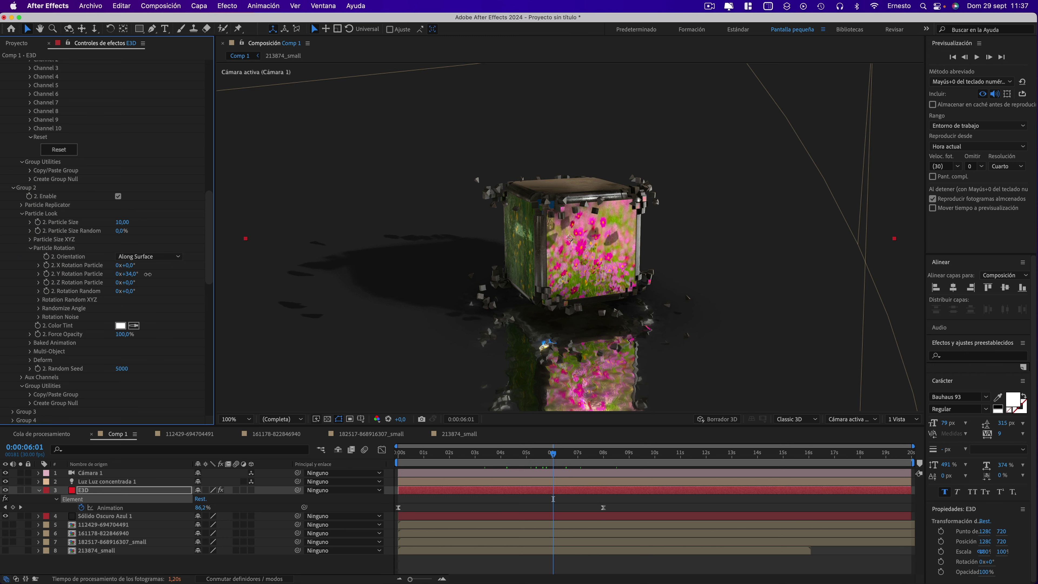
{"action": "left_click", "coordinate": [162, 275]}
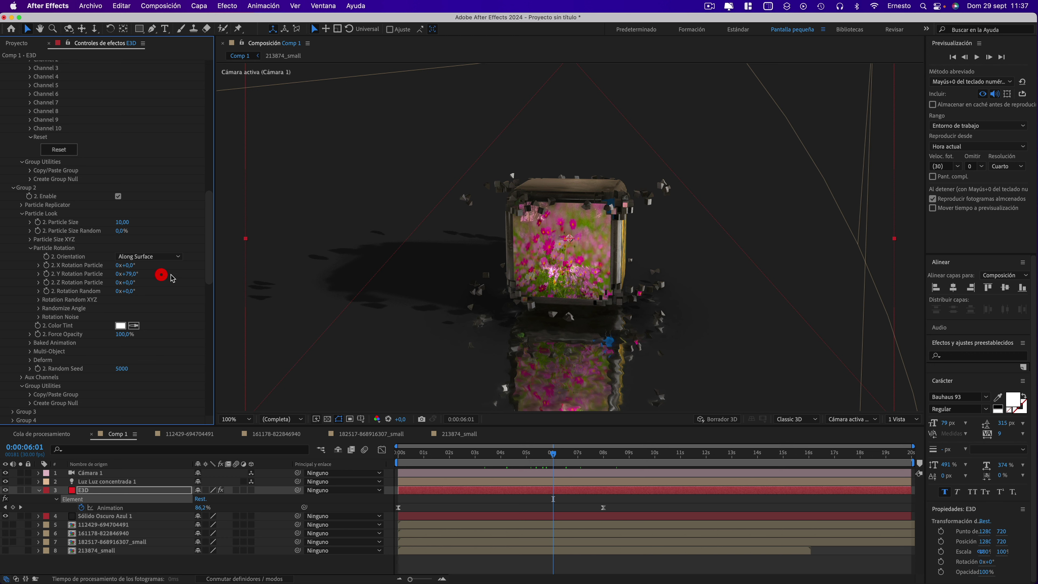
{"action": "type", "text": "0"}
{"action": "key", "text": "Return"}
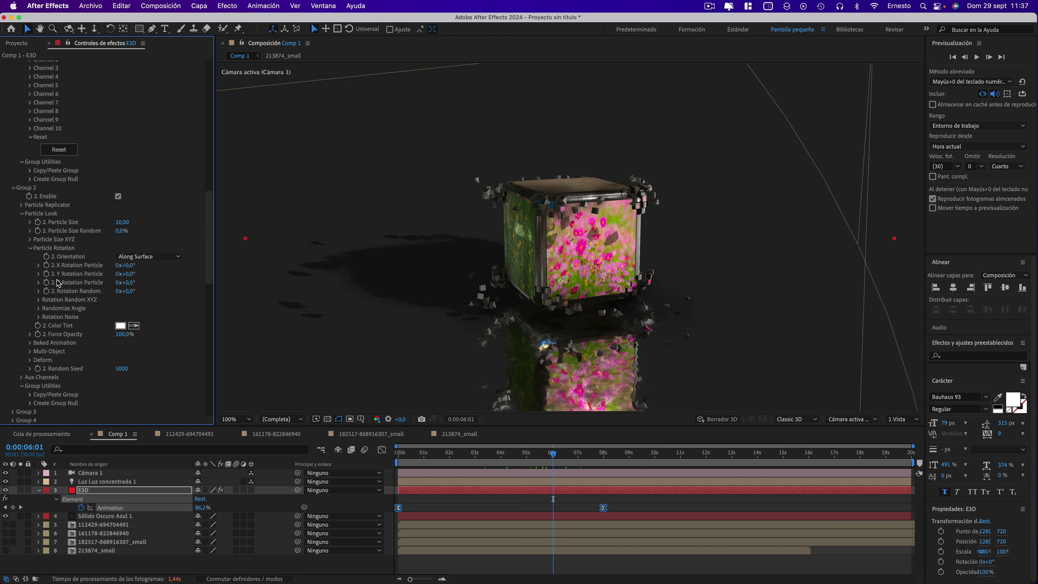
Drive Group 2's Y Rotation Particle with the expression time*50 and preview the spinning particles
{"action": "left_click", "coordinate": [47, 275], "text": "alt"}
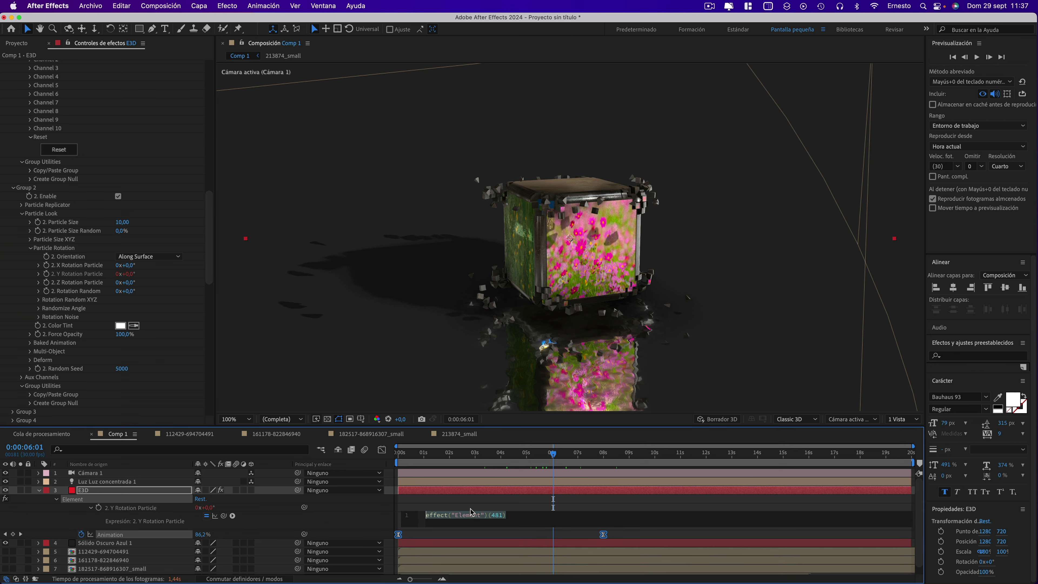
{"action": "type", "text": "time"}
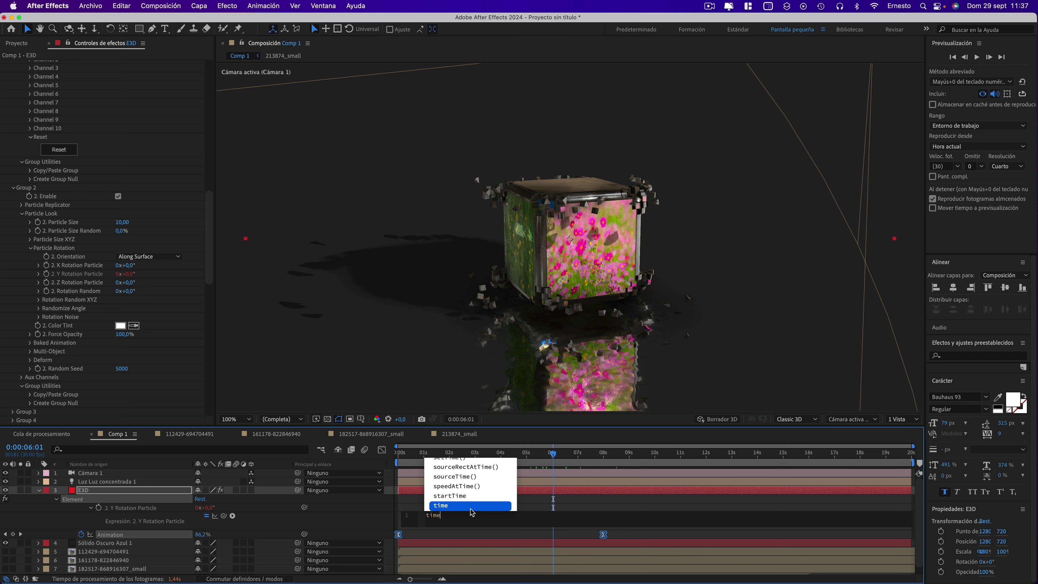
{"action": "type", "text": "*"}
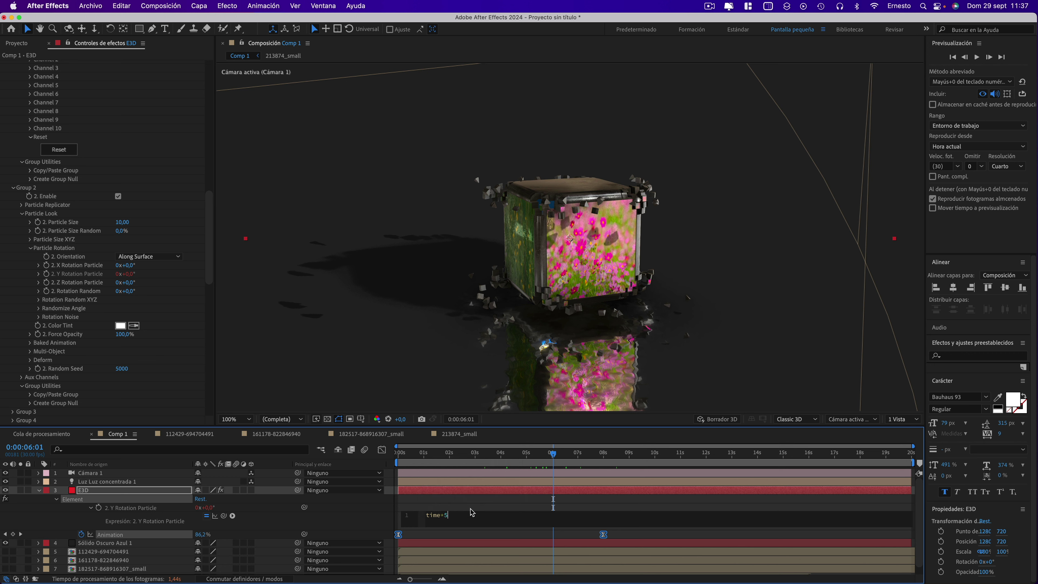
{"action": "type", "text": "0"}
{"action": "left_click", "coordinate": [531, 453]}
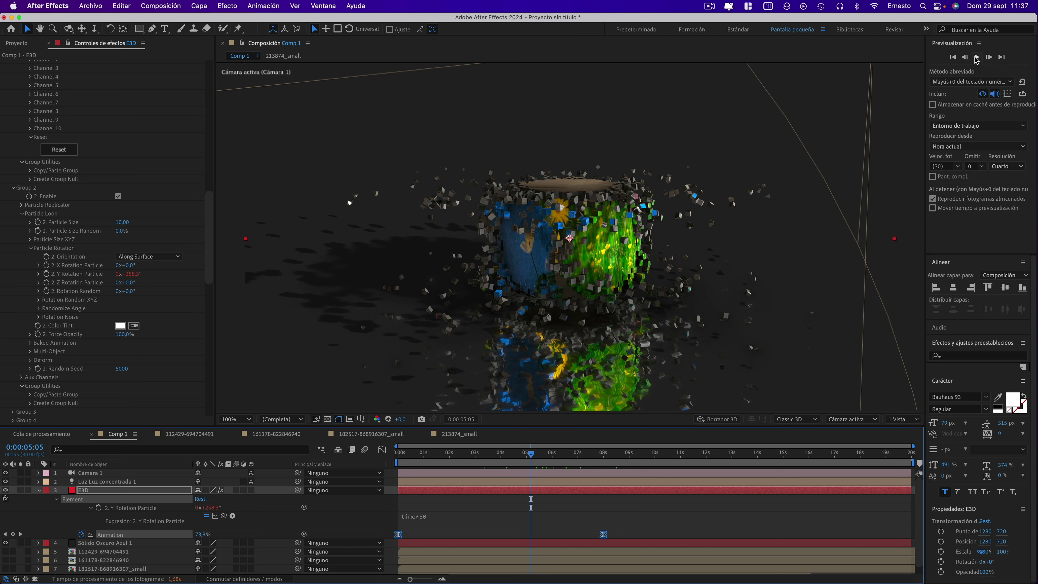
{"action": "left_click", "coordinate": [977, 57]}
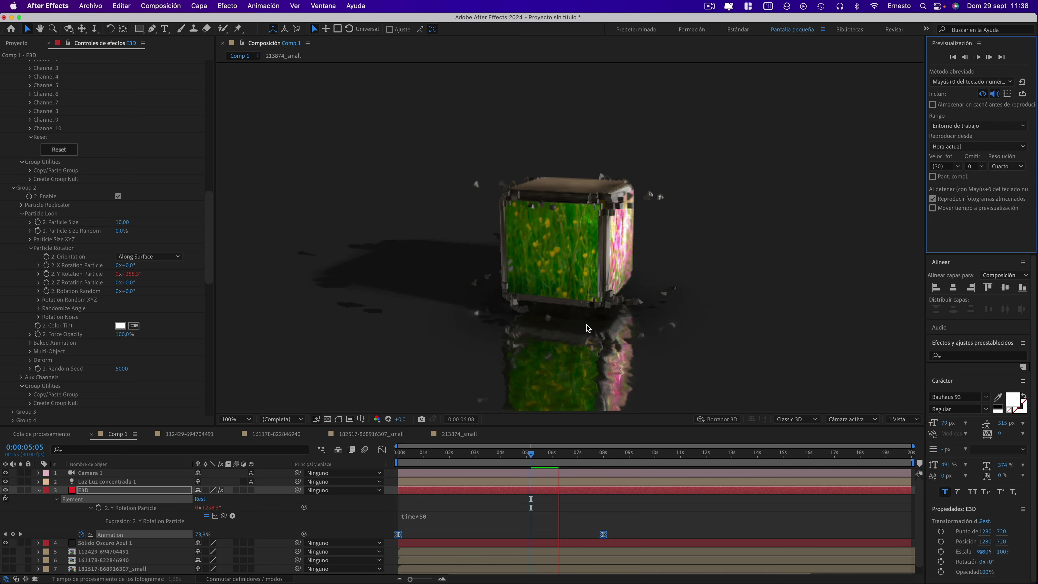
{"action": "left_click", "coordinate": [977, 57]}
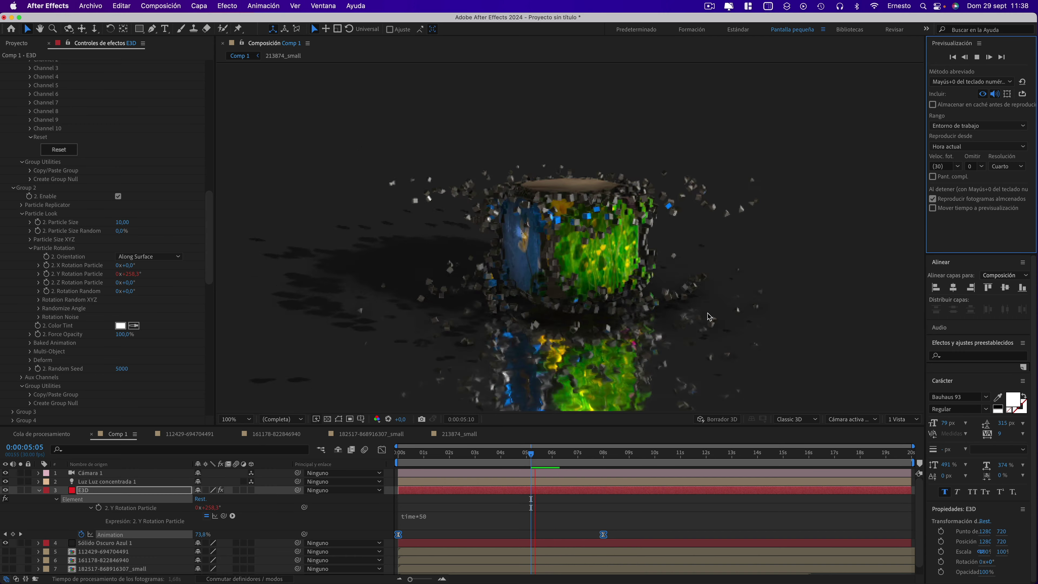
{"action": "left_click", "coordinate": [558, 455]}
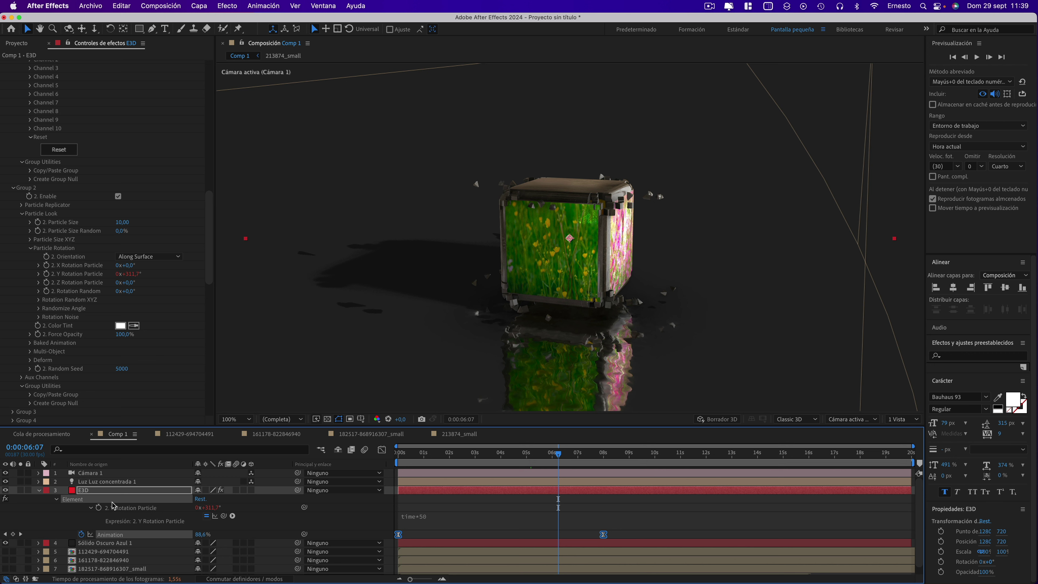
Create a null object, Nulo 1, move it to the top of the stack and make it 3D
{"action": "left_click", "coordinate": [200, 6]}
{"action": "mouse_move", "coordinate": [205, 20]}
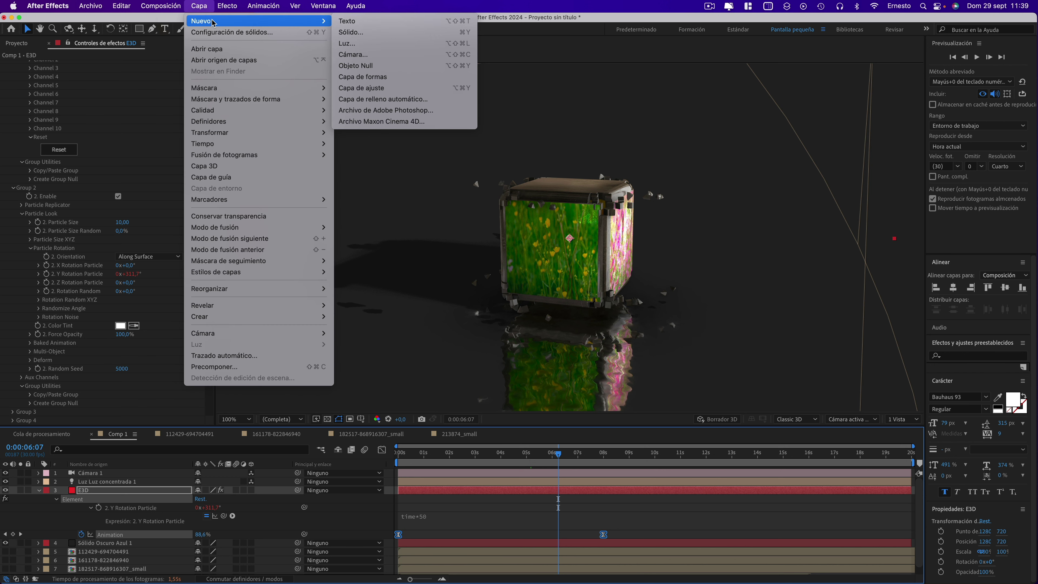
{"action": "left_click", "coordinate": [354, 69]}
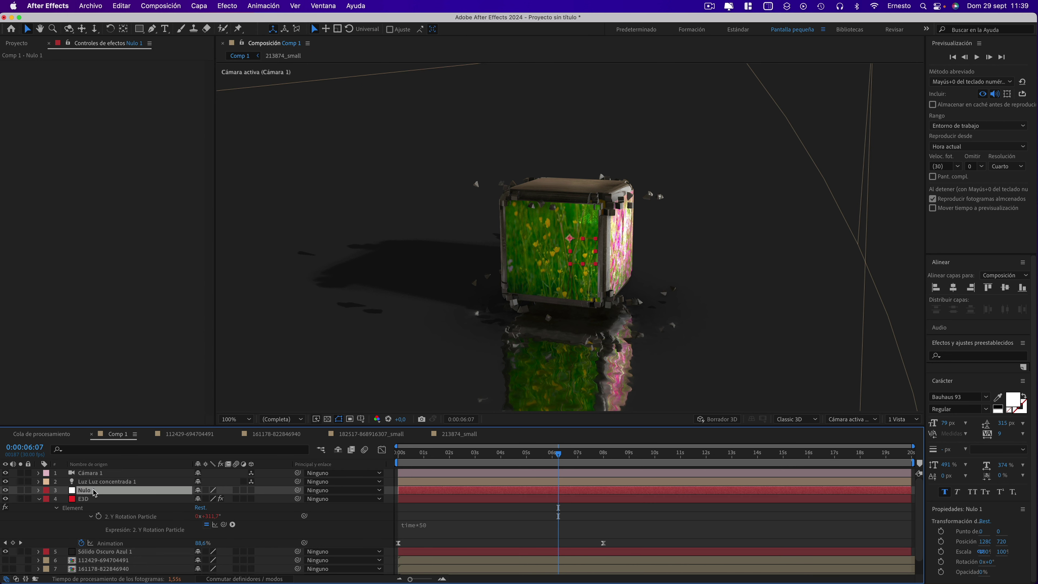
{"action": "left_click_drag", "start_coordinate": [95, 492], "coordinate": [93, 473]}
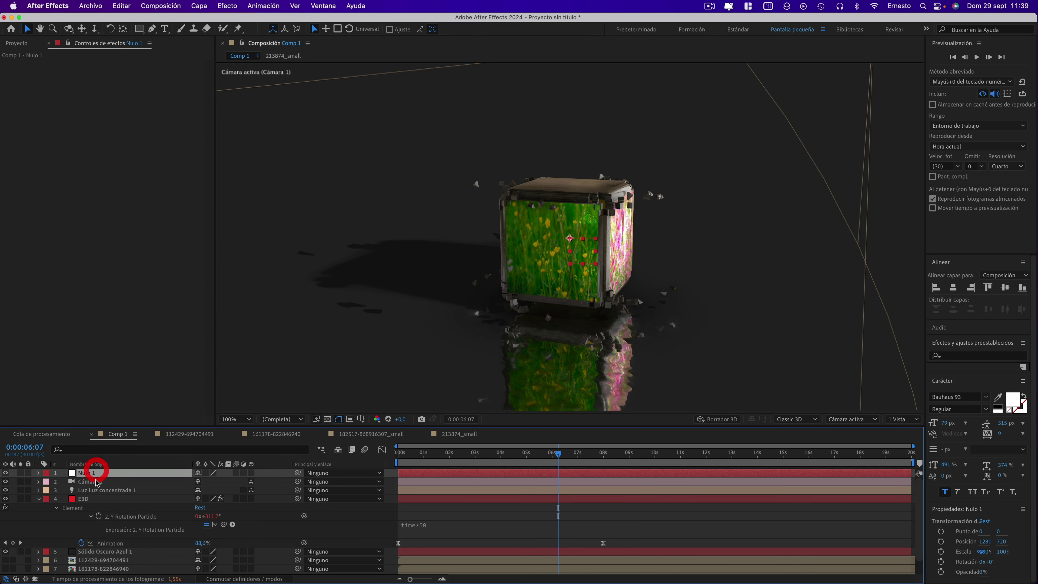
{"action": "left_click", "coordinate": [251, 473]}
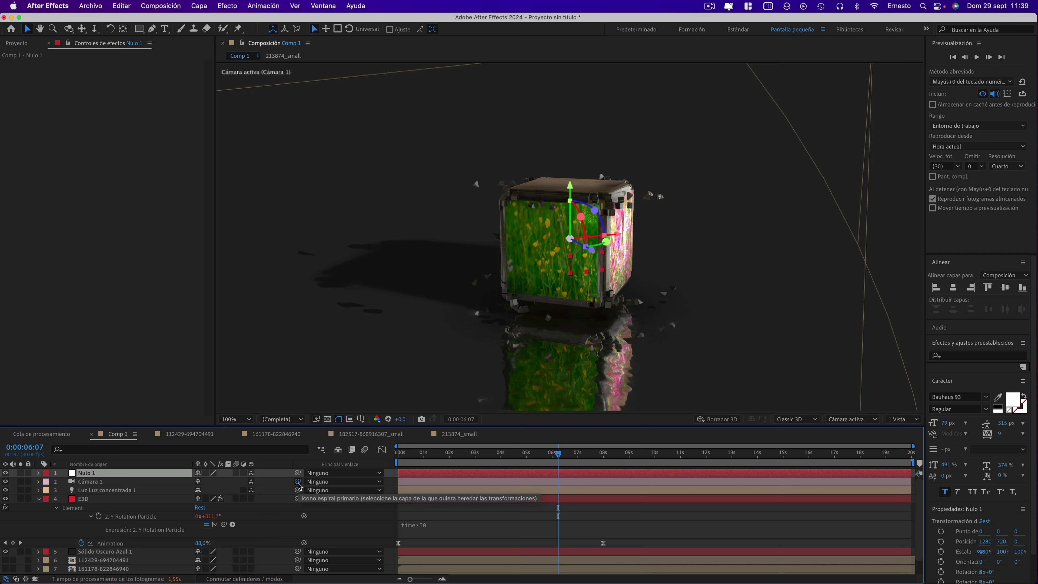
Parent Cámara 1 to Nulo 1, test-rotate the null around Y, then undo back to 0°
{"action": "left_click_drag", "start_coordinate": [297, 482], "coordinate": [88, 476]}
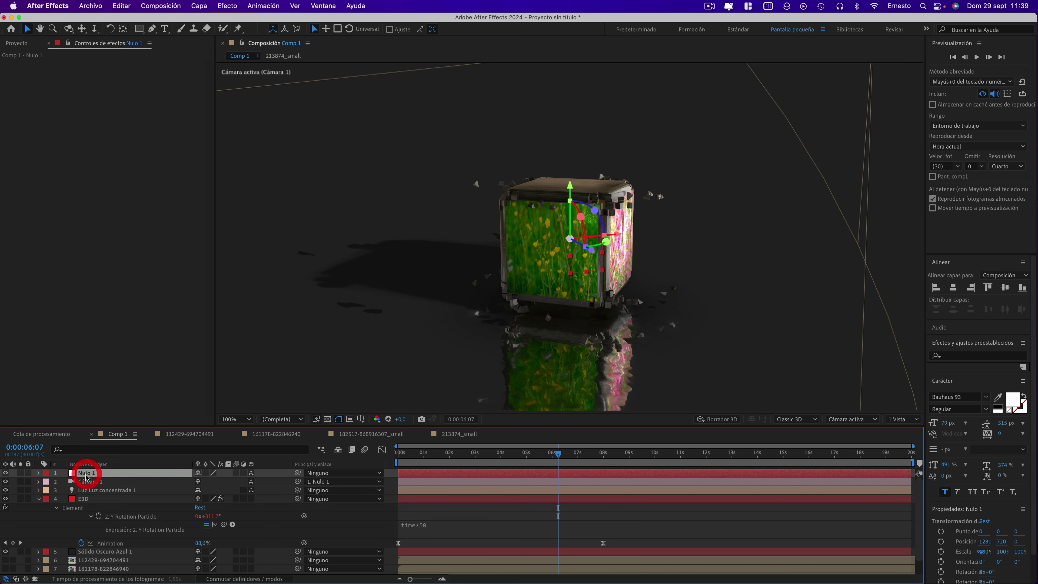
{"action": "left_click", "coordinate": [39, 473]}
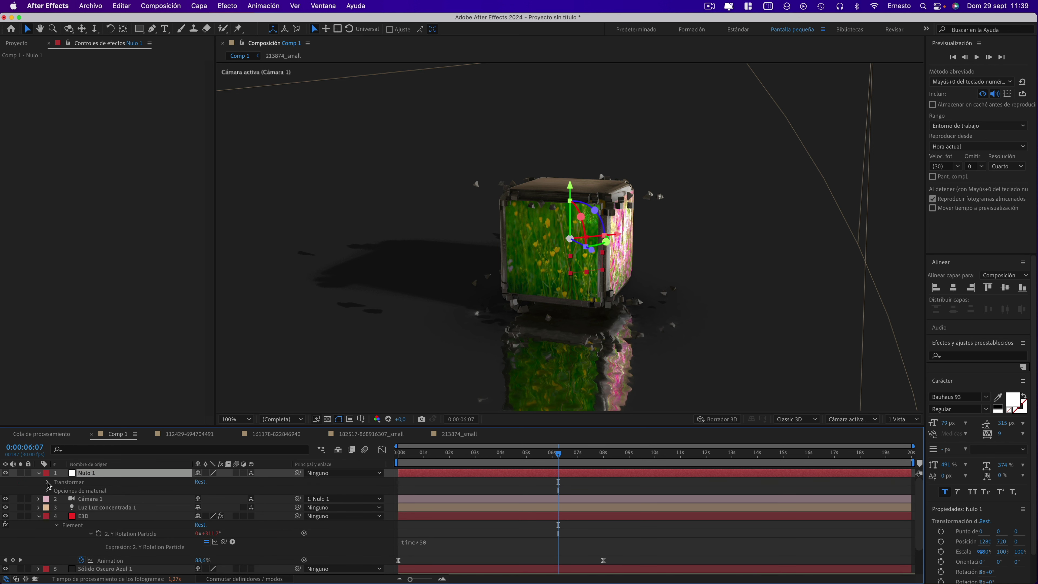
{"action": "left_click", "coordinate": [48, 483]}
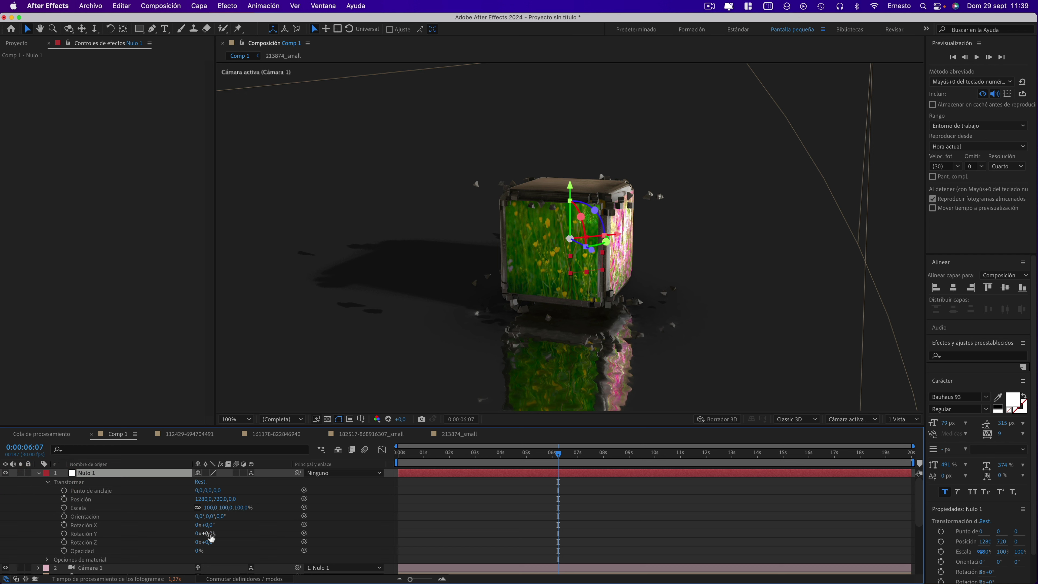
{"action": "mouse_move", "coordinate": [209, 534]}
{"action": "left_mouse_down"}
{"action": "mouse_move", "coordinate": [241, 536]}
{"action": "mouse_move", "coordinate": [197, 534]}
{"action": "left_mouse_up"}
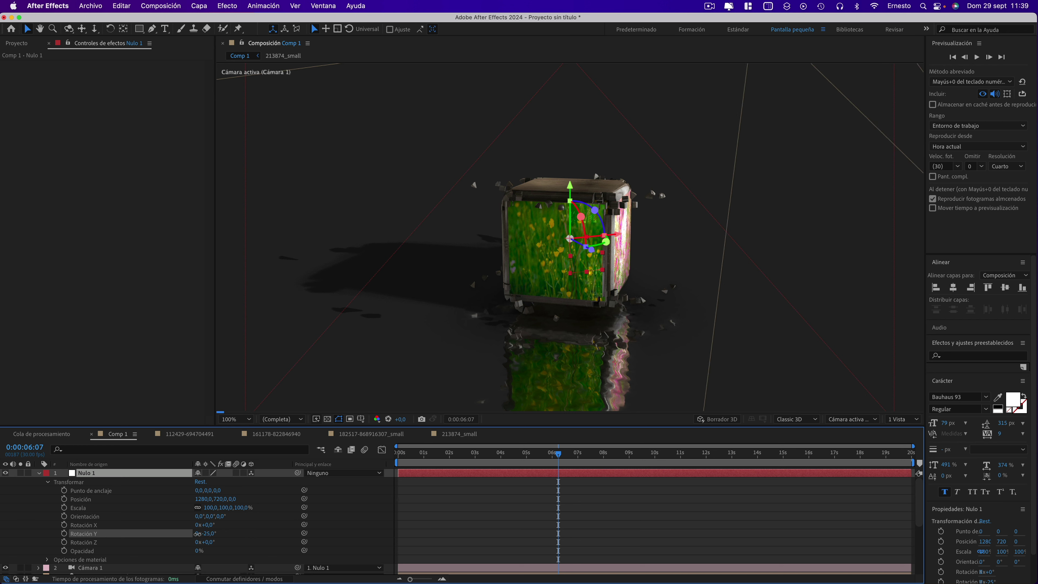
{"action": "key", "text": "super+z"}
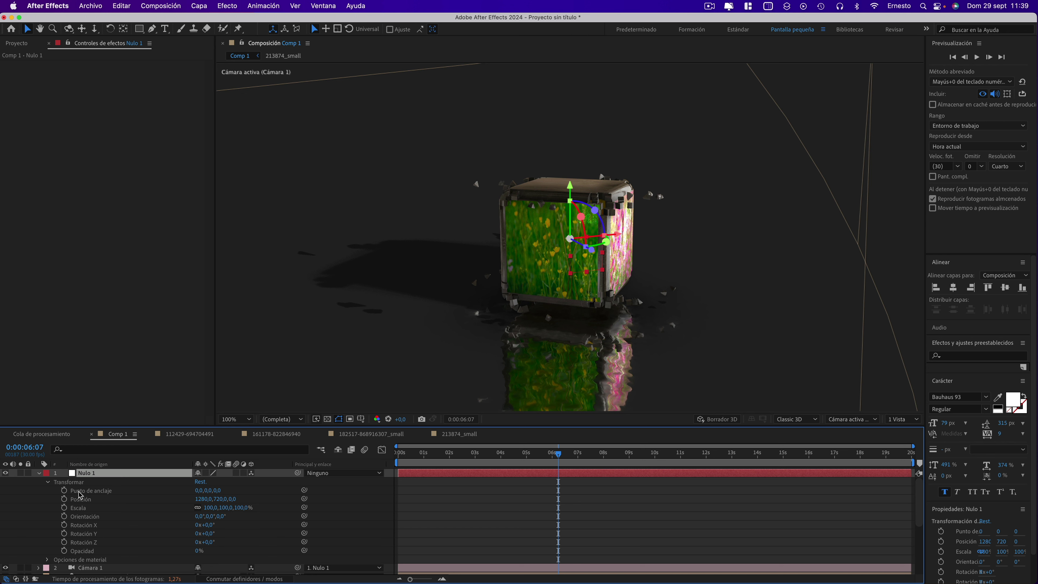
Begin a wiggle(3,15) expression on Nulo 1's Anchor Point
{"action": "left_click", "coordinate": [64, 491], "text": "alt"}
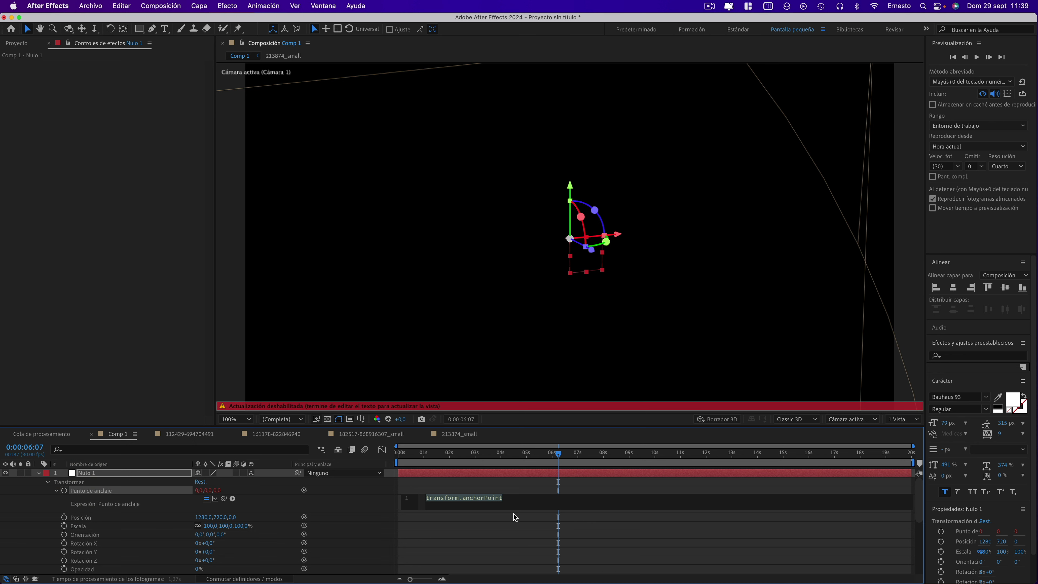
{"action": "type", "text": "wiggle"}
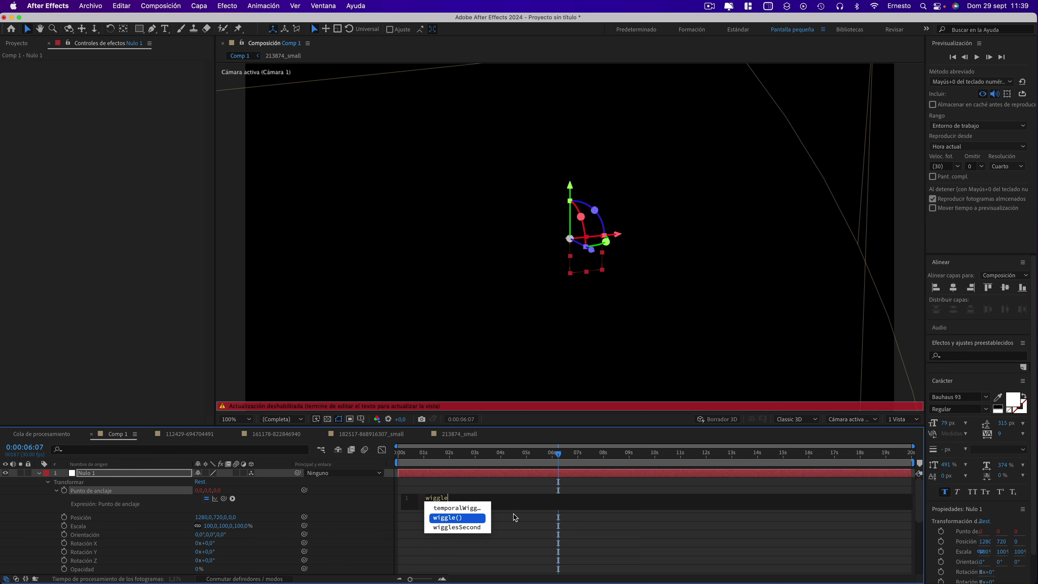
{"action": "key", "text": "Return"}
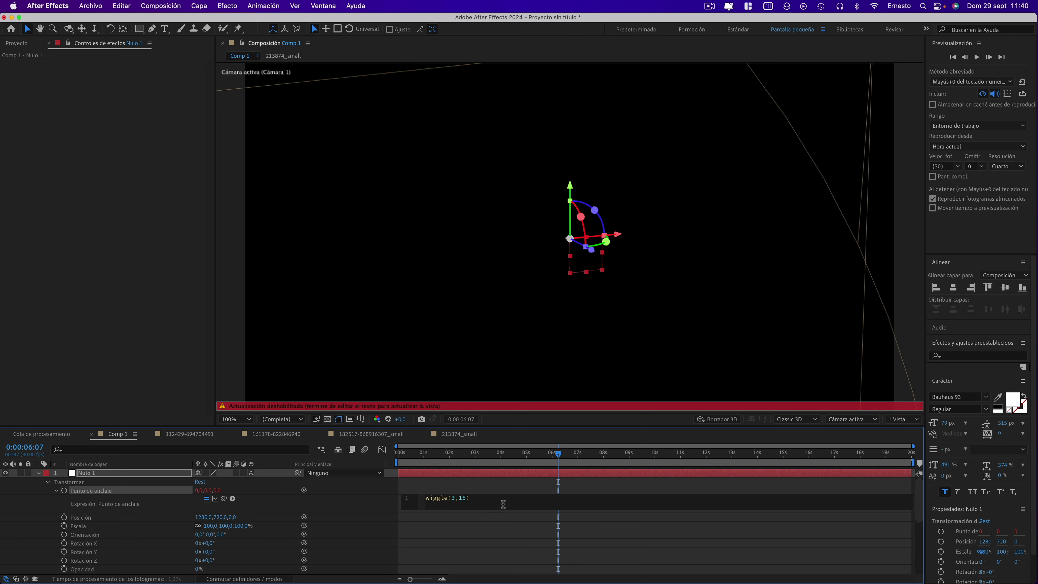
Commit the wiggle expression, re-enable viewer updates with Caps Lock, and preview from 7:03
{"action": "left_click", "coordinate": [470, 453]}
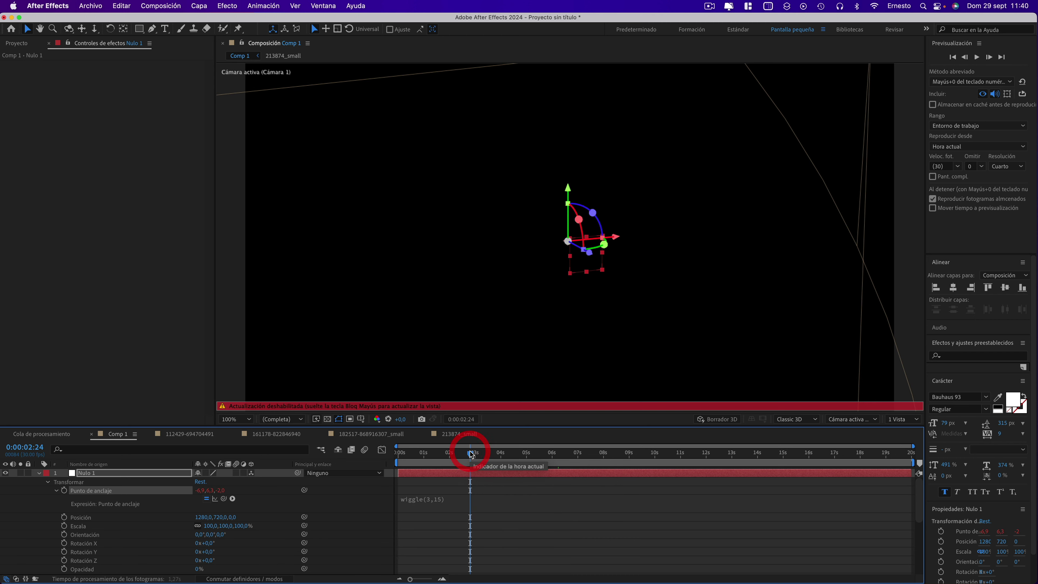
{"action": "key", "text": "Caps_Lock"}
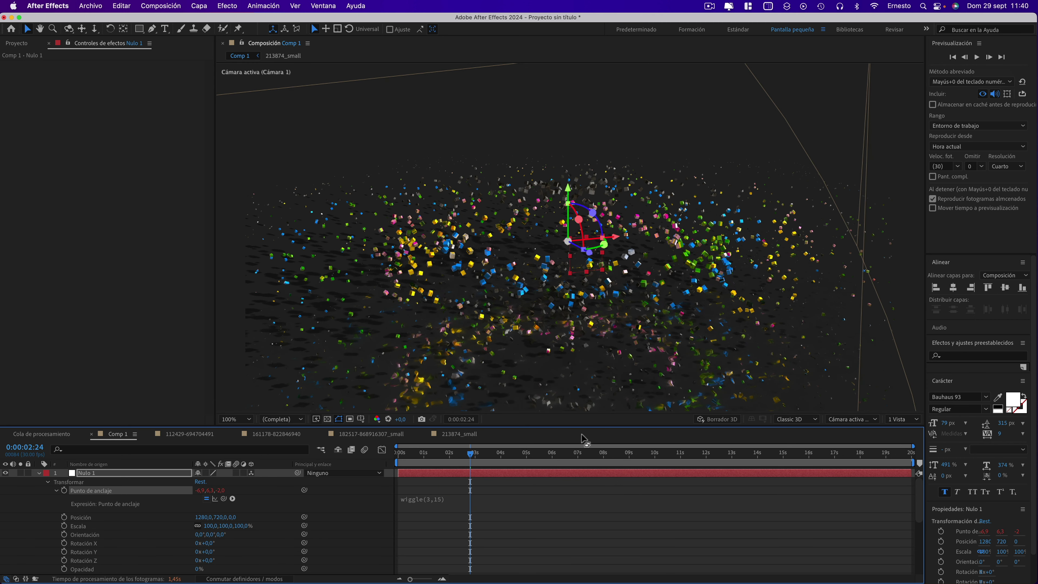
{"action": "left_click", "coordinate": [581, 453]}
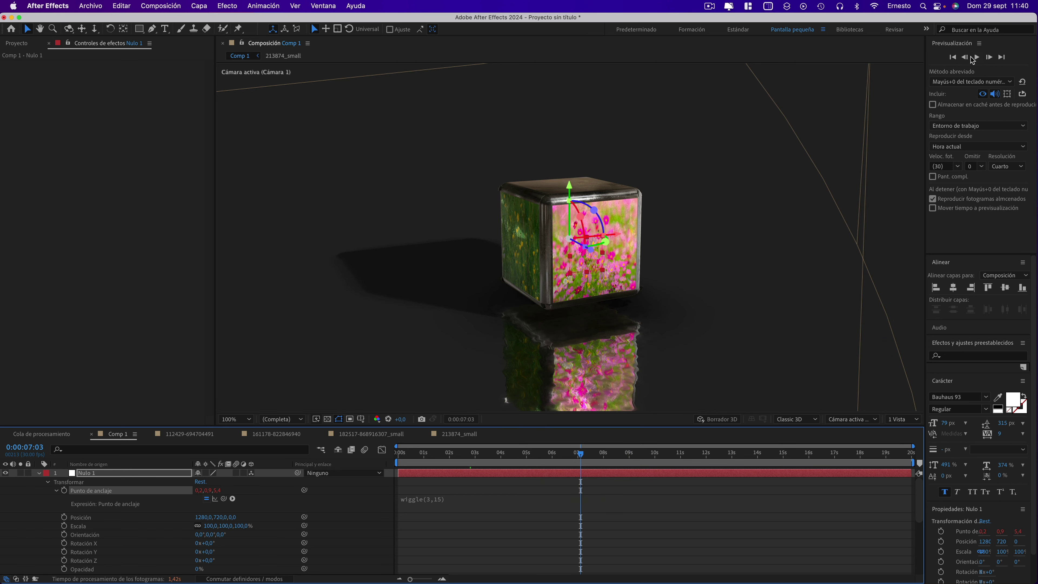
{"action": "left_click", "coordinate": [976, 57]}
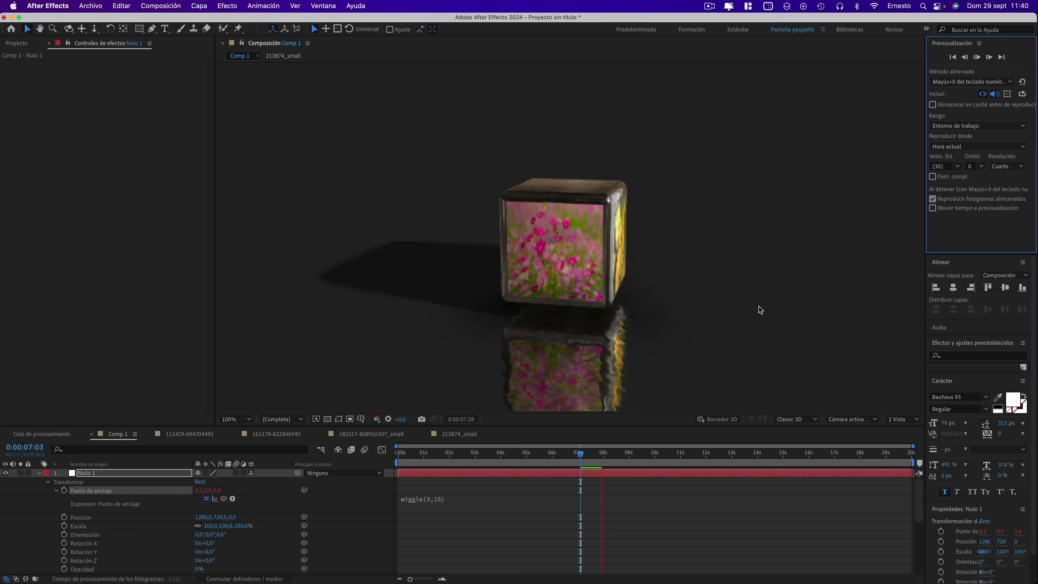
{"action": "left_click", "coordinate": [977, 58]}
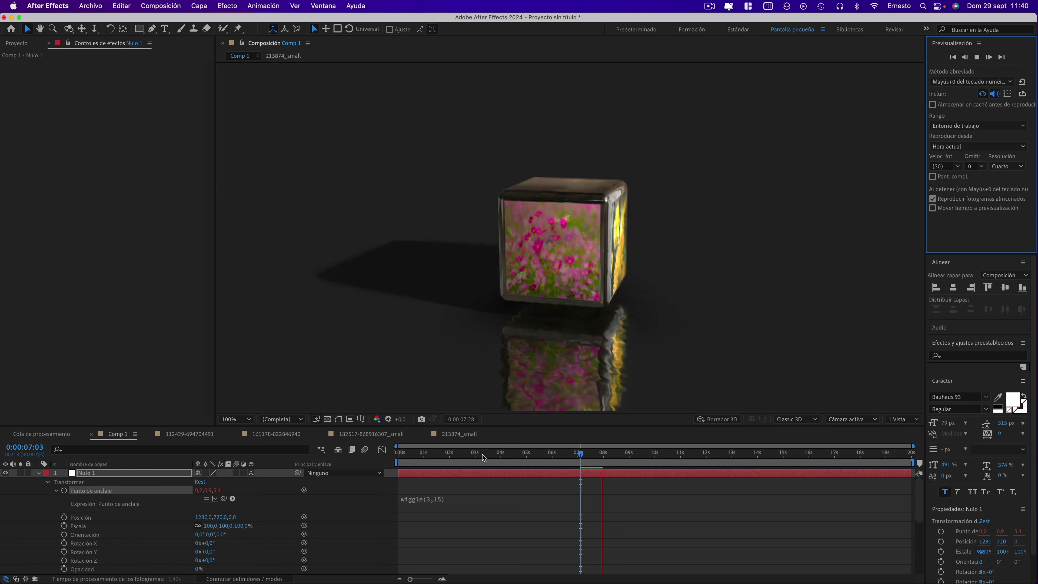
{"action": "left_click", "coordinate": [461, 455]}
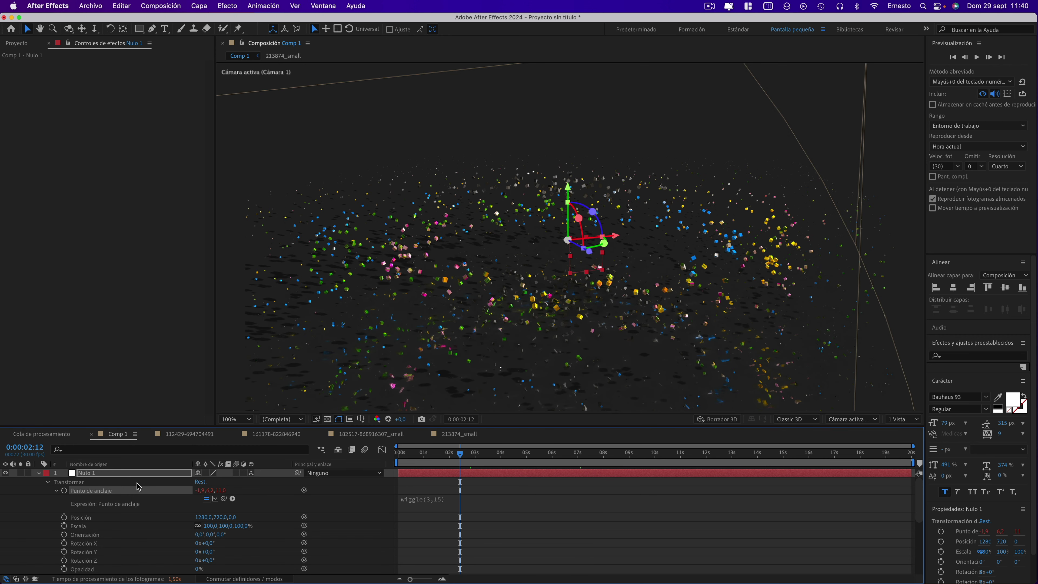
Collapse Nulo 1's Transform and switch on motion blur for the E3D layer
{"action": "left_click", "coordinate": [39, 473]}
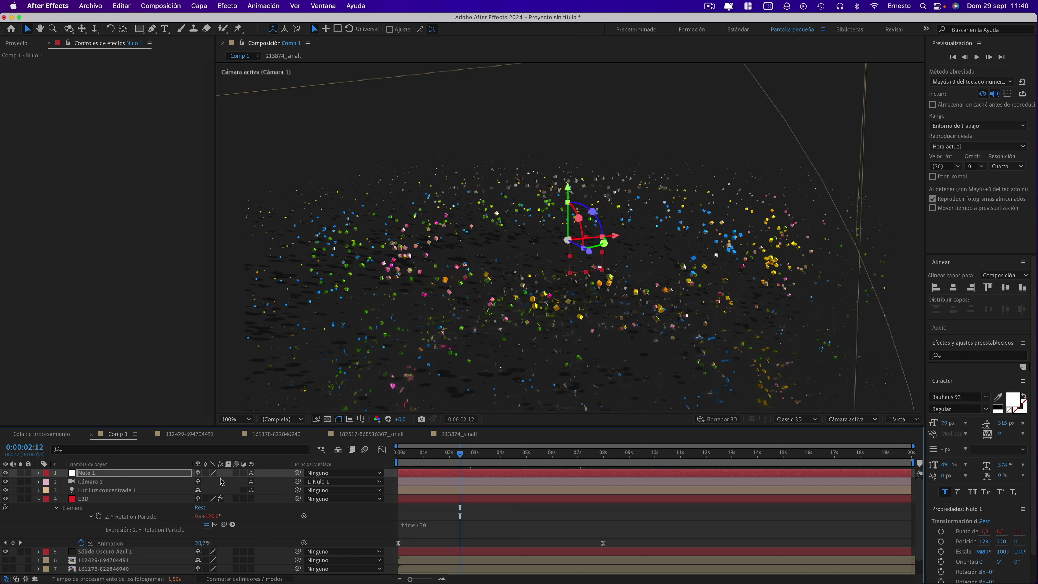
{"action": "left_click", "coordinate": [236, 499]}
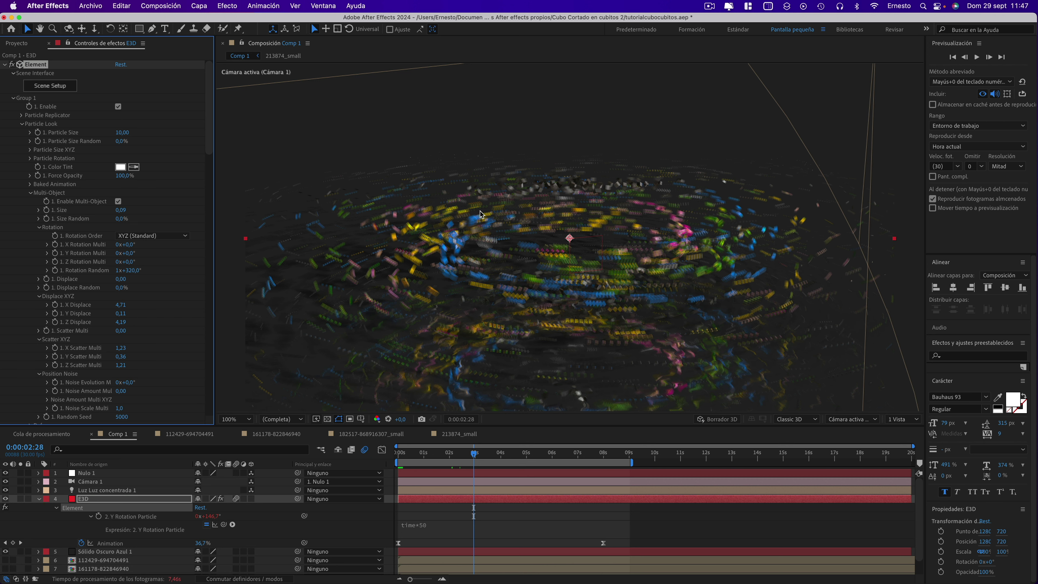
Enable Optimize Mesh for the CuboTUTORIAL model in both Group Folder Copy and Group Folder
{"action": "left_click", "coordinate": [49, 86]}
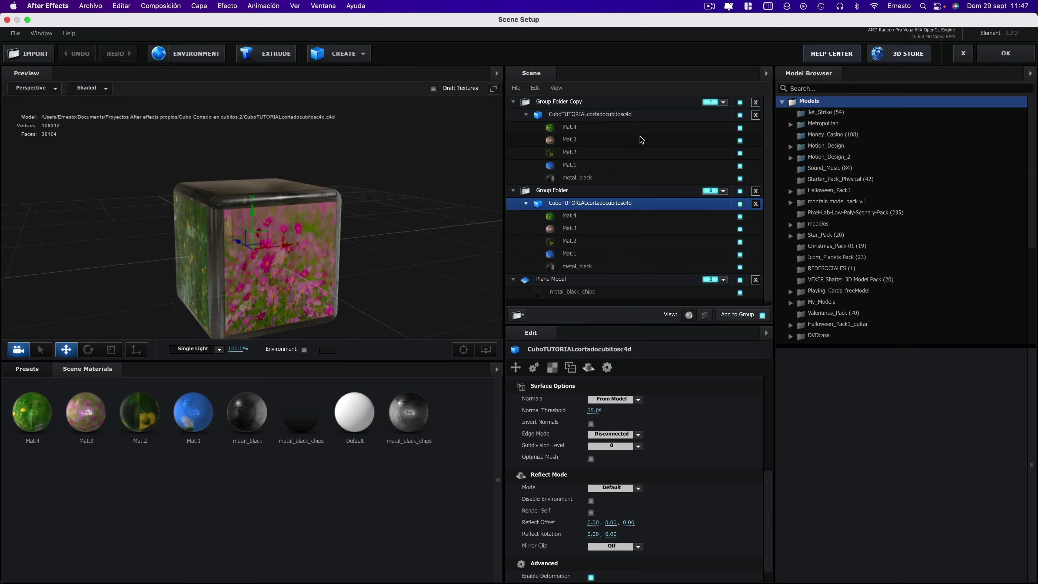
{"action": "left_click", "coordinate": [581, 117]}
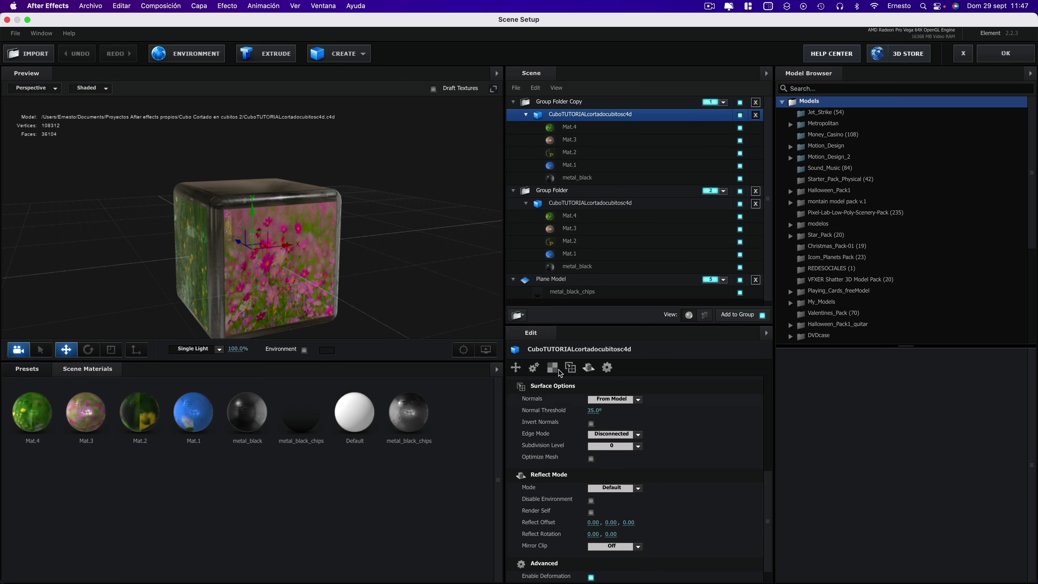
{"action": "left_click", "coordinate": [571, 370]}
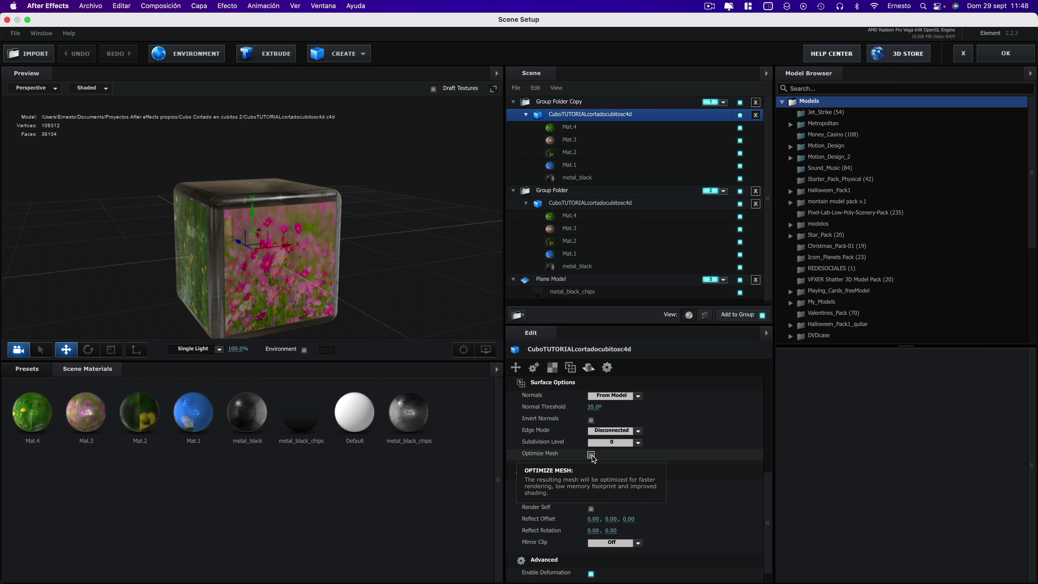
{"action": "left_click", "coordinate": [591, 455]}
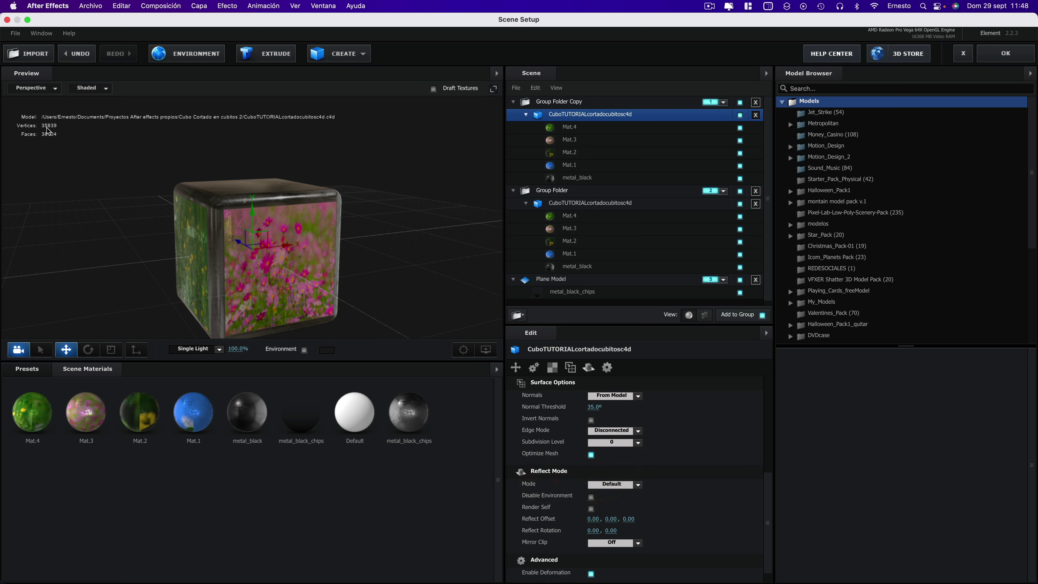
{"action": "left_click", "coordinate": [578, 205]}
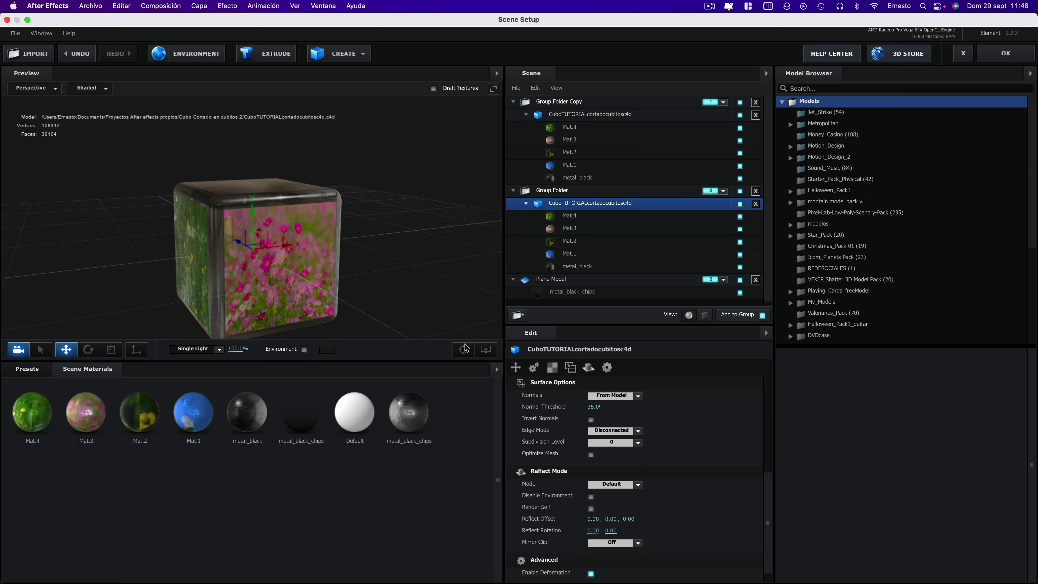
{"action": "left_click", "coordinate": [591, 455]}
Close Scene Setup to inspect the optimized cube's particle render, then reopen Scene Setup
{"action": "left_click", "coordinate": [1007, 53]}
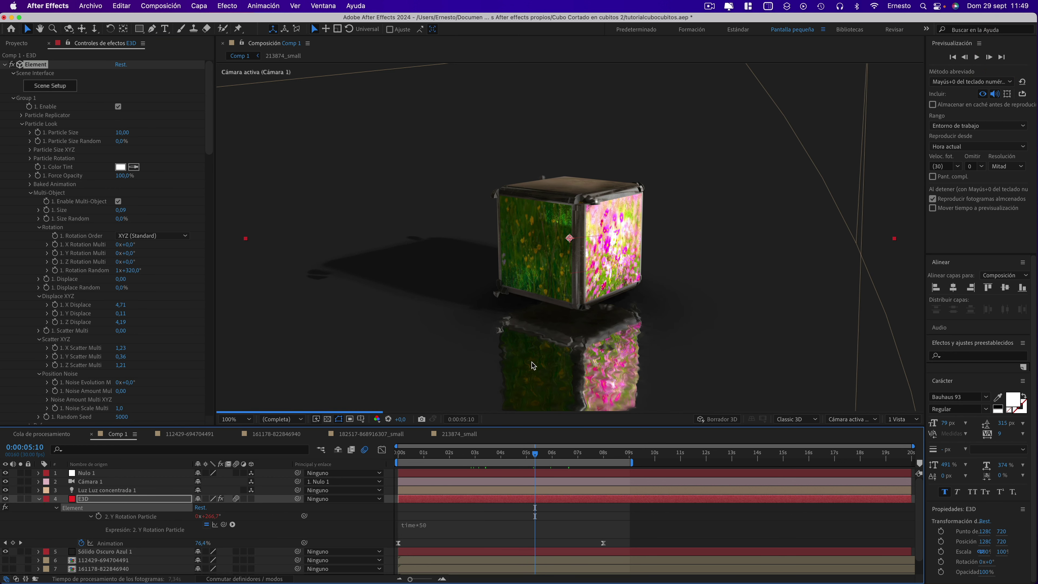
{"action": "left_click", "coordinate": [51, 85]}
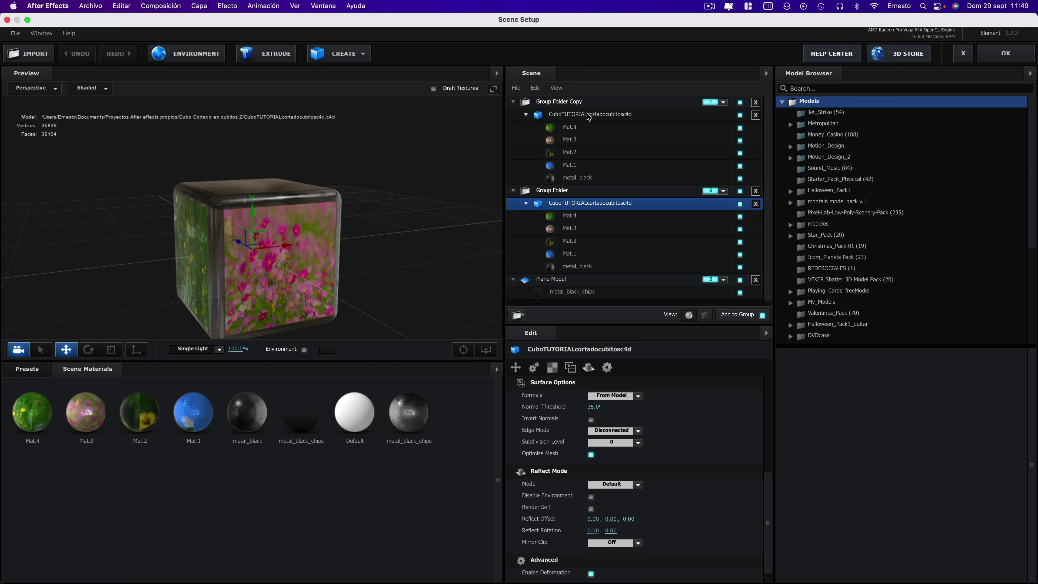
Swap Group Folder's metal_black bevel material for the Pro_Shaders_2 clean_metal_clean_gold preset and click OK
{"action": "left_click", "coordinate": [587, 115]}
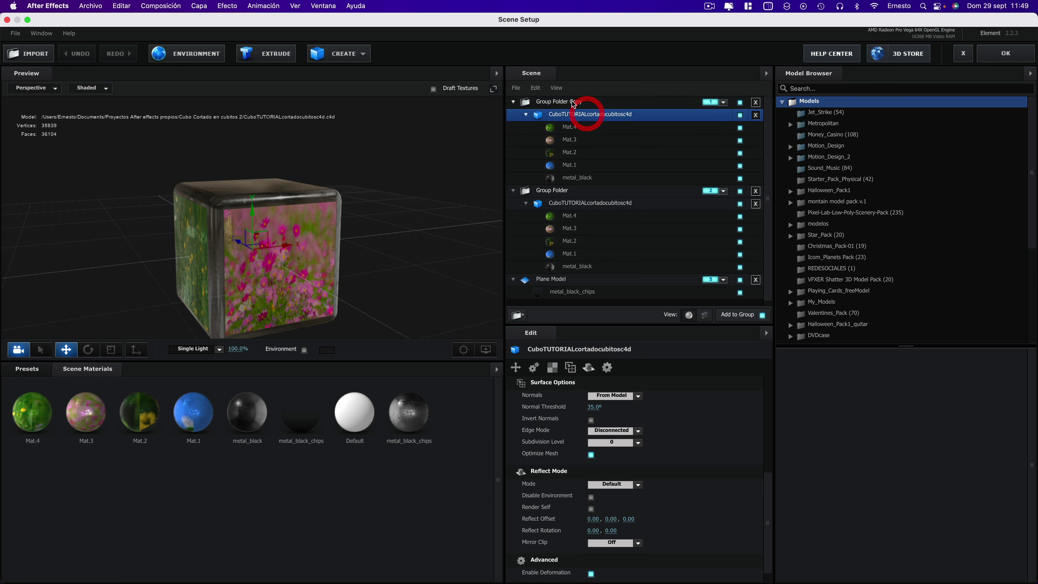
{"action": "left_click", "coordinate": [564, 190]}
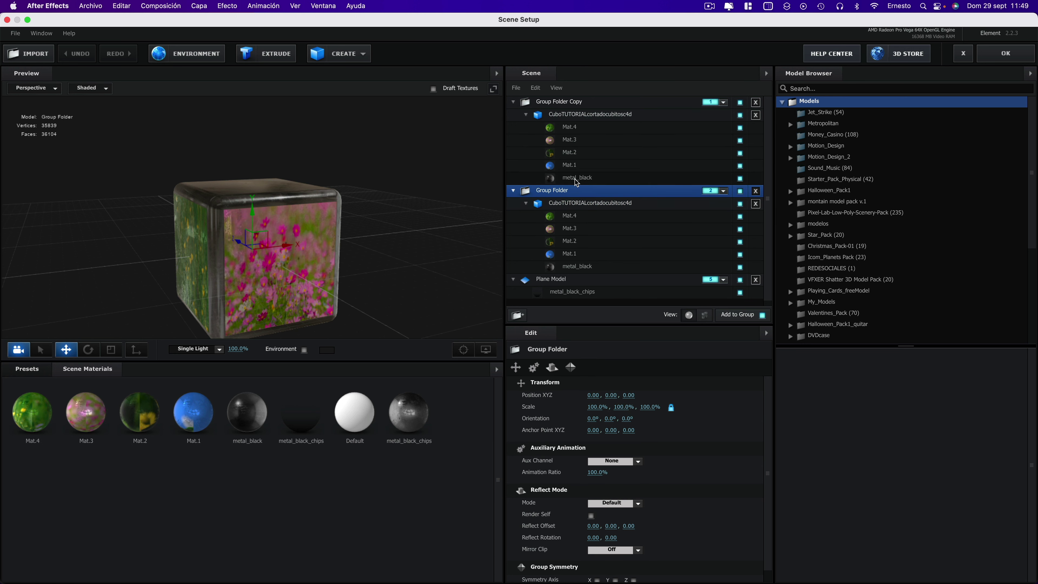
{"action": "left_click", "coordinate": [29, 369]}
{"action": "left_click", "coordinate": [45, 429]}
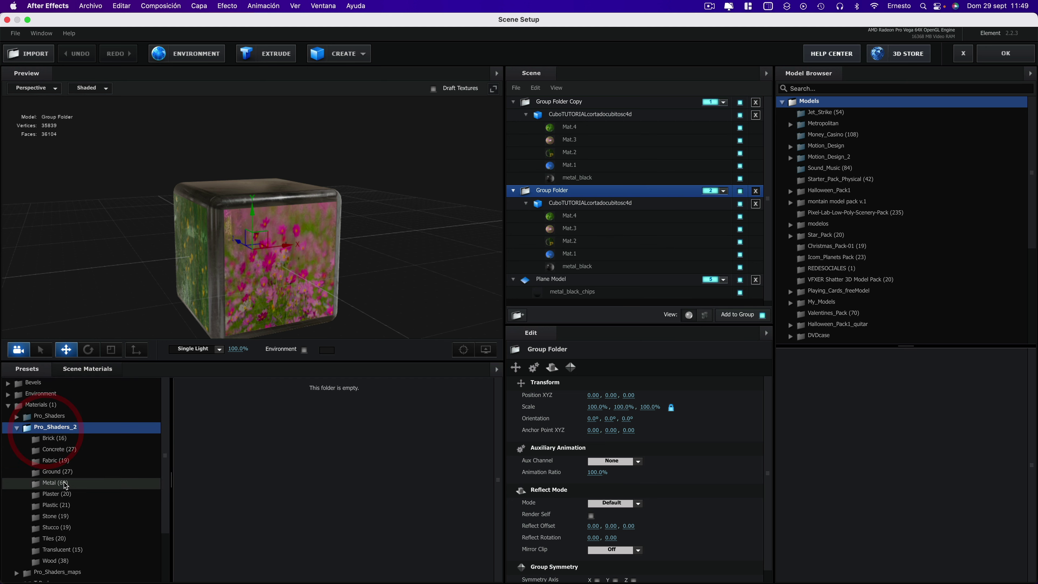
{"action": "left_click", "coordinate": [48, 484]}
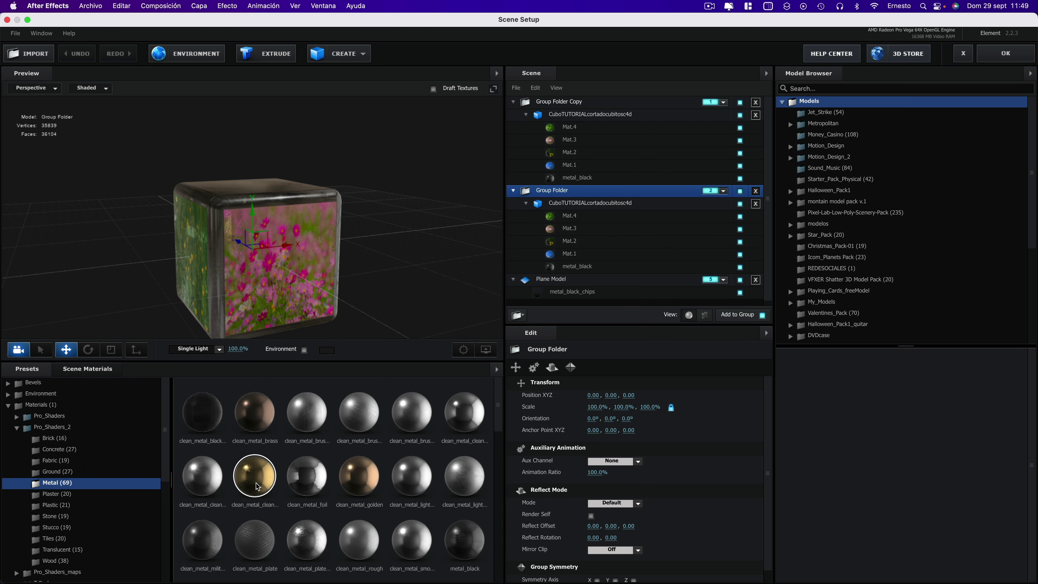
{"action": "left_click_drag", "start_coordinate": [257, 487], "coordinate": [579, 268]}
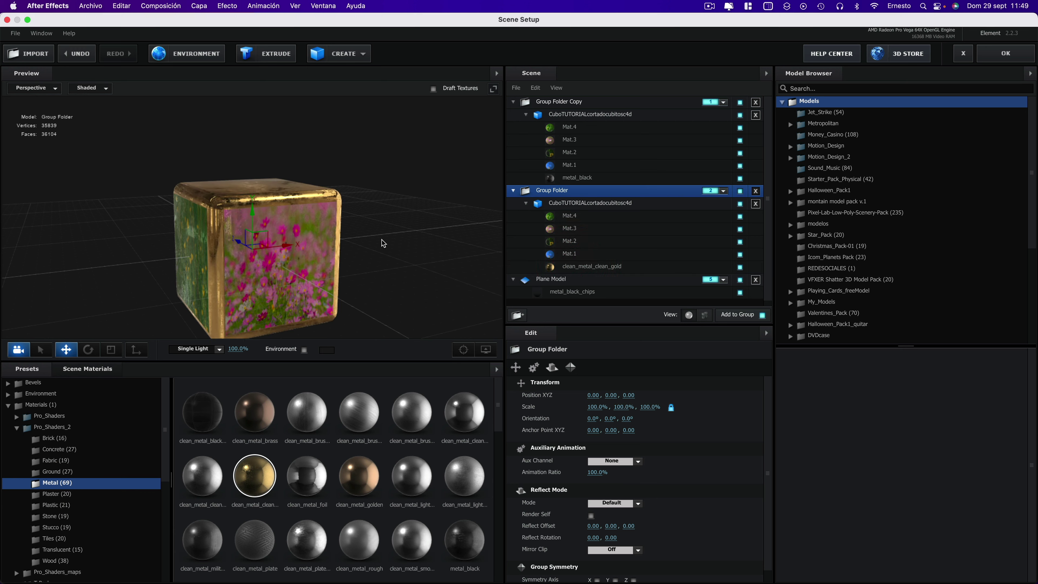
{"action": "left_click_drag", "start_coordinate": [385, 244], "coordinate": [367, 243]}
{"action": "left_click", "coordinate": [1004, 54]}
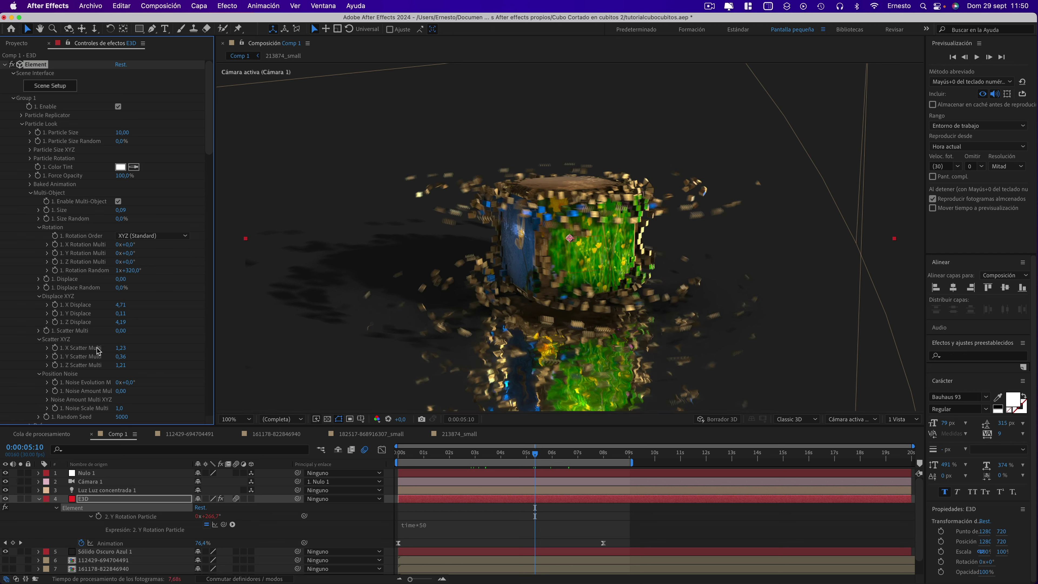
Expand Animation Engine and its Time Delay settings in Effect Controls
{"action": "scroll", "coordinate": [62, 327], "scroll_direction": "down", "scroll_amount": 5}
{"action": "scroll", "coordinate": [62, 327], "scroll_direction": "down", "scroll_amount": 5}
{"action": "scroll", "coordinate": [61, 314], "scroll_direction": "down", "scroll_amount": 5}
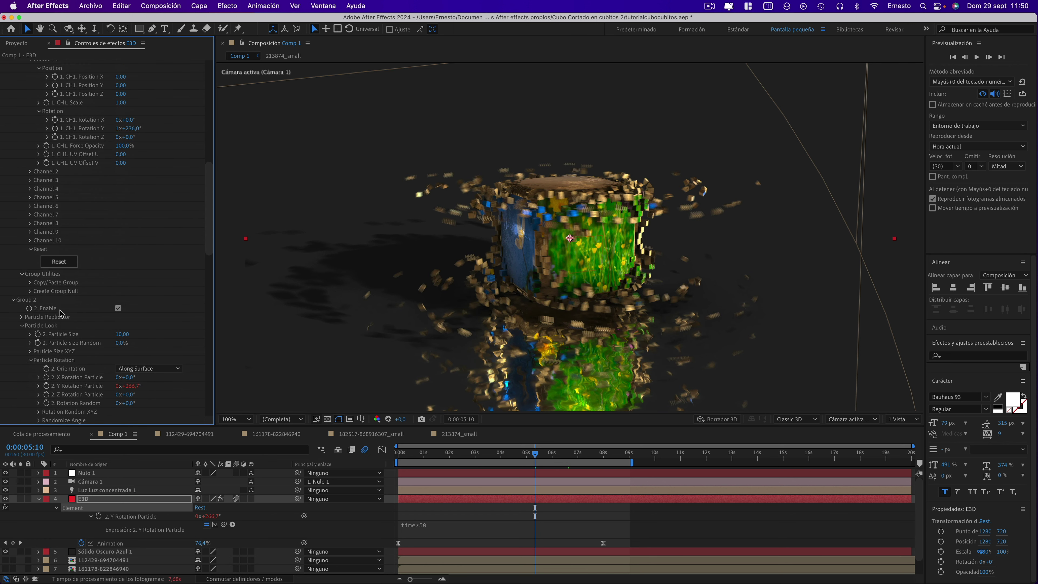
{"action": "scroll", "coordinate": [62, 313], "scroll_direction": "down", "scroll_amount": 5}
{"action": "scroll", "coordinate": [61, 313], "scroll_direction": "down", "scroll_amount": 5}
{"action": "scroll", "coordinate": [61, 314], "scroll_direction": "down", "scroll_amount": 5}
{"action": "scroll", "coordinate": [62, 314], "scroll_direction": "down", "scroll_amount": 5}
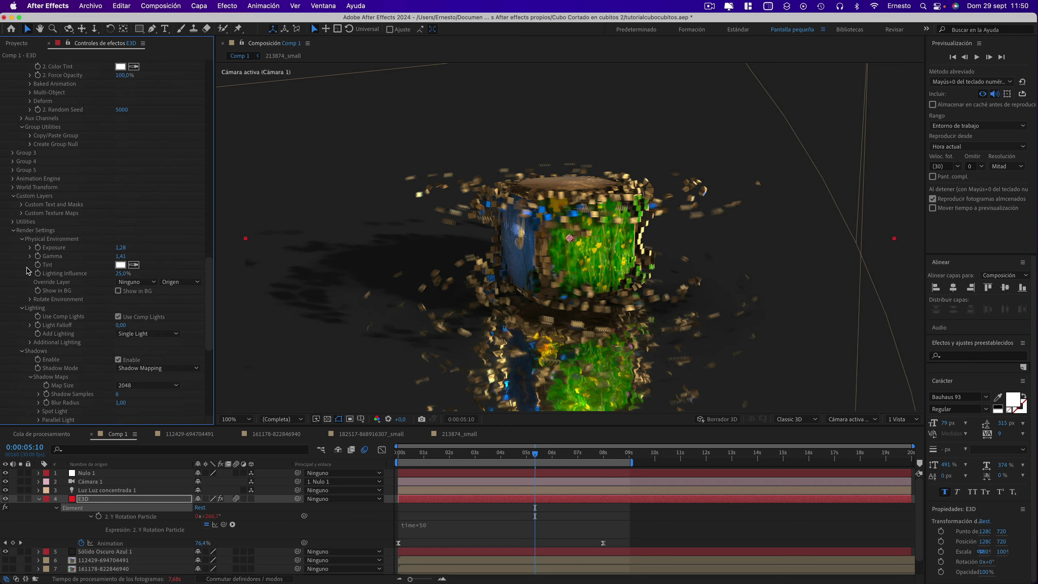
{"action": "scroll", "coordinate": [62, 242], "scroll_direction": "down", "scroll_amount": 2}
{"action": "scroll", "coordinate": [75, 248], "scroll_direction": "down", "scroll_amount": 5}
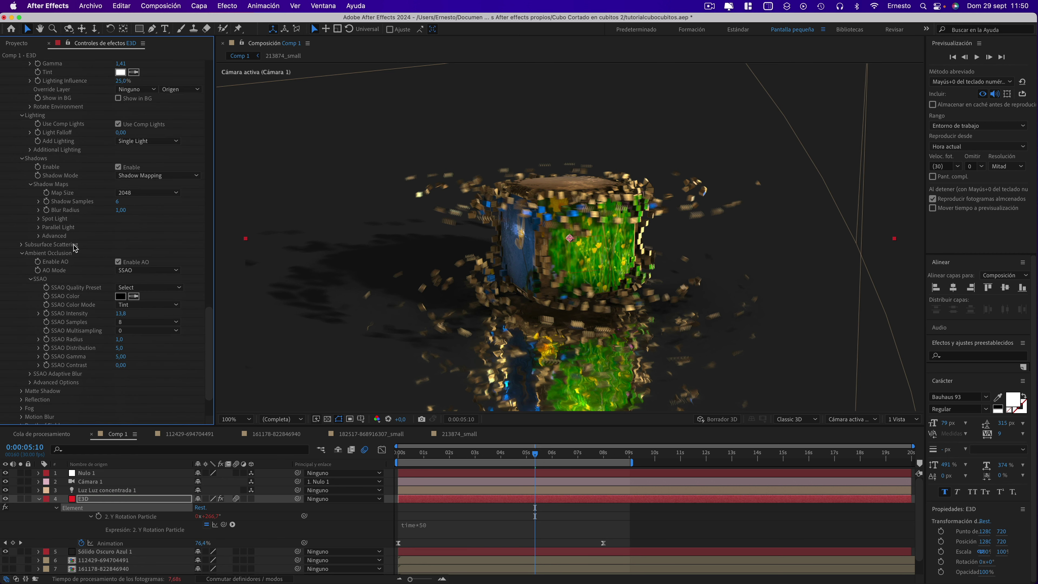
{"action": "scroll", "coordinate": [75, 247], "scroll_direction": "up", "scroll_amount": 3}
{"action": "scroll", "coordinate": [75, 248], "scroll_direction": "up", "scroll_amount": 3}
{"action": "scroll", "coordinate": [76, 248], "scroll_direction": "up", "scroll_amount": 3}
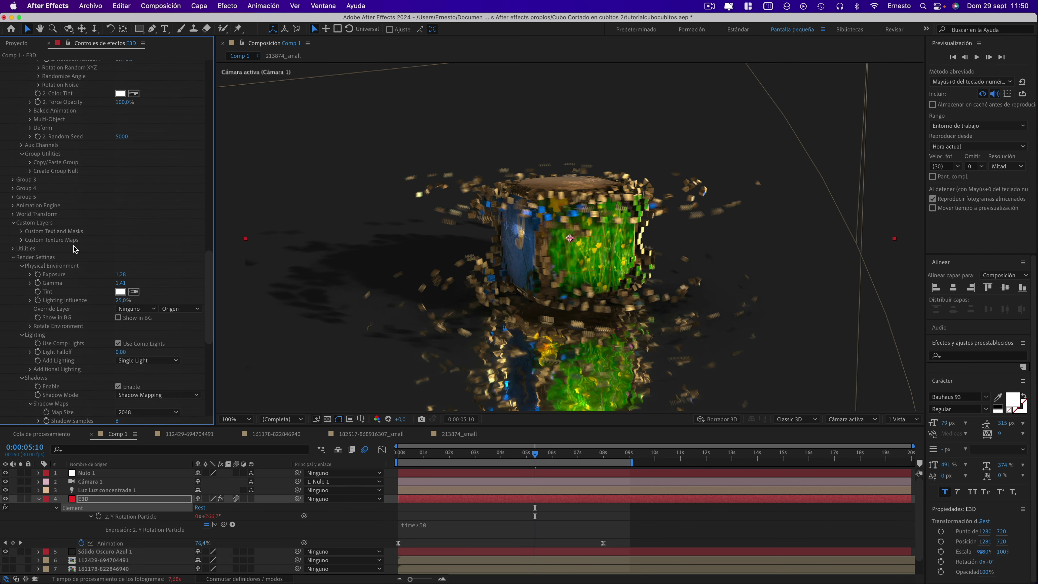
{"action": "scroll", "coordinate": [75, 248], "scroll_direction": "up", "scroll_amount": 3}
{"action": "scroll", "coordinate": [76, 249], "scroll_direction": "up", "scroll_amount": 1}
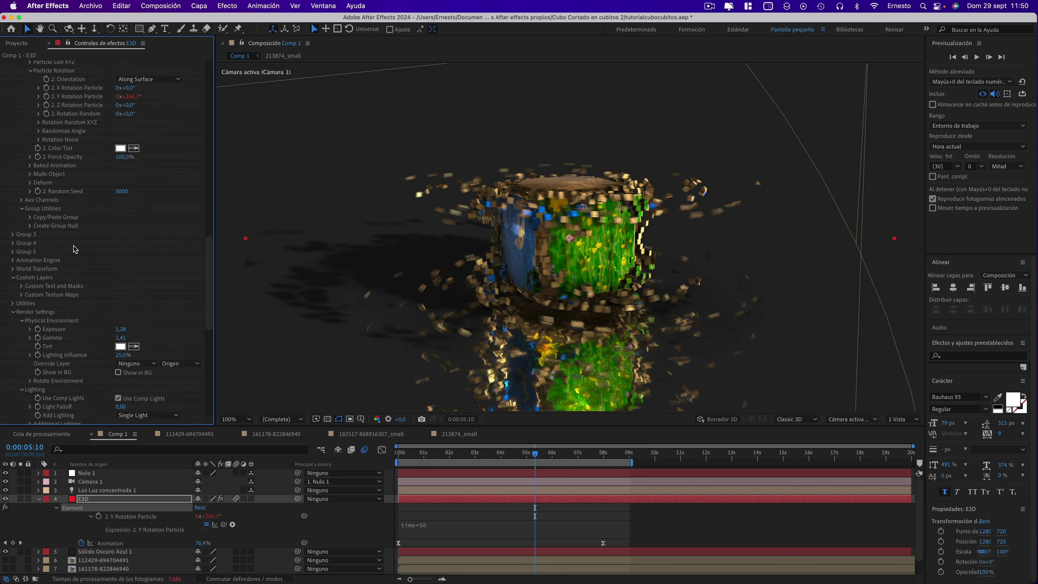
{"action": "left_click", "coordinate": [14, 260]}
{"action": "scroll", "coordinate": [106, 373], "scroll_direction": "down", "scroll_amount": 1}
{"action": "scroll", "coordinate": [67, 348], "scroll_direction": "down", "scroll_amount": 4}
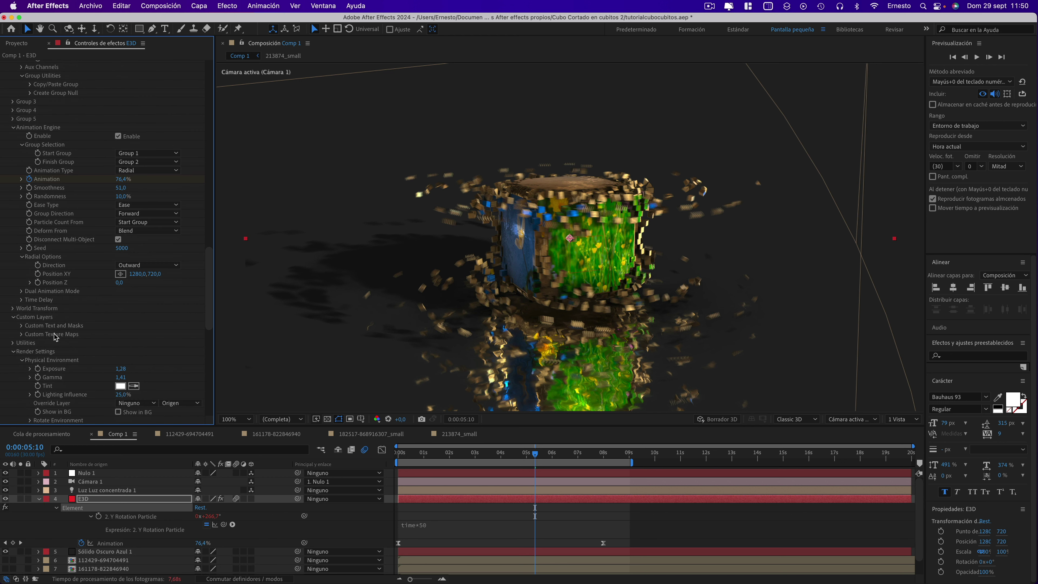
{"action": "left_click", "coordinate": [21, 299]}
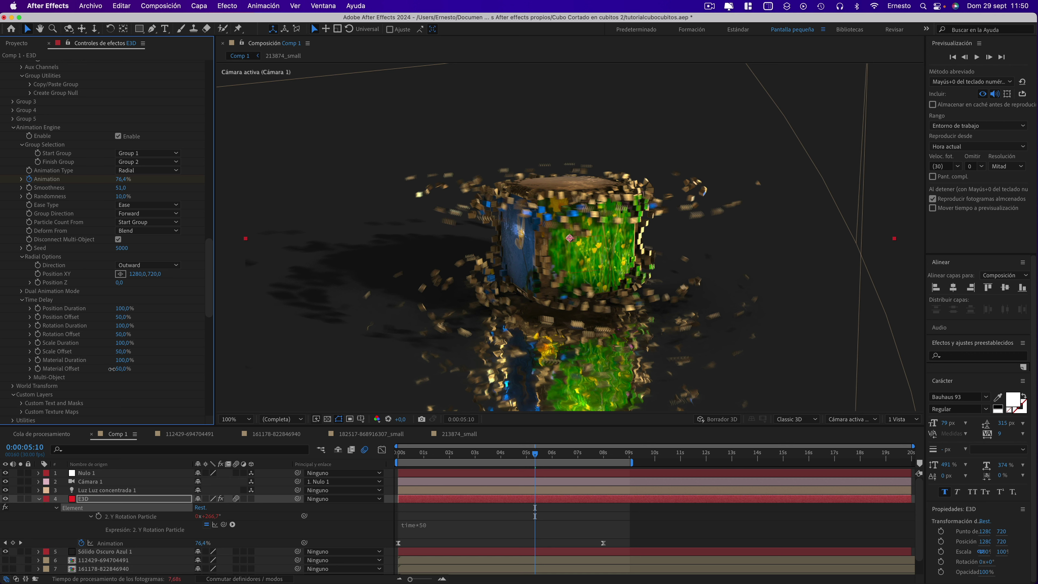
Scrub Time Delay Material Offset to 100% and Material Duration to 15%
{"action": "mouse_move", "coordinate": [131, 371]}
{"action": "left_mouse_down"}
{"action": "mouse_move", "coordinate": [164, 372]}
{"action": "mouse_move", "coordinate": [86, 362]}
{"action": "left_mouse_up"}
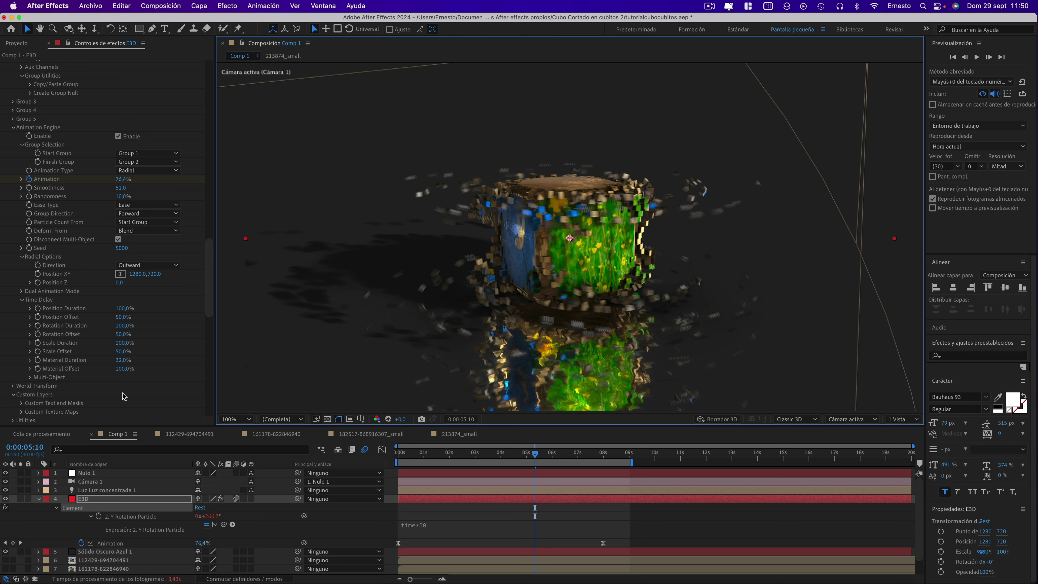
{"action": "left_click_drag", "start_coordinate": [119, 363], "coordinate": [113, 362]}
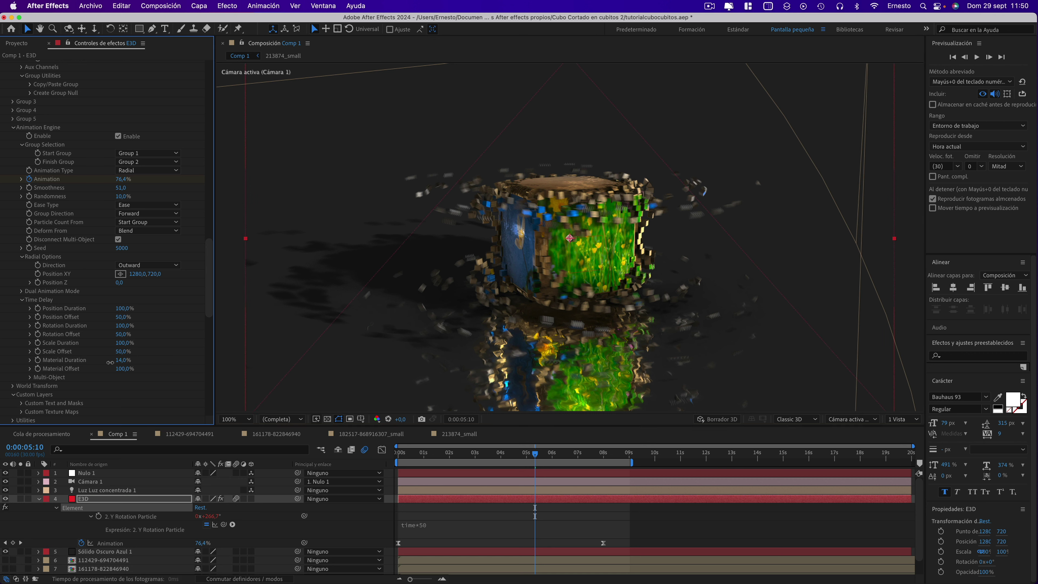
{"action": "left_click_drag", "start_coordinate": [110, 363], "coordinate": [111, 363]}
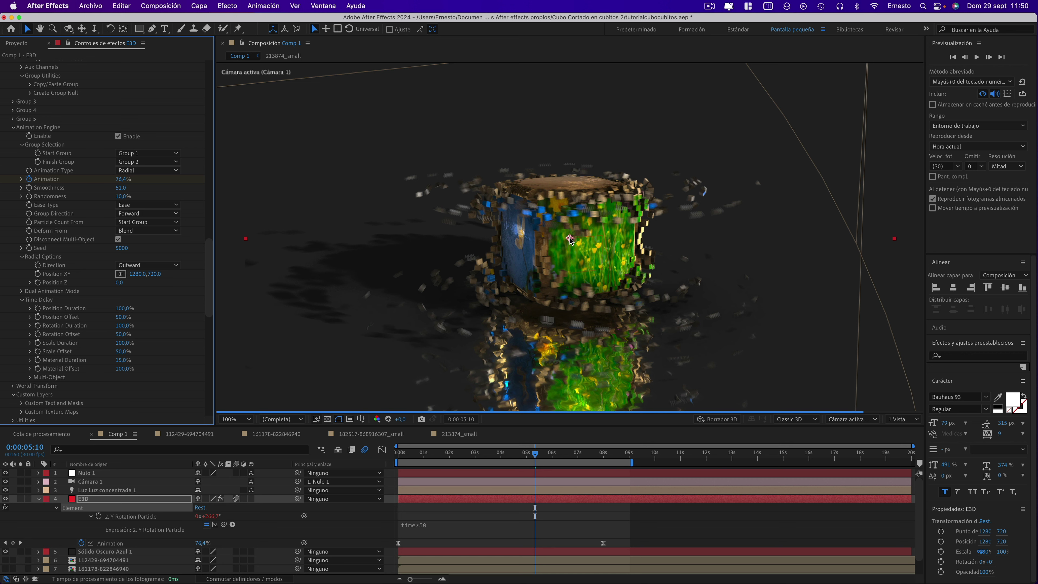
Preview the breakup frames at 0:00:06:12, 0:00:03:18 and 0:00:04:10
{"action": "left_click", "coordinate": [562, 455]}
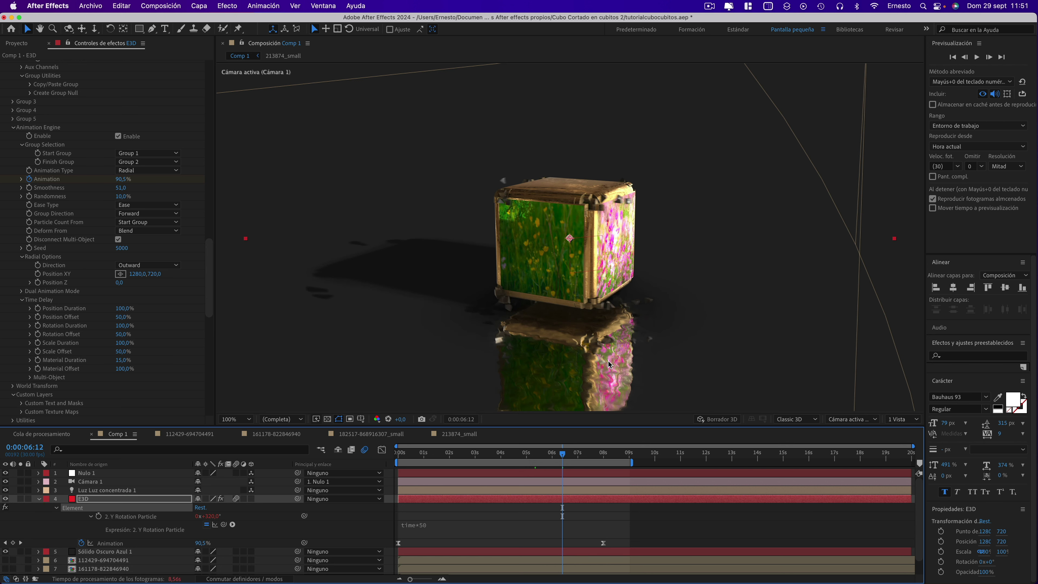
{"action": "left_click", "coordinate": [490, 454]}
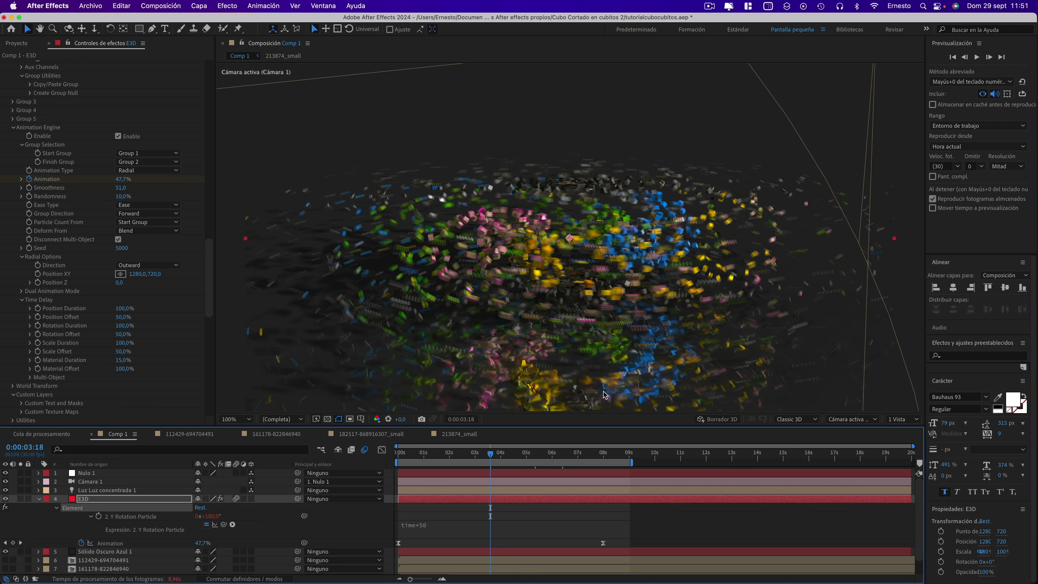
{"action": "left_click", "coordinate": [509, 454]}
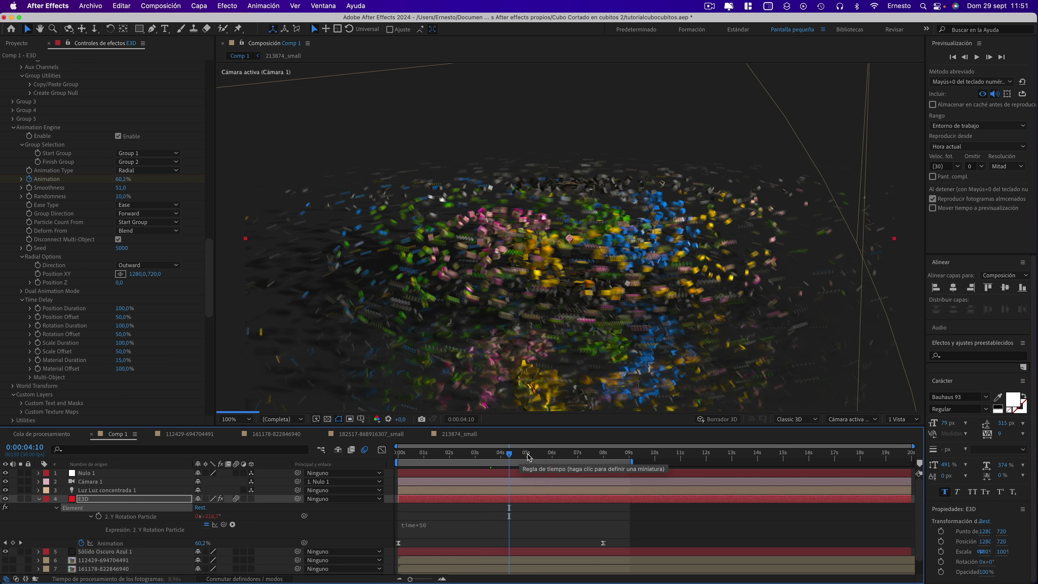